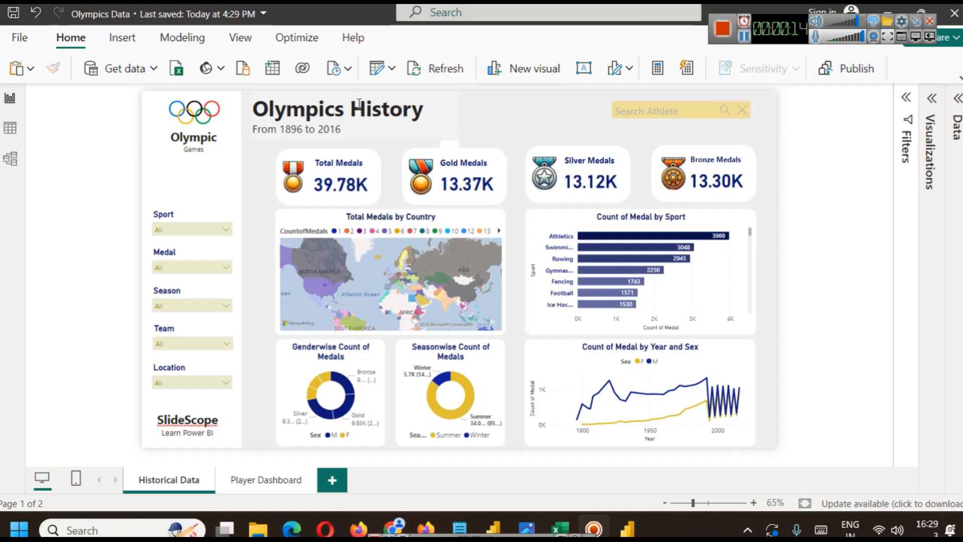
- Filter the Olympics History dashboard to the Badminton sport, and clear the sport filter
{"action": "left_click", "coordinate": [183, 228]}
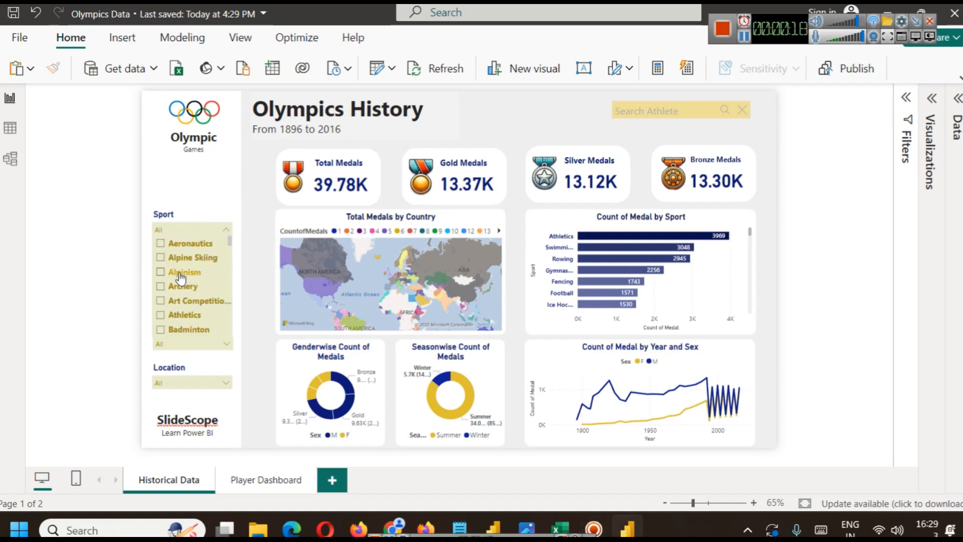
{"action": "left_click", "coordinate": [181, 274]}
{"action": "left_click", "coordinate": [162, 272]}
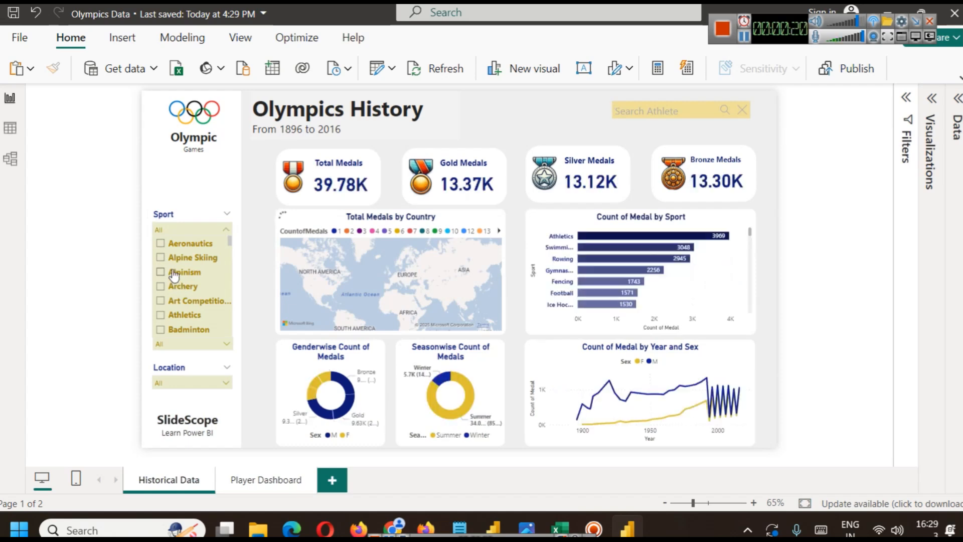
{"action": "left_click", "coordinate": [161, 330]}
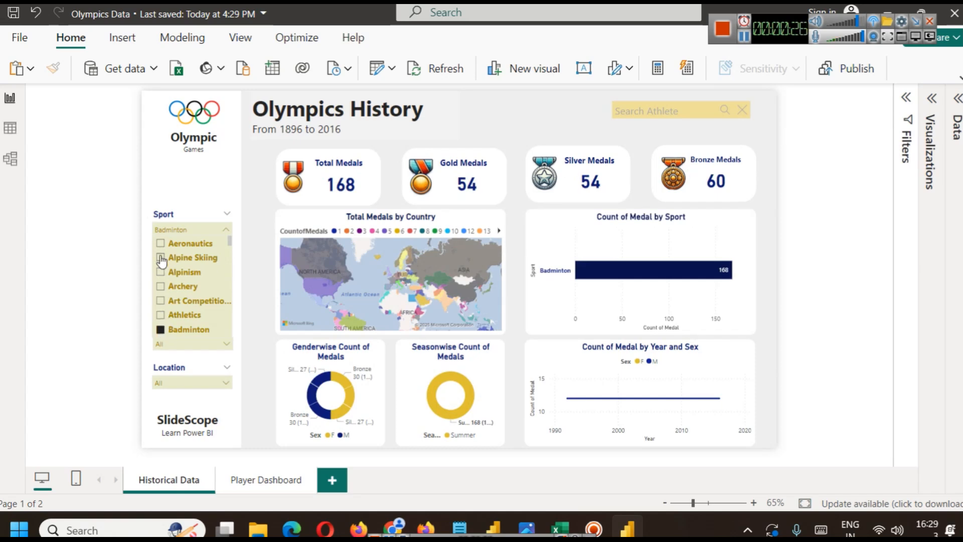
{"action": "left_click", "coordinate": [160, 330]}
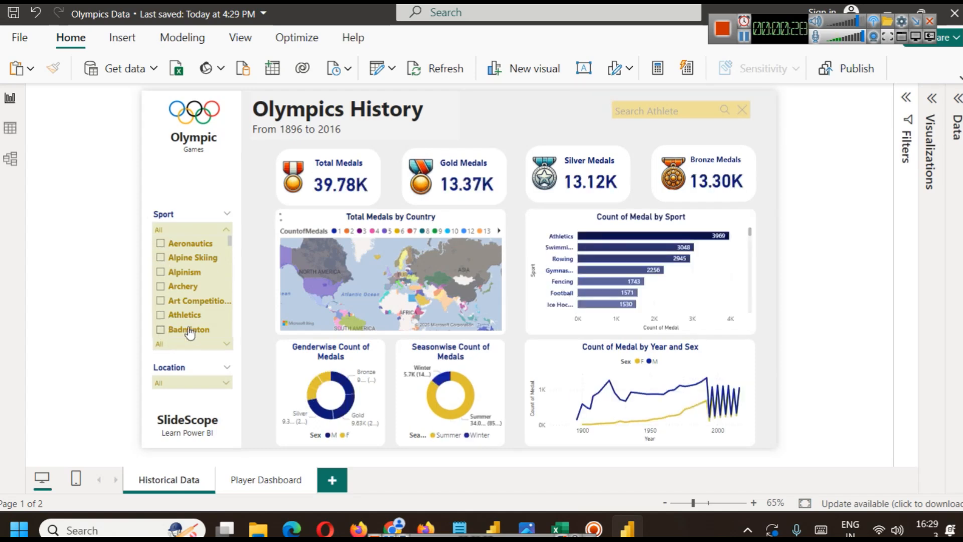
{"action": "left_click", "coordinate": [200, 187]}
{"action": "left_click", "coordinate": [69, 226]}
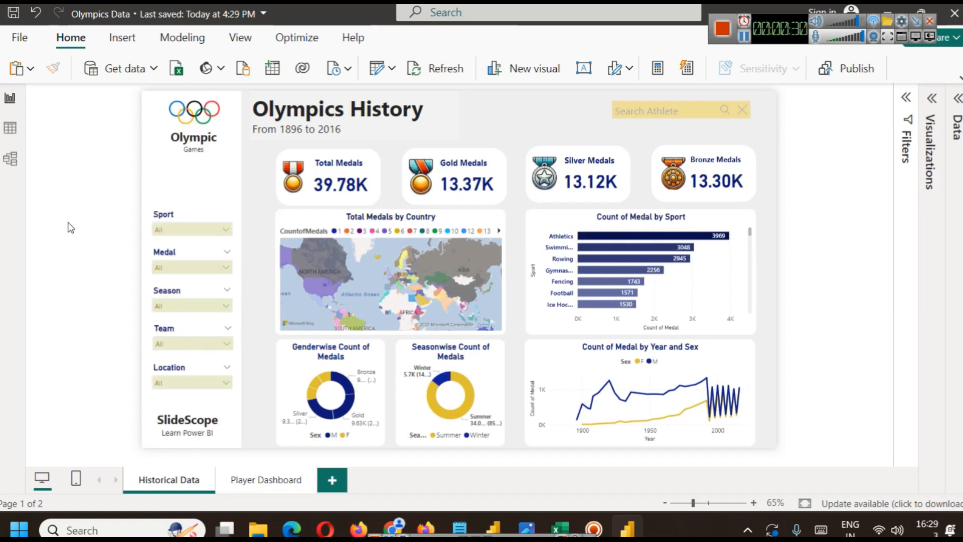
- Filter the dashboard to the Atlanta location, and clear the location filter
{"action": "left_click", "coordinate": [195, 383]}
{"action": "left_click", "coordinate": [177, 338]}
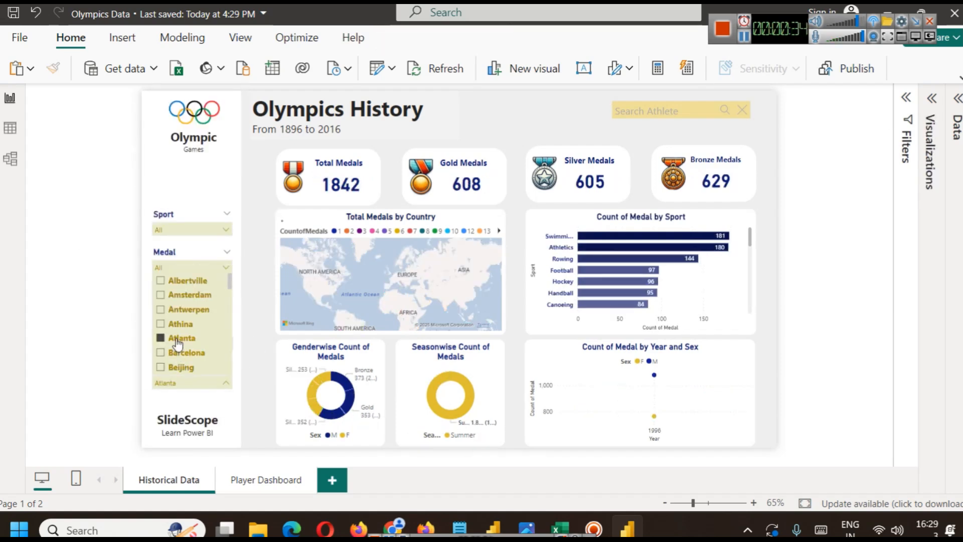
{"action": "left_click", "coordinate": [176, 338]}
{"action": "left_click", "coordinate": [113, 228]}
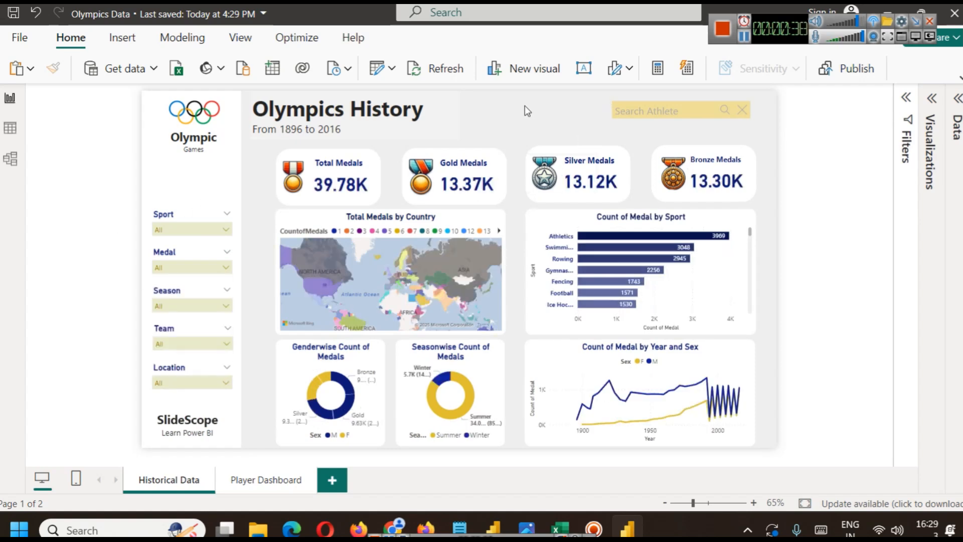
- Filter the dashboard by an athlete's first name in the athlete search, and clear the search
{"action": "left_click", "coordinate": [617, 115]}
{"action": "type", "text": "michael"}
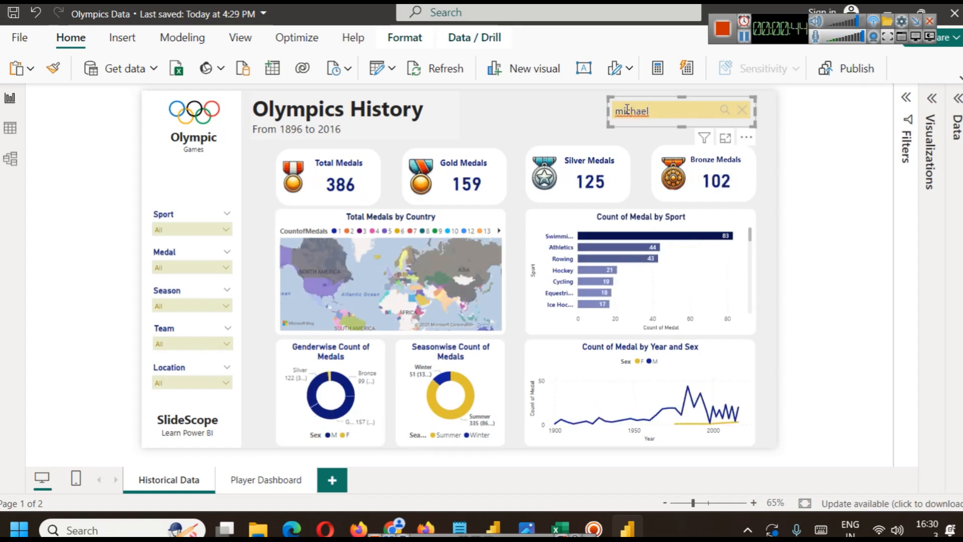
{"action": "double_click", "coordinate": [627, 109]}
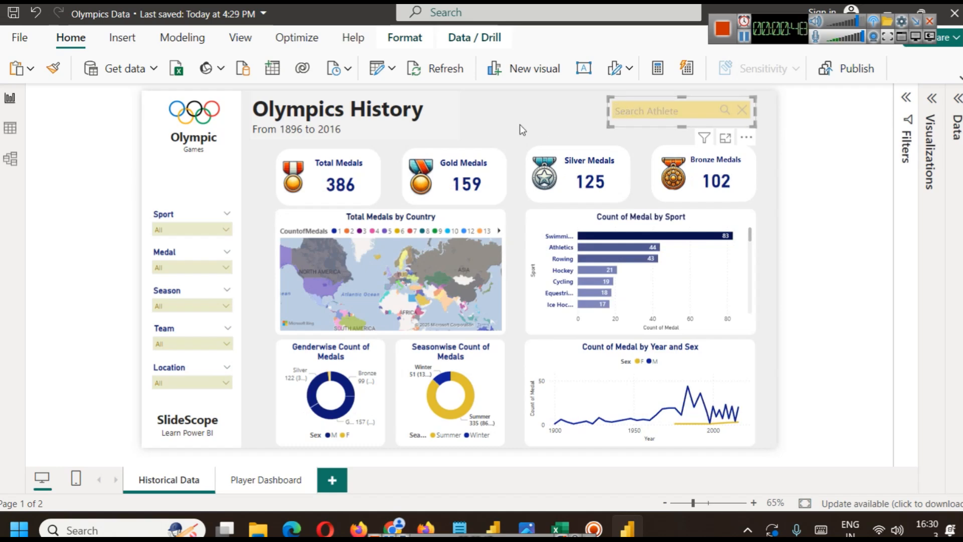
{"action": "left_click", "coordinate": [624, 129]}
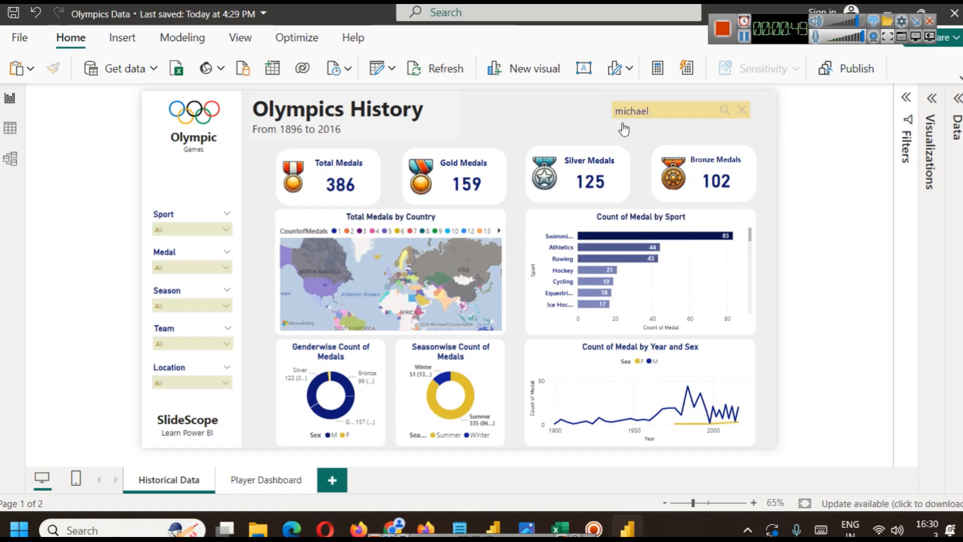
{"action": "left_click", "coordinate": [743, 109]}
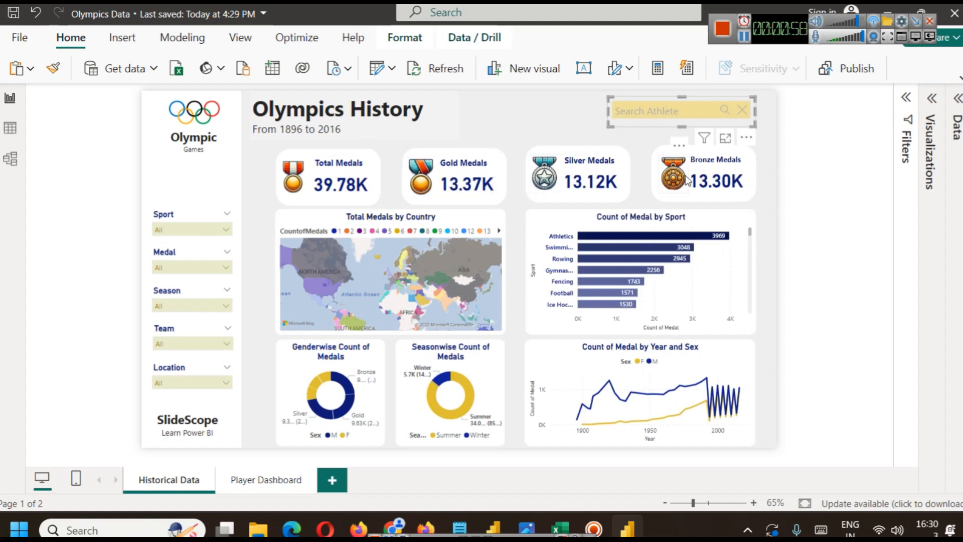
- Cross-filter the dashboard by the Athletics, Swimming and Rowing bars of the Count of Medal by Sport chart, and clear the highlight
{"action": "left_click", "coordinate": [665, 237]}
{"action": "left_click", "coordinate": [647, 249]}
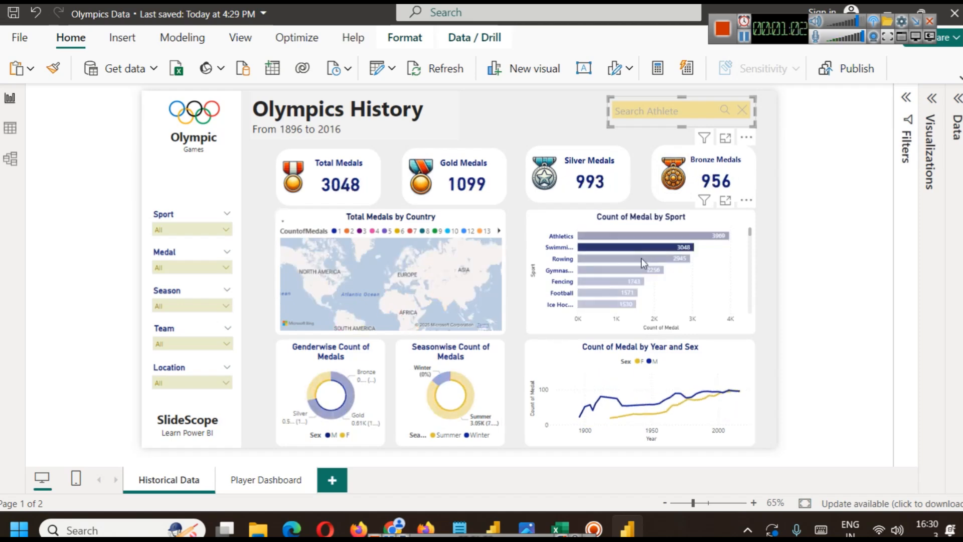
{"action": "left_click", "coordinate": [641, 258]}
{"action": "left_click", "coordinate": [640, 238]}
{"action": "left_click", "coordinate": [638, 237]}
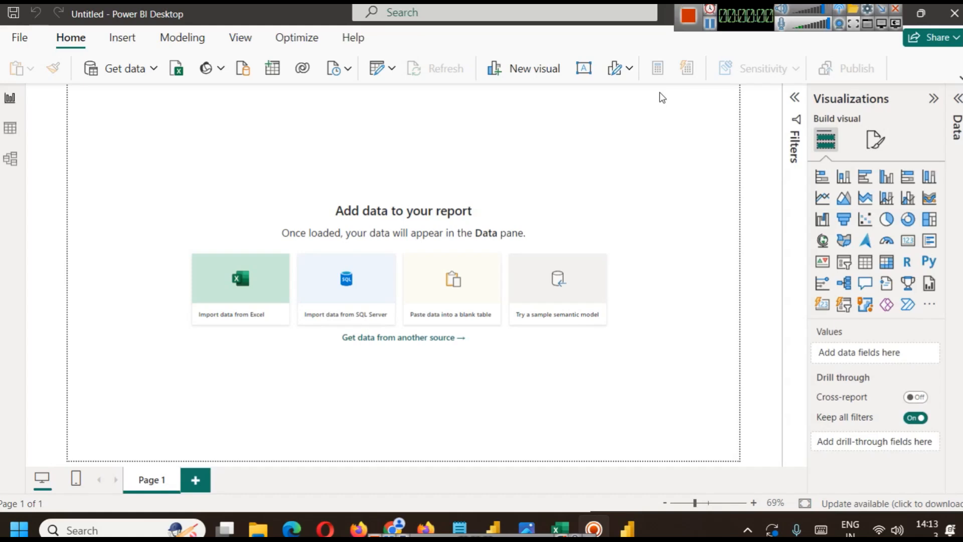
- Connect the blank report to the Excel workbook Olympics Dataset.xlsx from the Olympics Project folder
{"action": "left_click", "coordinate": [136, 69]}
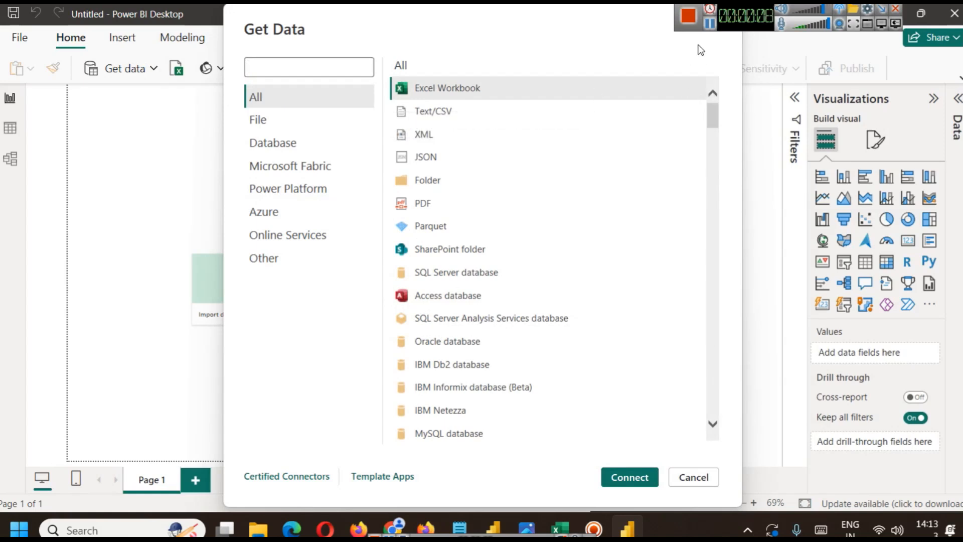
{"action": "left_click", "coordinate": [462, 94]}
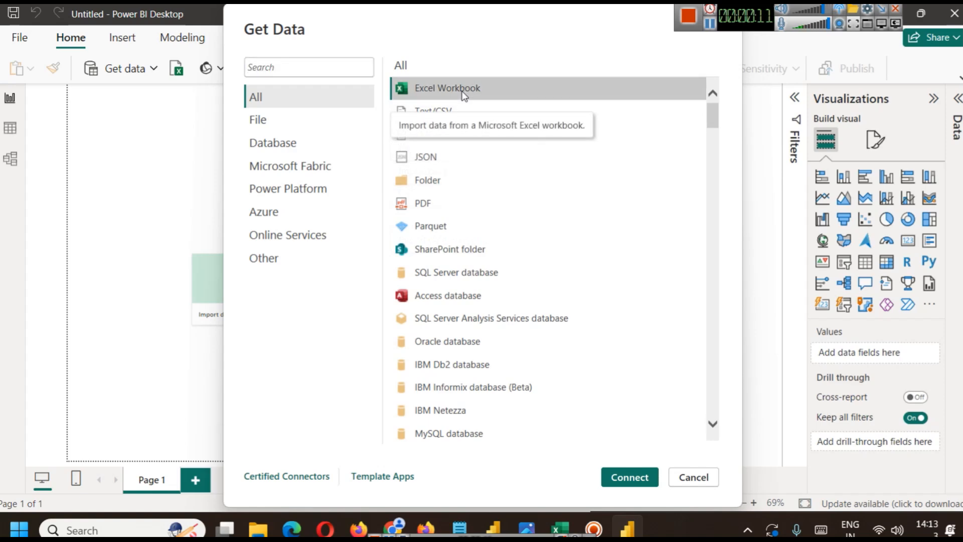
{"action": "left_click", "coordinate": [712, 26]}
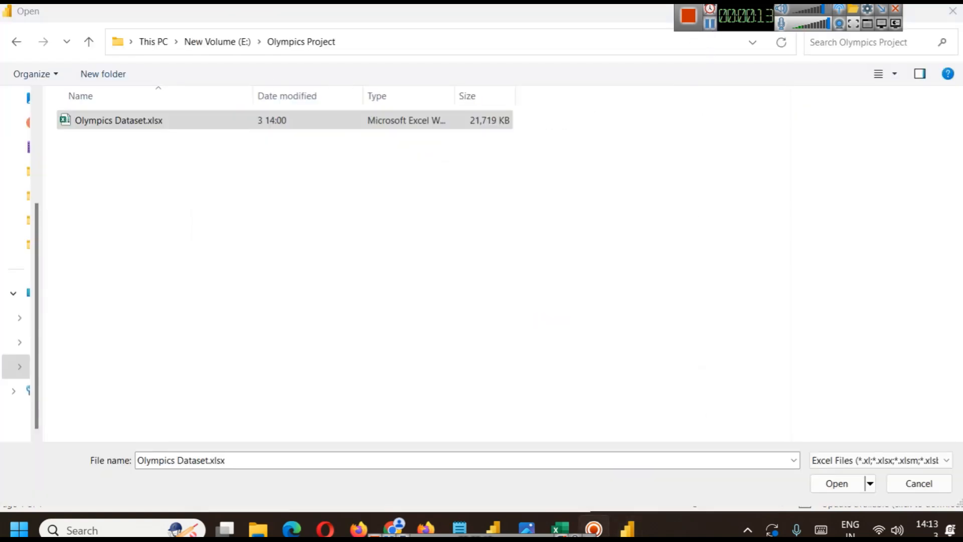
{"action": "left_click", "coordinate": [853, 483]}
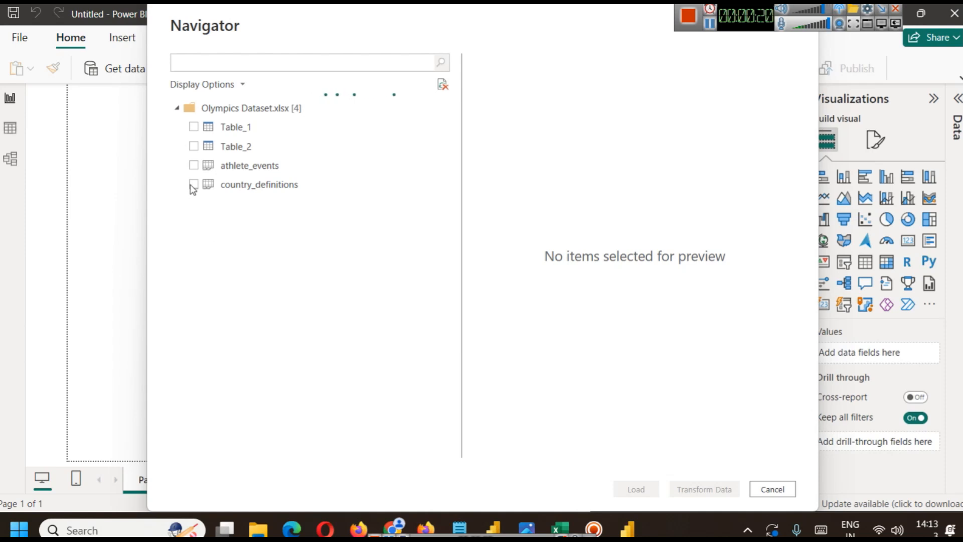
- Select the athlete_events and country_definitions sheets, preview both, and open them in Power Query for transformation
{"action": "left_click", "coordinate": [193, 165]}
{"action": "left_click", "coordinate": [193, 184]}
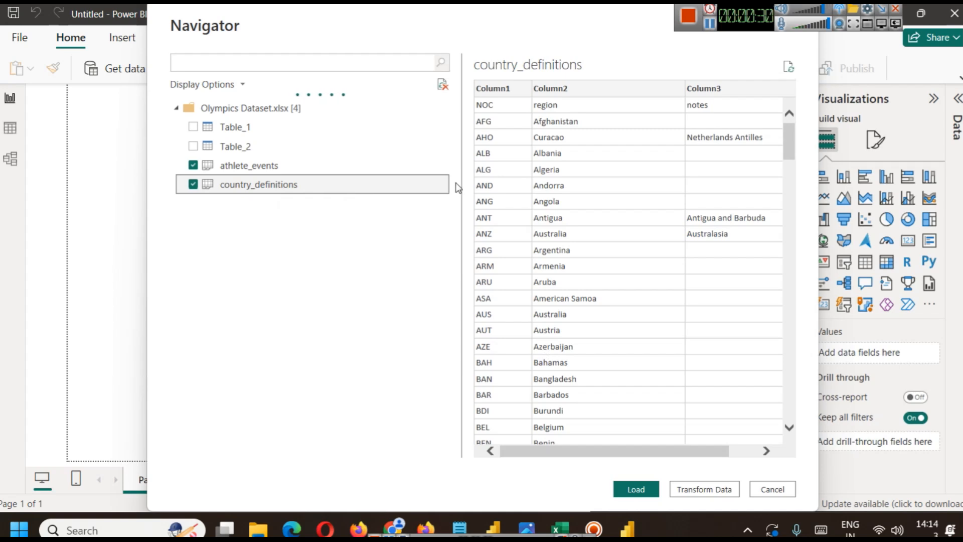
{"action": "left_click", "coordinate": [270, 169]}
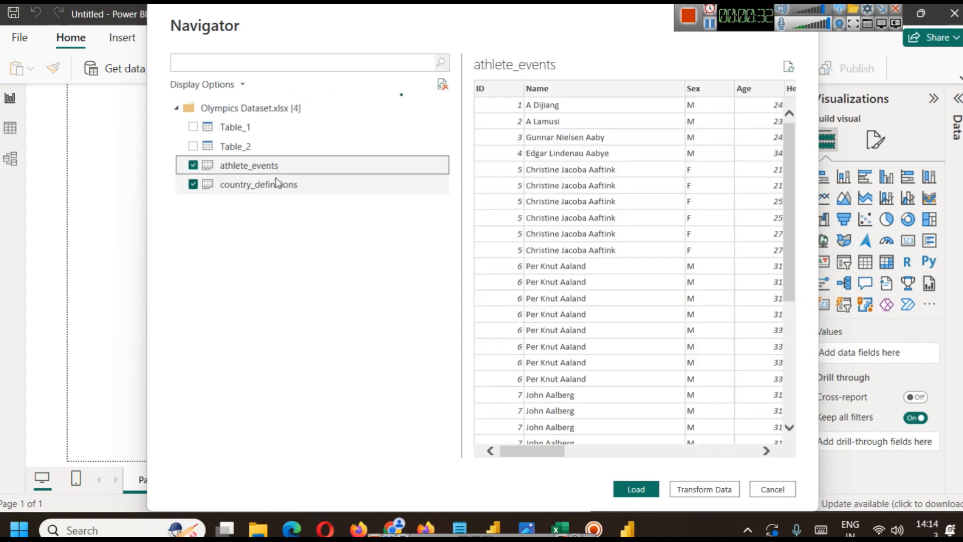
{"action": "left_click", "coordinate": [276, 184]}
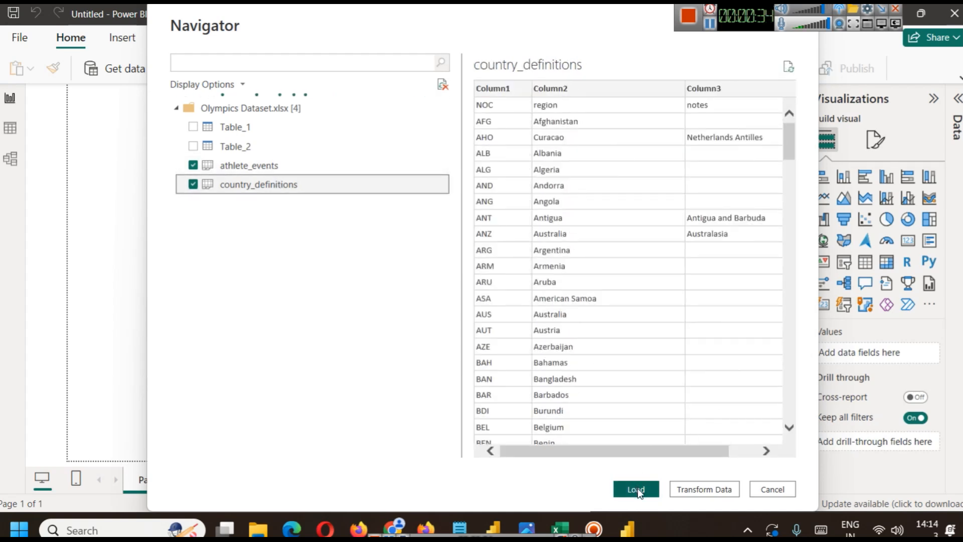
{"action": "left_click", "coordinate": [276, 169]}
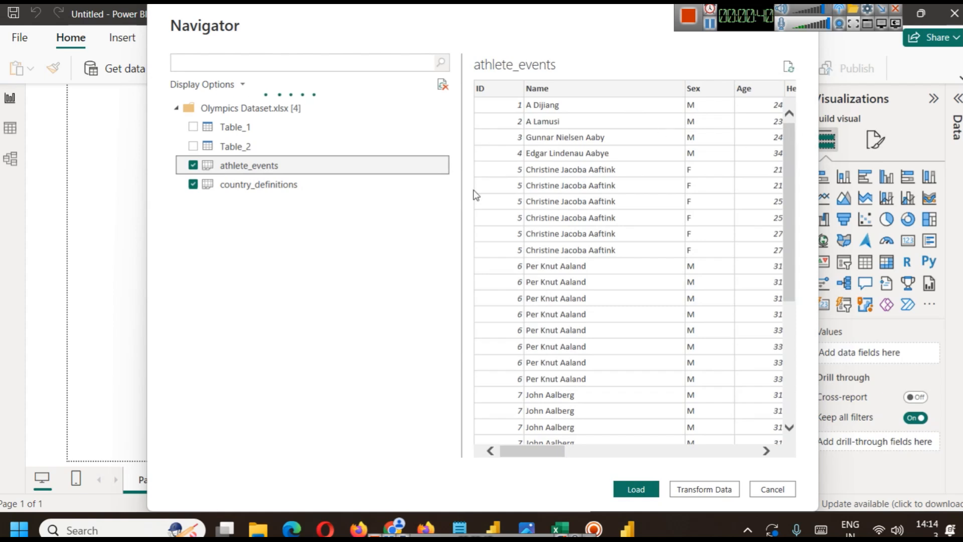
{"action": "left_click", "coordinate": [275, 188]}
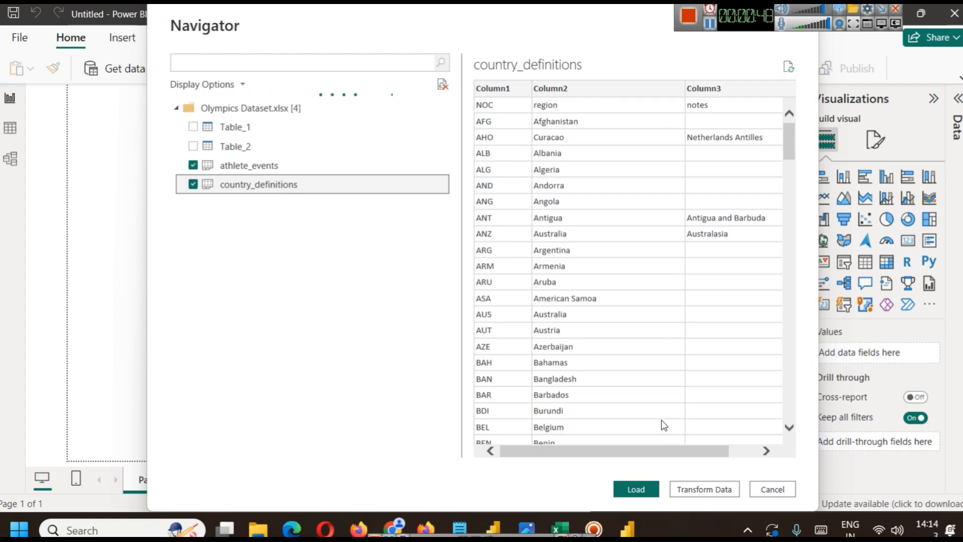
{"action": "left_click", "coordinate": [688, 480]}
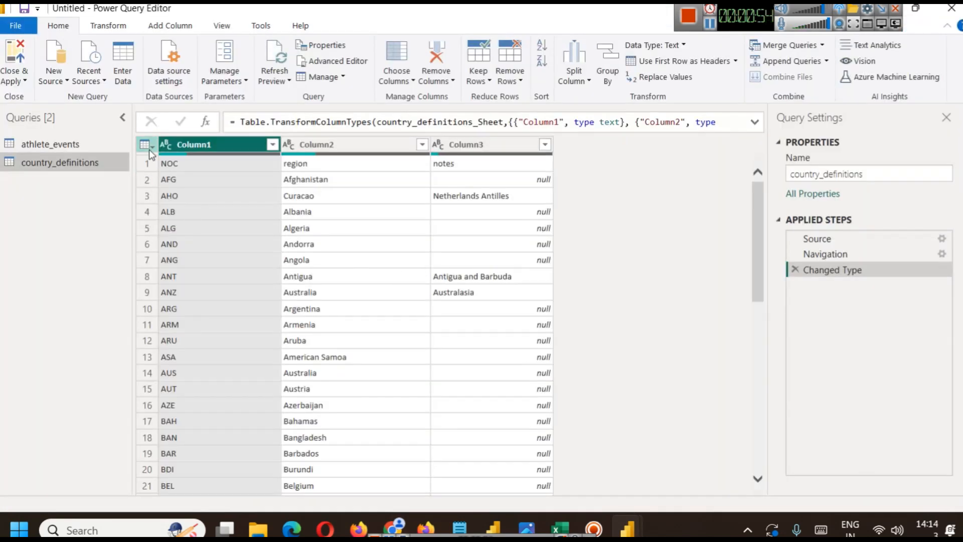
- Use the first row as headers in the country_definitions query, and review the columns of athlete_events
{"action": "left_click", "coordinate": [149, 149]}
{"action": "left_click", "coordinate": [183, 178]}
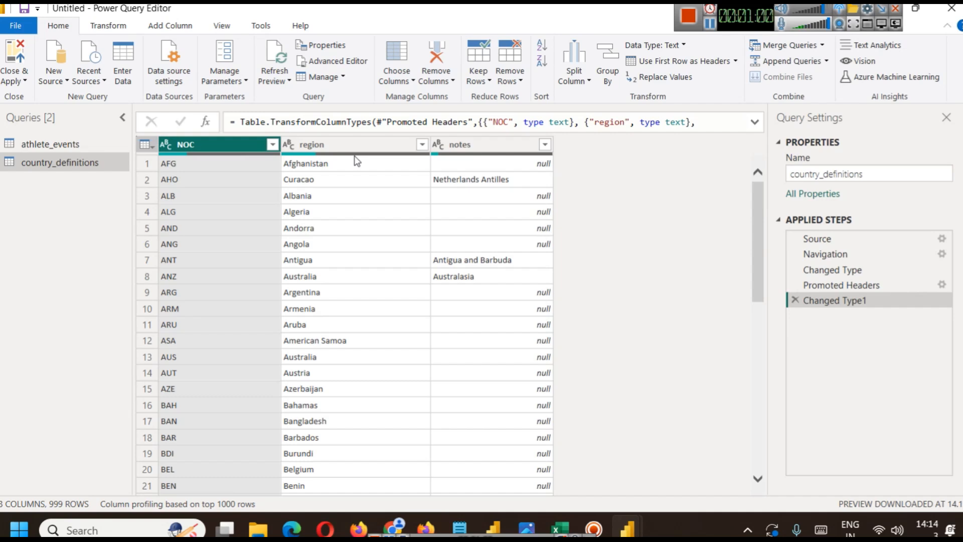
{"action": "left_click", "coordinate": [79, 144]}
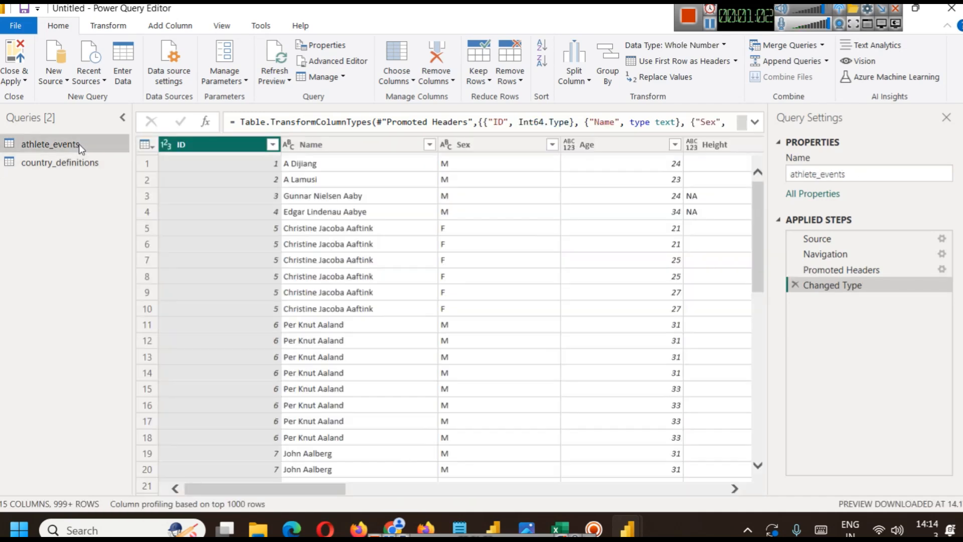
{"action": "left_click_drag", "start_coordinate": [300, 483], "coordinate": [747, 499]}
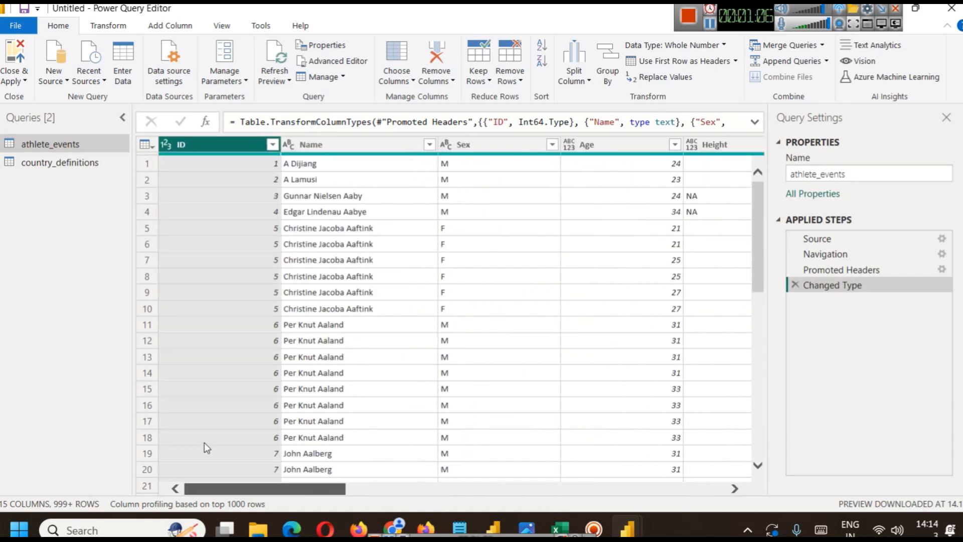
- Close the Power Query Editor and apply the pending query changes to load both tables
{"action": "left_click", "coordinate": [14, 80]}
{"action": "left_click", "coordinate": [27, 97]}
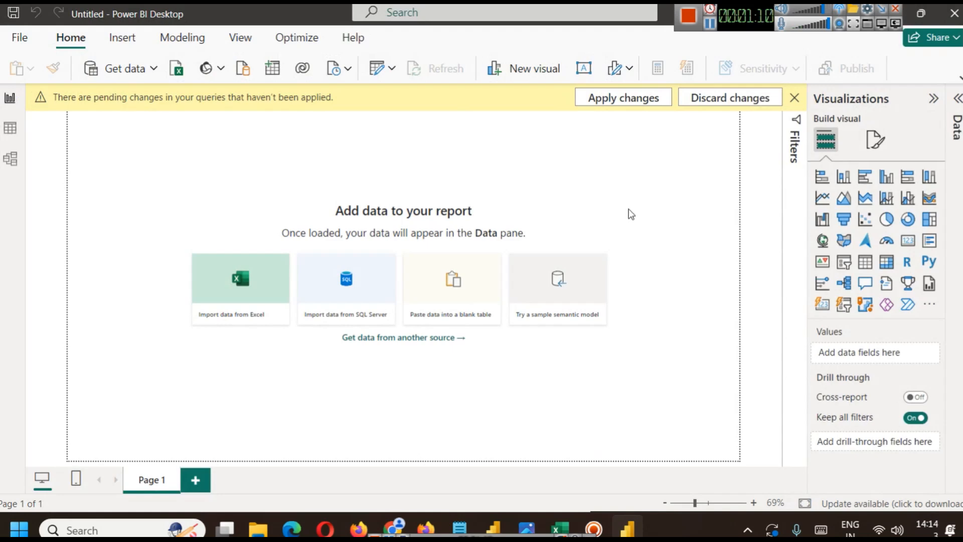
{"action": "left_click", "coordinate": [643, 96]}
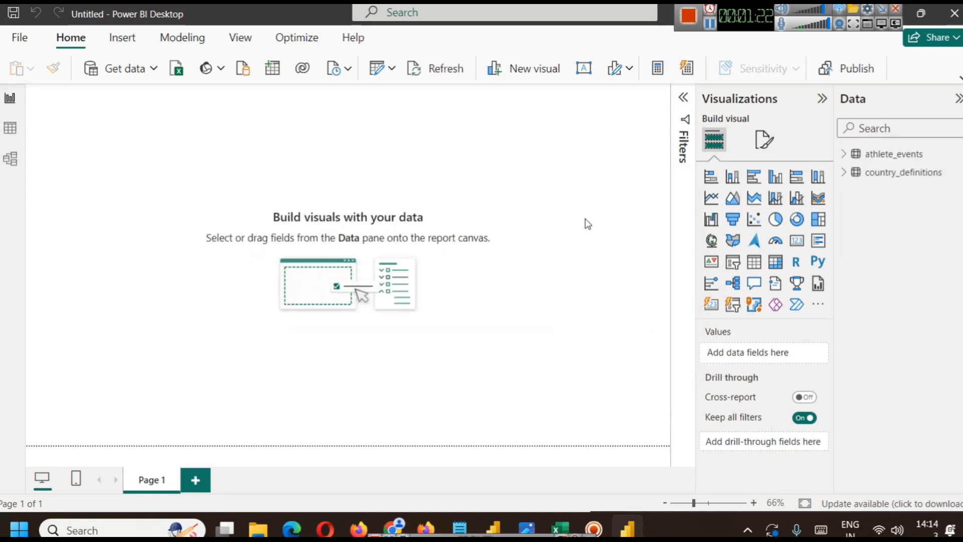
- Expand the athlete_events and country_definitions tables to examine their available fields
{"action": "left_click", "coordinate": [845, 153]}
{"action": "left_click", "coordinate": [844, 154]}
{"action": "left_click", "coordinate": [844, 172]}
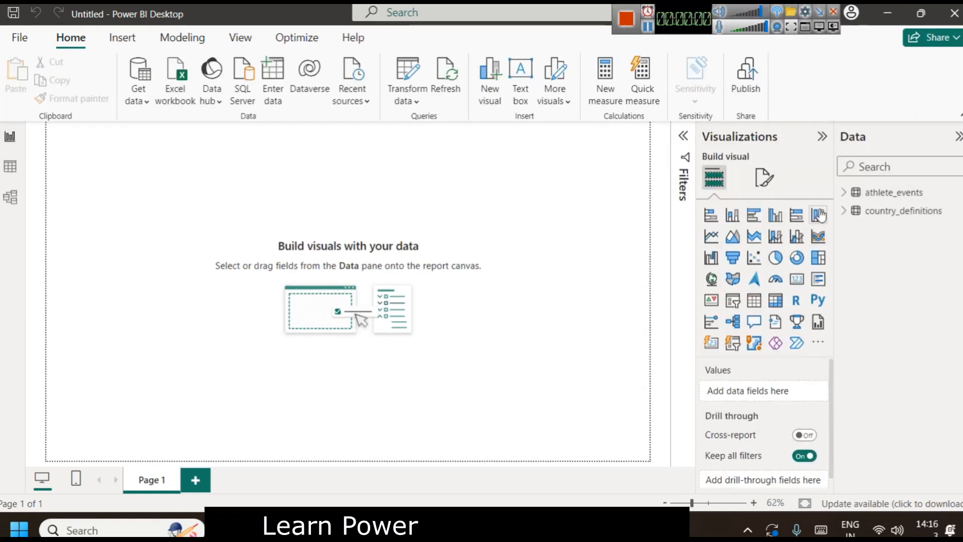
{"action": "left_click", "coordinate": [845, 192]}
{"action": "scroll", "coordinate": [870, 371], "scroll_direction": "down", "scroll_amount": 1}
{"action": "scroll", "coordinate": [857, 460], "scroll_direction": "down", "scroll_amount": 2}
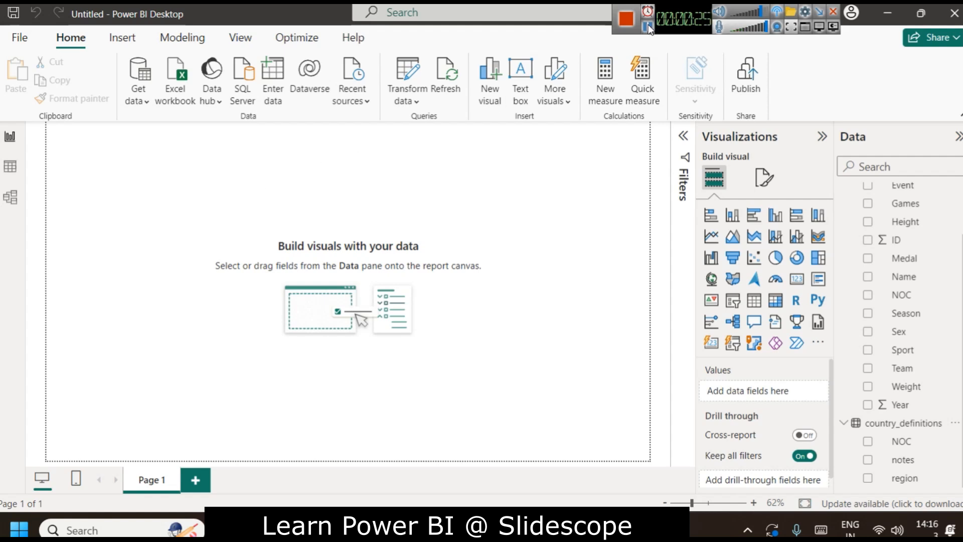
- Insert the Olympic rings logo image in the upper-left corner of the report page
{"action": "left_click", "coordinate": [122, 37]}
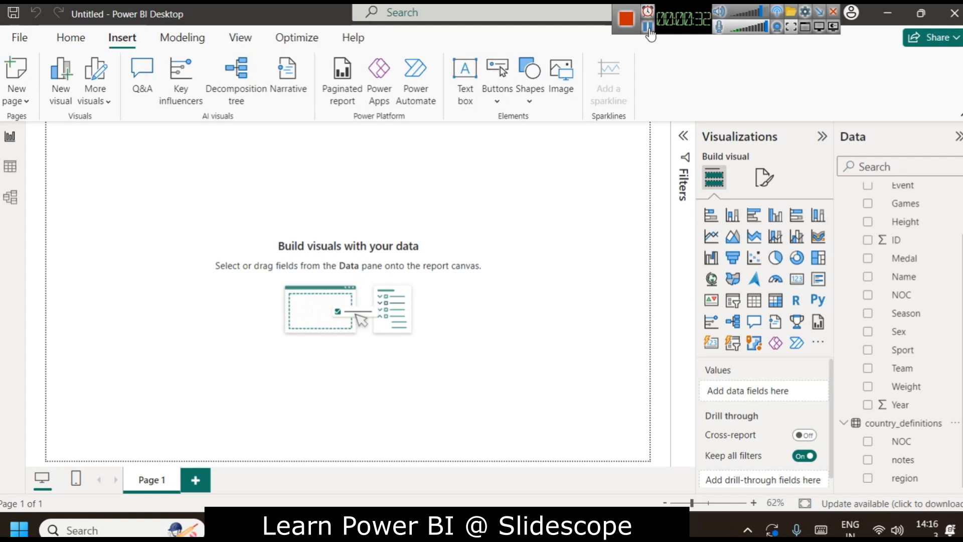
{"action": "left_click", "coordinate": [650, 34]}
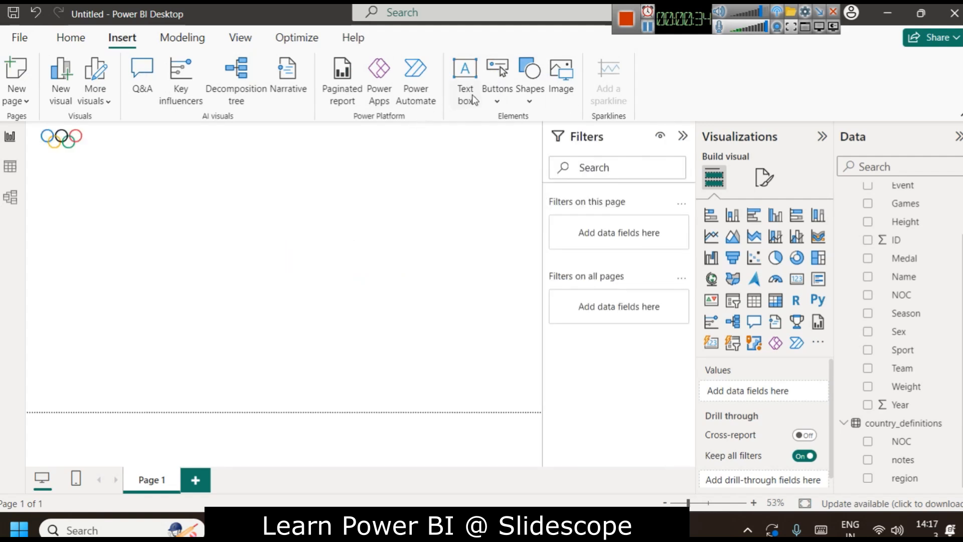
- Add a text box below the logo reading "Olympic Games" on two lines, and centre-align its text
{"action": "left_click", "coordinate": [466, 75]}
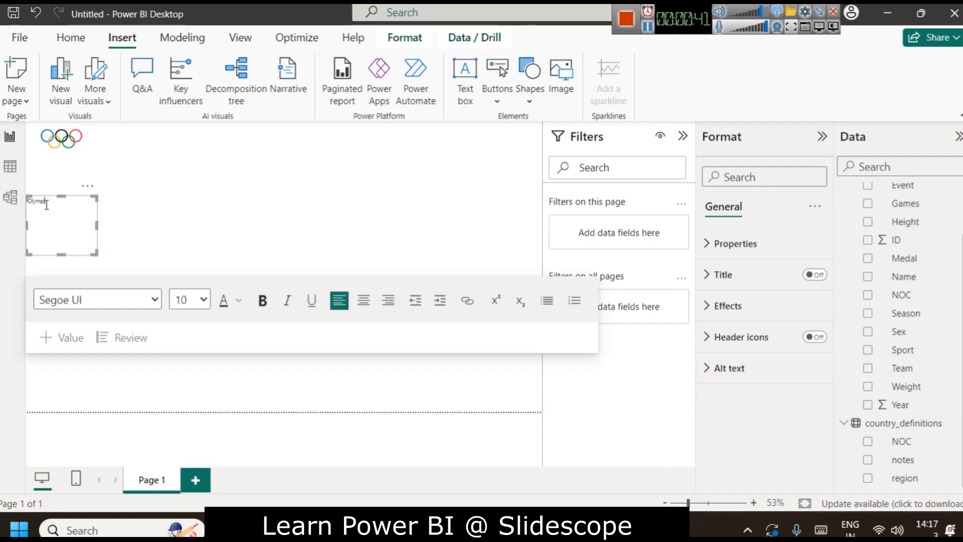
{"action": "type", "text": "s"}
{"action": "key", "text": "ctrl+a"}
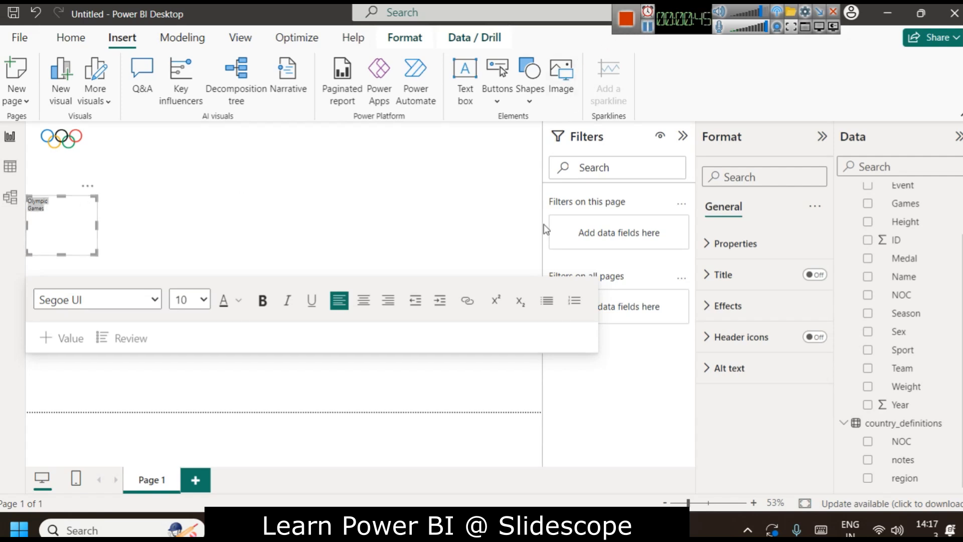
{"action": "left_click", "coordinate": [364, 300]}
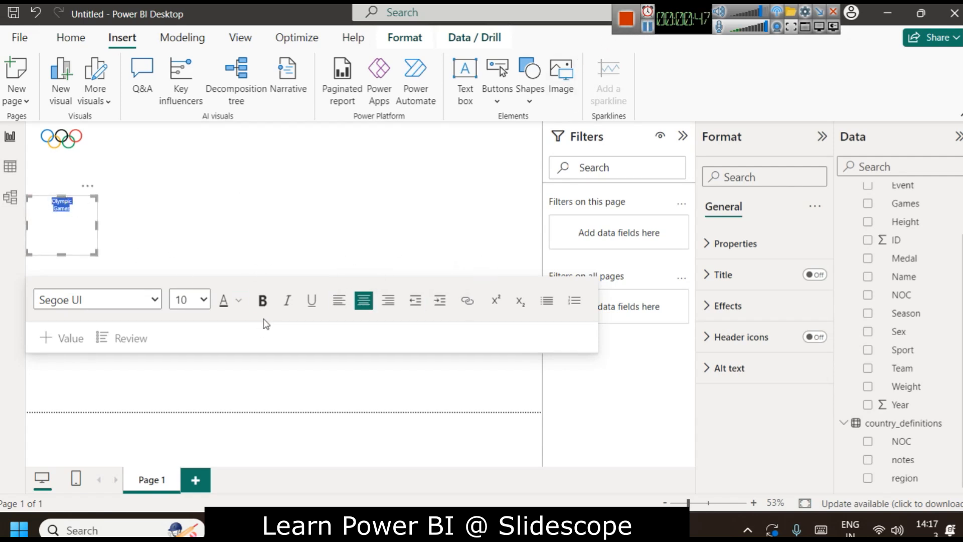
- Format the word "Olympic" in the logo caption text box at font size 18 and bold
{"action": "left_click", "coordinate": [203, 300]}
{"action": "left_click", "coordinate": [60, 199]}
{"action": "left_click", "coordinate": [69, 205]}
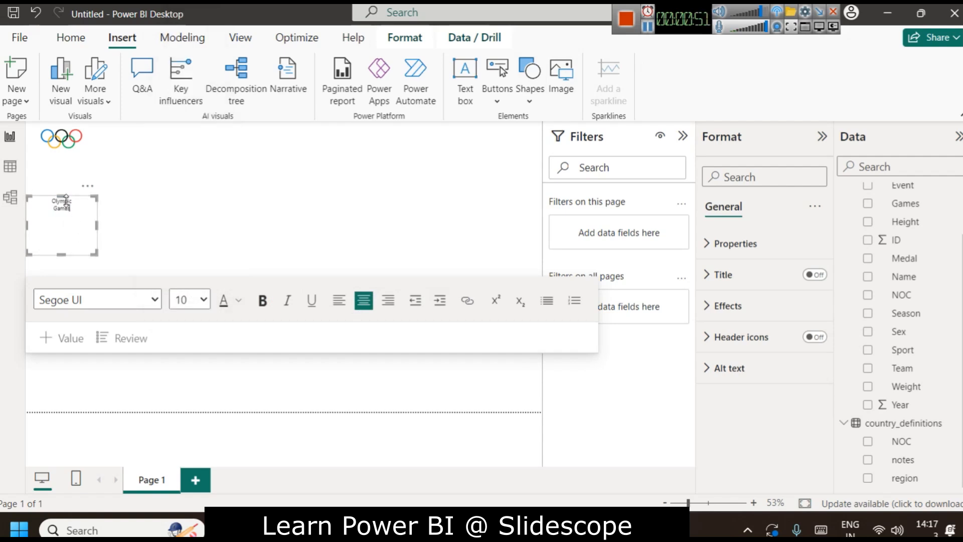
{"action": "left_click", "coordinate": [201, 300]}
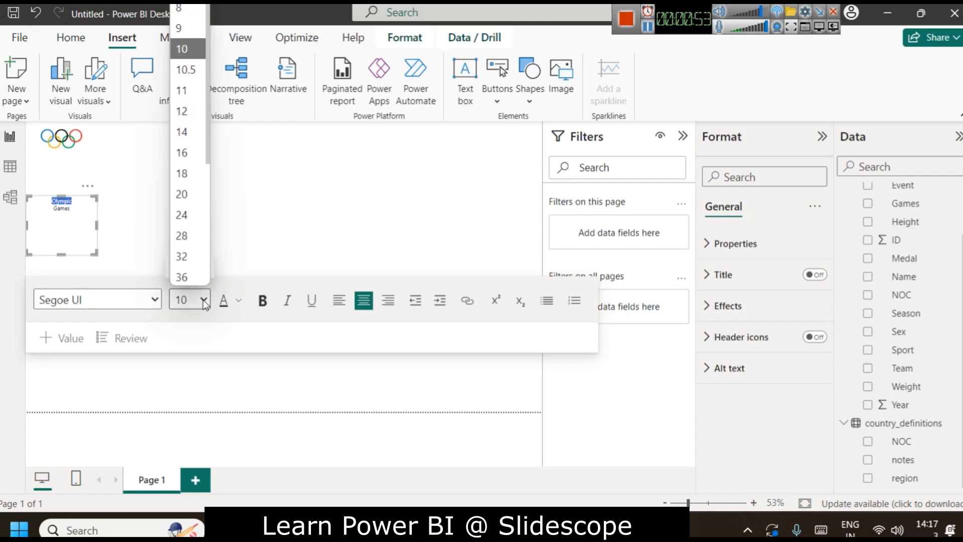
{"action": "left_click", "coordinate": [190, 171]}
{"action": "left_click", "coordinate": [73, 239]}
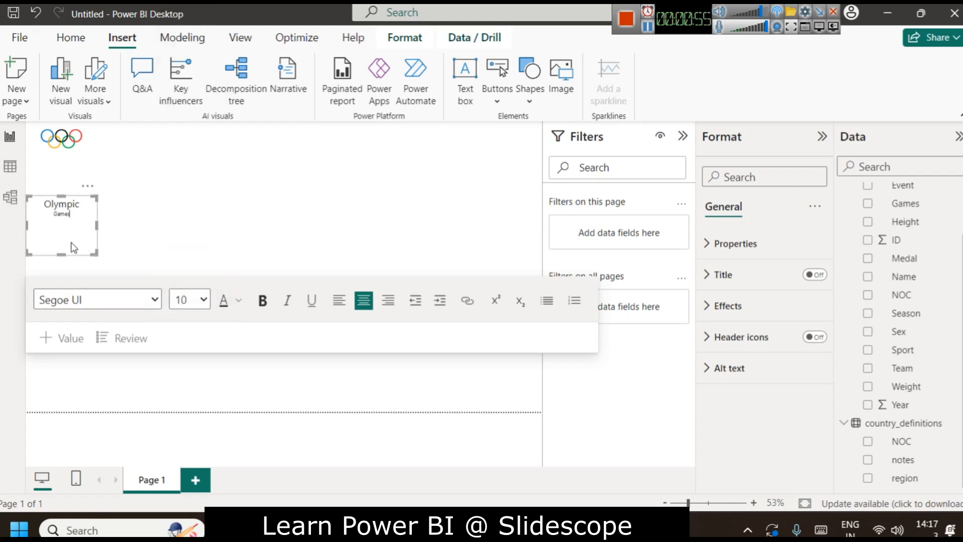
{"action": "double_click", "coordinate": [69, 204]}
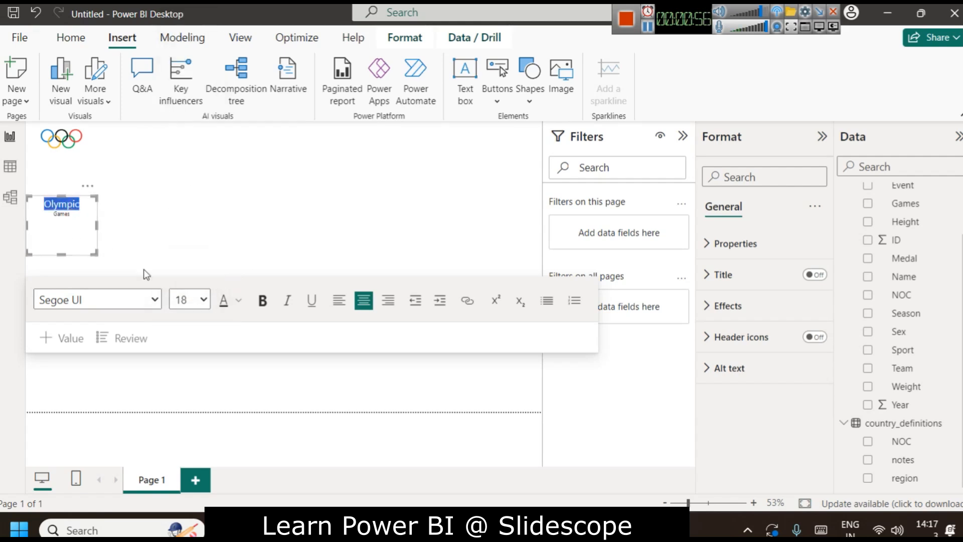
{"action": "left_click", "coordinate": [255, 300]}
{"action": "left_click", "coordinate": [178, 211]}
- Reduce the height of the "Olympic Games" text box and move it up directly beneath the rings logo
{"action": "left_click", "coordinate": [66, 231]}
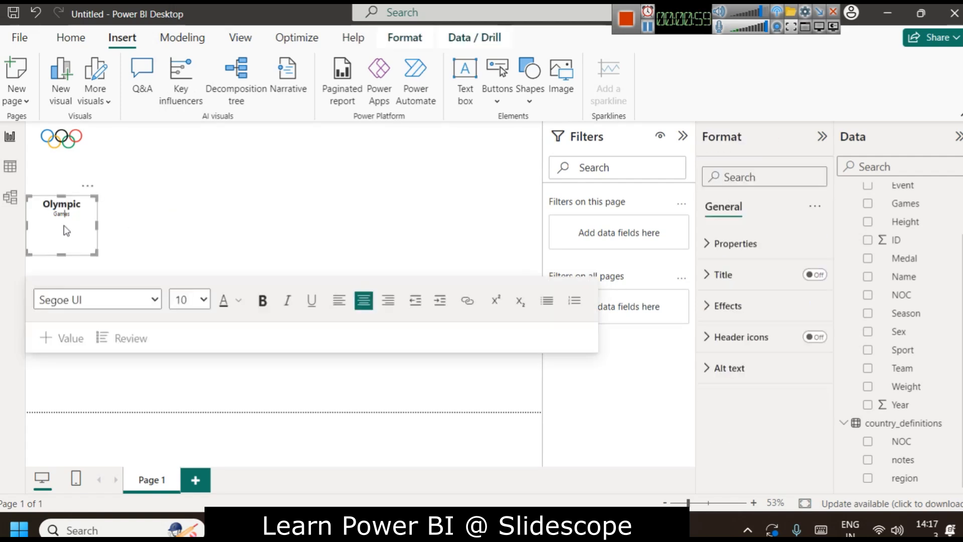
{"action": "left_click_drag", "start_coordinate": [62, 254], "coordinate": [65, 224]}
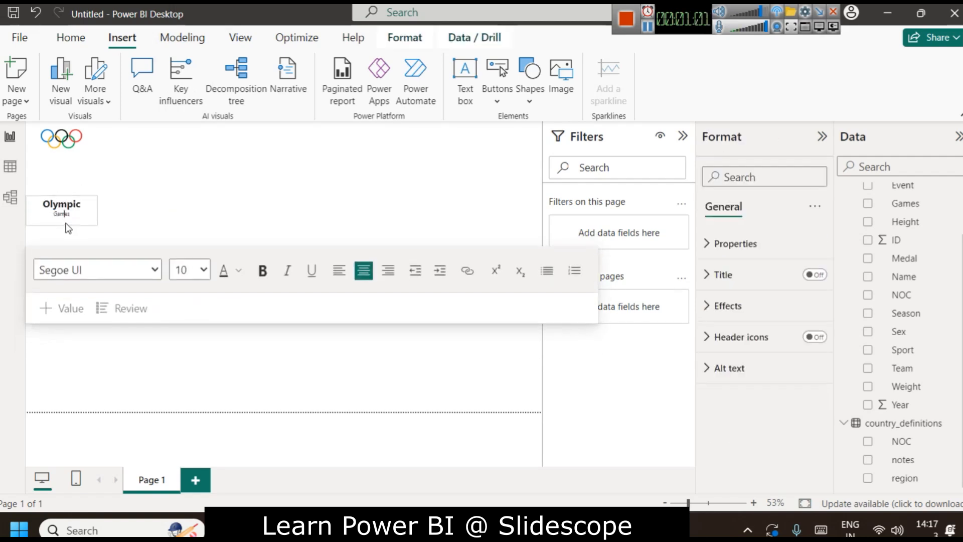
{"action": "left_click", "coordinate": [112, 210]}
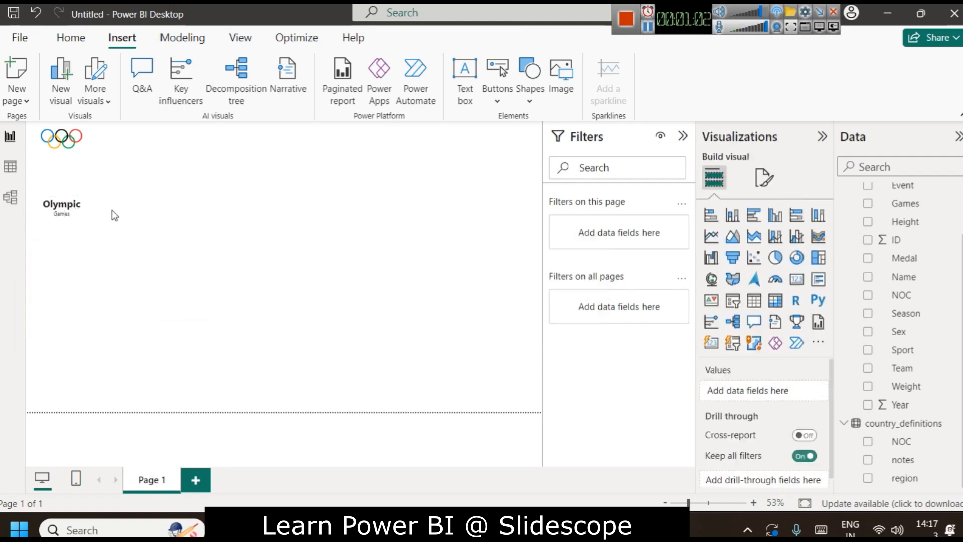
{"action": "left_click", "coordinate": [83, 199]}
{"action": "left_click_drag", "start_coordinate": [84, 202], "coordinate": [86, 157]}
{"action": "left_click", "coordinate": [213, 171]}
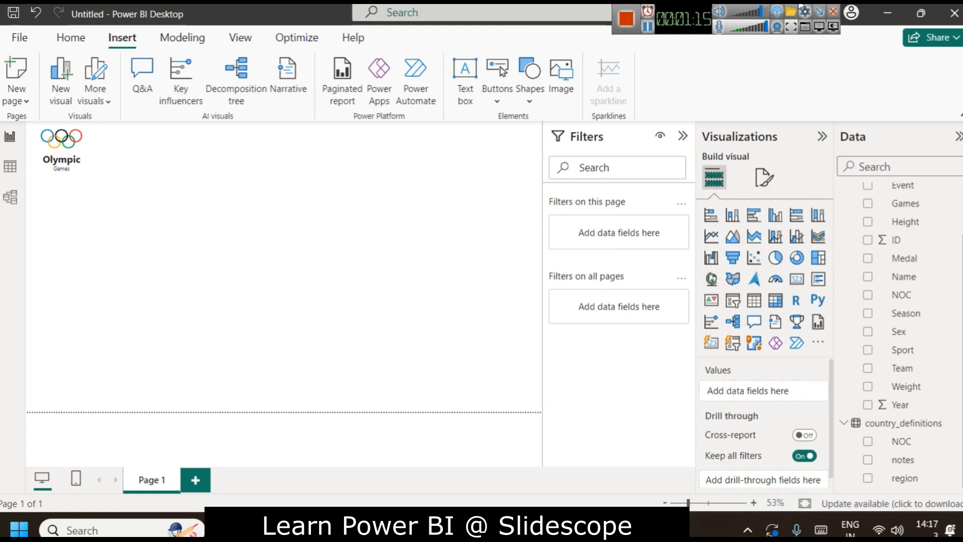
- Review the Year values in the athlete_events table data and sort the table by Year in ascending order
{"action": "left_click", "coordinate": [10, 166]}
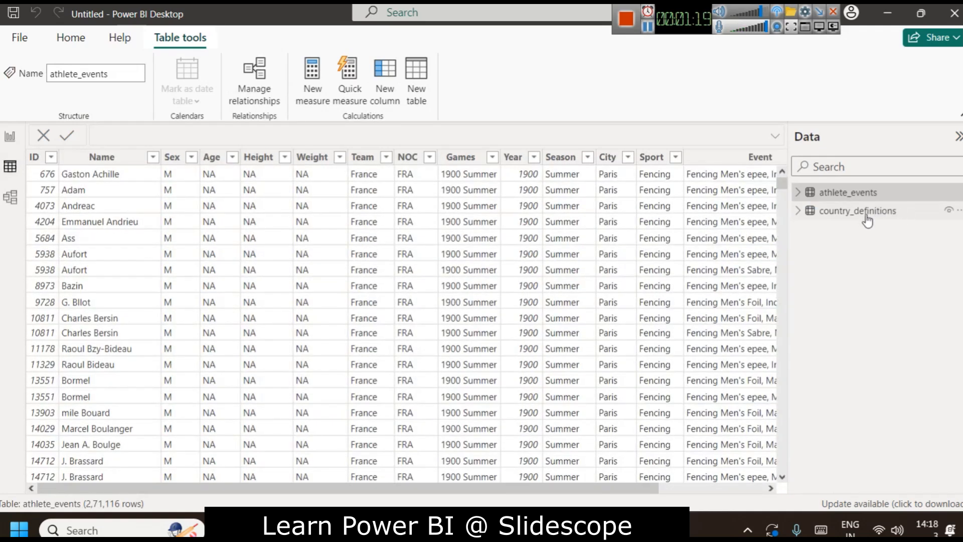
{"action": "left_click", "coordinate": [535, 158]}
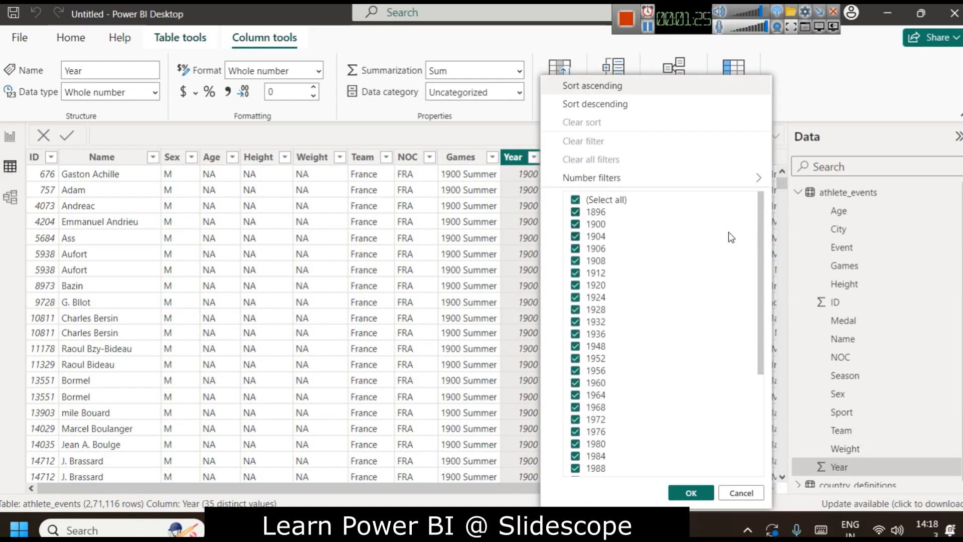
{"action": "scroll", "coordinate": [762, 206], "scroll_direction": "down", "scroll_amount": 5}
{"action": "scroll", "coordinate": [760, 194], "scroll_direction": "up", "scroll_amount": 5}
{"action": "mouse_move", "coordinate": [623, 177]}
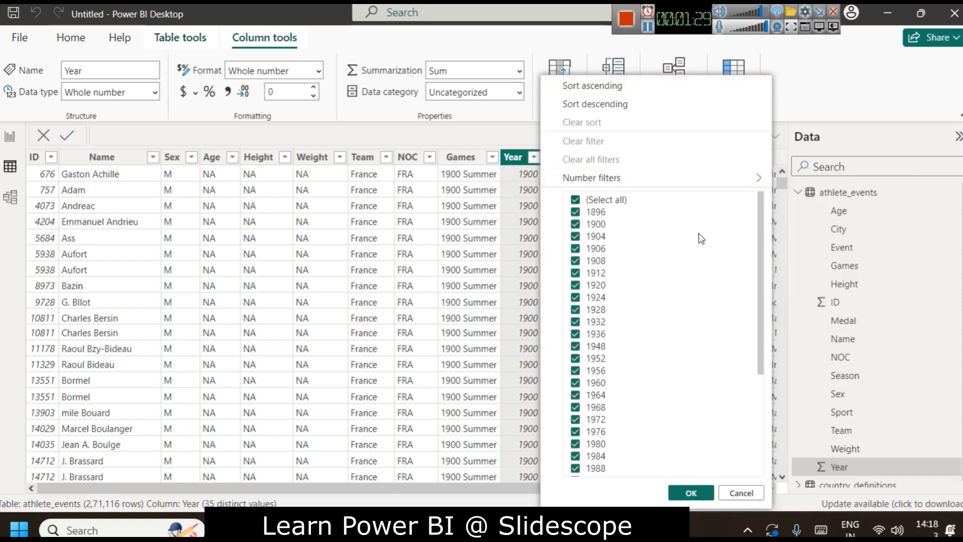
{"action": "left_click", "coordinate": [612, 88]}
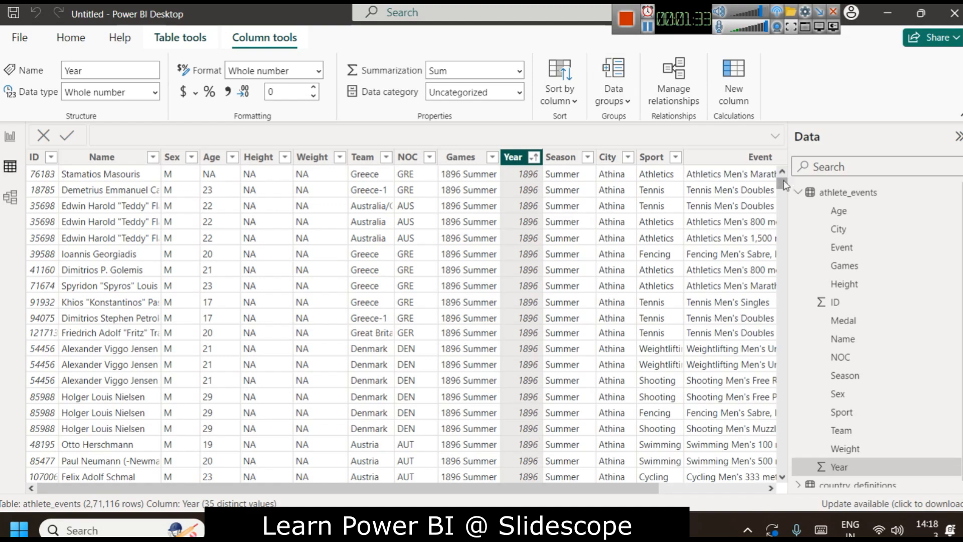
{"action": "mouse_move", "coordinate": [783, 186]}
{"action": "left_mouse_down"}
{"action": "mouse_move", "coordinate": [796, 474]}
{"action": "mouse_move", "coordinate": [797, 176]}
{"action": "left_mouse_up"}
- Add a text box to the report page reading "Olympics History" in bold
{"action": "left_click", "coordinate": [10, 142]}
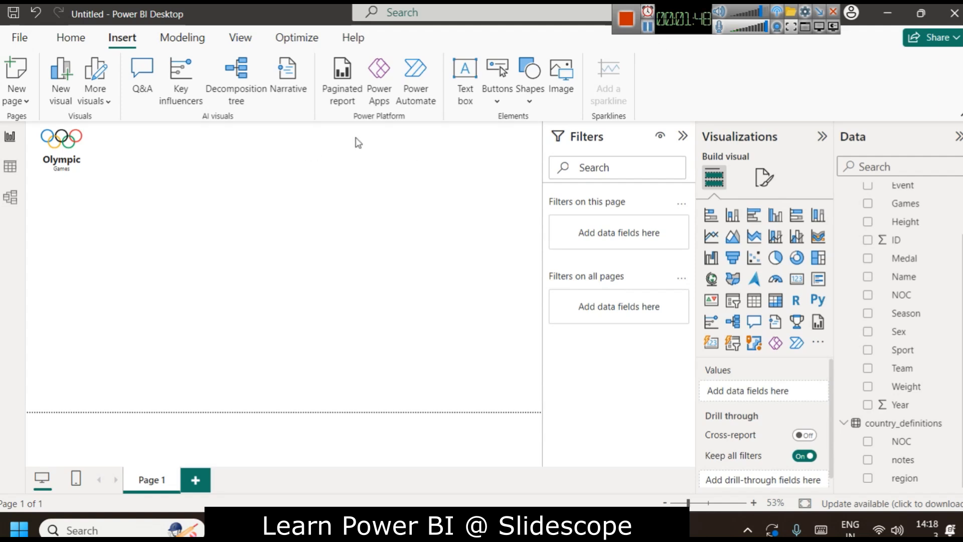
{"action": "left_click", "coordinate": [466, 76]}
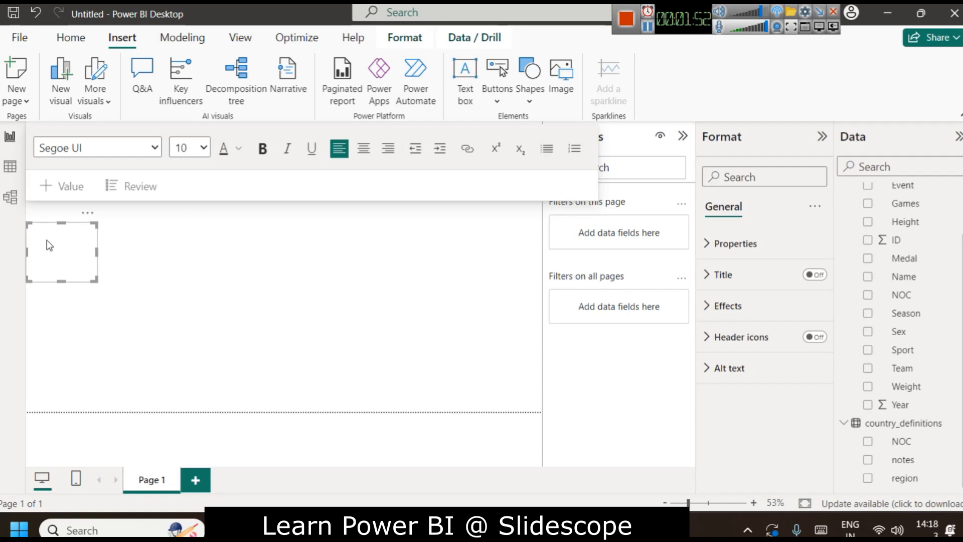
{"action": "type", "text": "Olympics History"}
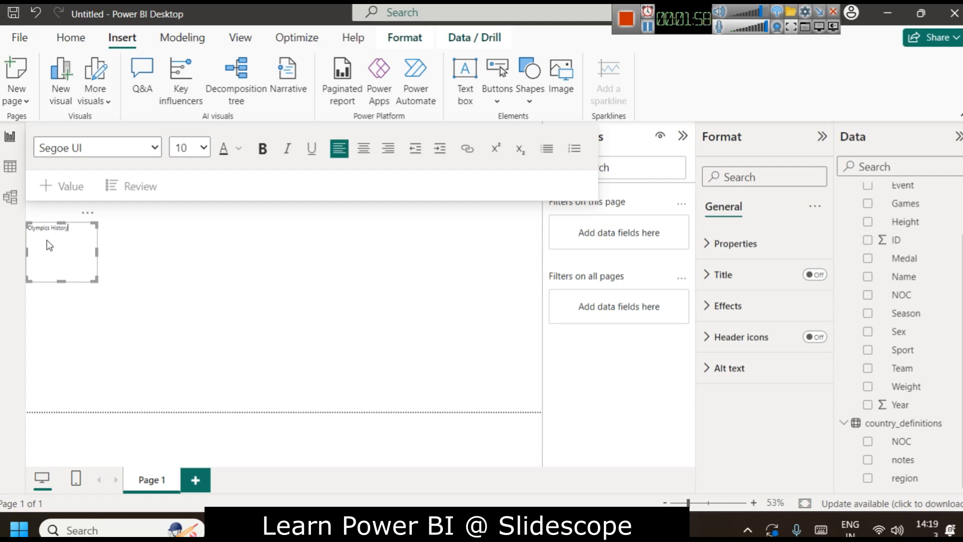
{"action": "key", "text": "ctrl+a"}
{"action": "left_click", "coordinate": [263, 148]}
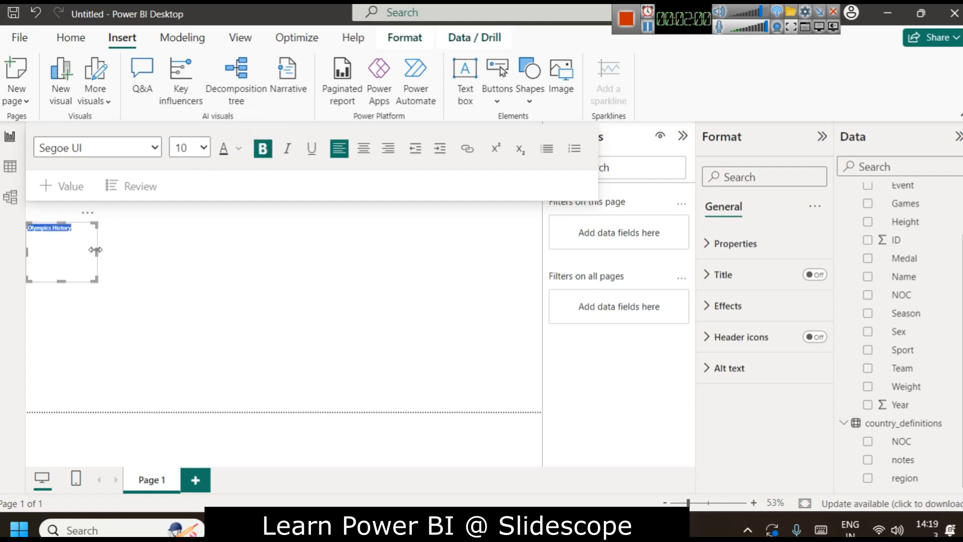
- Set the "Olympics History" text to font size 44 and widen its text box so the title fits on one line
{"action": "left_click_drag", "start_coordinate": [95, 249], "coordinate": [194, 249]}
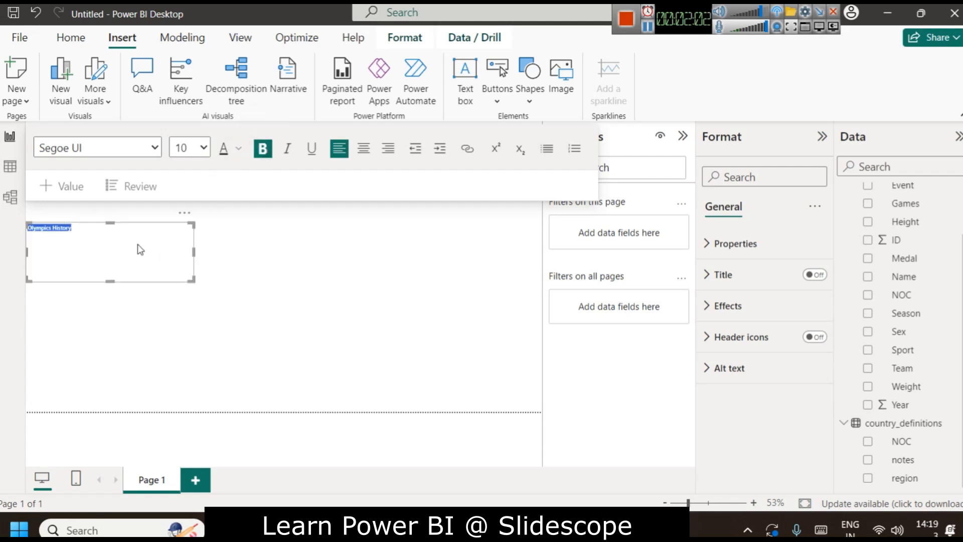
{"action": "left_click", "coordinate": [203, 149]}
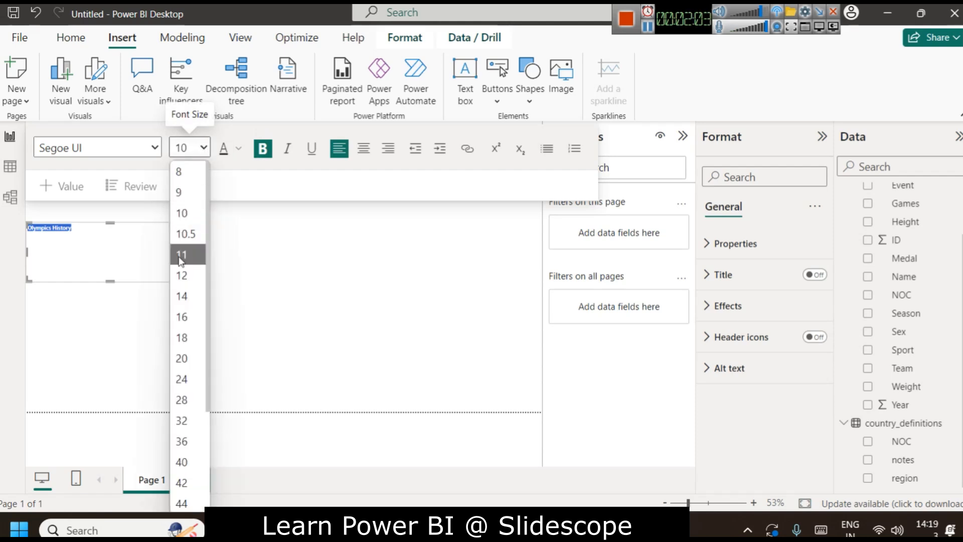
{"action": "left_click", "coordinate": [187, 318]}
{"action": "left_click", "coordinate": [203, 149]}
{"action": "left_click", "coordinate": [236, 405]}
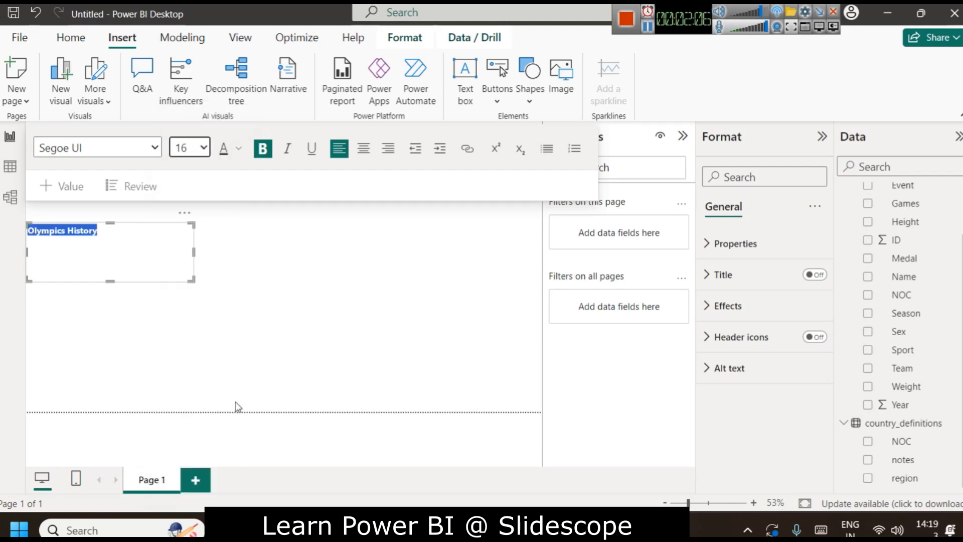
{"action": "left_click", "coordinate": [191, 147]}
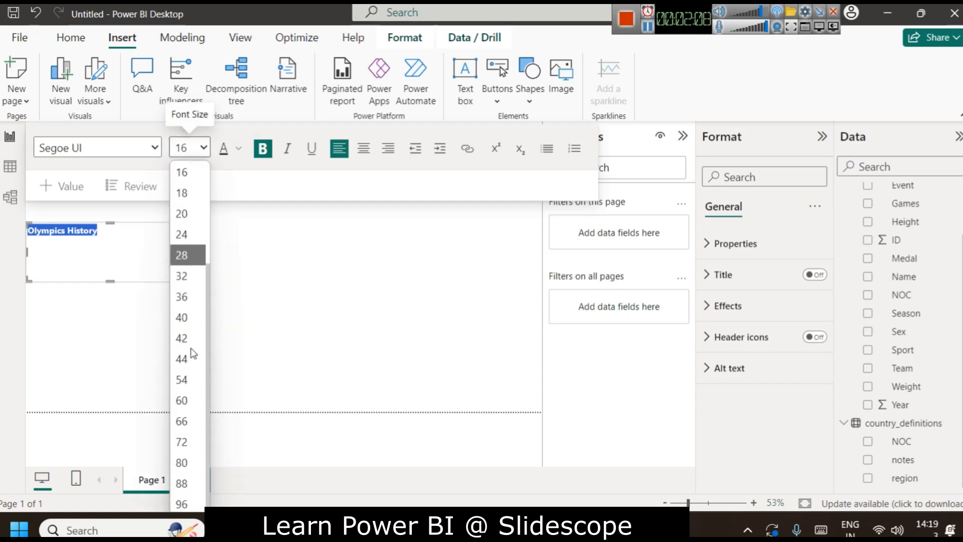
{"action": "left_click", "coordinate": [190, 359]}
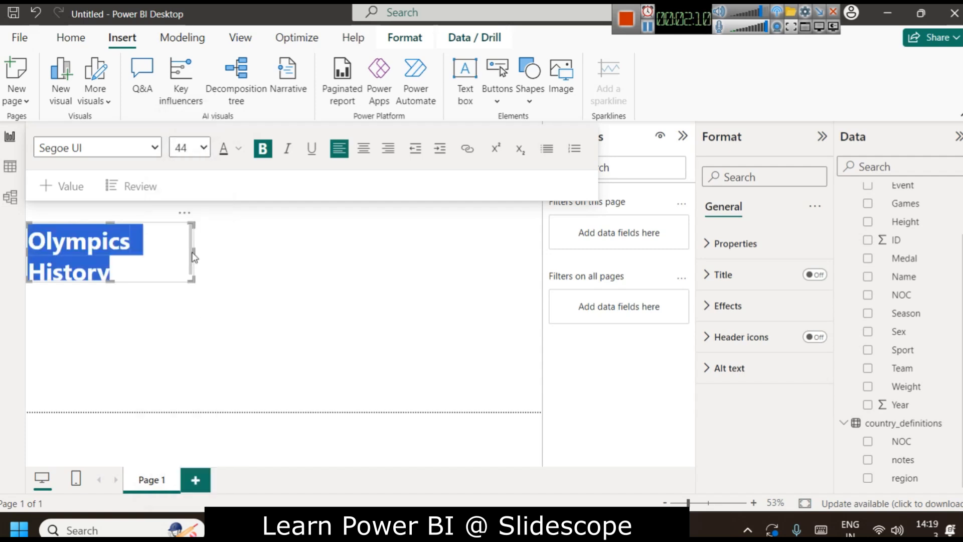
{"action": "left_click_drag", "start_coordinate": [195, 251], "coordinate": [318, 250]}
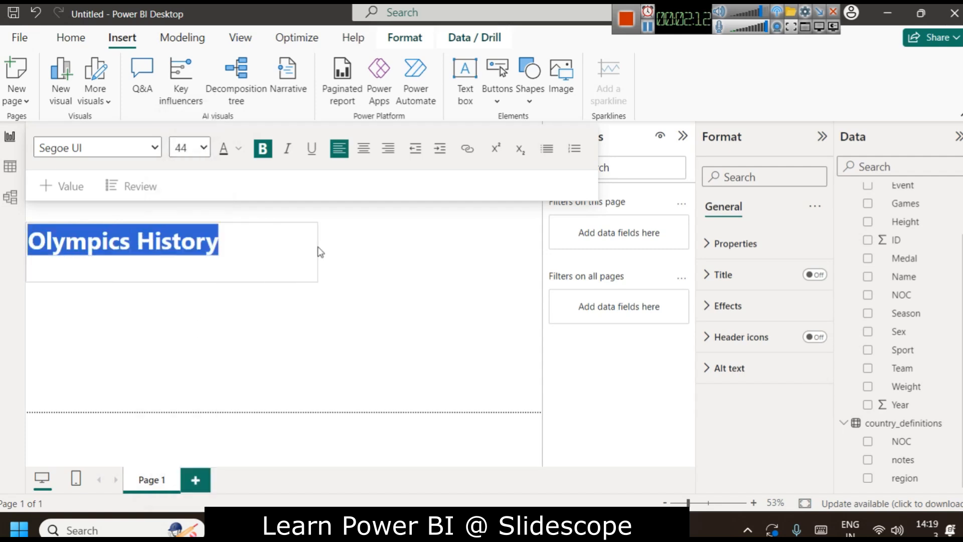
- Add a second line reading "From 1896 to 2016" under the "Olympics History" title text
{"action": "left_click", "coordinate": [234, 234]}
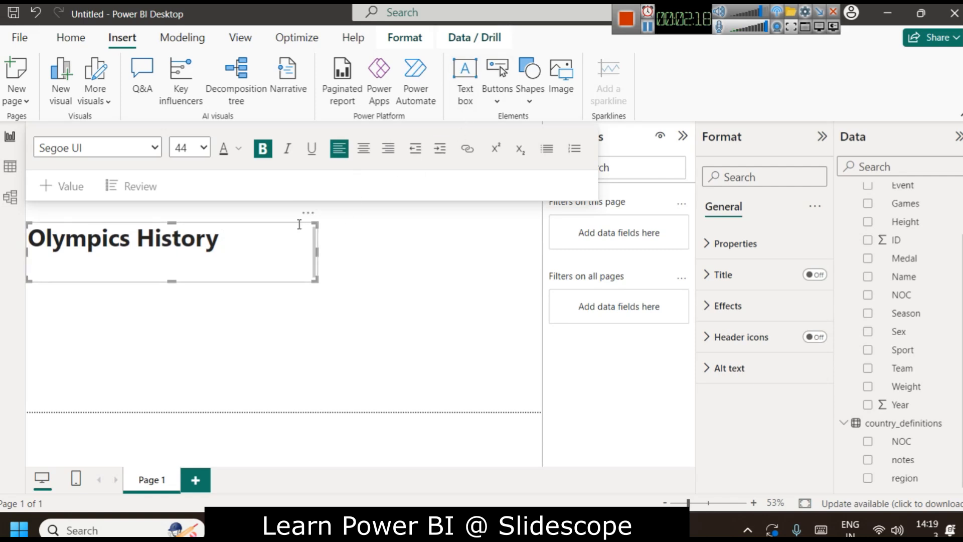
{"action": "key", "text": "Return"}
{"action": "type", "text": "From 2"}
{"action": "key", "text": "BackSpace"}
{"action": "type", "text": "1"}
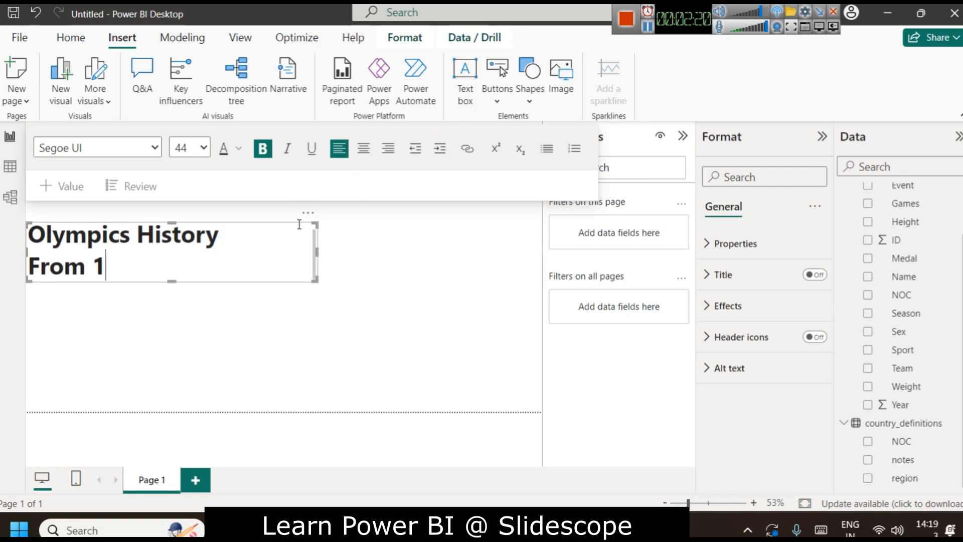
{"action": "type", "text": "896 to 2016"}
- Set the "From 1896 to 2016" line to font size 16 and remove its bold formatting
{"action": "left_click_drag", "start_coordinate": [236, 271], "coordinate": [28, 268]}
{"action": "left_click", "coordinate": [204, 148]}
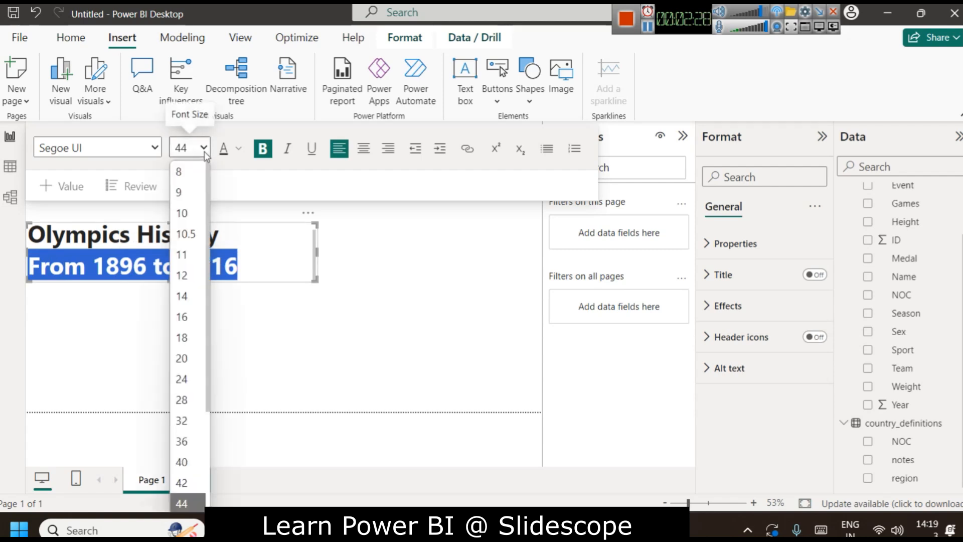
{"action": "left_click", "coordinate": [188, 321]}
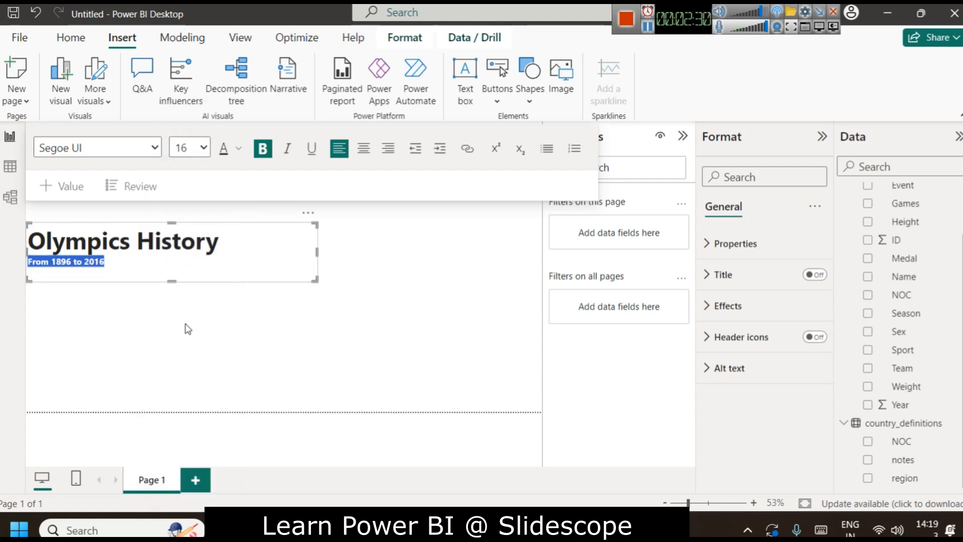
{"action": "left_click", "coordinate": [192, 275]}
{"action": "left_click_drag", "start_coordinate": [121, 267], "coordinate": [30, 267]}
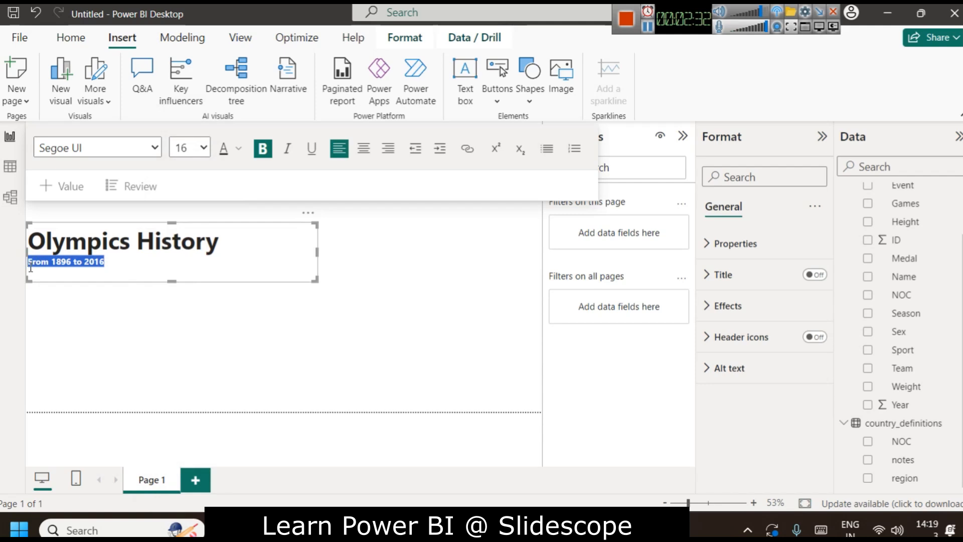
{"action": "left_click", "coordinate": [262, 148]}
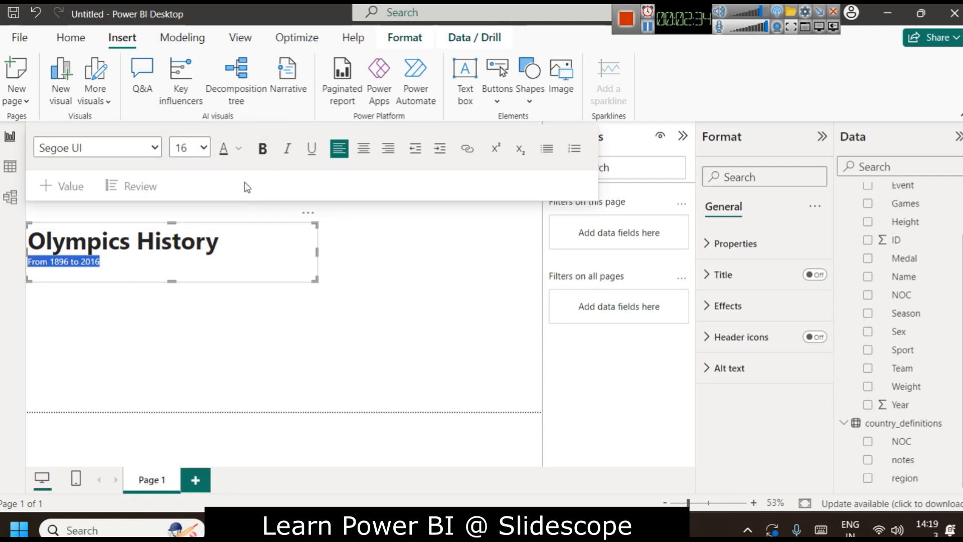
{"action": "left_click", "coordinate": [197, 255]}
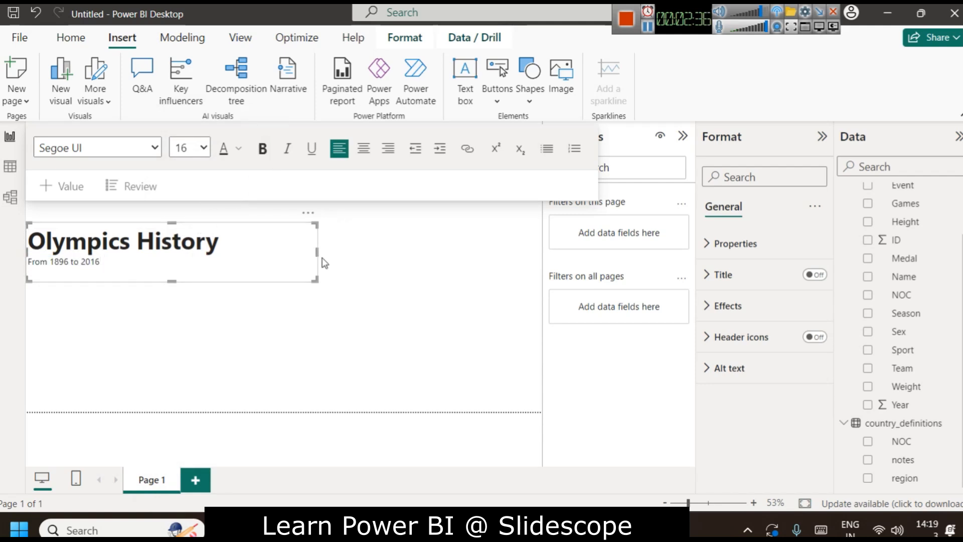
- Narrow the title text box to fit its text and move it to the top of the page beside the Olympic logo
{"action": "left_click_drag", "start_coordinate": [318, 252], "coordinate": [244, 252]}
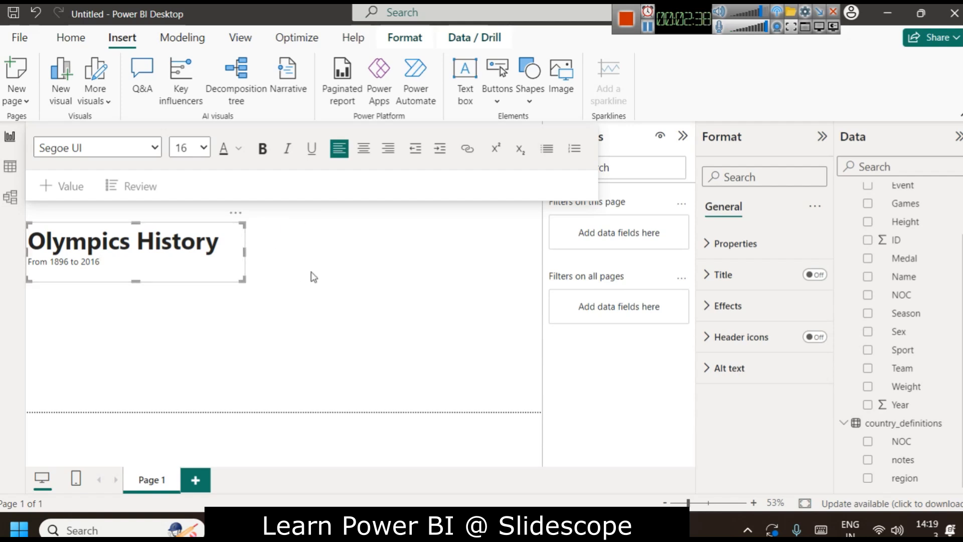
{"action": "left_click", "coordinate": [312, 276]}
{"action": "left_click", "coordinate": [156, 243]}
{"action": "left_click", "coordinate": [131, 229]}
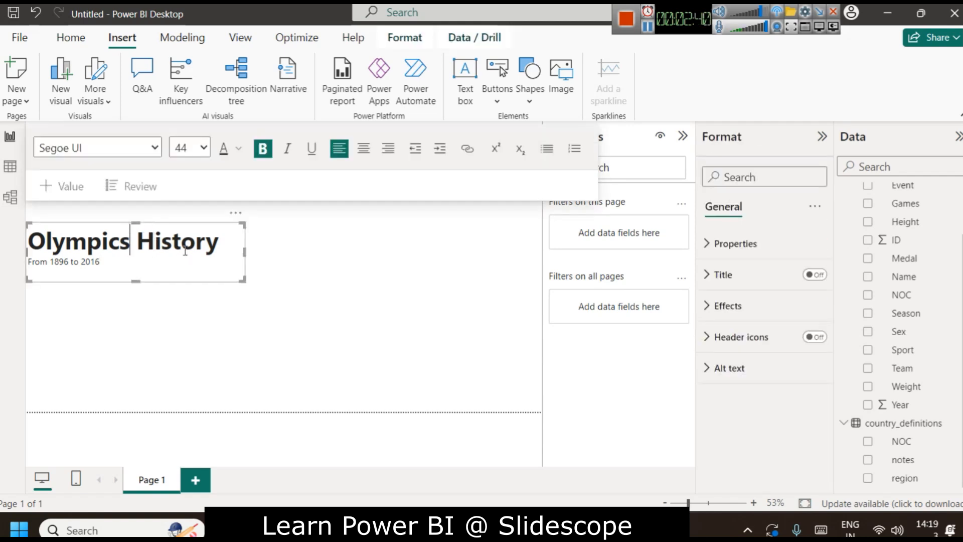
{"action": "left_click_drag", "start_coordinate": [188, 221], "coordinate": [274, 127]}
{"action": "left_click", "coordinate": [389, 154]}
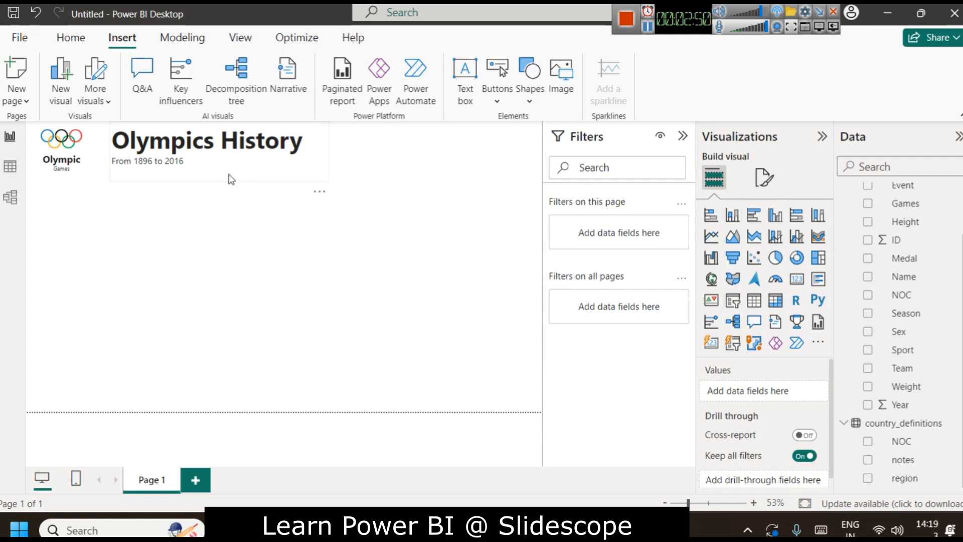
{"action": "left_click", "coordinate": [201, 179]}
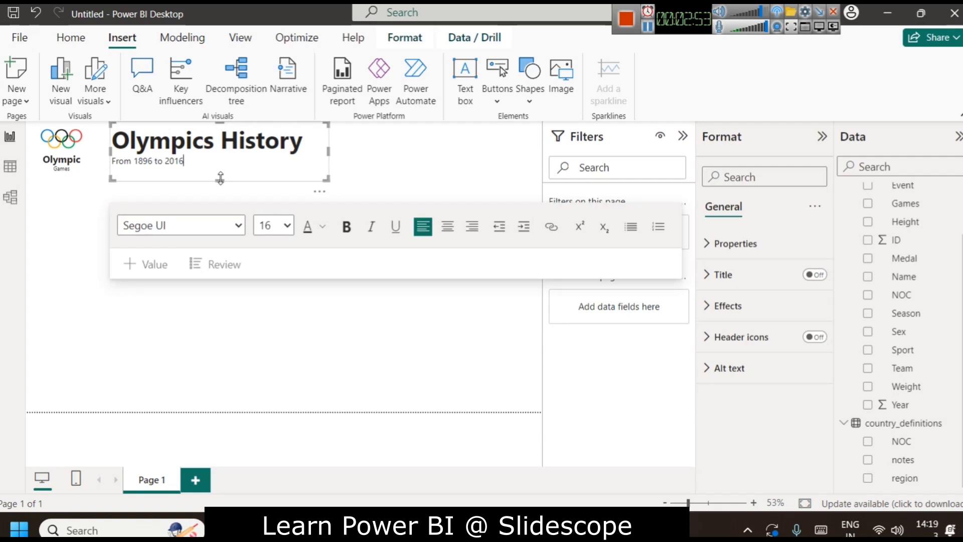
{"action": "left_click", "coordinate": [417, 154]}
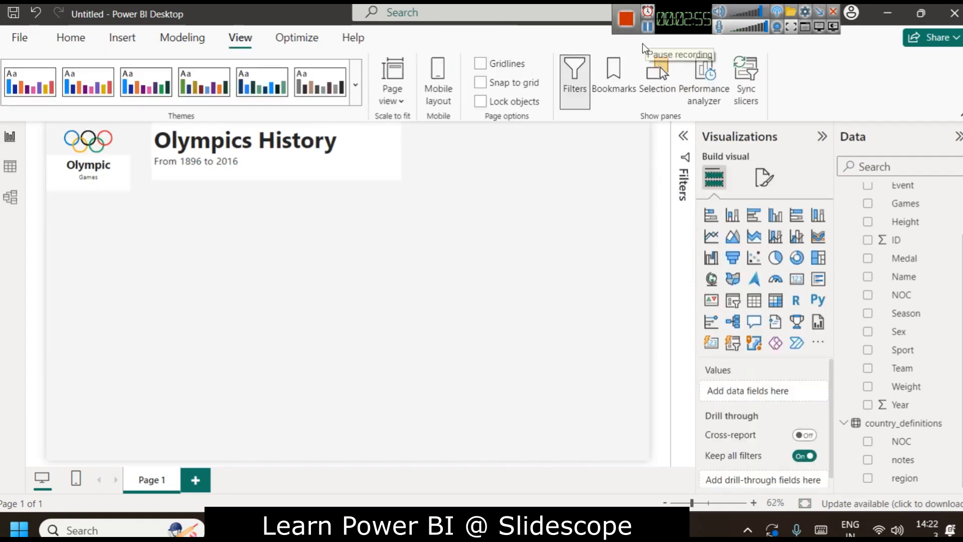
- Check the page background colour in the current theme's customization settings and apply the dialog
{"action": "left_click", "coordinate": [355, 85]}
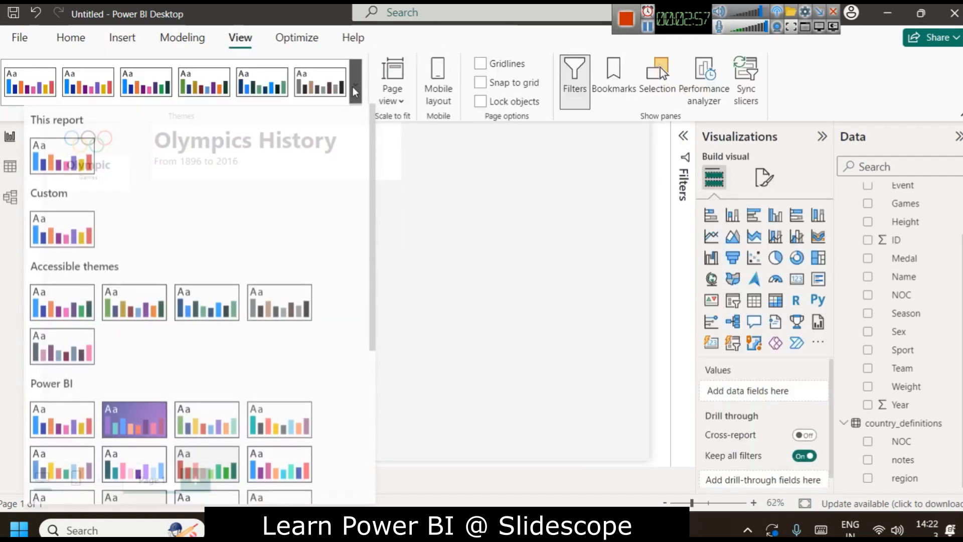
{"action": "scroll", "coordinate": [207, 301], "scroll_direction": "down", "scroll_amount": 5}
{"action": "left_click", "coordinate": [124, 442]}
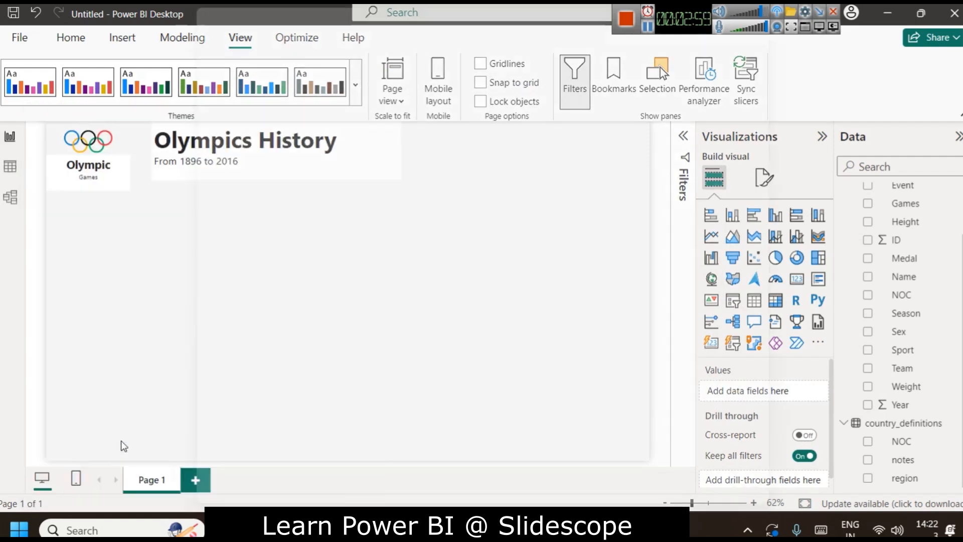
{"action": "left_click", "coordinate": [260, 175]}
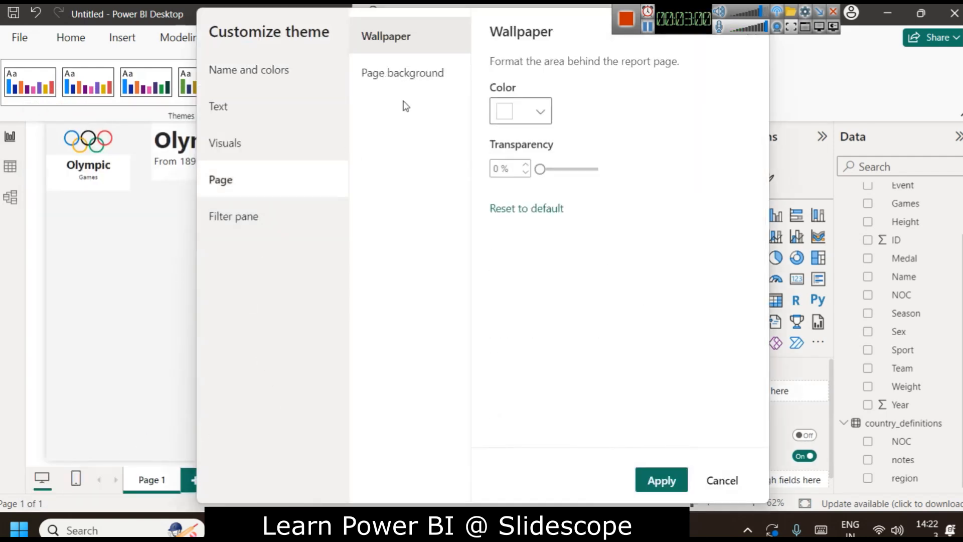
{"action": "left_click", "coordinate": [406, 75]}
{"action": "left_click", "coordinate": [540, 113]}
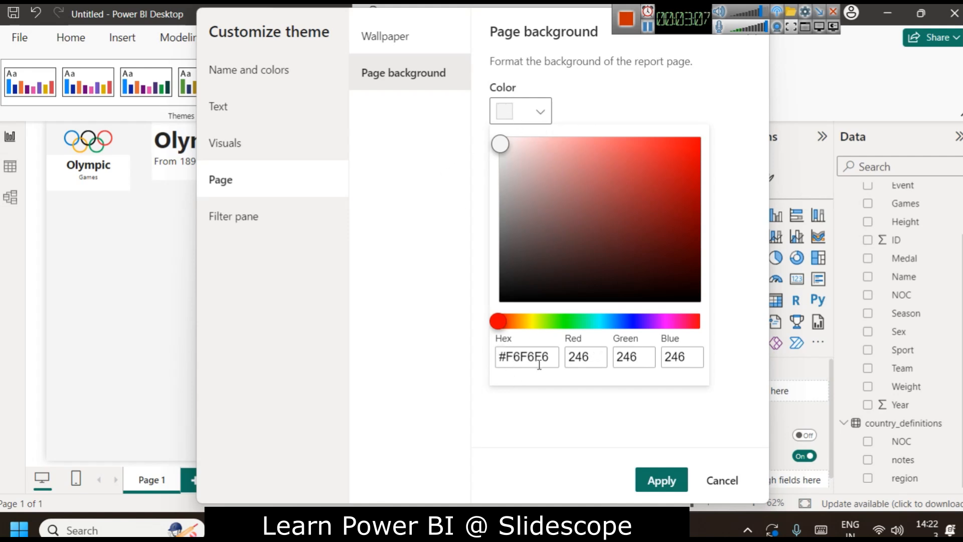
{"action": "left_click", "coordinate": [465, 200]}
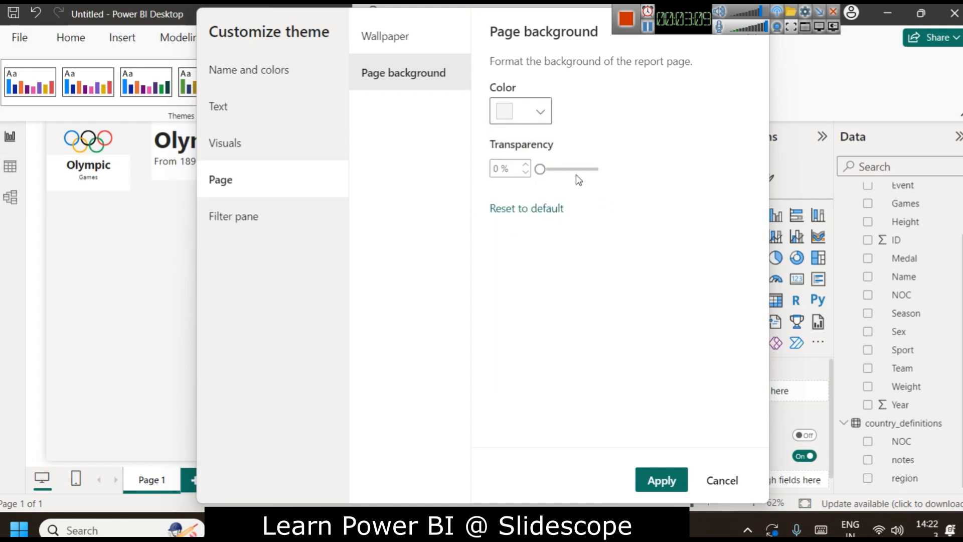
{"action": "left_click", "coordinate": [657, 481]}
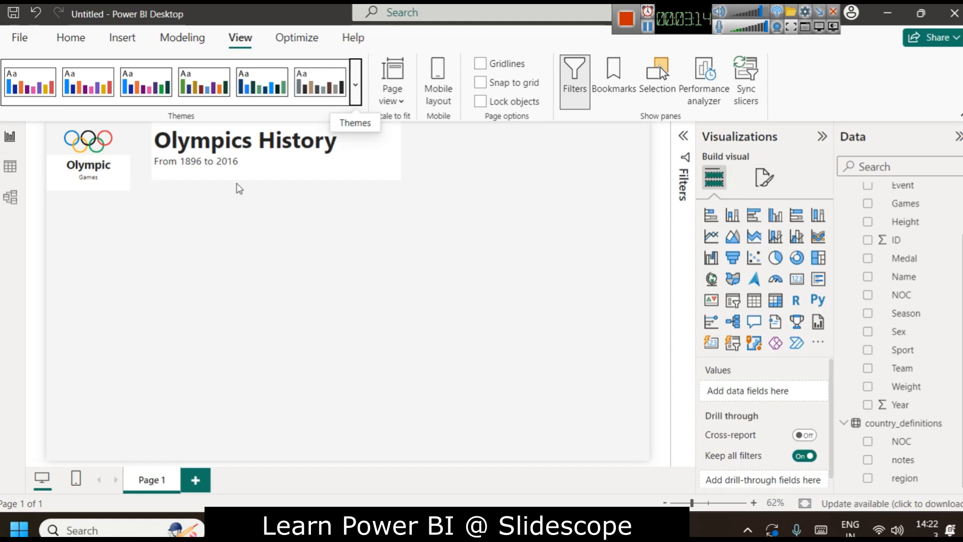
- Customize the current theme's page background colour to light grey #F0F0F0 and apply it
{"action": "left_click", "coordinate": [356, 84]}
{"action": "scroll", "coordinate": [132, 351], "scroll_direction": "down", "scroll_amount": 5}
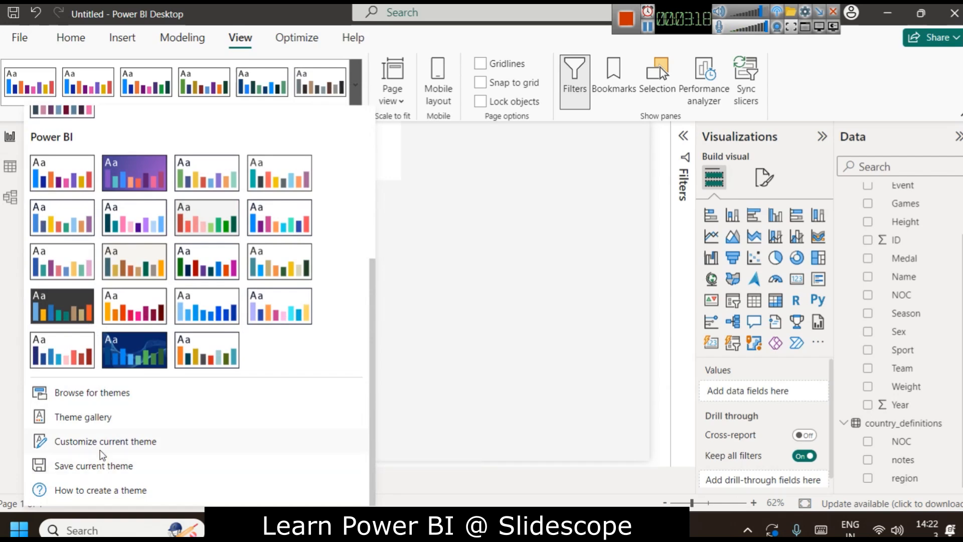
{"action": "left_click", "coordinate": [100, 441]}
{"action": "left_click", "coordinate": [222, 179]}
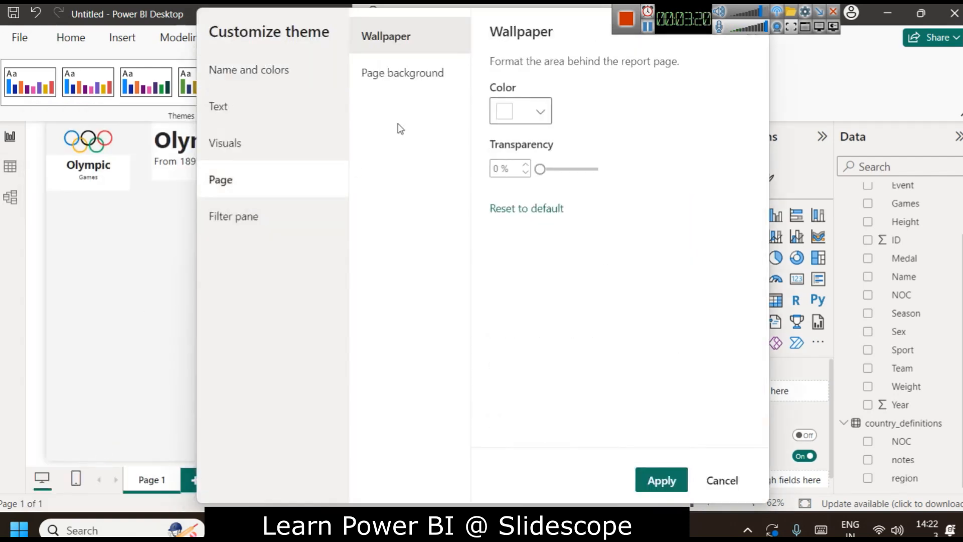
{"action": "left_click", "coordinate": [404, 73]}
{"action": "left_click", "coordinate": [539, 111]}
{"action": "left_click", "coordinate": [501, 143]}
{"action": "left_click_drag", "start_coordinate": [500, 144], "coordinate": [499, 148]}
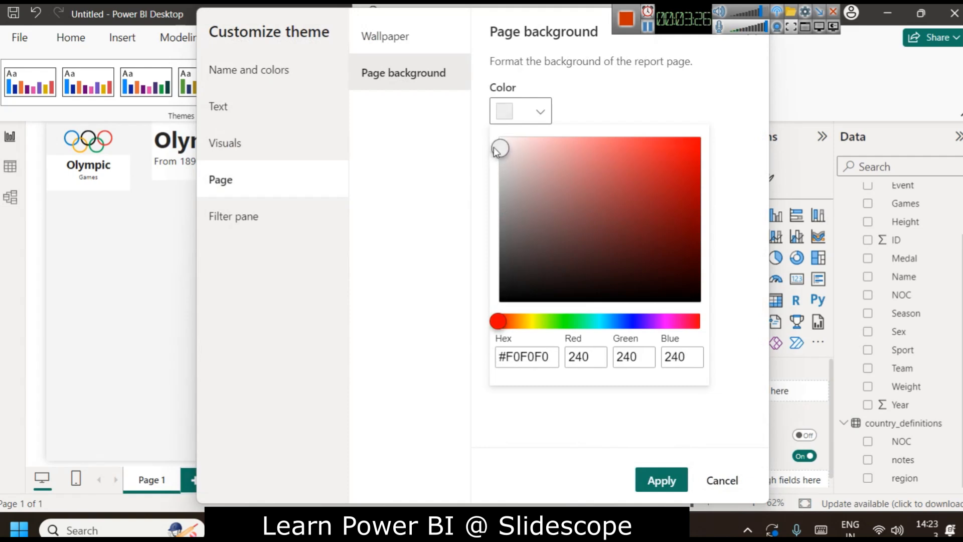
{"action": "left_click", "coordinate": [663, 483]}
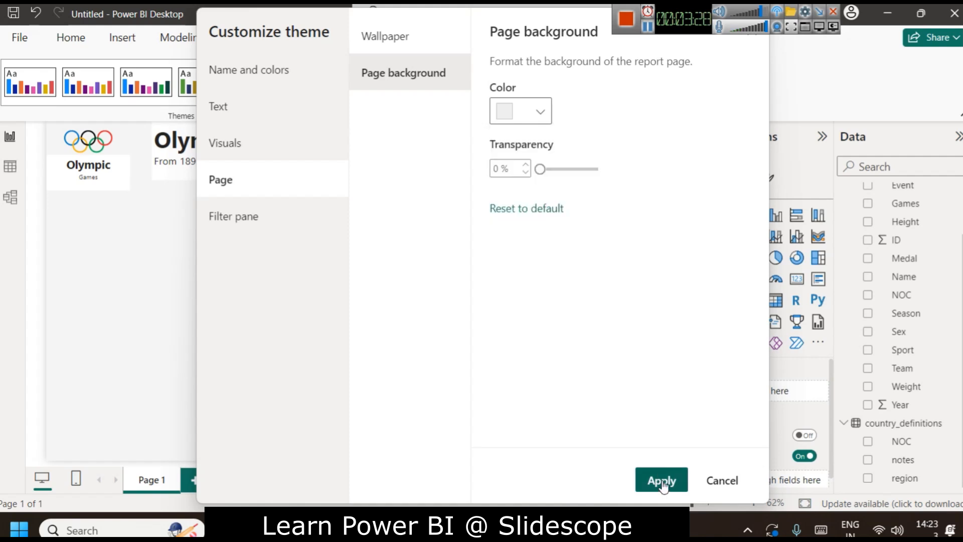
{"action": "left_click", "coordinate": [661, 480]}
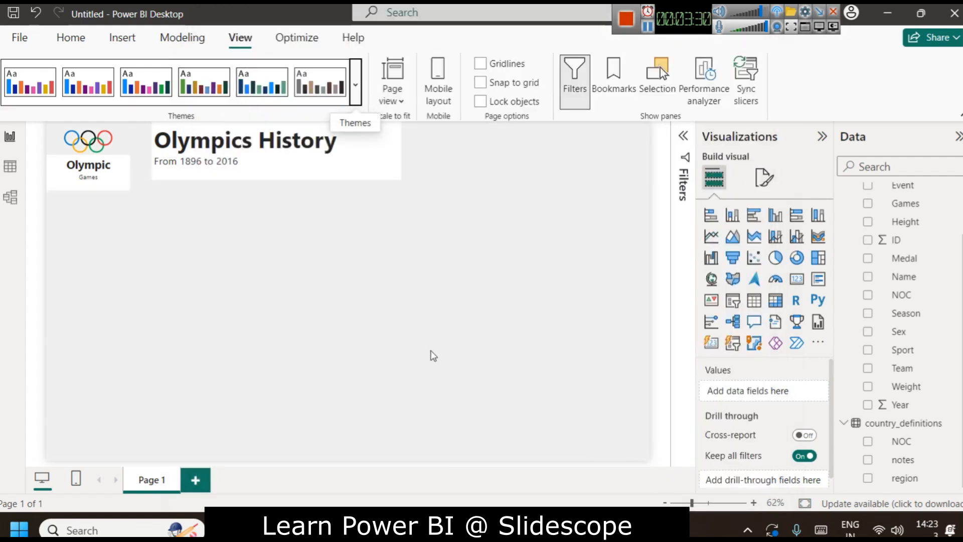
- Shrink the "Olympics History" text box in height and width so it fits closely around its two lines
{"action": "left_click", "coordinate": [347, 157]}
{"action": "left_click_drag", "start_coordinate": [289, 177], "coordinate": [273, 173]}
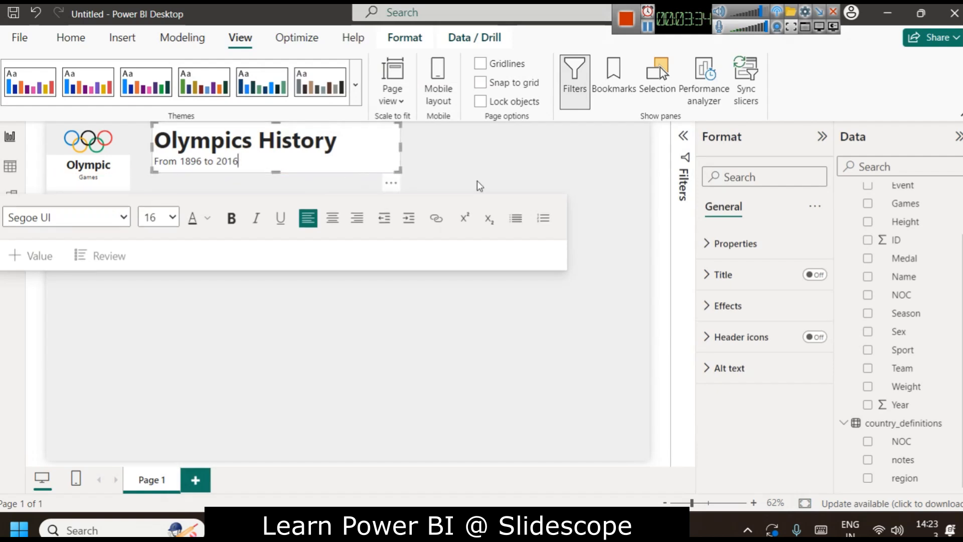
{"action": "left_click", "coordinate": [479, 187]}
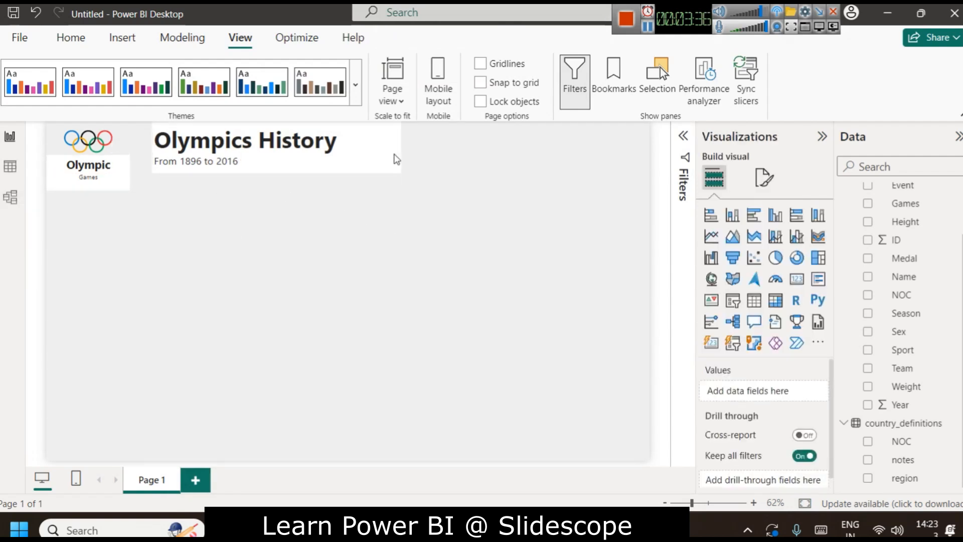
{"action": "left_click", "coordinate": [399, 163]}
{"action": "left_click_drag", "start_coordinate": [401, 151], "coordinate": [350, 149]}
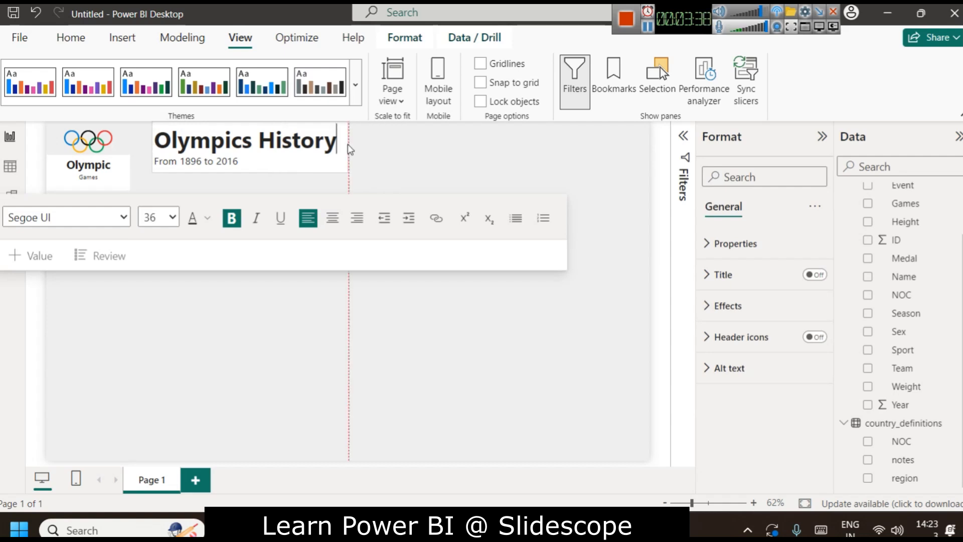
{"action": "left_click", "coordinate": [387, 148]}
- Set the background colour of the "Olympics History" text box to the light grey #F4F3F3
{"action": "left_click", "coordinate": [295, 166]}
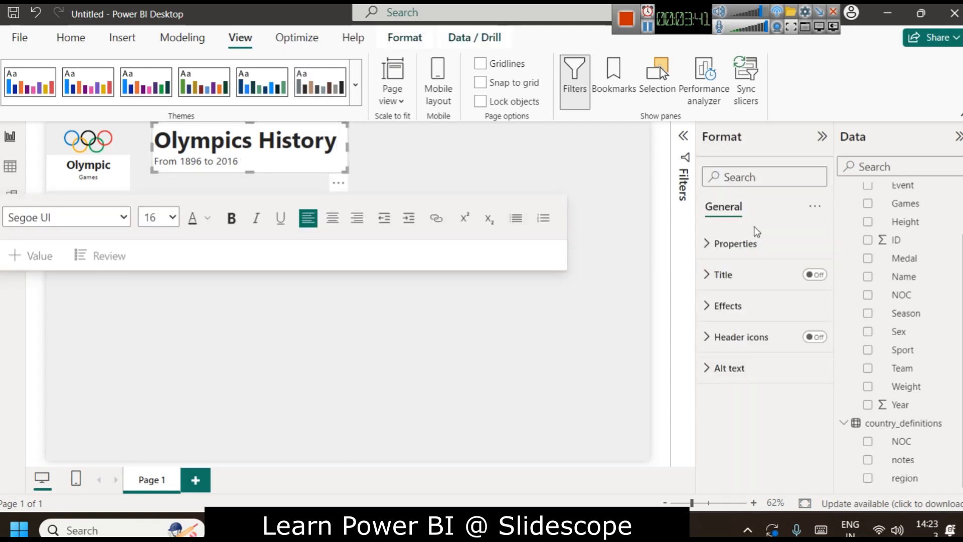
{"action": "left_click", "coordinate": [726, 306]}
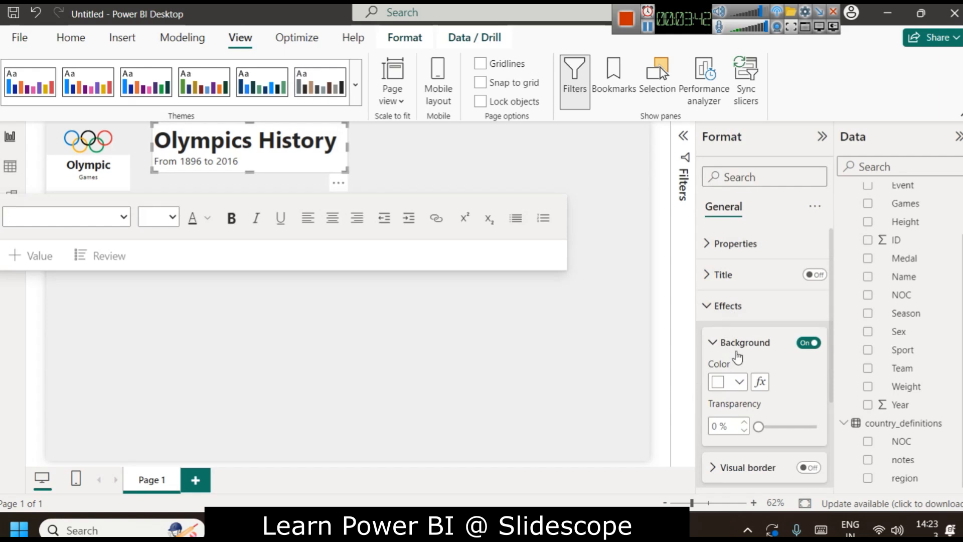
{"action": "left_click", "coordinate": [739, 383]}
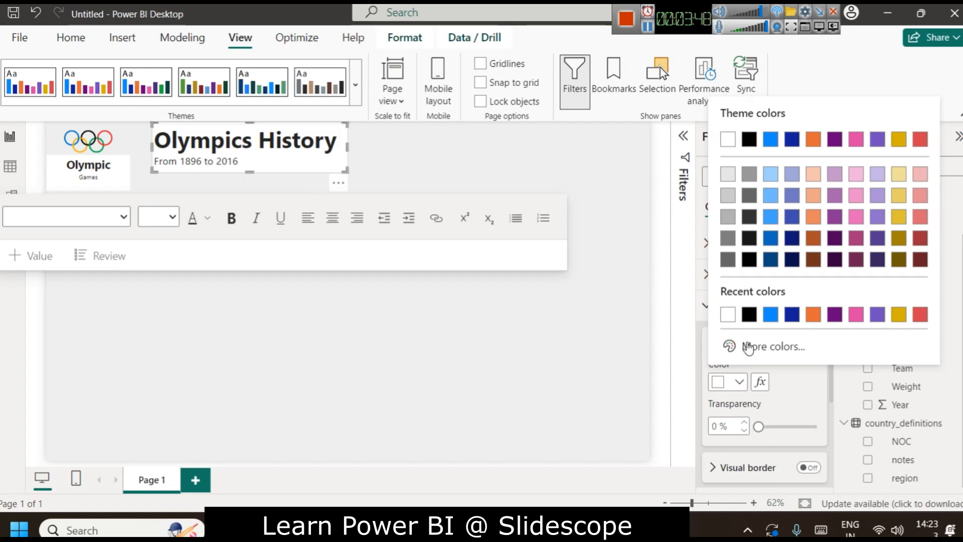
{"action": "left_click", "coordinate": [750, 346]}
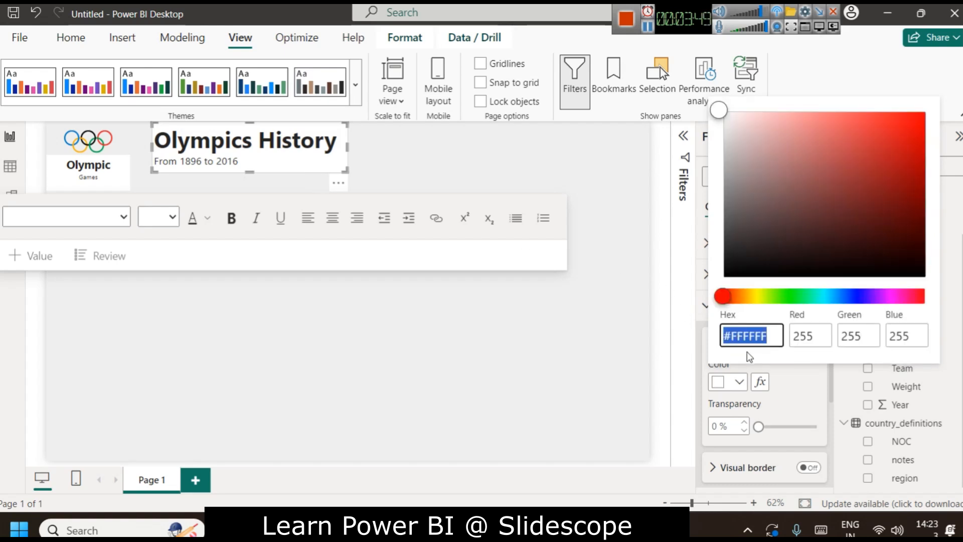
{"action": "left_click", "coordinate": [724, 110]}
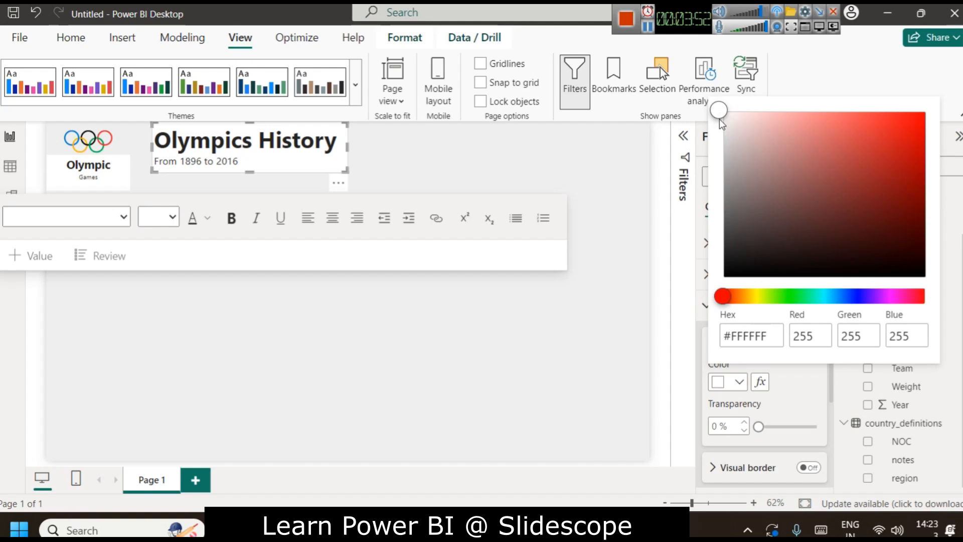
{"action": "left_click", "coordinate": [727, 120]}
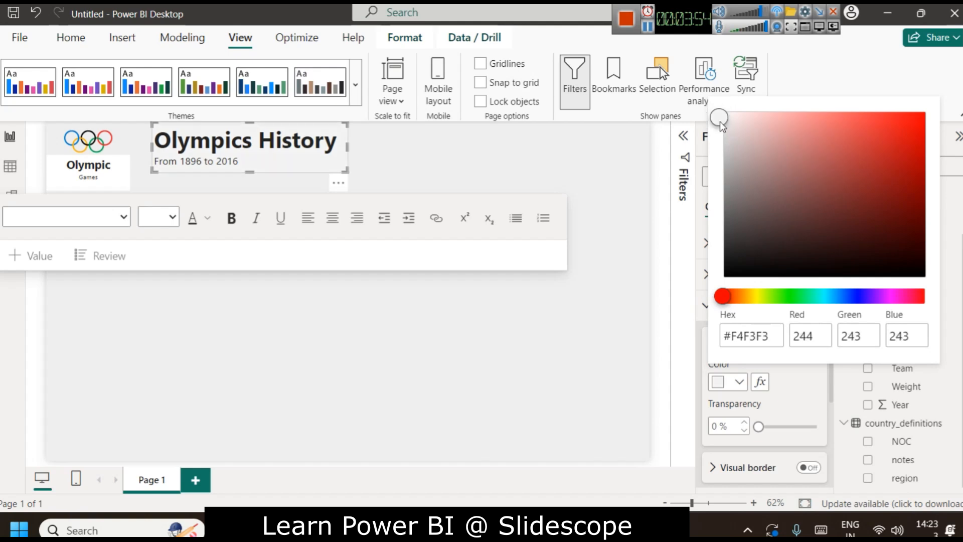
- Look up the hex code of the theme's page background colour, leaving the theme as it is
{"action": "left_click", "coordinate": [357, 87]}
{"action": "scroll", "coordinate": [324, 151], "scroll_direction": "down", "scroll_amount": 4}
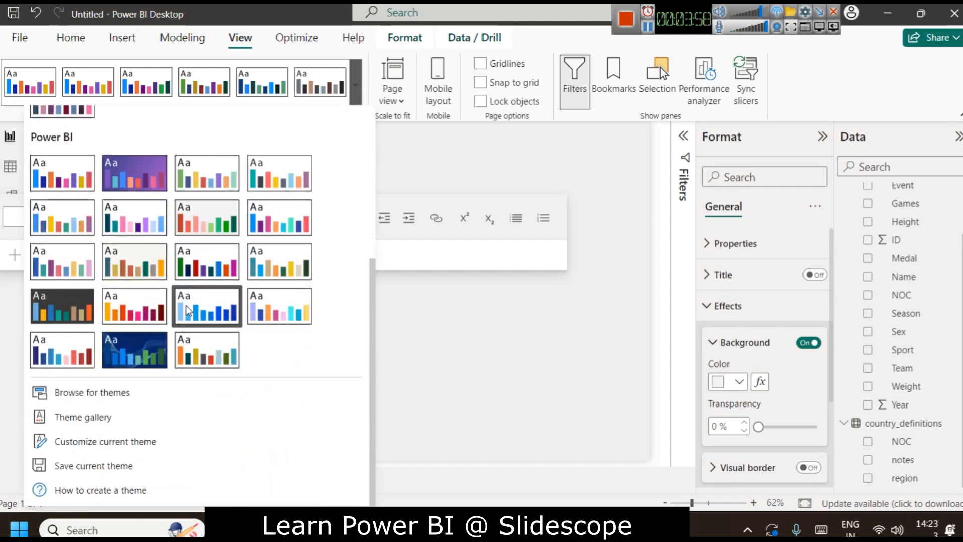
{"action": "left_click", "coordinate": [118, 449]}
{"action": "left_click", "coordinate": [238, 185]}
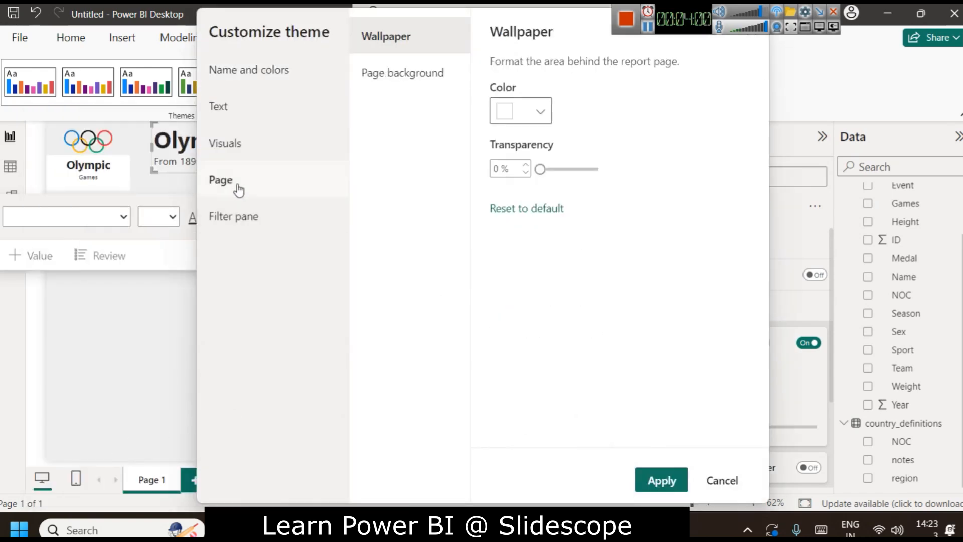
{"action": "left_click", "coordinate": [427, 75]}
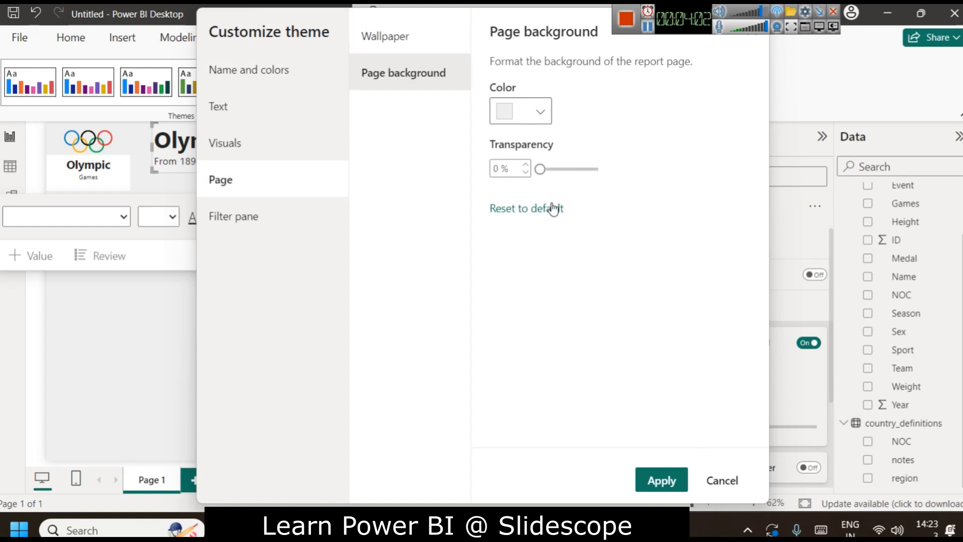
{"action": "left_click", "coordinate": [535, 113]}
{"action": "left_click", "coordinate": [518, 358]}
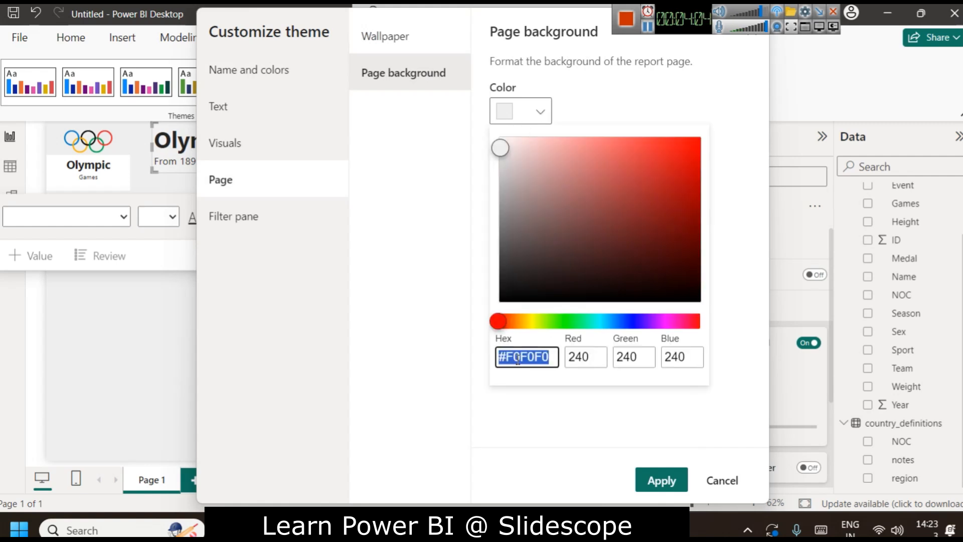
{"action": "left_click", "coordinate": [692, 497]}
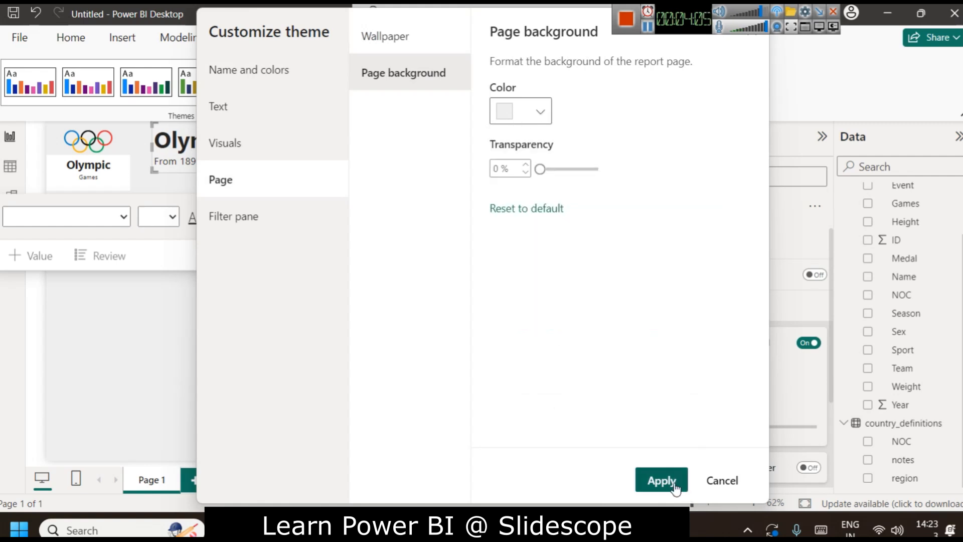
{"action": "left_click", "coordinate": [725, 481]}
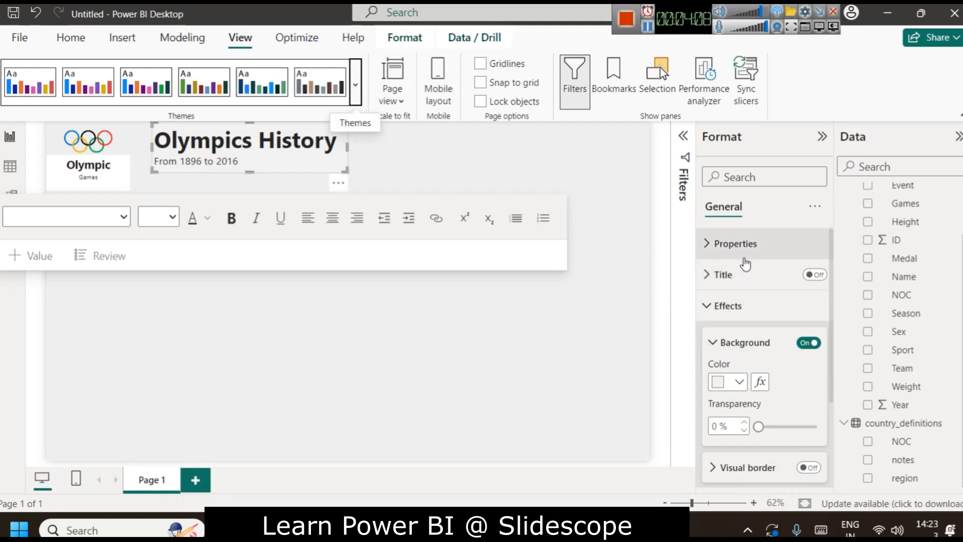
{"action": "left_click", "coordinate": [458, 372]}
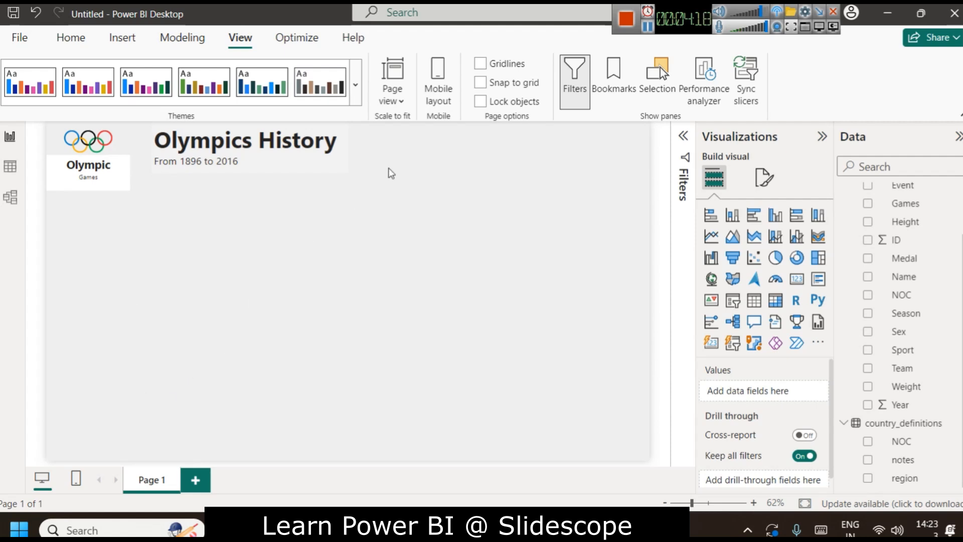
- Insert a rectangle along the page's left edge, stretched to full page height and wide enough to reach the title text box
{"action": "left_click", "coordinate": [187, 39]}
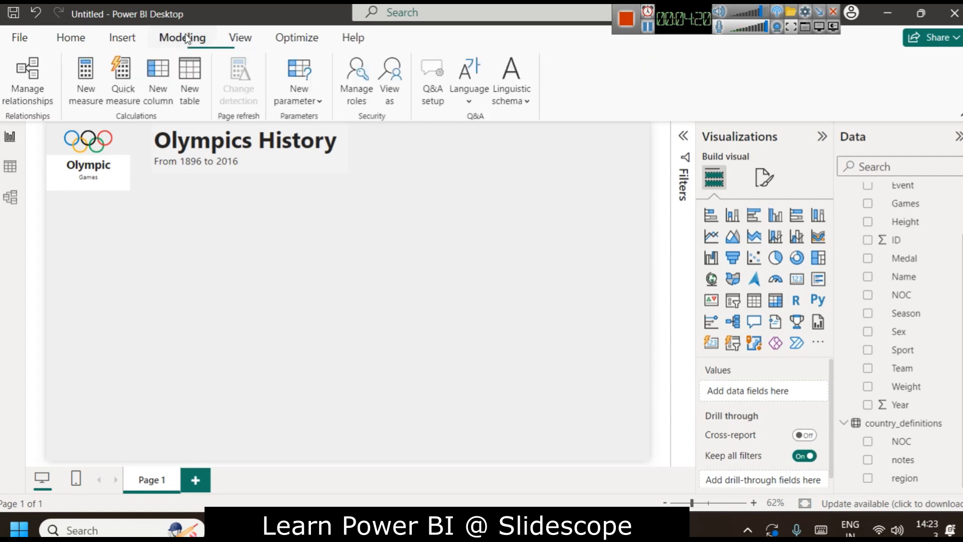
{"action": "left_click", "coordinate": [120, 37]}
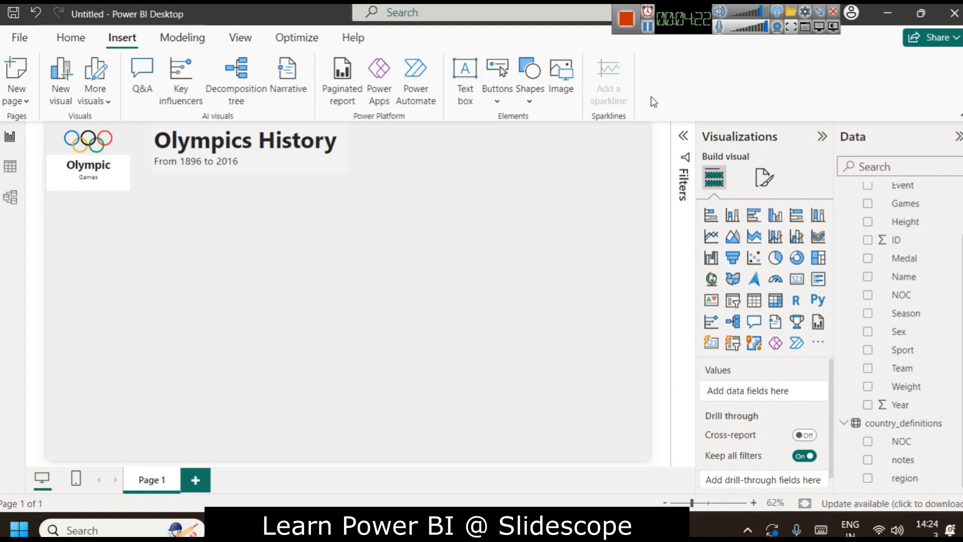
{"action": "left_click", "coordinate": [526, 99]}
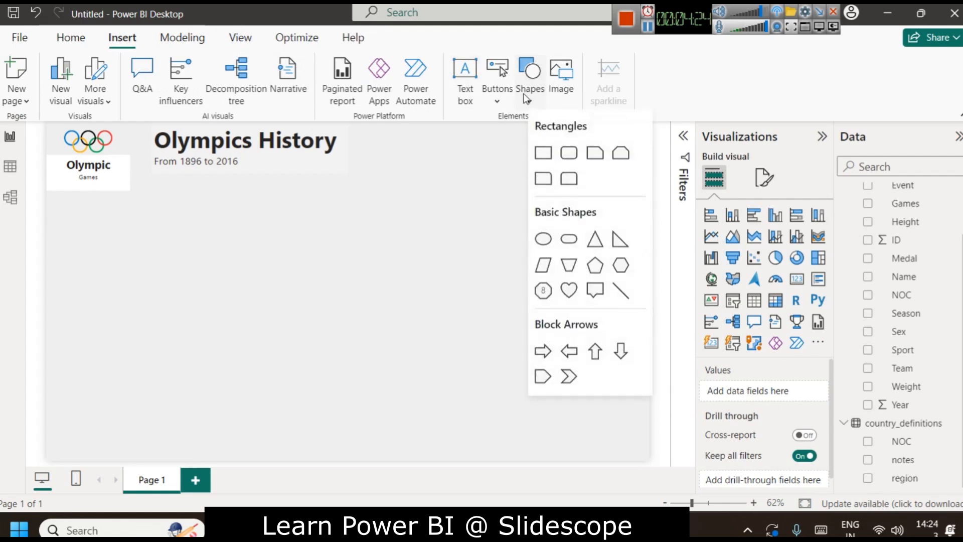
{"action": "left_click", "coordinate": [559, 155]}
{"action": "left_click_drag", "start_coordinate": [447, 183], "coordinate": [105, 149]}
{"action": "left_click_drag", "start_coordinate": [89, 191], "coordinate": [95, 457]}
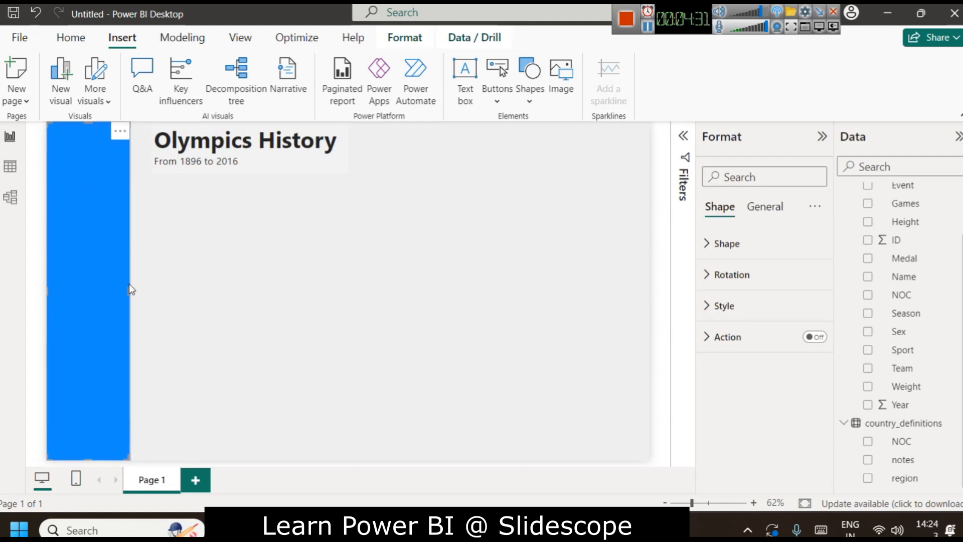
{"action": "left_click_drag", "start_coordinate": [132, 287], "coordinate": [149, 288]}
{"action": "left_click", "coordinate": [211, 273]}
- Change the fill colour of the sidebar rectangle to white
{"action": "left_click", "coordinate": [98, 259]}
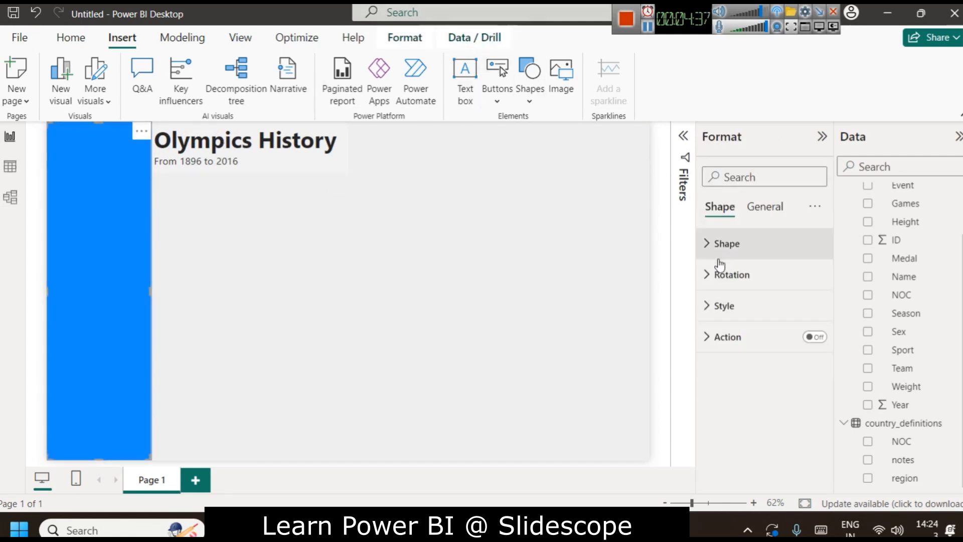
{"action": "left_click", "coordinate": [730, 301]}
{"action": "scroll", "coordinate": [767, 283], "scroll_direction": "down", "scroll_amount": 2}
{"action": "left_click", "coordinate": [732, 306]}
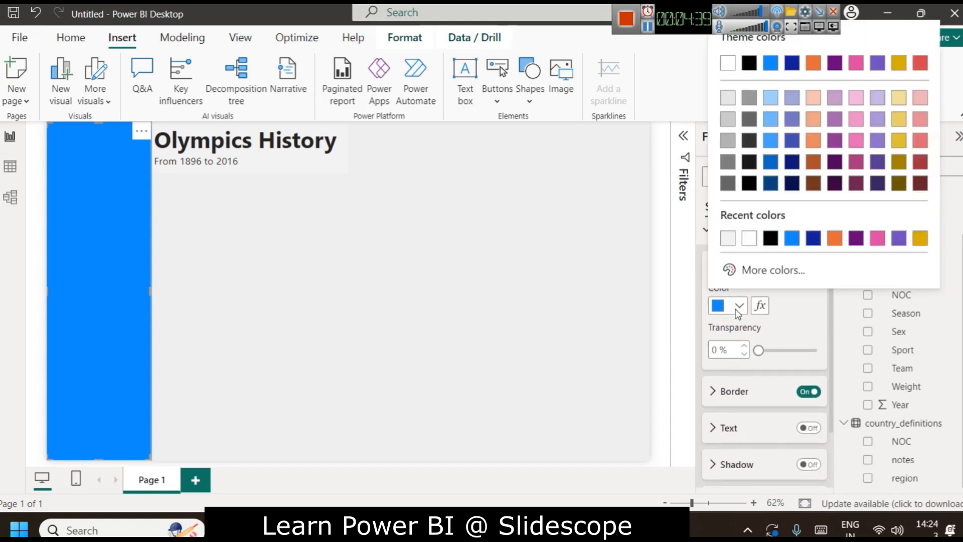
{"action": "left_click", "coordinate": [727, 66]}
{"action": "left_click", "coordinate": [510, 243]}
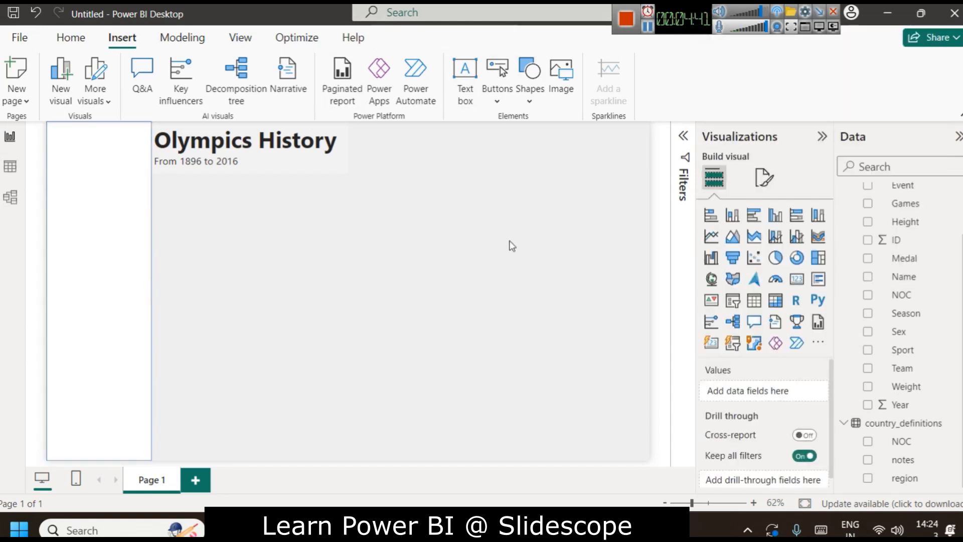
- Send the white sidebar rectangle backward behind the Olympic rings logo and the "Olympic Games" text box
{"action": "left_click", "coordinate": [139, 226]}
{"action": "left_click", "coordinate": [252, 239]}
{"action": "left_click", "coordinate": [117, 217]}
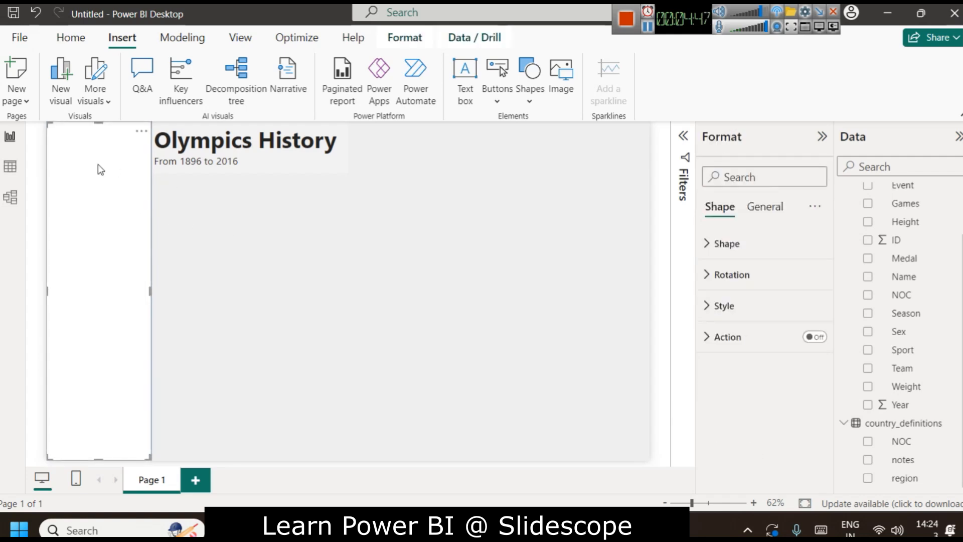
{"action": "left_click", "coordinate": [401, 37]}
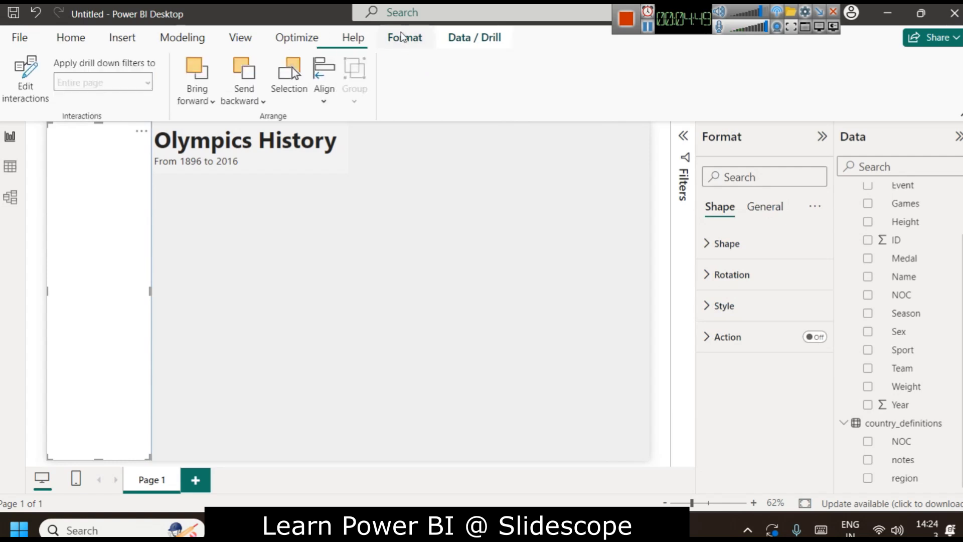
{"action": "left_click", "coordinate": [244, 63]}
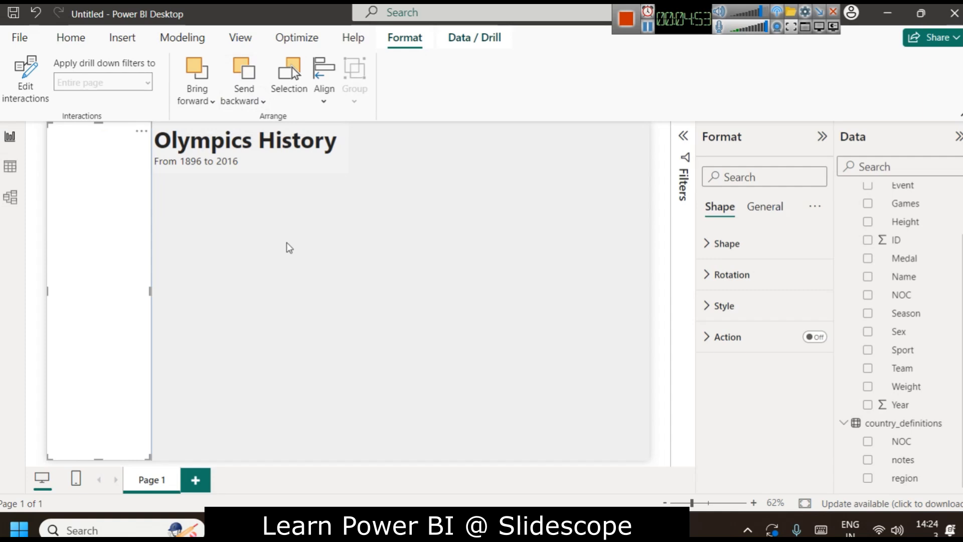
{"action": "left_click", "coordinate": [341, 315]}
- Shift the Olympic rings logo and the "Olympic Games" text box slightly right within the white sidebar
{"action": "left_click", "coordinate": [88, 145]}
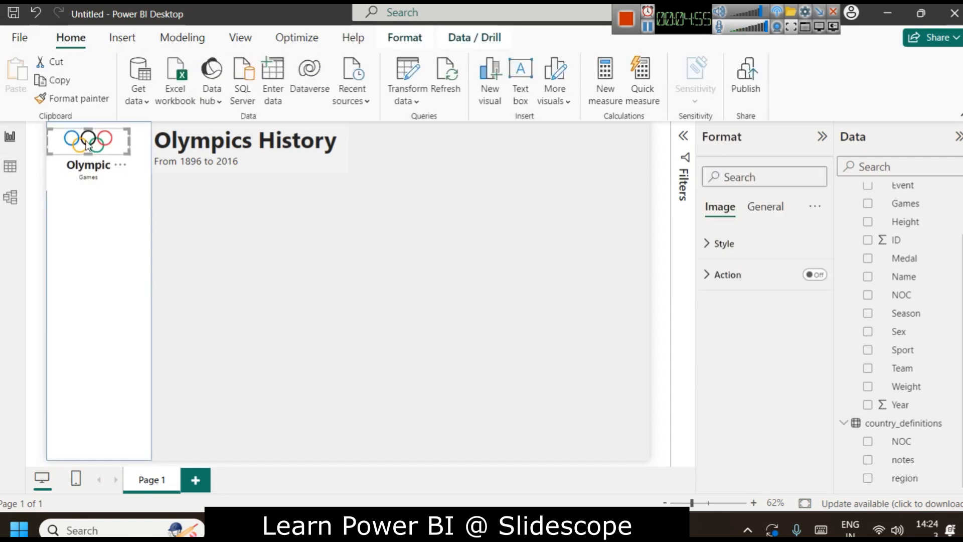
{"action": "left_click_drag", "start_coordinate": [94, 145], "coordinate": [97, 167]}
{"action": "left_click", "coordinate": [90, 170]}
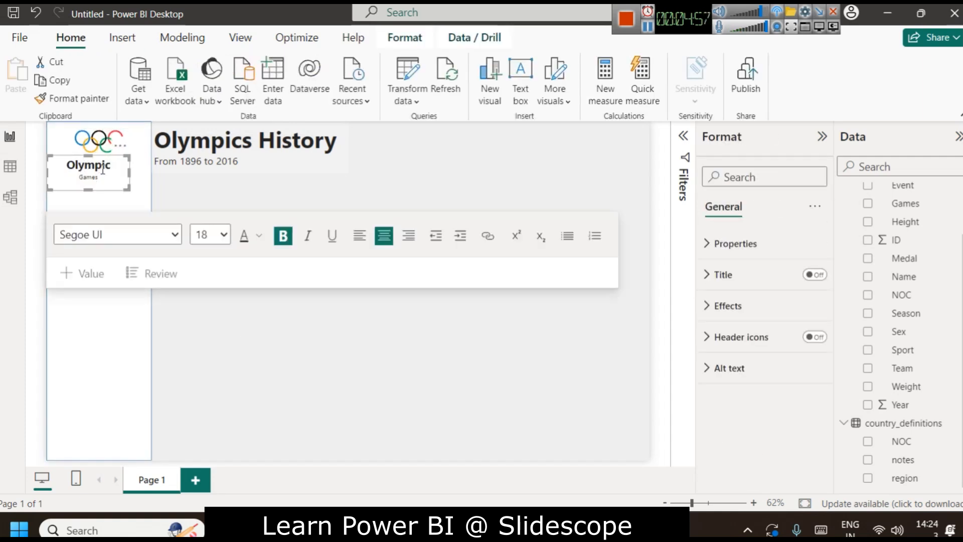
{"action": "left_click_drag", "start_coordinate": [103, 161], "coordinate": [113, 162]}
{"action": "left_click", "coordinate": [231, 235]}
{"action": "left_click", "coordinate": [341, 194]}
{"action": "left_click", "coordinate": [341, 194]}
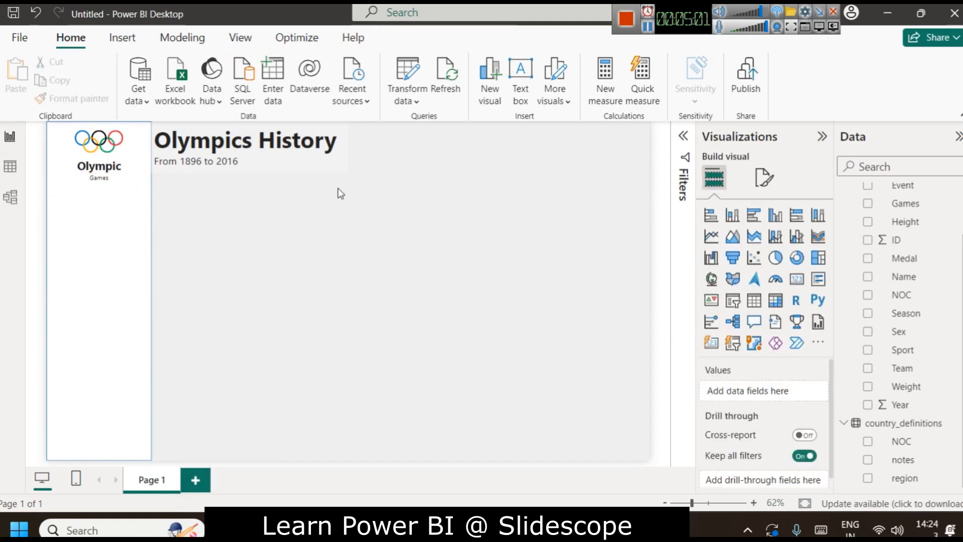
- Narrow the white sidebar rectangle at its right edge and recentre the "Olympic Games" text box within it
{"action": "left_click", "coordinate": [137, 270]}
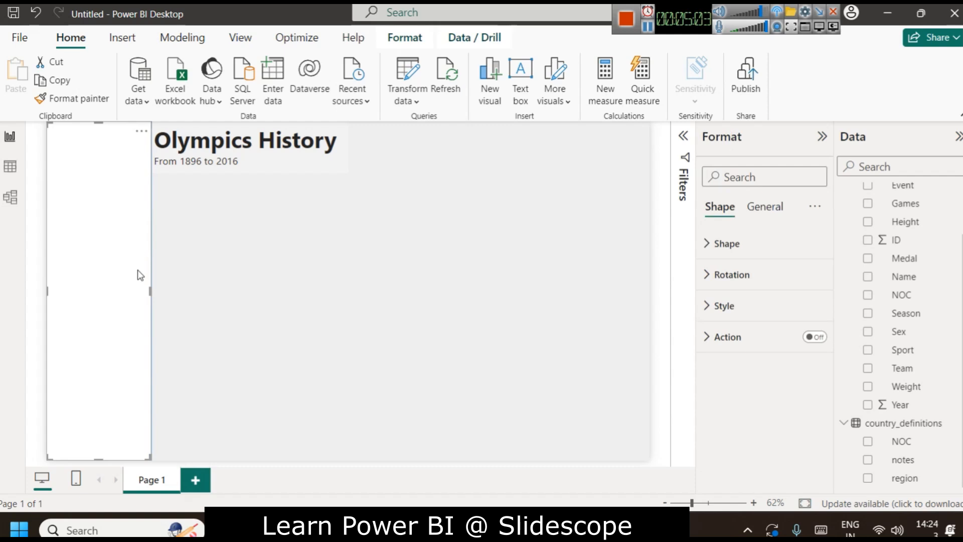
{"action": "left_click", "coordinate": [270, 245]}
{"action": "left_click", "coordinate": [146, 303]}
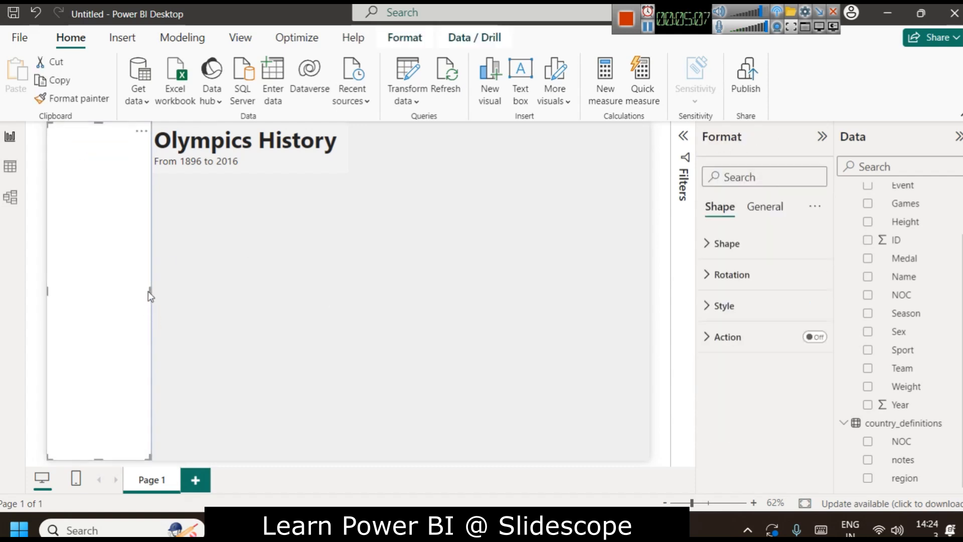
{"action": "left_click_drag", "start_coordinate": [146, 291], "coordinate": [143, 292]}
{"action": "left_click", "coordinate": [222, 295]}
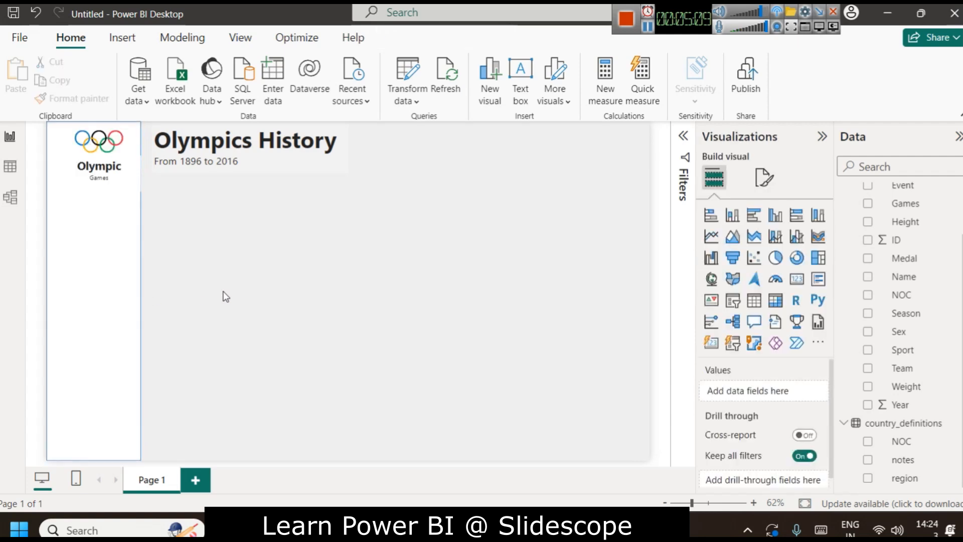
{"action": "left_click", "coordinate": [125, 168]}
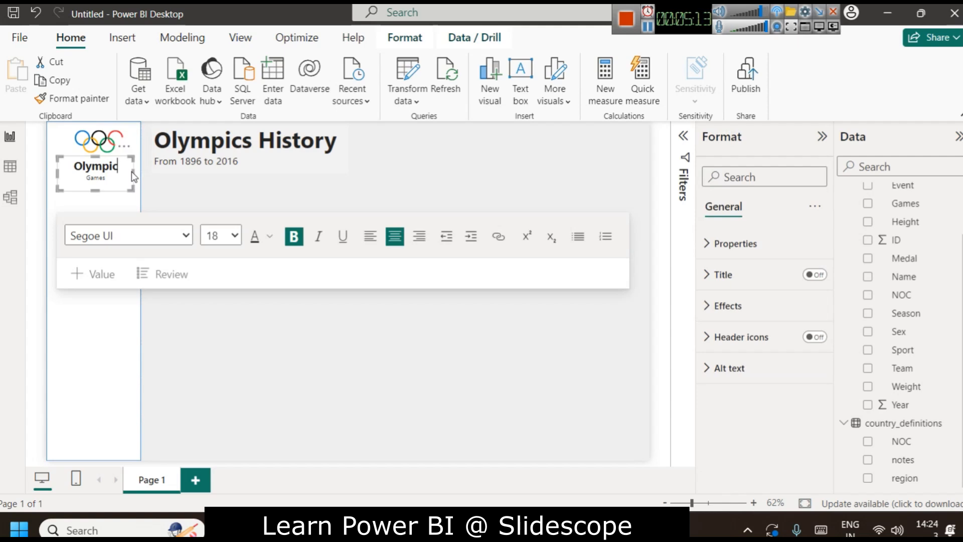
{"action": "left_click", "coordinate": [208, 191]}
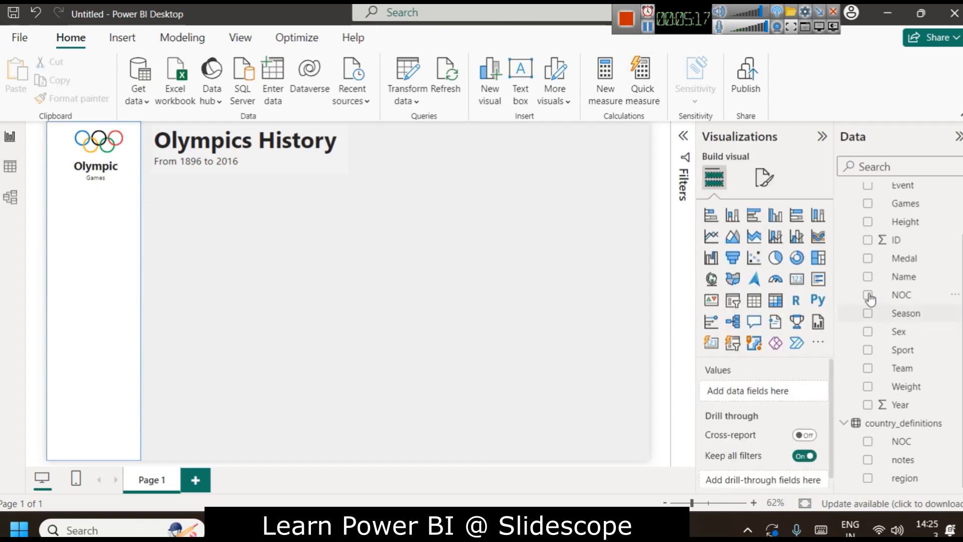
- Add a card visual, shrink it to a small box and place it just below the "Olympics History" title
{"action": "left_click", "coordinate": [797, 278]}
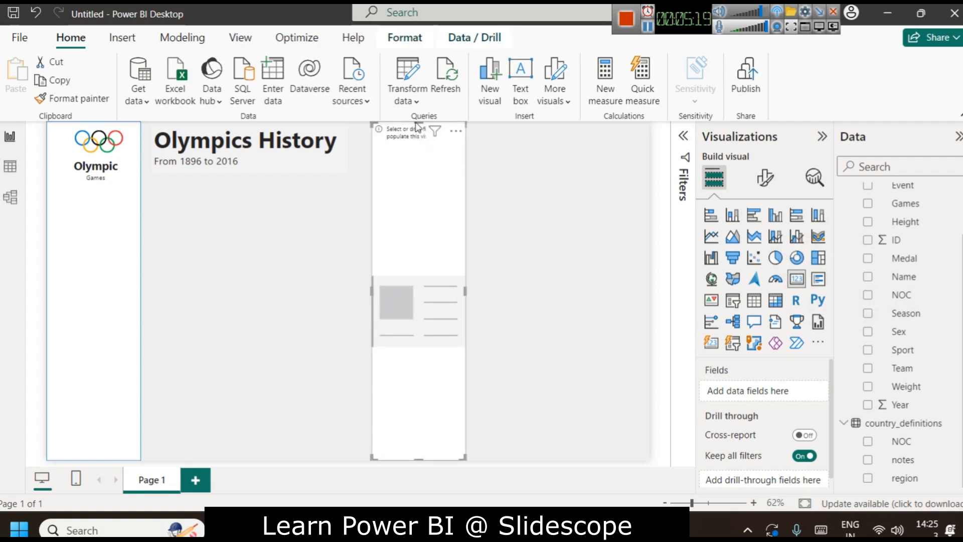
{"action": "left_click_drag", "start_coordinate": [421, 139], "coordinate": [216, 218]}
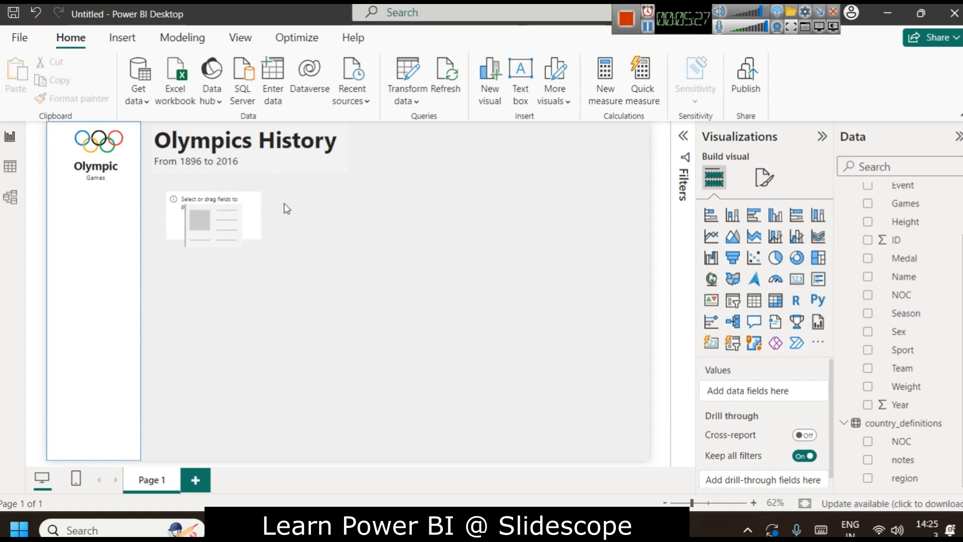
{"action": "left_click_drag", "start_coordinate": [202, 206], "coordinate": [209, 189]}
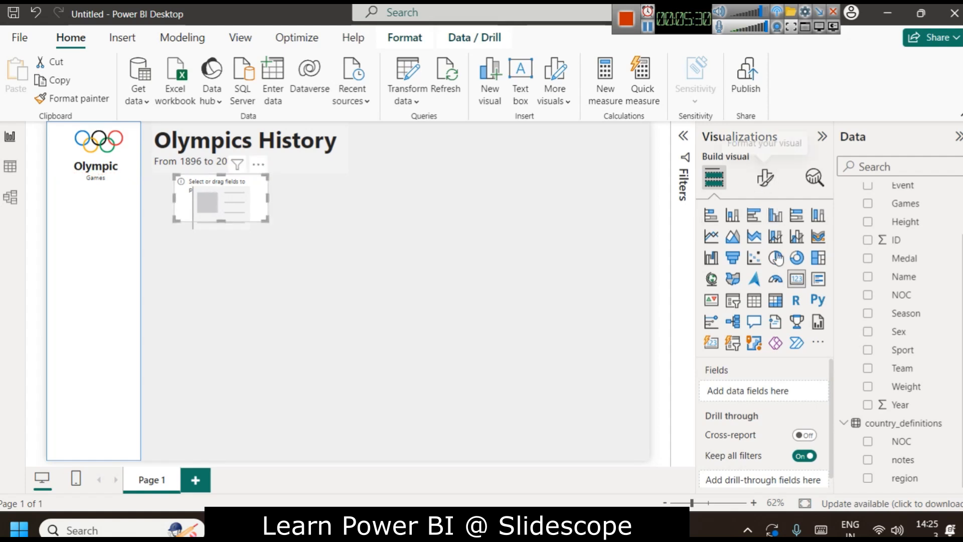
- Add the Medal field from athlete_events to the card and summarize it by Count
{"action": "scroll", "coordinate": [905, 351], "scroll_direction": "up", "scroll_amount": 2}
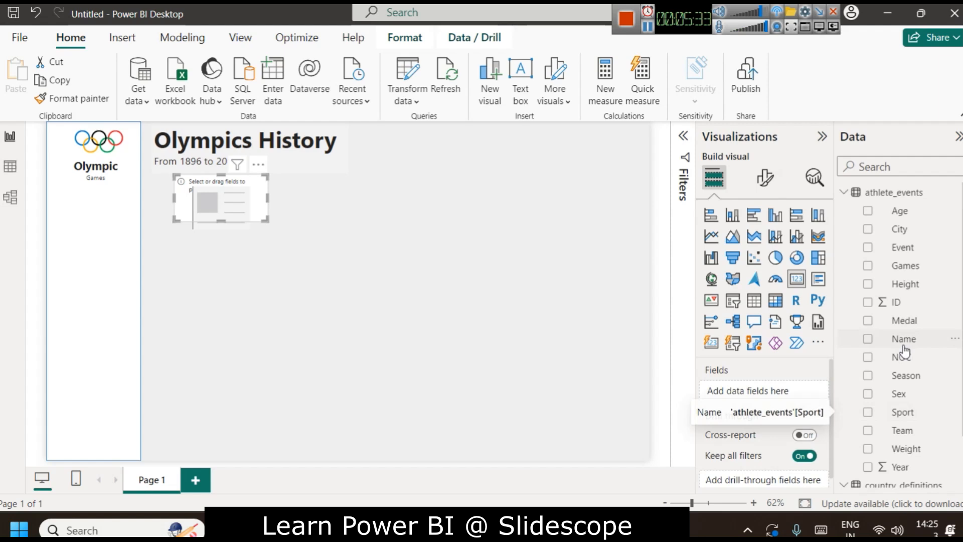
{"action": "scroll", "coordinate": [906, 350], "scroll_direction": "down", "scroll_amount": 2}
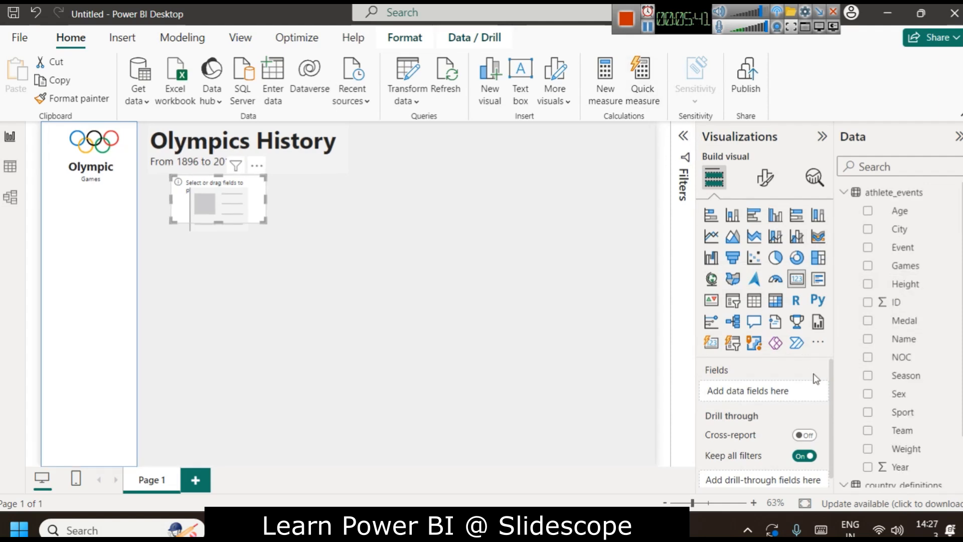
{"action": "left_click_drag", "start_coordinate": [926, 322], "coordinate": [775, 396]}
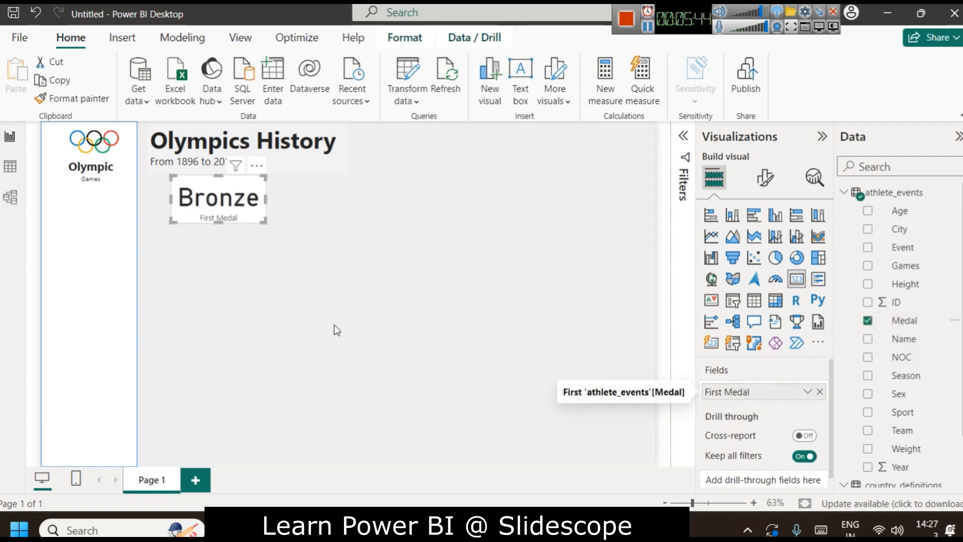
{"action": "left_click", "coordinate": [807, 392]}
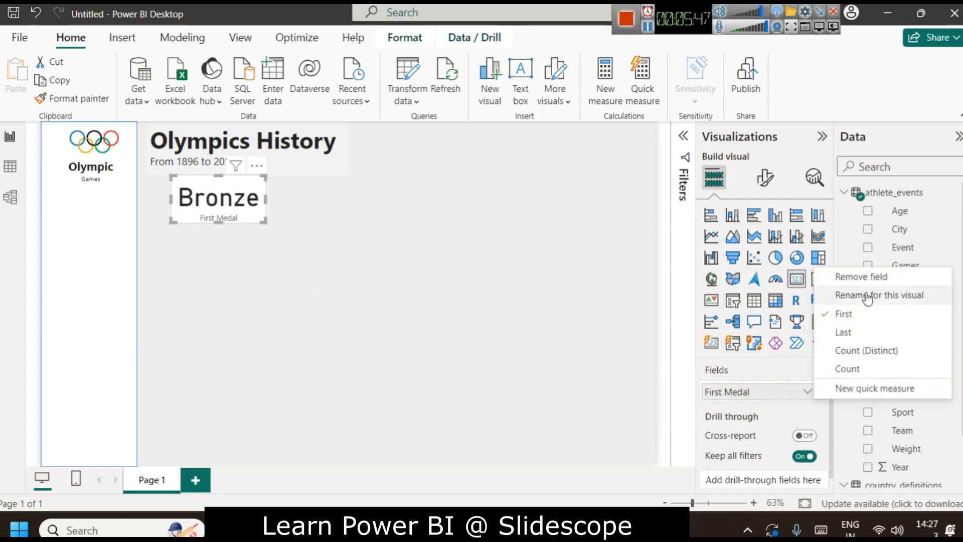
{"action": "left_click", "coordinate": [869, 368]}
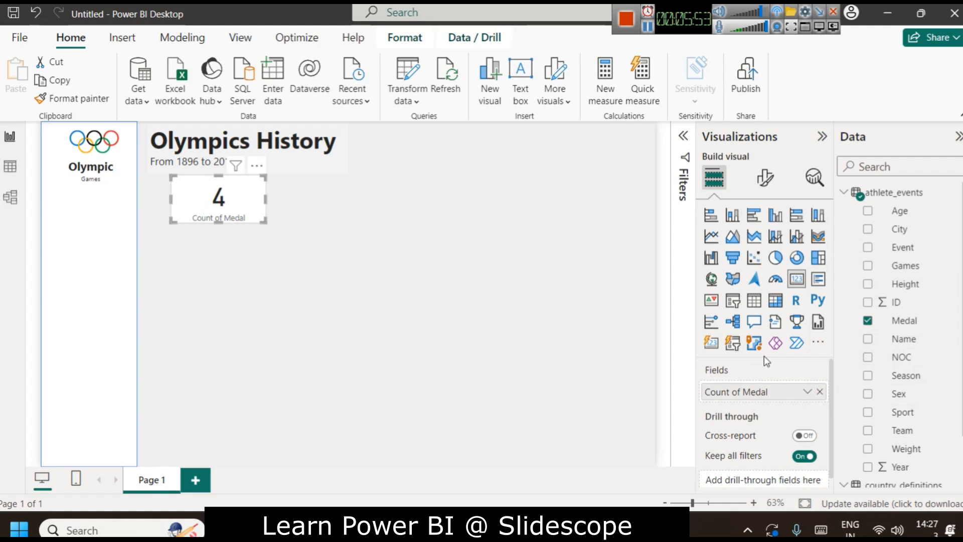
{"action": "left_click", "coordinate": [807, 391]}
{"action": "left_click", "coordinate": [847, 350]}
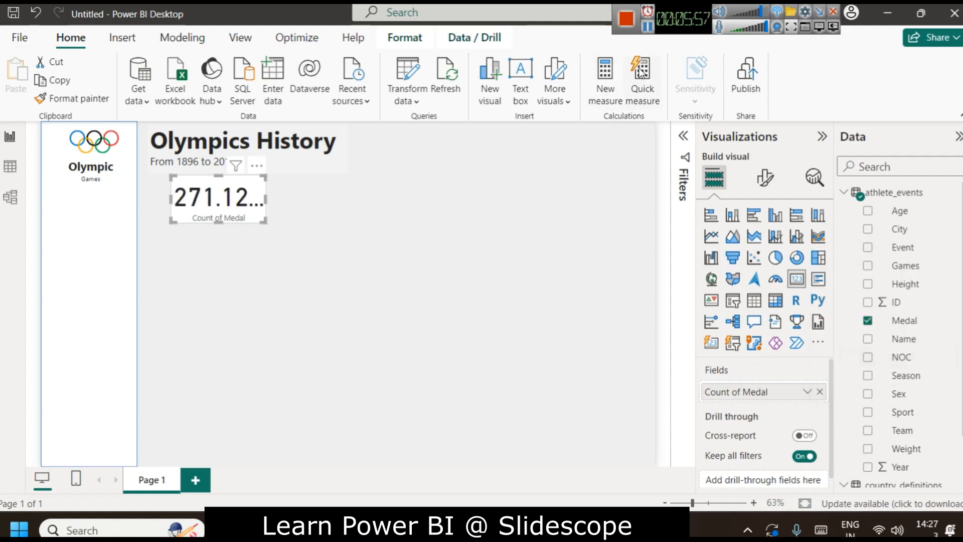
- Switch to the Olympics Dataset workbook in Excel, examine the Medal column's values and return to Power BI
{"action": "left_click", "coordinate": [643, 31]}
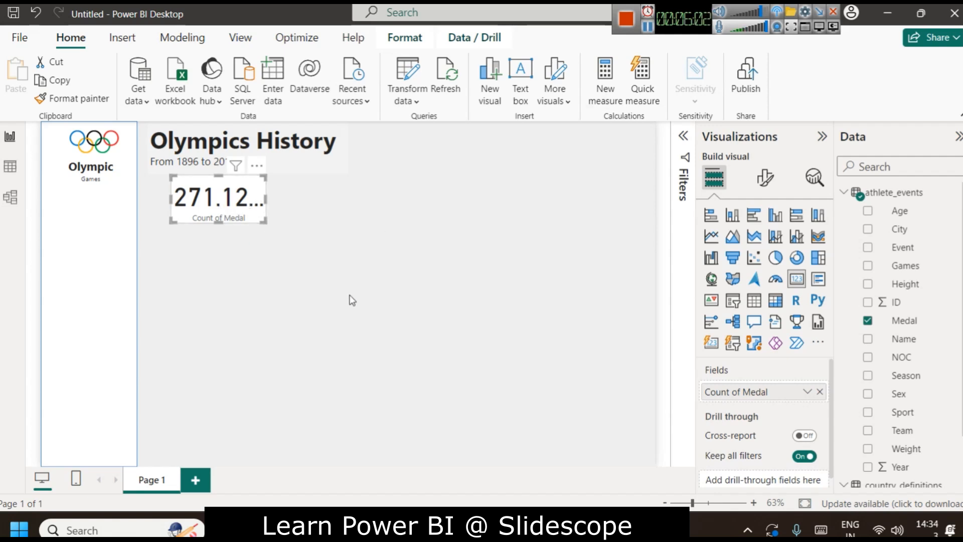
{"action": "mouse_move", "coordinate": [561, 530]}
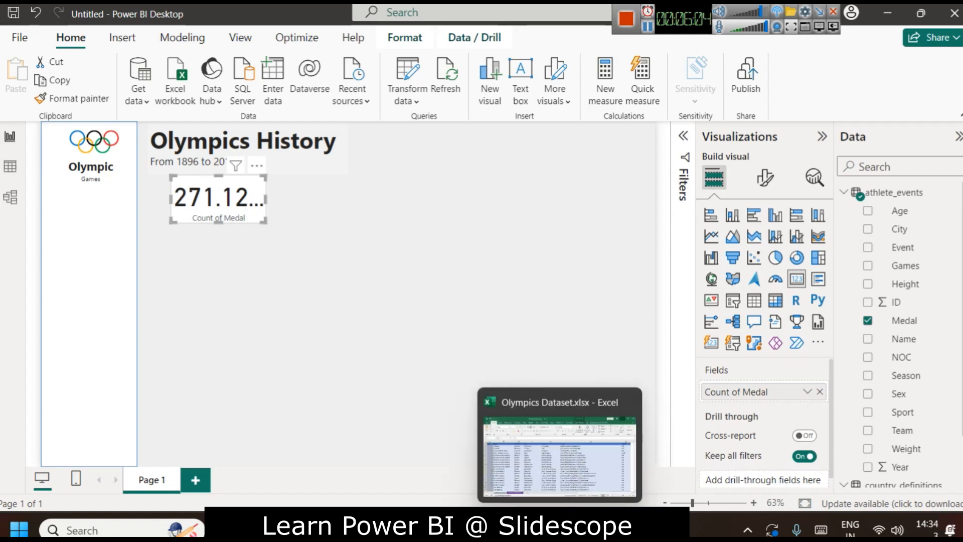
{"action": "left_click", "coordinate": [556, 441]}
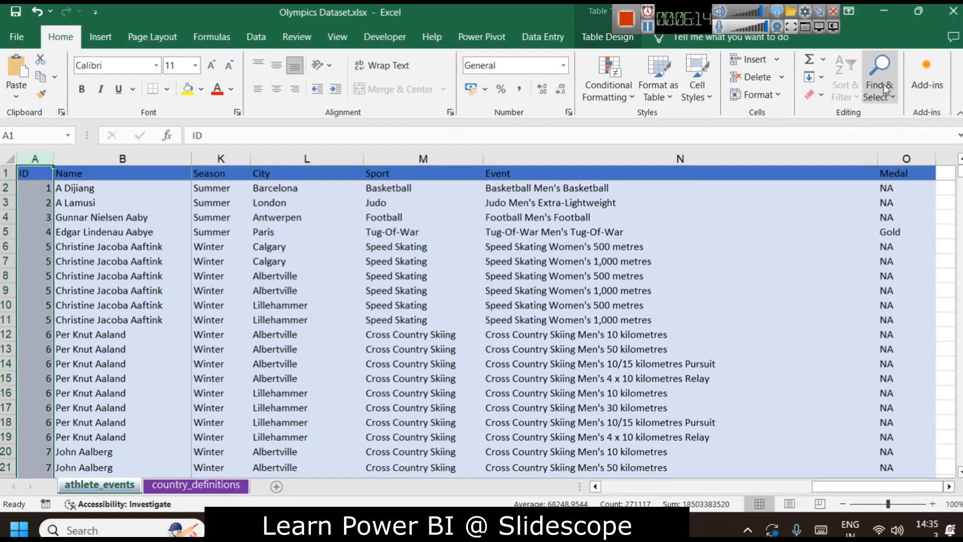
{"action": "left_click", "coordinate": [889, 15]}
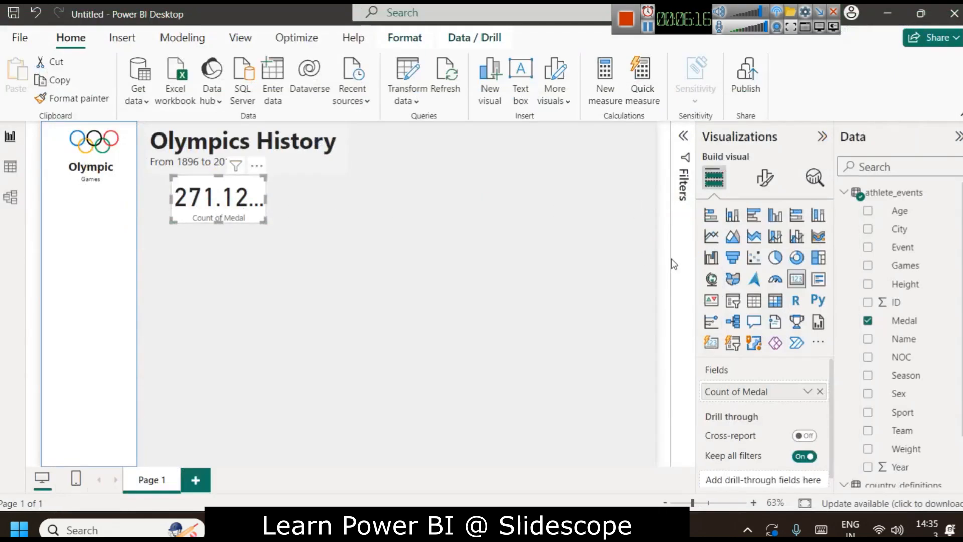
- Add Medal as a visual-level filter on the card, selecting every value except NA
{"action": "left_click", "coordinate": [687, 142]}
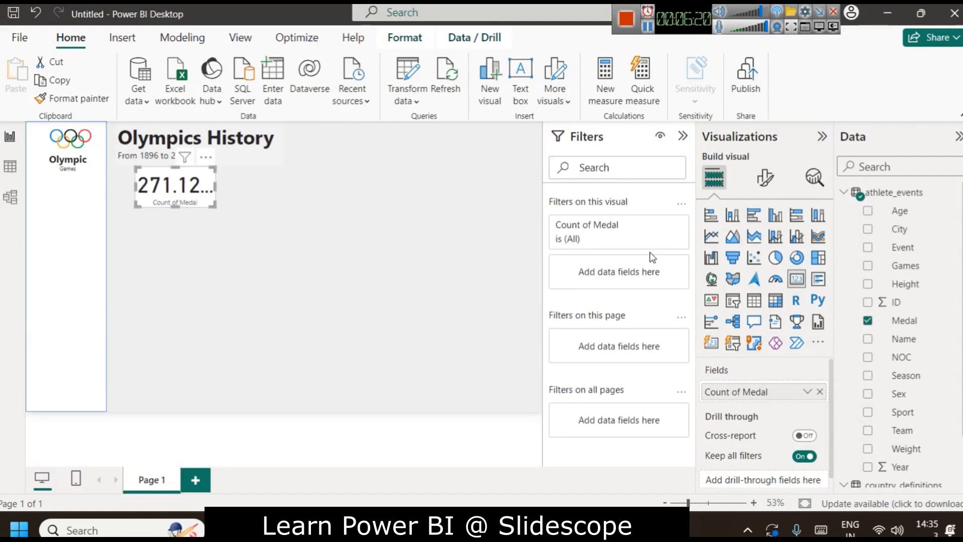
{"action": "mouse_move", "coordinate": [604, 241]}
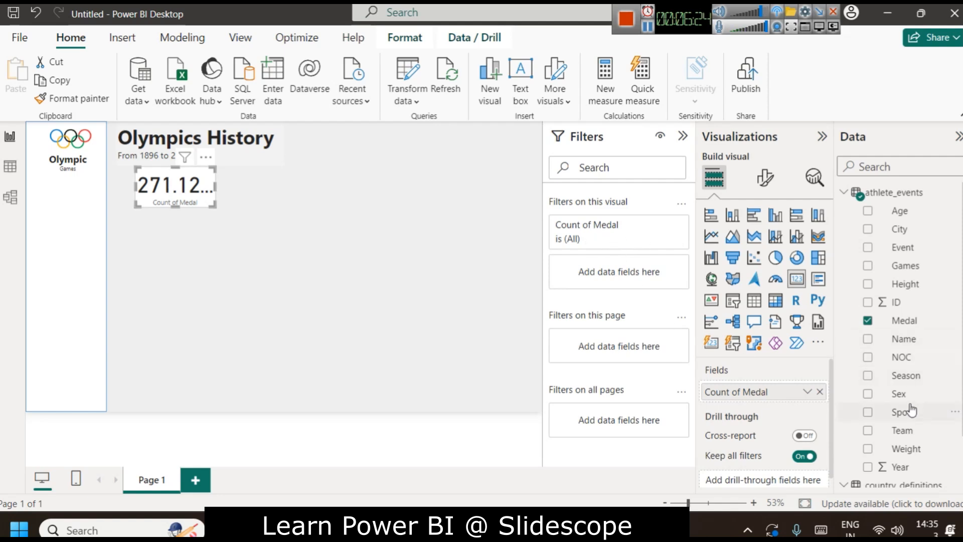
{"action": "left_click_drag", "start_coordinate": [918, 322], "coordinate": [619, 280]}
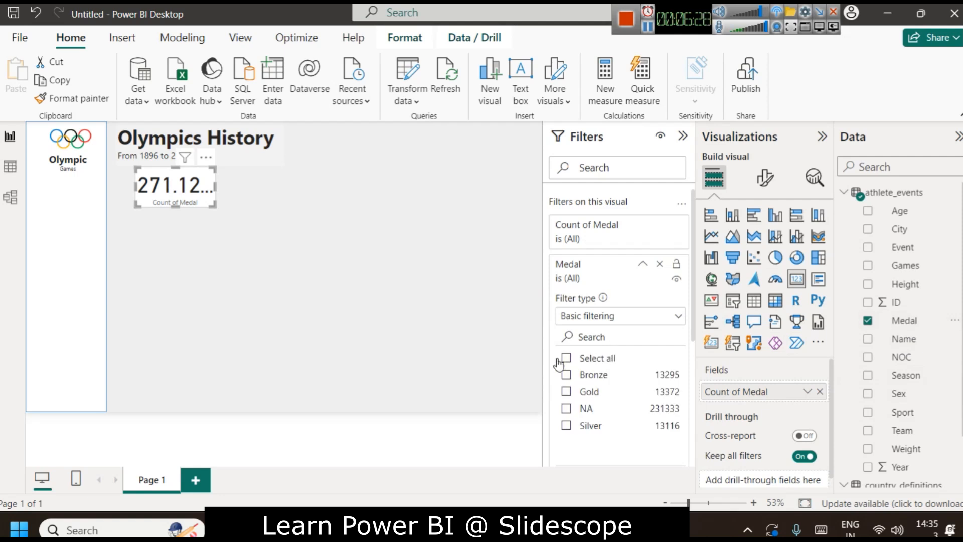
{"action": "left_click", "coordinate": [562, 359]}
{"action": "left_click", "coordinate": [566, 410]}
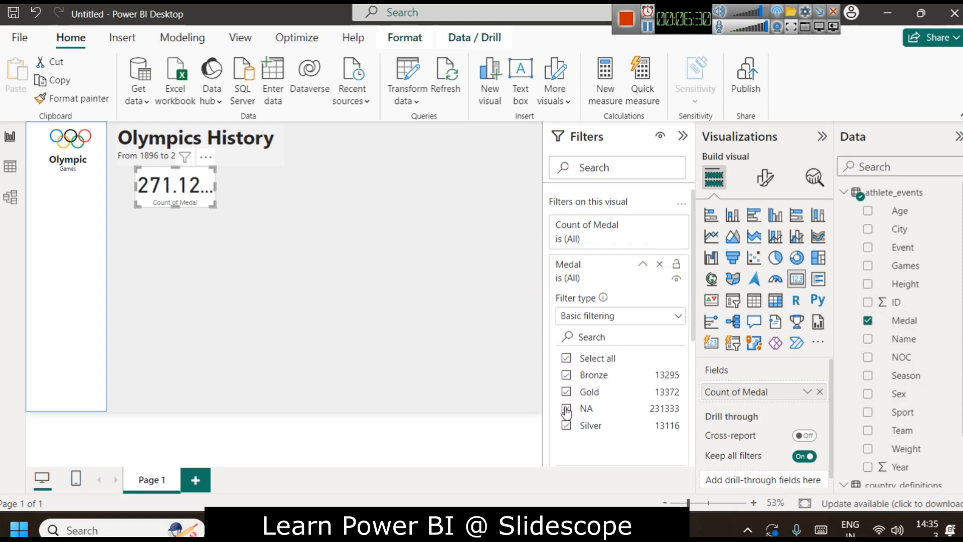
{"action": "left_click", "coordinate": [643, 264]}
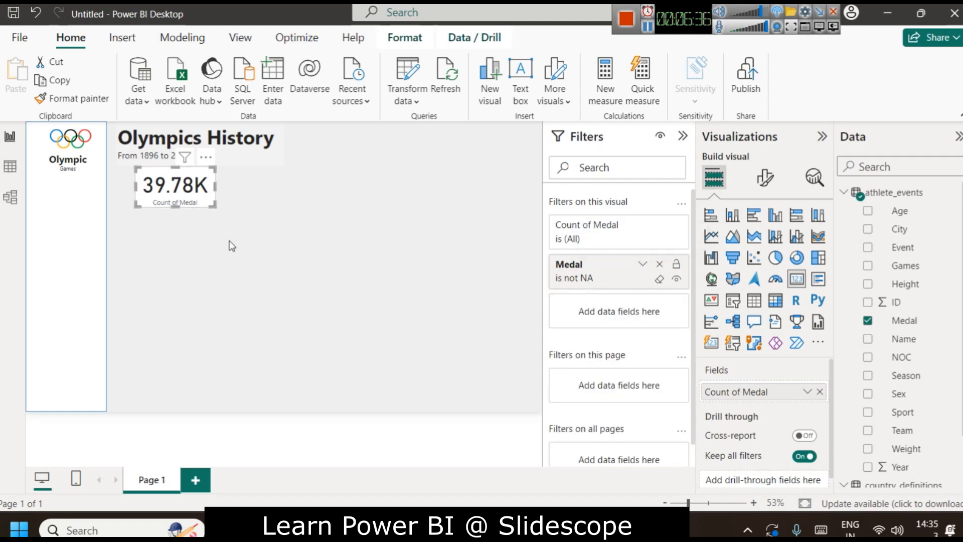
- Turn off the card's category label and reduce its callout value font size to 30
{"action": "left_click", "coordinate": [765, 176]}
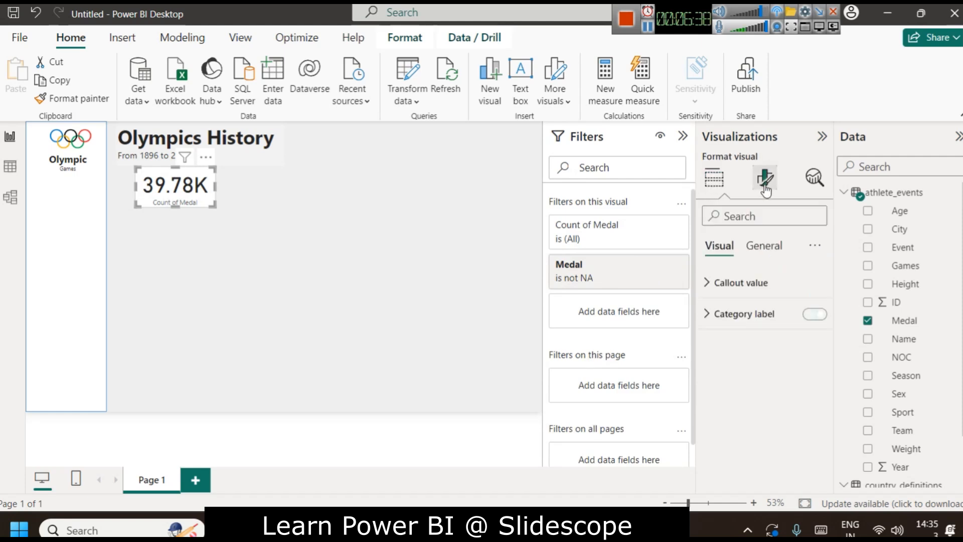
{"action": "left_click", "coordinate": [815, 314]}
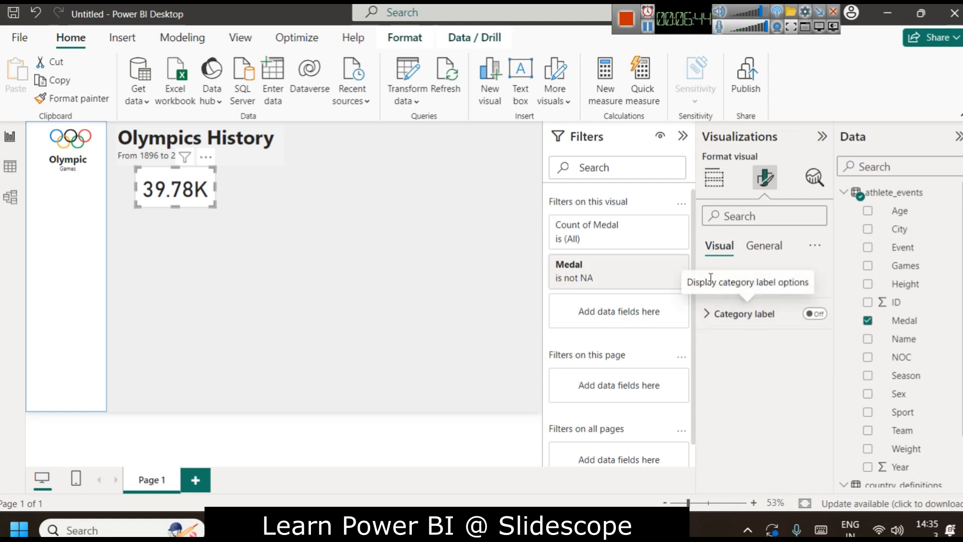
{"action": "left_click", "coordinate": [718, 286]}
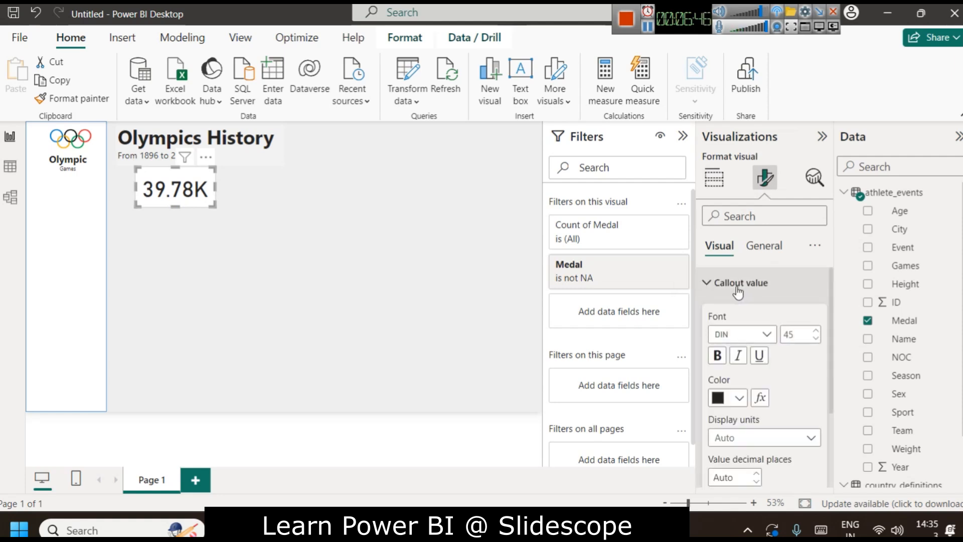
{"action": "left_click", "coordinate": [816, 339]}
{"action": "left_click", "coordinate": [816, 339]}
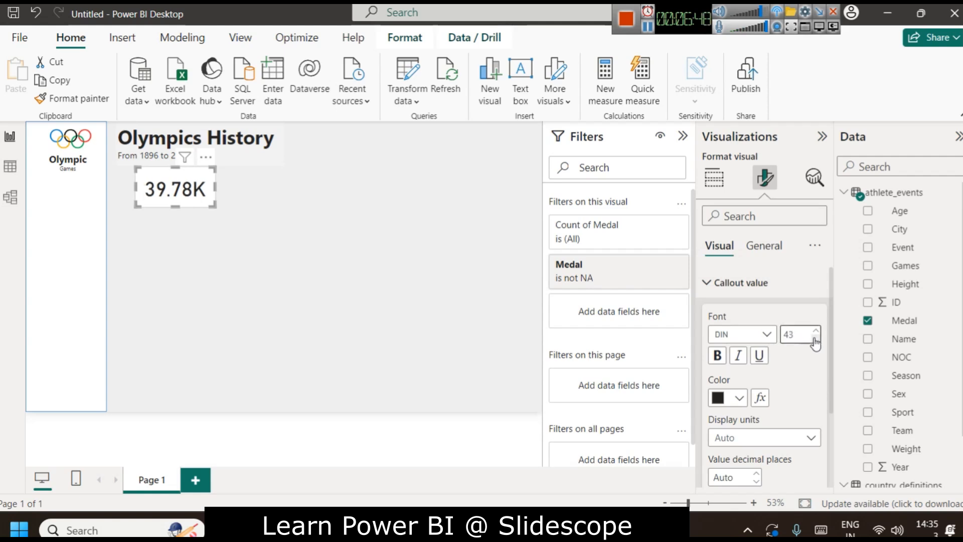
{"action": "left_click", "coordinate": [816, 338]}
{"action": "left_click", "coordinate": [815, 339]}
{"action": "left_click", "coordinate": [816, 339]}
{"action": "left_click", "coordinate": [816, 338]}
{"action": "left_click", "coordinate": [816, 339]}
{"action": "left_click", "coordinate": [816, 339]}
{"action": "left_click", "coordinate": [815, 339]}
{"action": "left_click", "coordinate": [816, 339]}
{"action": "left_click", "coordinate": [816, 339]}
{"action": "left_click", "coordinate": [816, 338]}
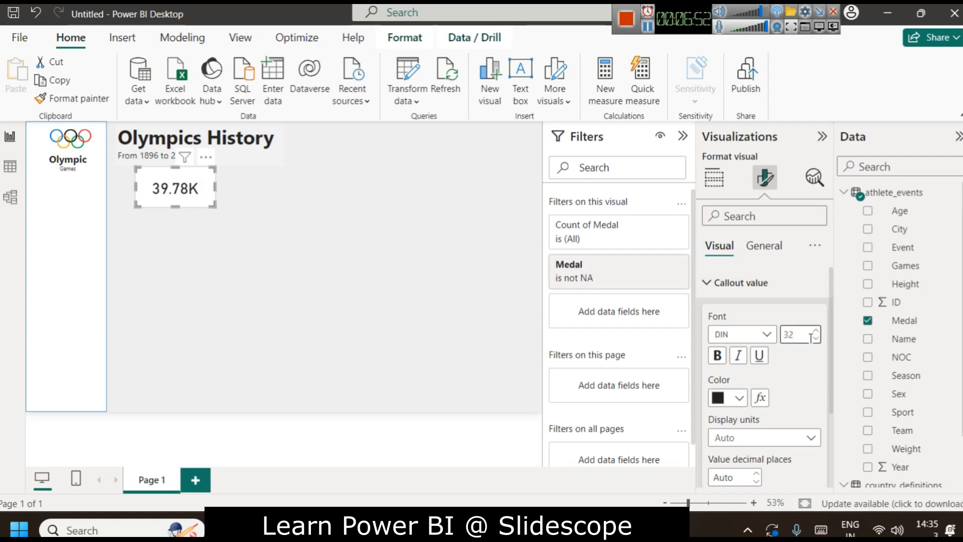
{"action": "left_click", "coordinate": [816, 338]}
{"action": "left_click", "coordinate": [816, 338]}
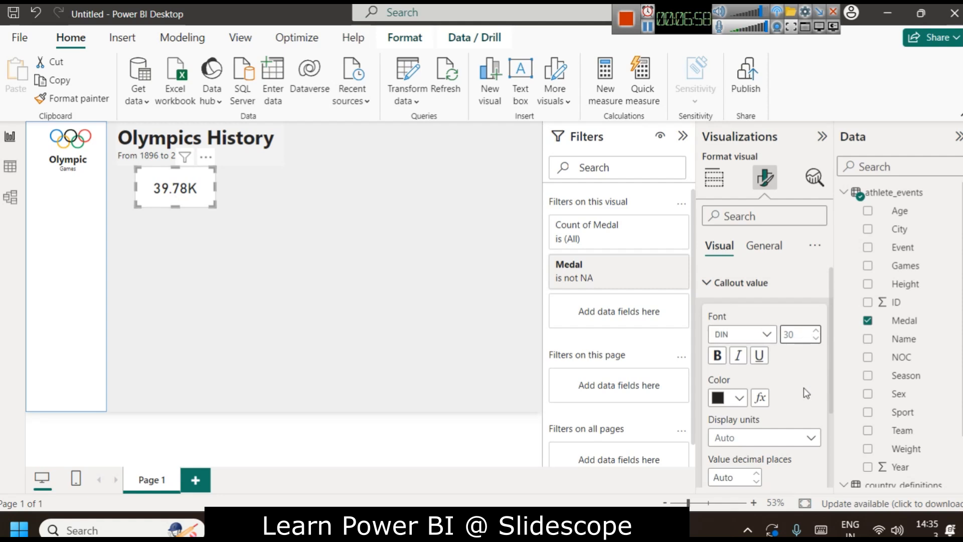
- Color the card's callout value dark navy blue and make it bold
{"action": "left_click", "coordinate": [742, 399]}
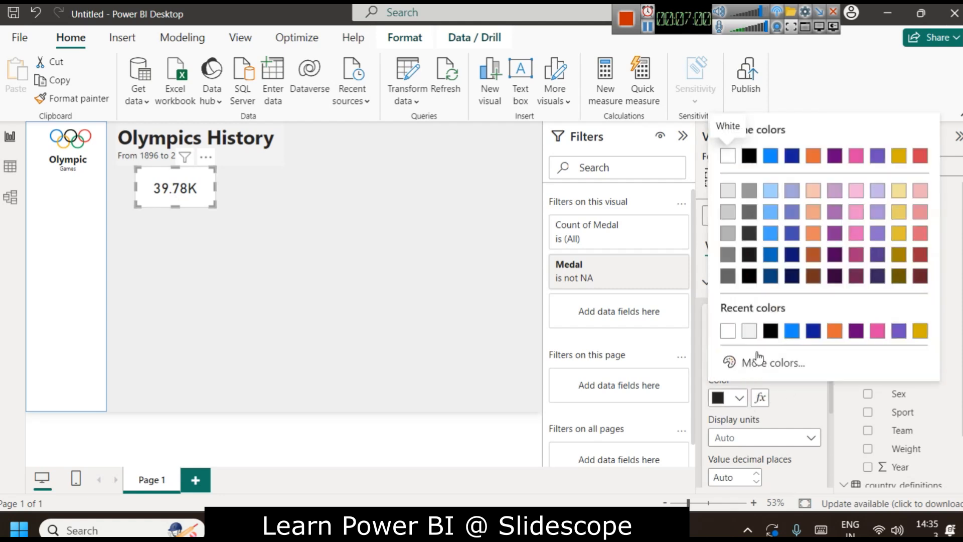
{"action": "left_click", "coordinate": [791, 255]}
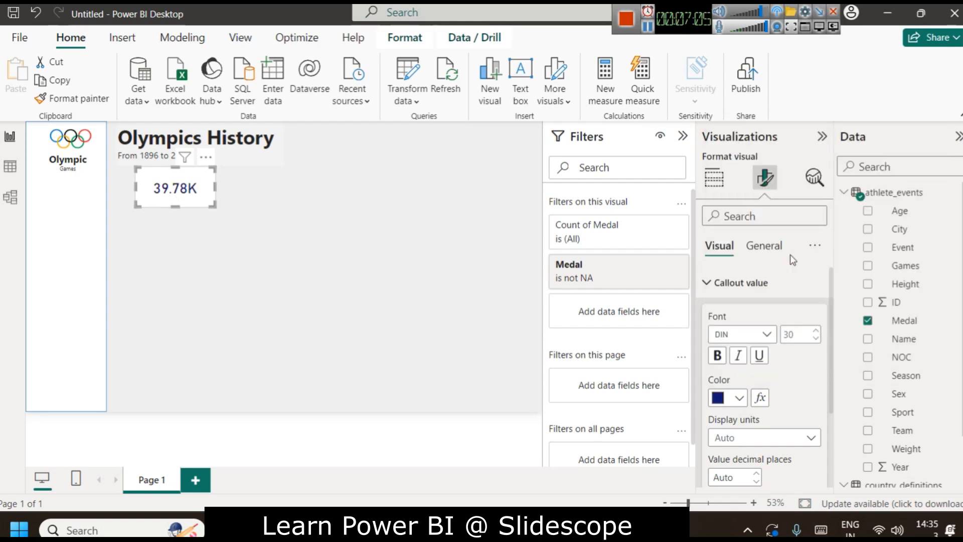
{"action": "left_click", "coordinate": [718, 357]}
{"action": "left_click", "coordinate": [206, 251]}
{"action": "left_click", "coordinate": [170, 202]}
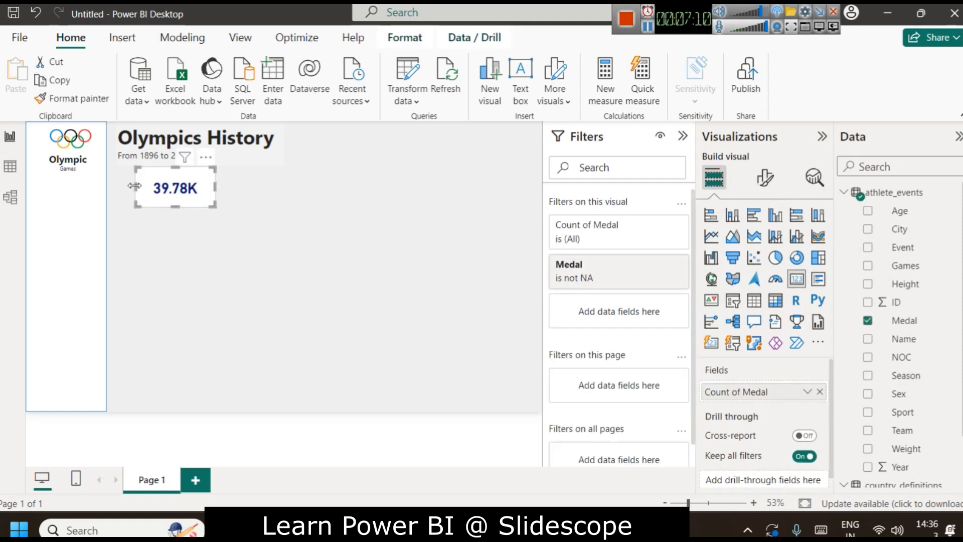
{"action": "left_click", "coordinate": [360, 209]}
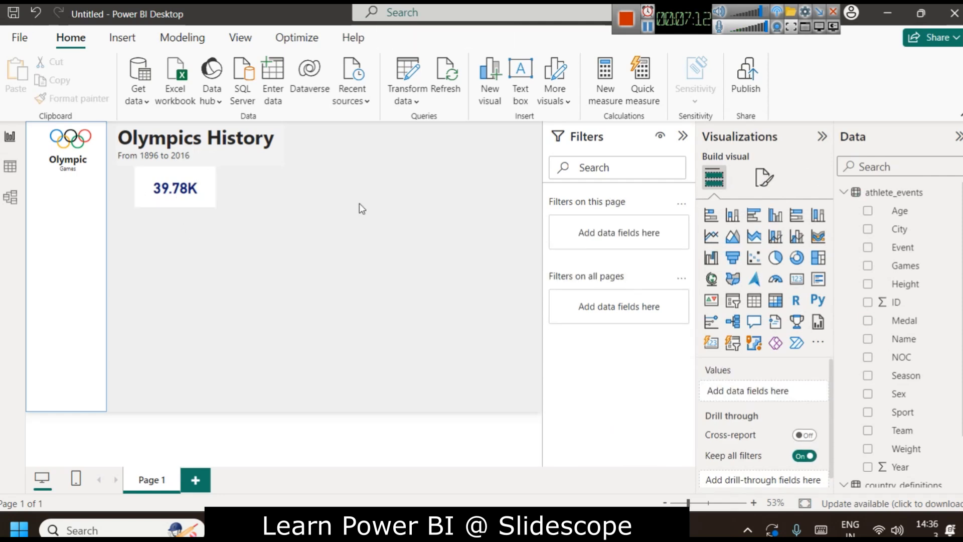
- Move the card down the page and place a rounded rectangle, shrunk to about the card's size, beneath the subtitle
{"action": "left_click_drag", "start_coordinate": [207, 181], "coordinate": [211, 195]}
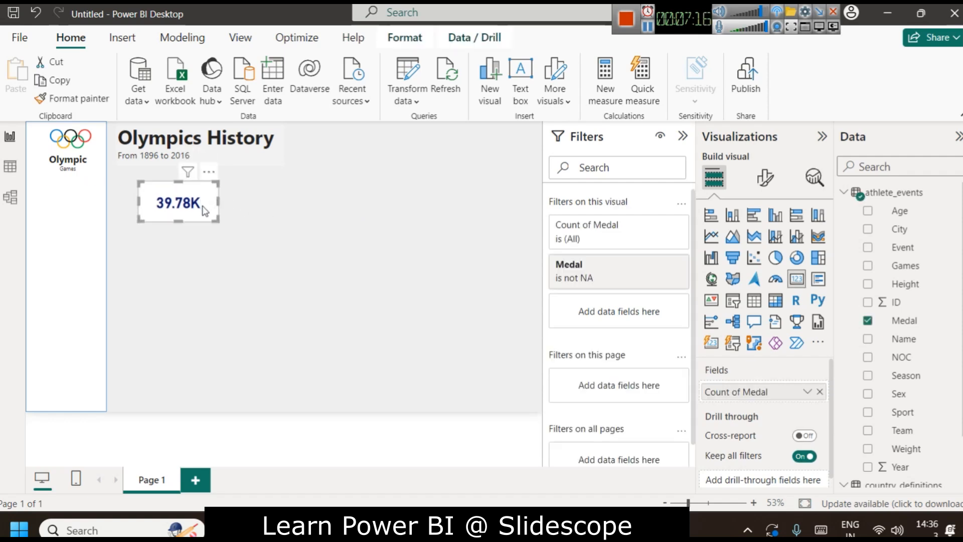
{"action": "left_click_drag", "start_coordinate": [207, 195], "coordinate": [215, 228]}
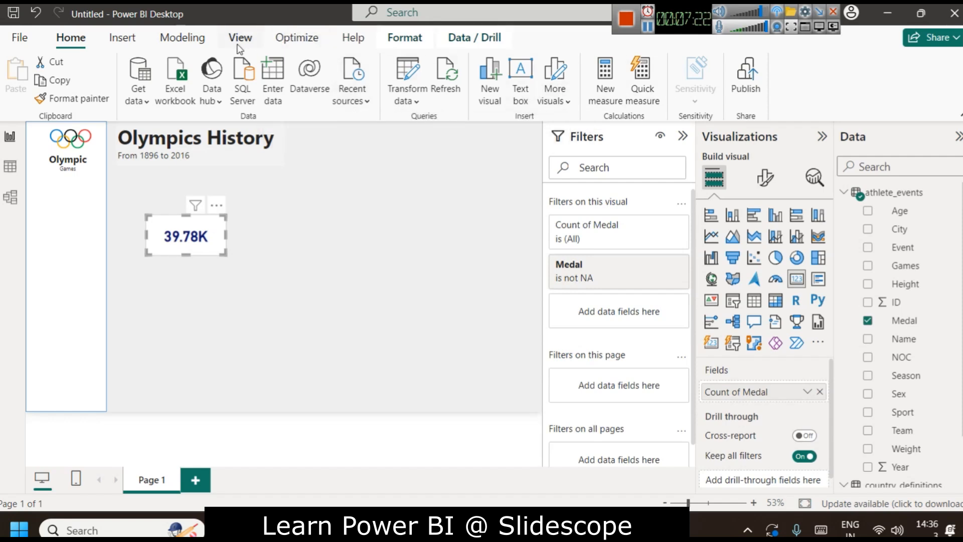
{"action": "left_click", "coordinate": [123, 36]}
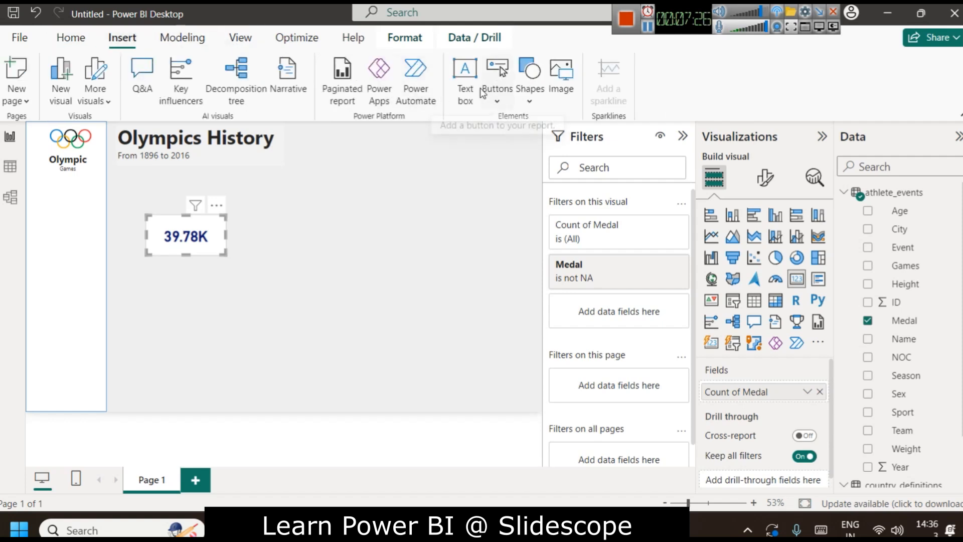
{"action": "left_click", "coordinate": [533, 99]}
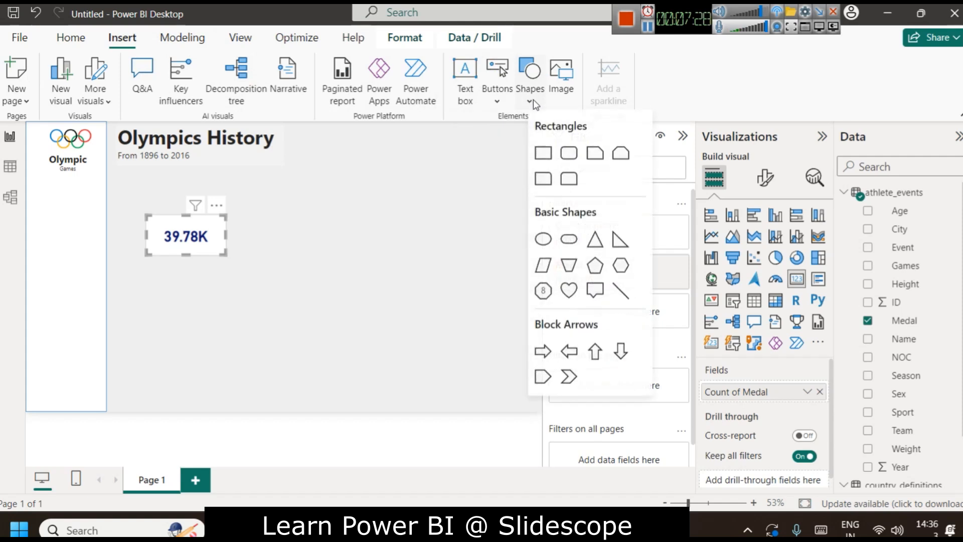
{"action": "left_click", "coordinate": [566, 158]}
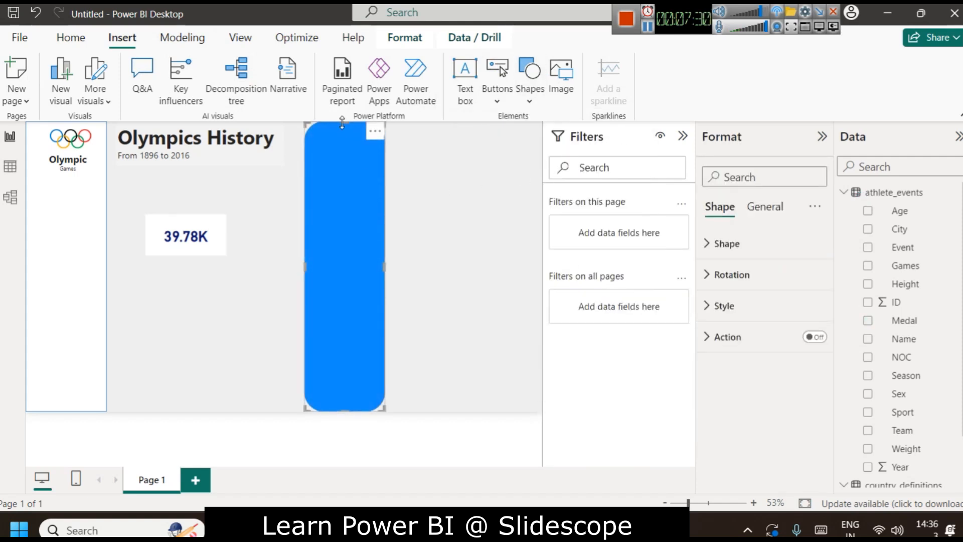
{"action": "left_click_drag", "start_coordinate": [343, 124], "coordinate": [246, 252]}
{"action": "left_click", "coordinate": [204, 196]}
{"action": "left_click_drag", "start_coordinate": [204, 195], "coordinate": [200, 202]}
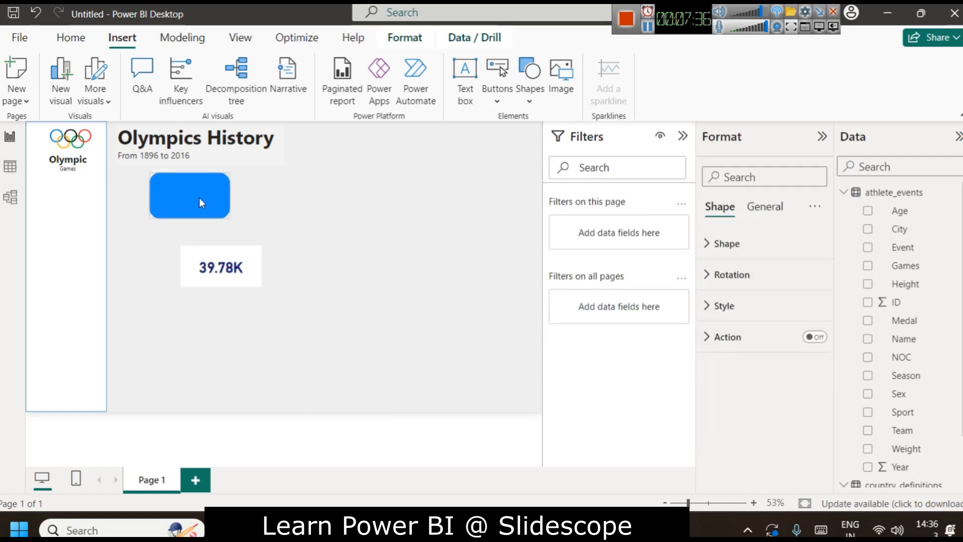
- Set the rounded rectangle's fill color to white
{"action": "left_click", "coordinate": [738, 306]}
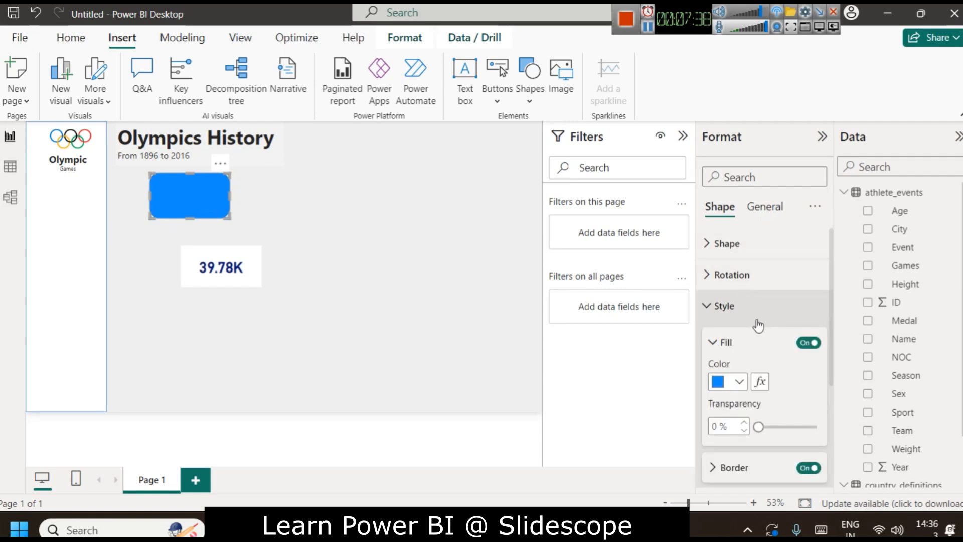
{"action": "left_click", "coordinate": [740, 381]}
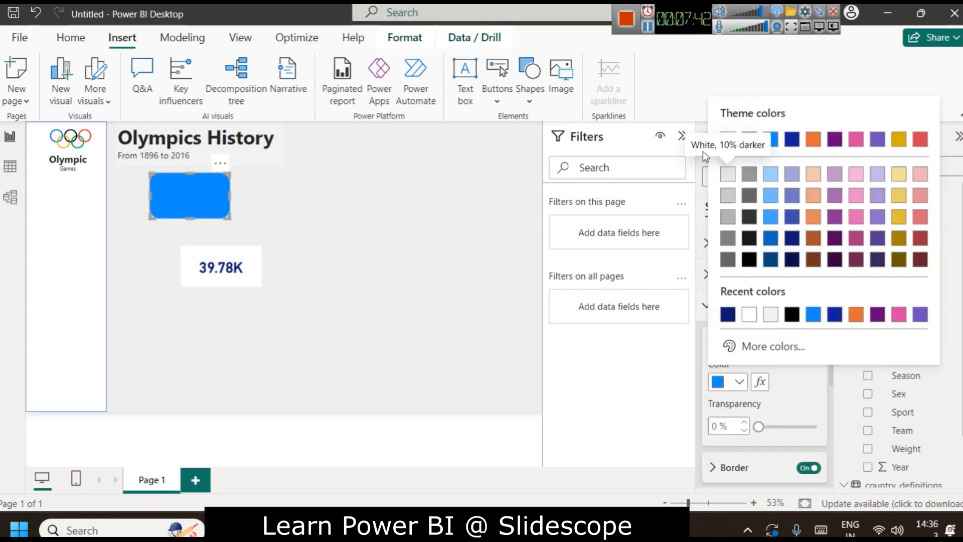
{"action": "left_click", "coordinate": [730, 141]}
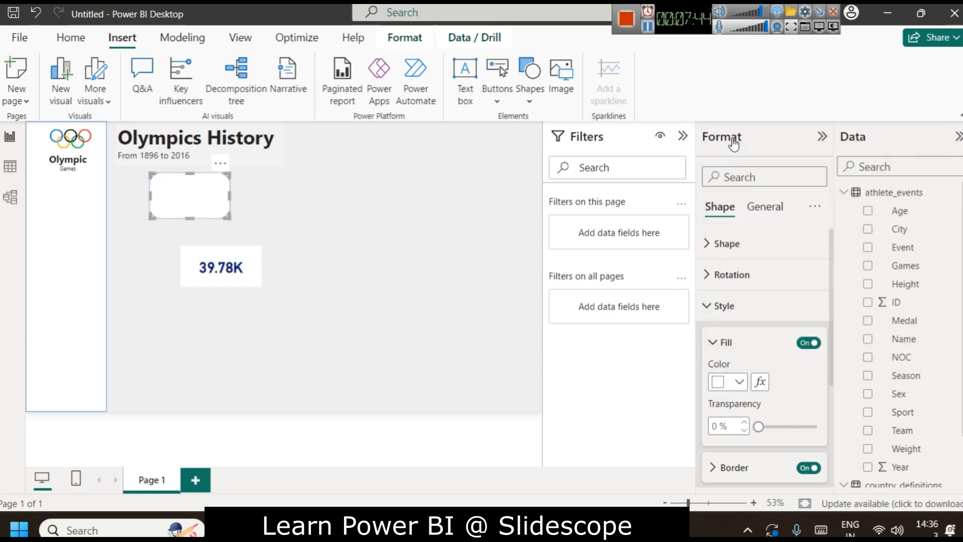
- Shrink the medal-count card tightly around its number and place it in the right half of the white rounded rectangle
{"action": "left_click", "coordinate": [224, 268]}
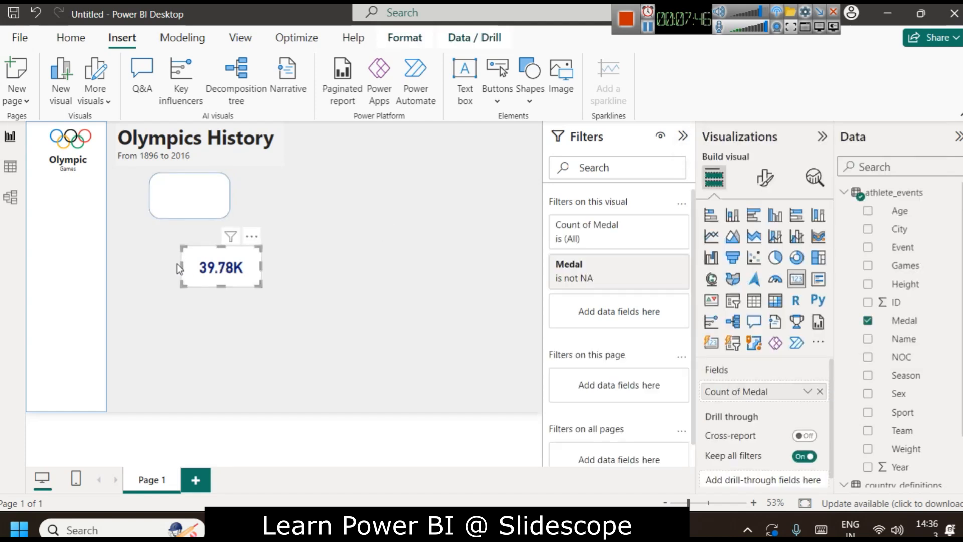
{"action": "left_click_drag", "start_coordinate": [181, 264], "coordinate": [210, 265]}
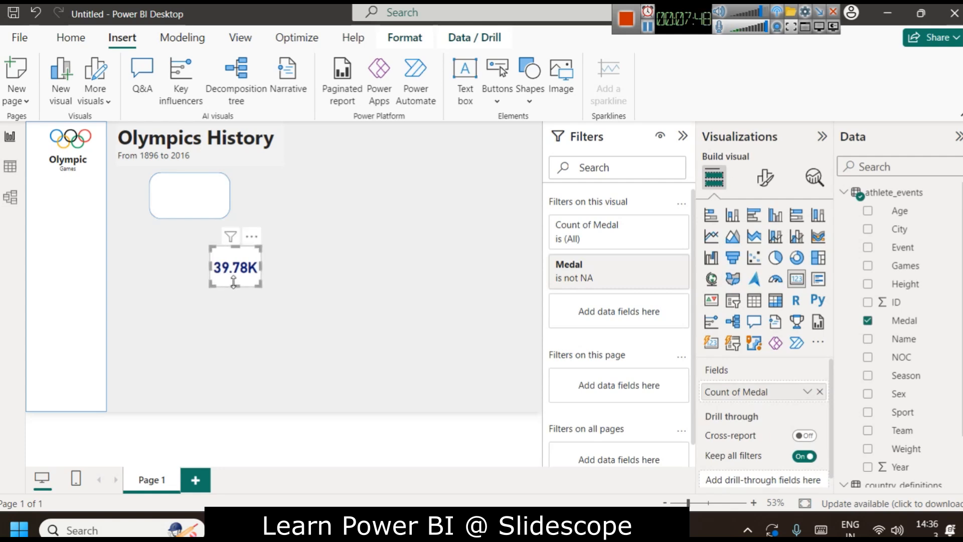
{"action": "left_click_drag", "start_coordinate": [234, 282], "coordinate": [233, 275]}
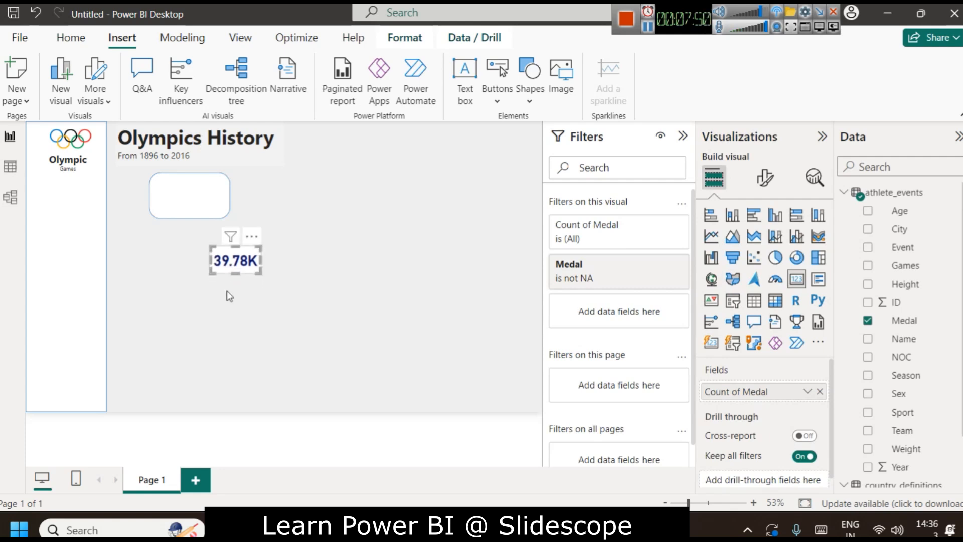
{"action": "left_click", "coordinate": [228, 295]}
{"action": "left_click_drag", "start_coordinate": [231, 239], "coordinate": [200, 177]}
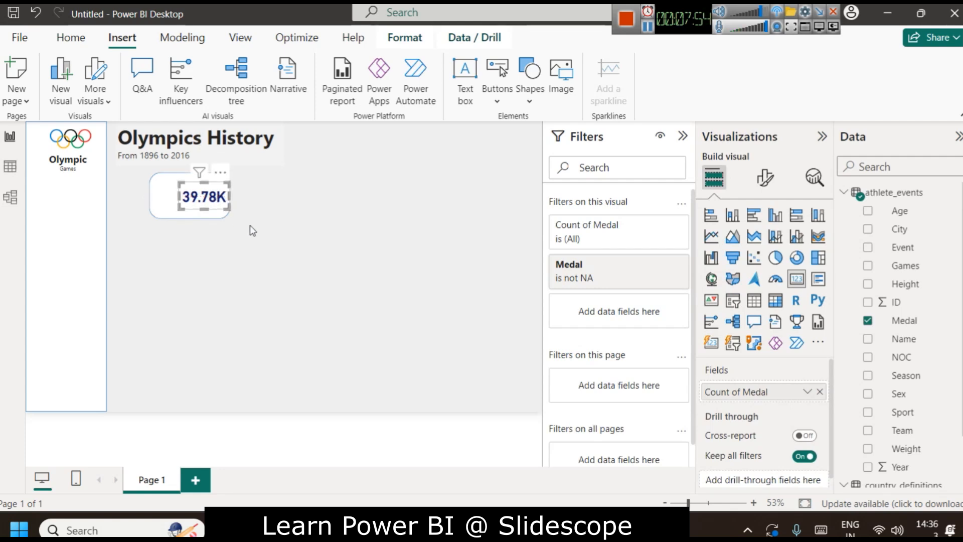
- Send the rounded rectangle behind the medal-count card and nudge the card slightly down inside it
{"action": "key", "text": "Delete"}
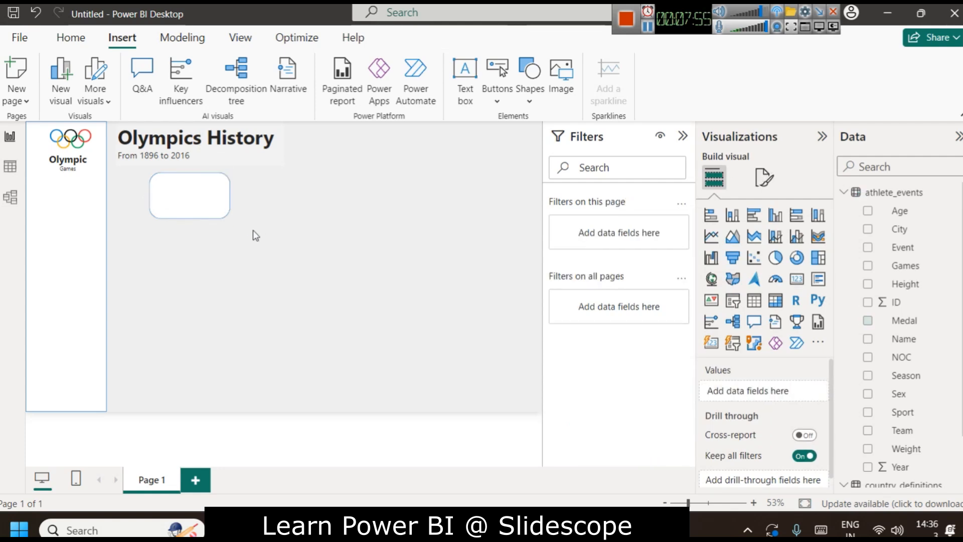
{"action": "left_click", "coordinate": [181, 201]}
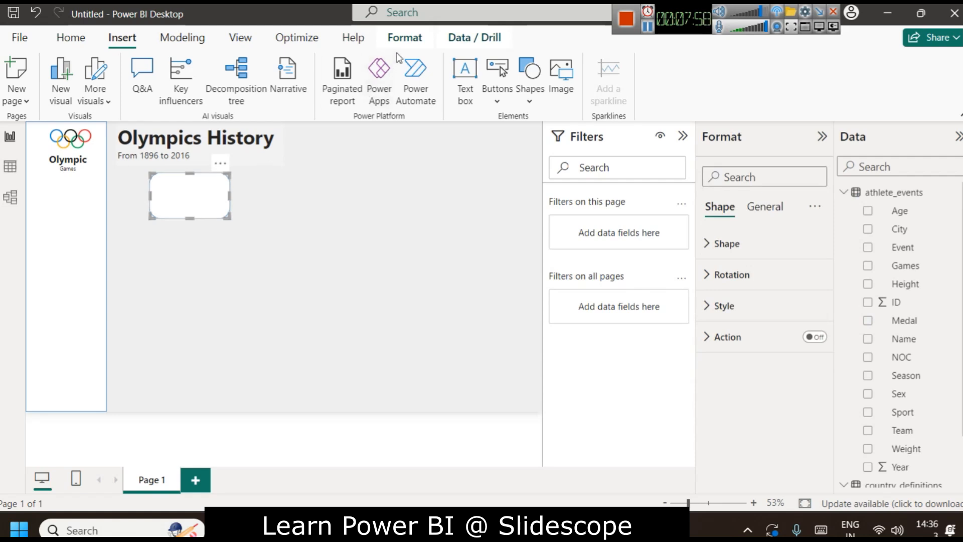
{"action": "left_click", "coordinate": [404, 38]}
{"action": "left_click", "coordinate": [240, 96]}
{"action": "left_click", "coordinate": [309, 290]}
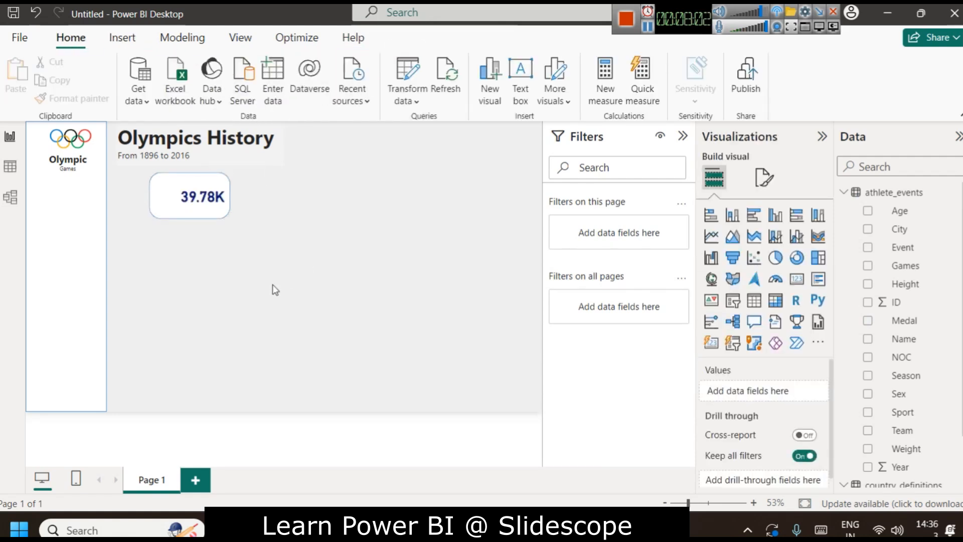
{"action": "left_click", "coordinate": [210, 213]}
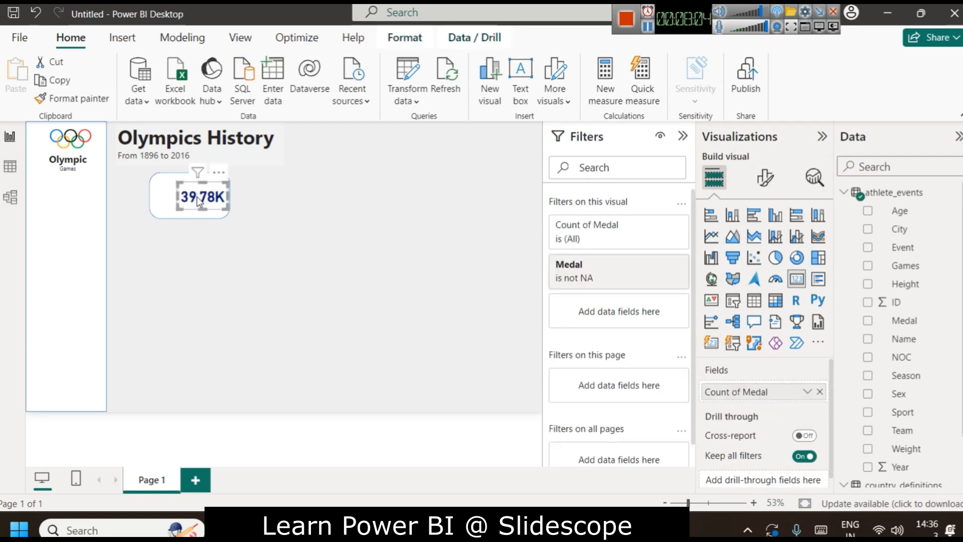
{"action": "left_click", "coordinate": [340, 211]}
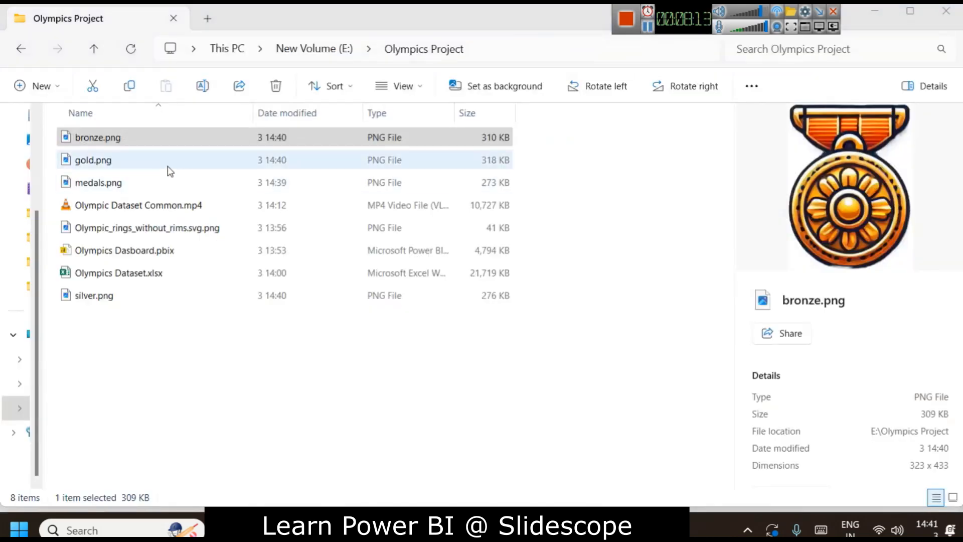
- Preview the gold.png, medals.png and silver.png images in the Olympics Project folder and return to Power BI
{"action": "left_click", "coordinate": [163, 163]}
{"action": "left_click", "coordinate": [161, 188]}
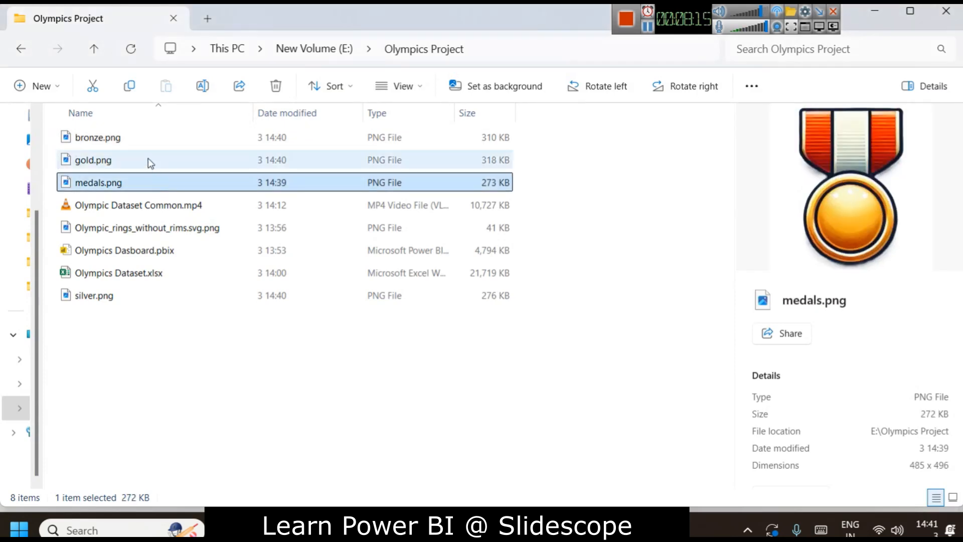
{"action": "left_click", "coordinate": [141, 298]}
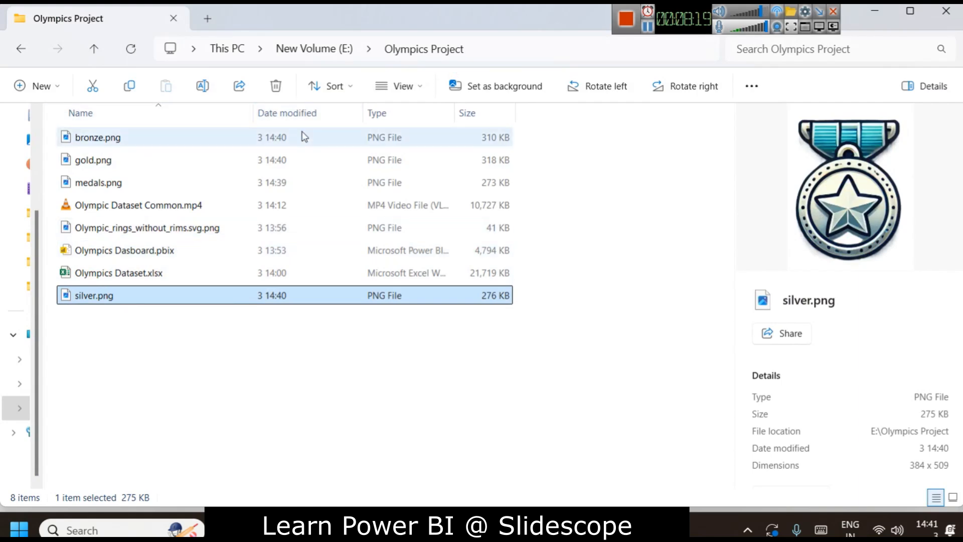
{"action": "key", "text": "alt+Tab"}
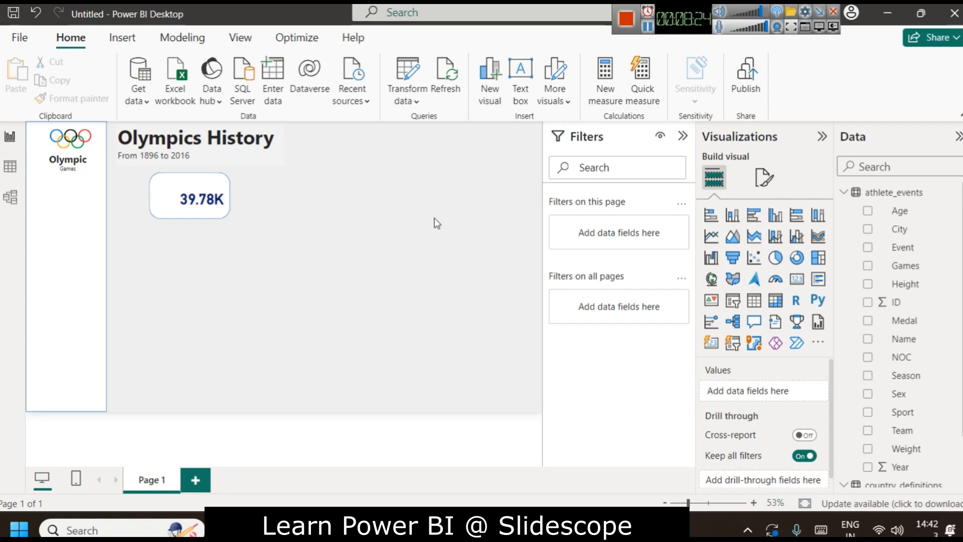
{"action": "mouse_move", "coordinate": [183, 204]}
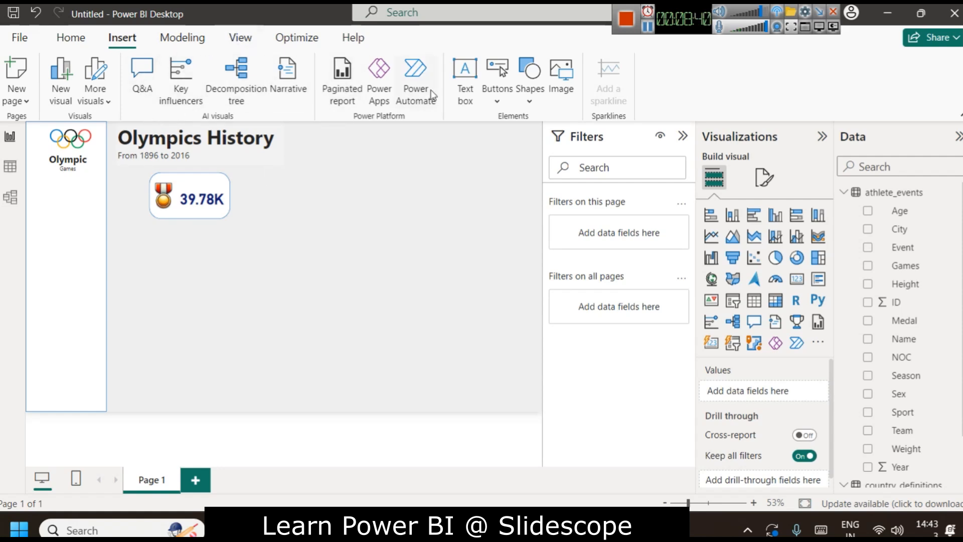
- Insert a text box reading "Total Medals" and shrink it around its text
{"action": "left_click", "coordinate": [465, 85]}
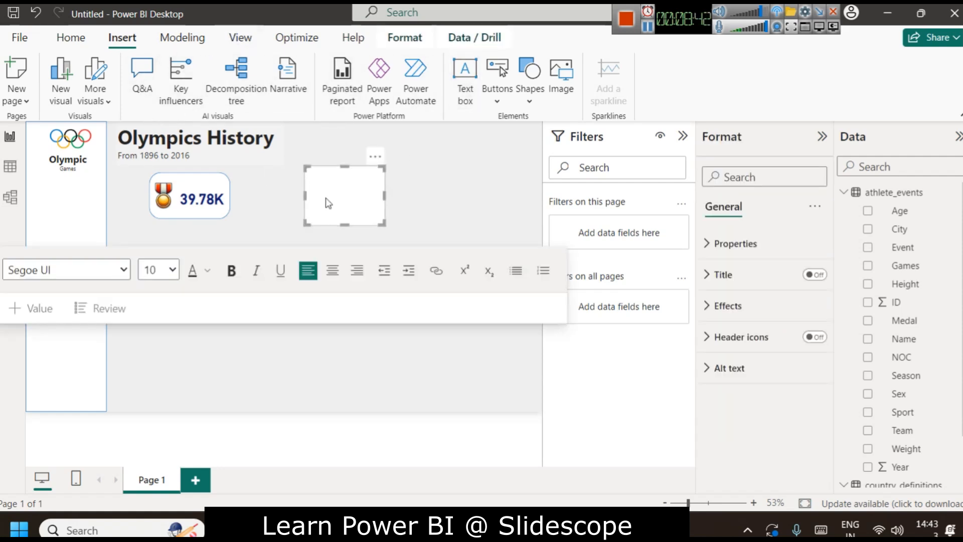
{"action": "type", "text": "Total Medals"}
{"action": "key", "text": "ctrl+a"}
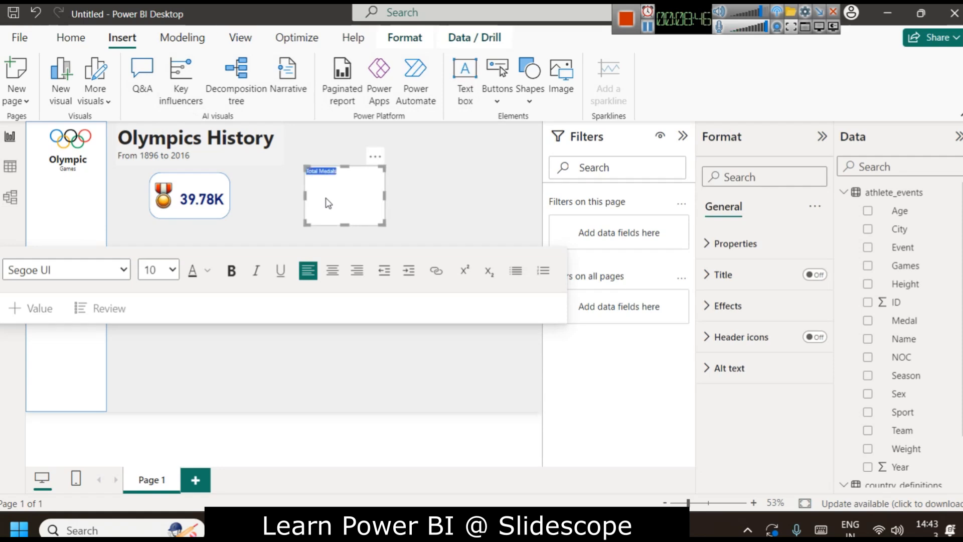
{"action": "left_click", "coordinate": [339, 195]}
{"action": "left_click_drag", "start_coordinate": [385, 195], "coordinate": [330, 185]}
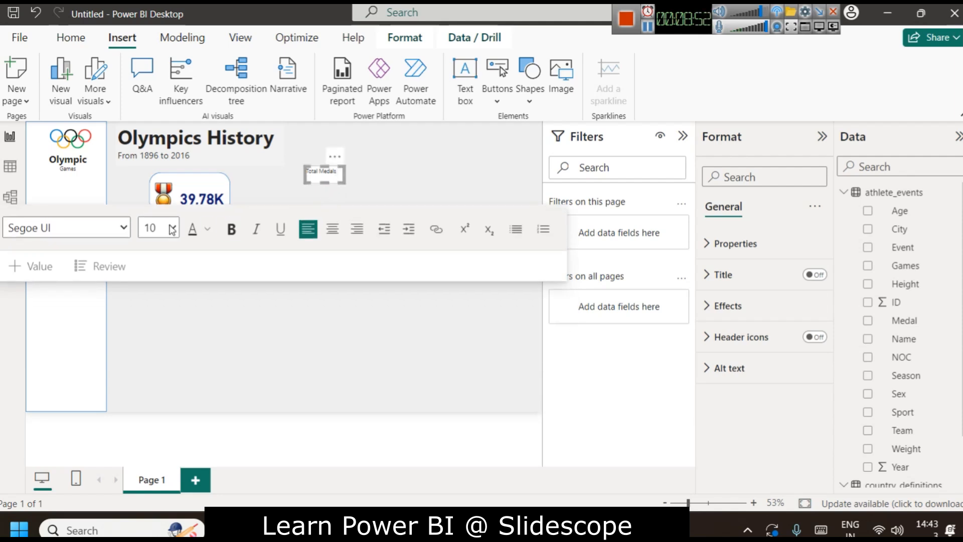
- Make the "Total Medals" text bold at font size 14 and widen its box to fit on one line
{"action": "left_click", "coordinate": [232, 230]}
{"action": "key", "text": "ctrl+a"}
{"action": "left_click", "coordinate": [236, 232]}
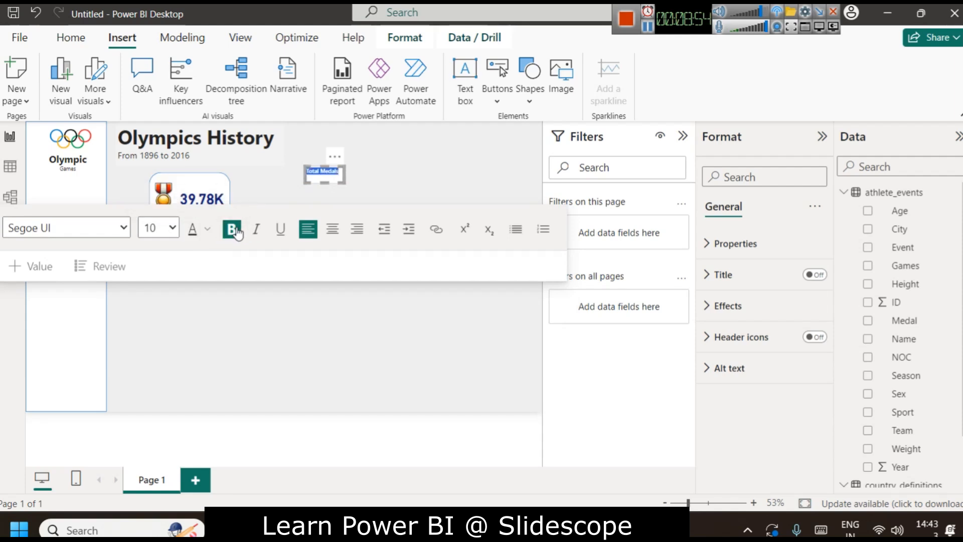
{"action": "left_click", "coordinate": [170, 228]}
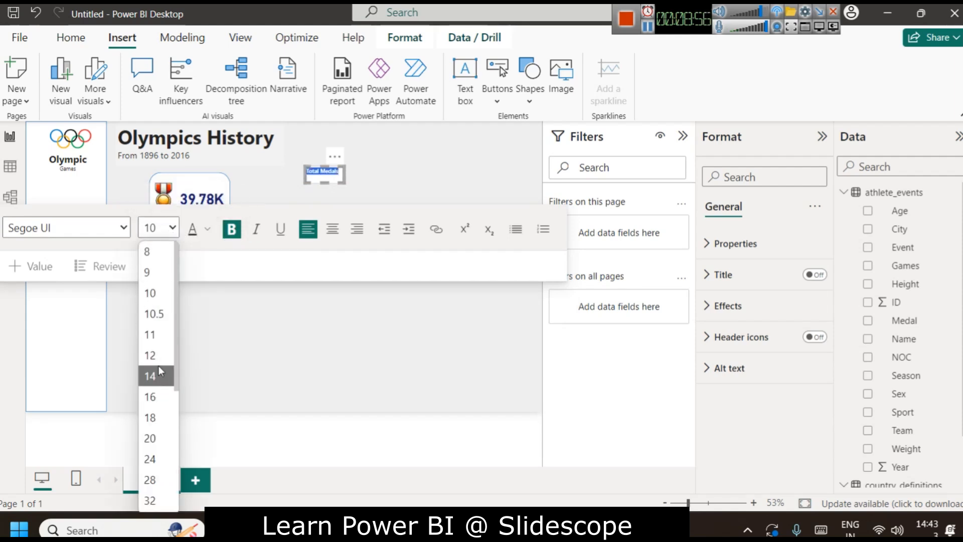
{"action": "left_click", "coordinate": [159, 376]}
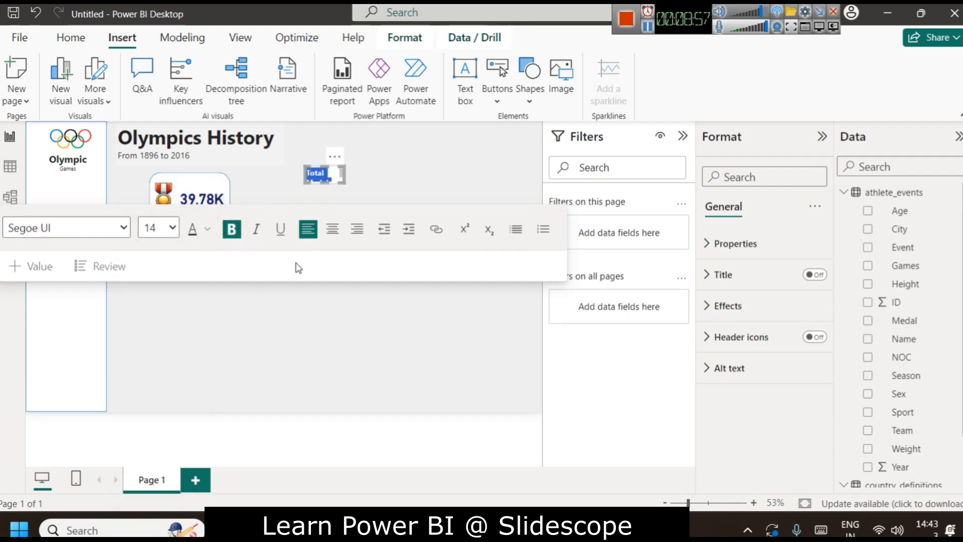
{"action": "left_click_drag", "start_coordinate": [343, 173], "coordinate": [361, 172]}
{"action": "left_click", "coordinate": [354, 186]}
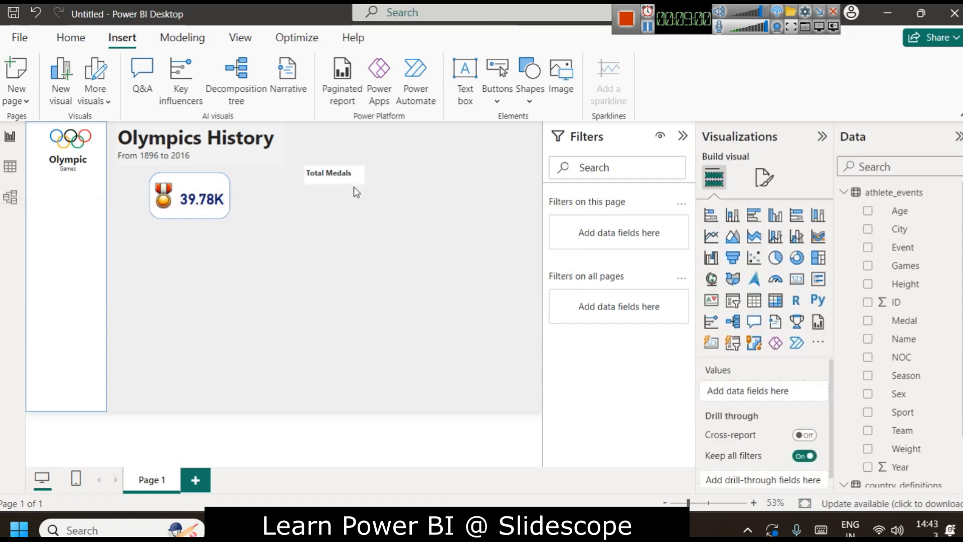
- Move the "Total Medals" text box into the medal card above the count and adjust the card's width to fit it
{"action": "left_click", "coordinate": [337, 184]}
{"action": "left_click_drag", "start_coordinate": [324, 172], "coordinate": [256, 179]}
{"action": "left_click", "coordinate": [317, 171]}
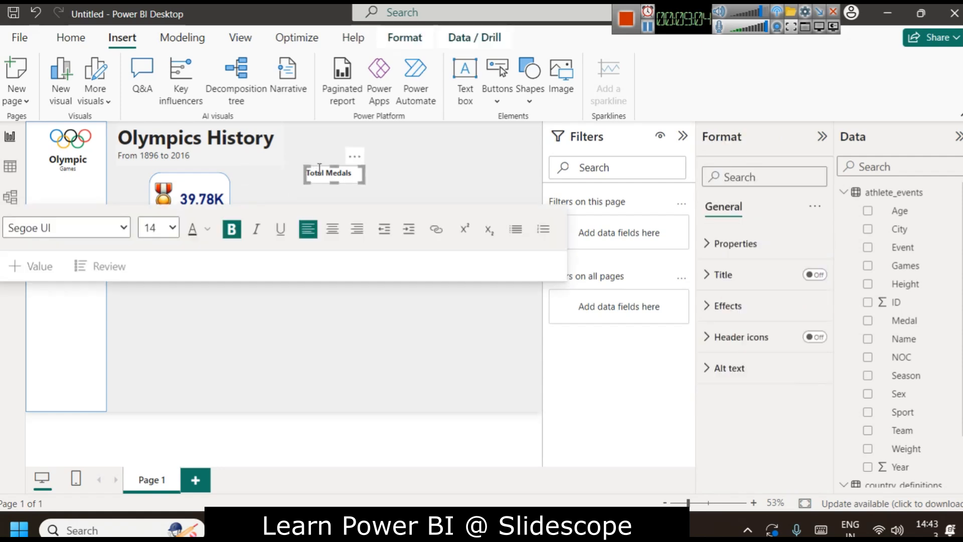
{"action": "left_click_drag", "start_coordinate": [320, 164], "coordinate": [267, 175]}
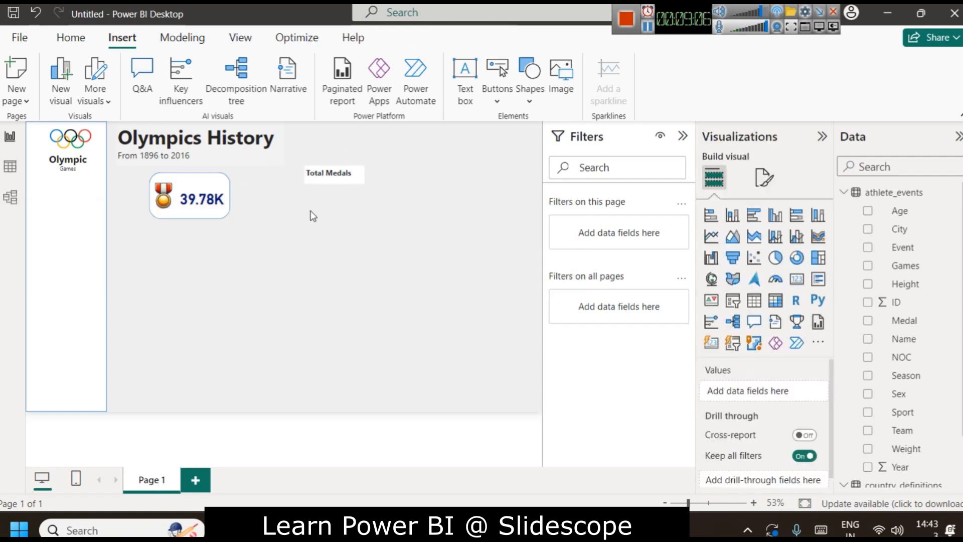
{"action": "left_click", "coordinate": [328, 178]}
{"action": "left_click_drag", "start_coordinate": [352, 170], "coordinate": [213, 182]}
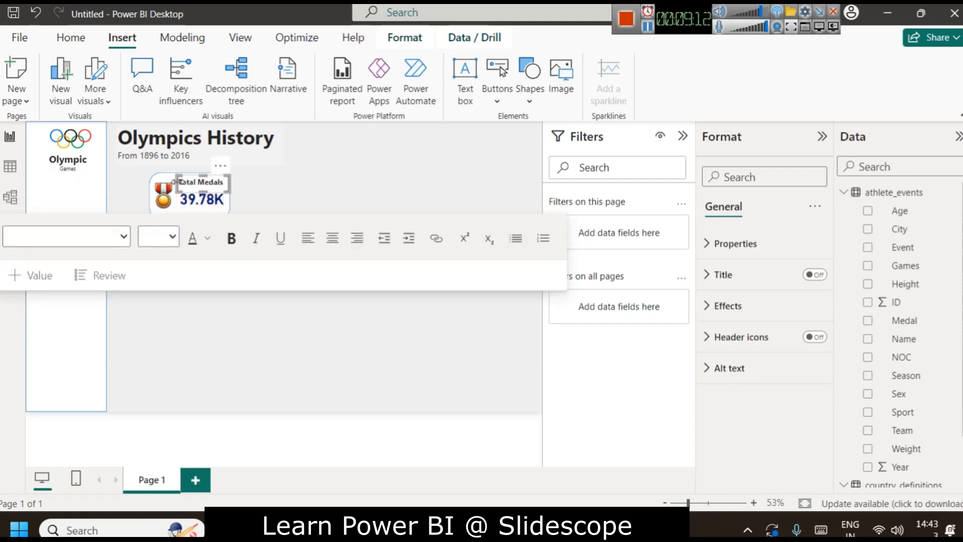
{"action": "left_click", "coordinate": [342, 198]}
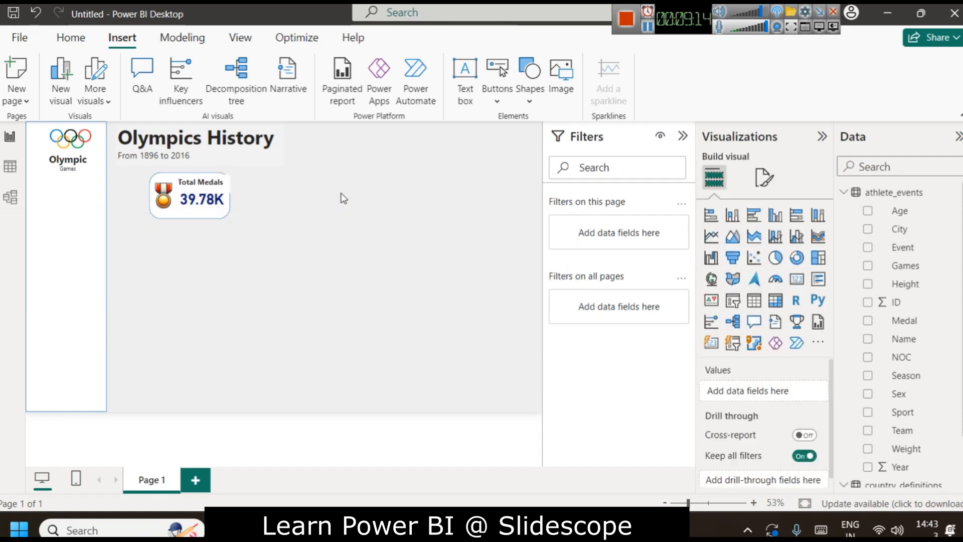
{"action": "left_click", "coordinate": [229, 185]}
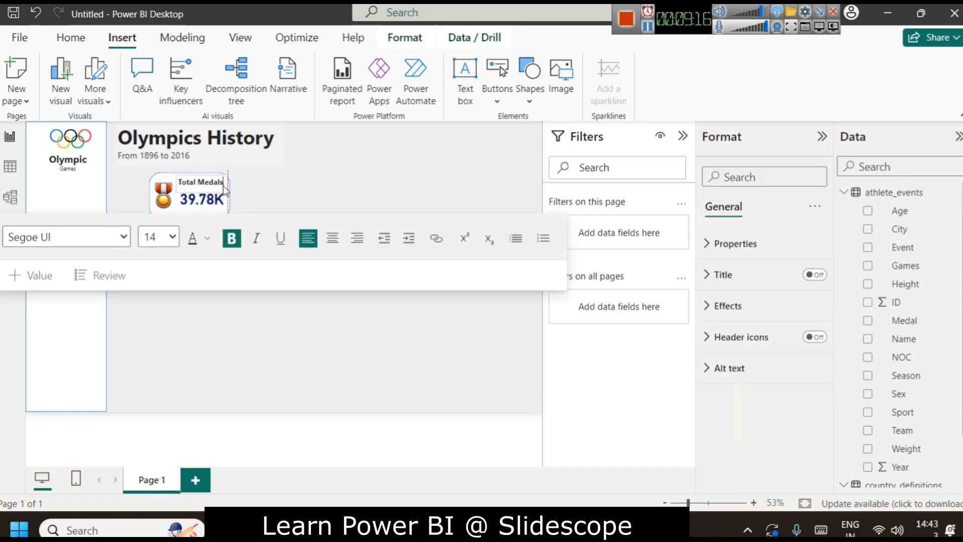
{"action": "left_click", "coordinate": [300, 191]}
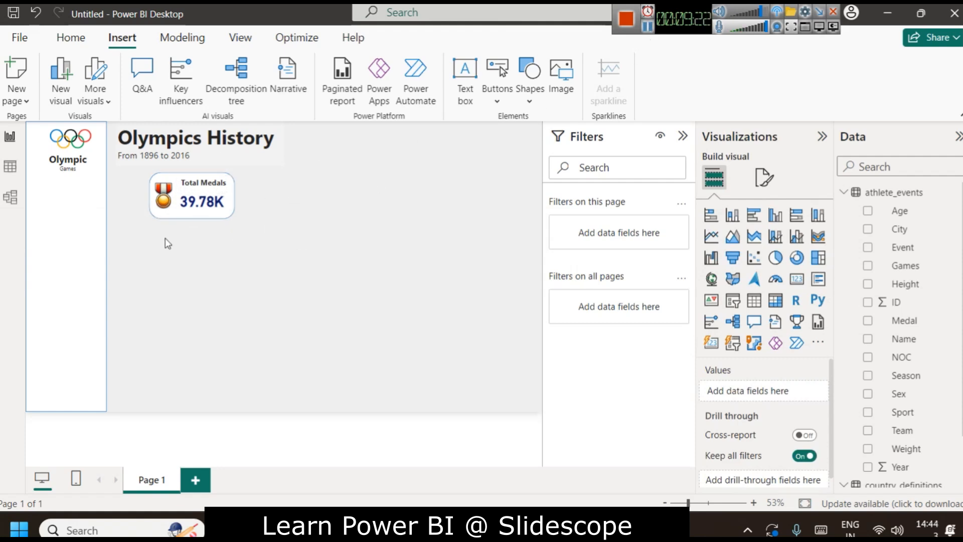
- Duplicate the complete "Total Medals" card three times and arrange the four cards in a row below the title
{"action": "left_click_drag", "start_coordinate": [262, 236], "coordinate": [137, 173]}
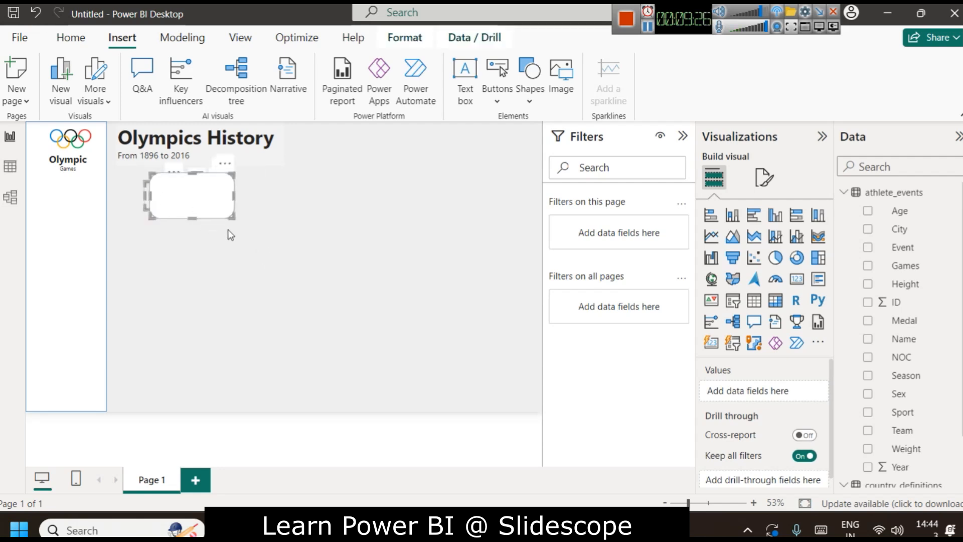
{"action": "left_click", "coordinate": [260, 260]}
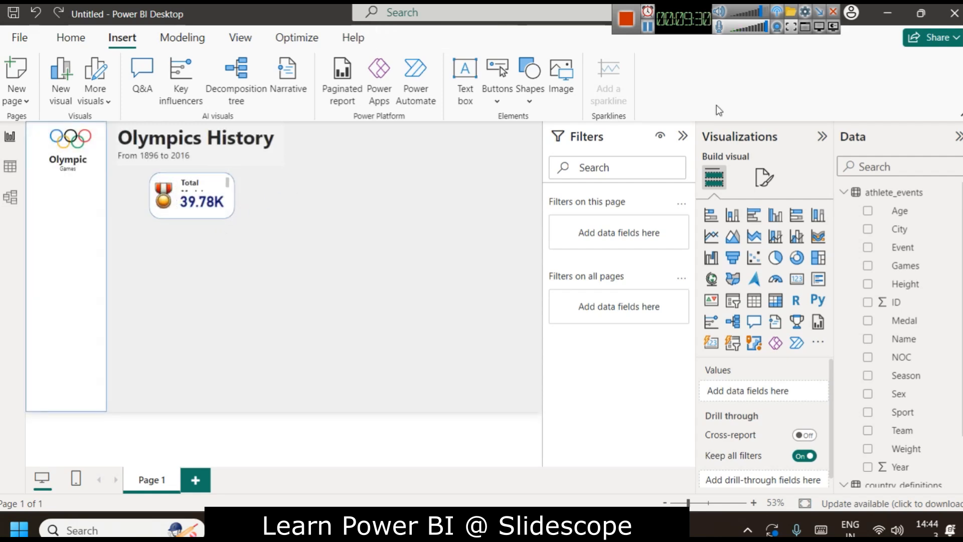
{"action": "key", "text": "ctrl+v"}
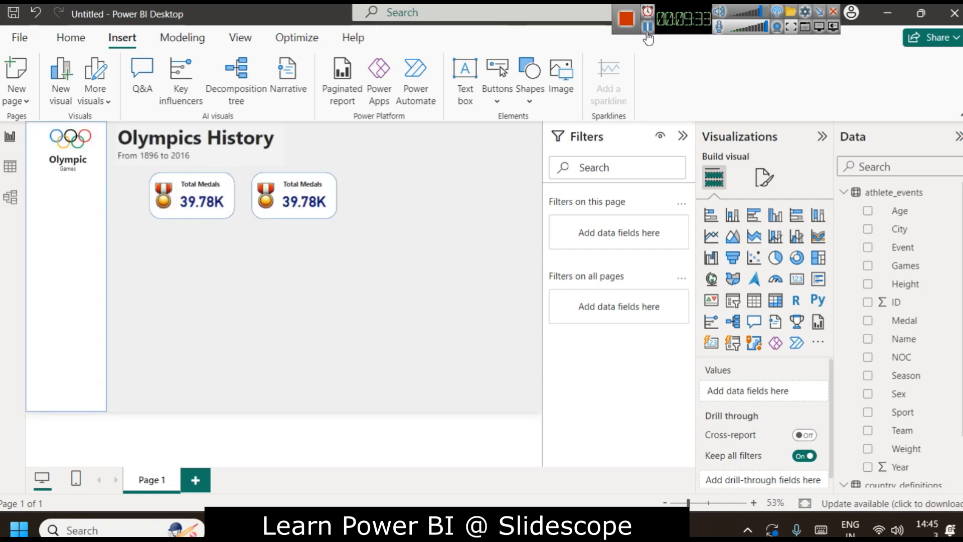
{"action": "key", "text": "ctrl+v"}
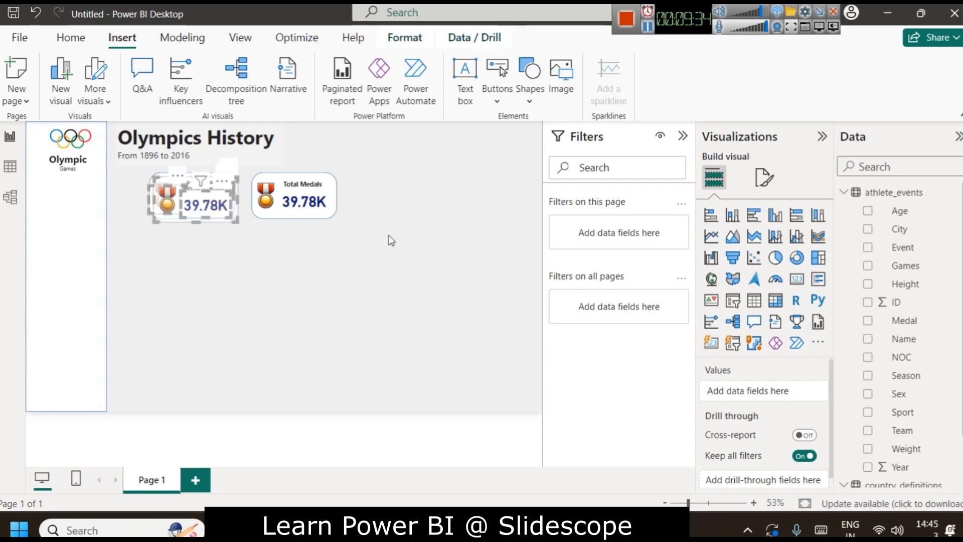
{"action": "left_click_drag", "start_coordinate": [178, 216], "coordinate": [379, 210]}
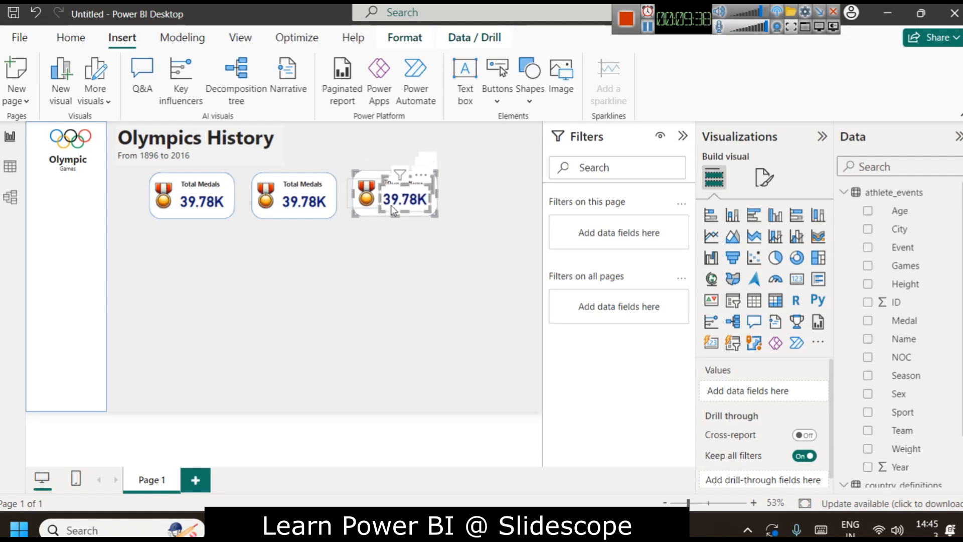
{"action": "key", "text": "ctrl+v"}
{"action": "left_click_drag", "start_coordinate": [217, 211], "coordinate": [513, 208]}
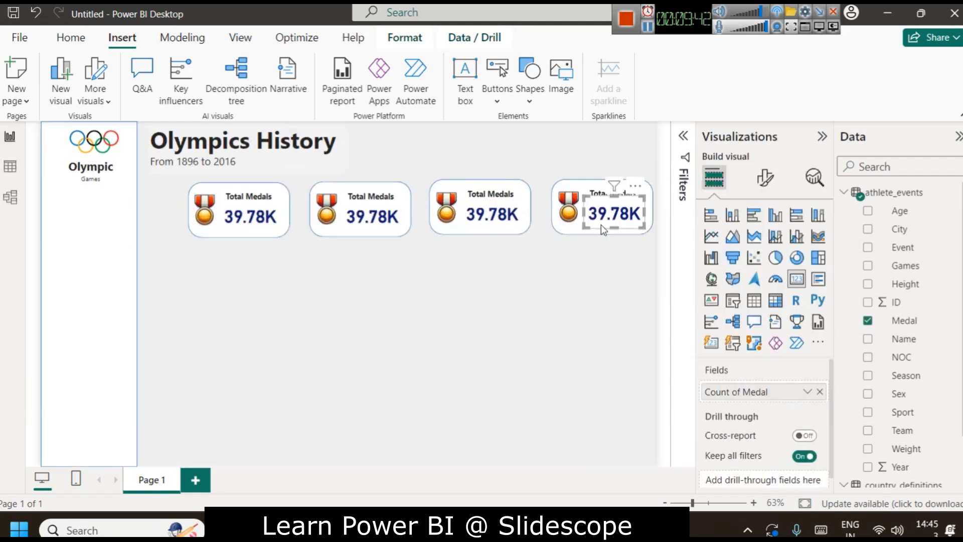
{"action": "left_click", "coordinate": [563, 298]}
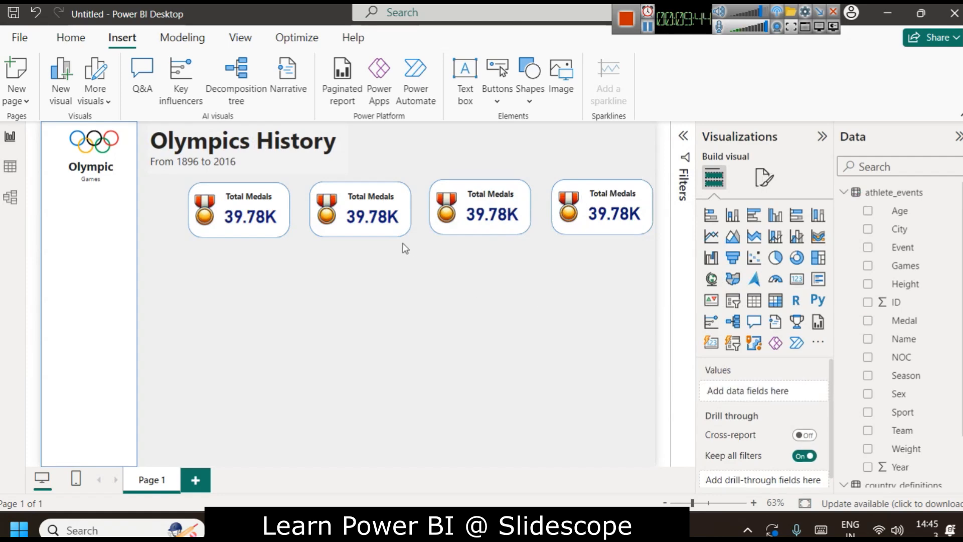
- Change the second card's label to "Gold Medals" and the third card's label to "Silver Medals"
{"action": "double_click", "coordinate": [379, 197]}
{"action": "type", "text": "G"}
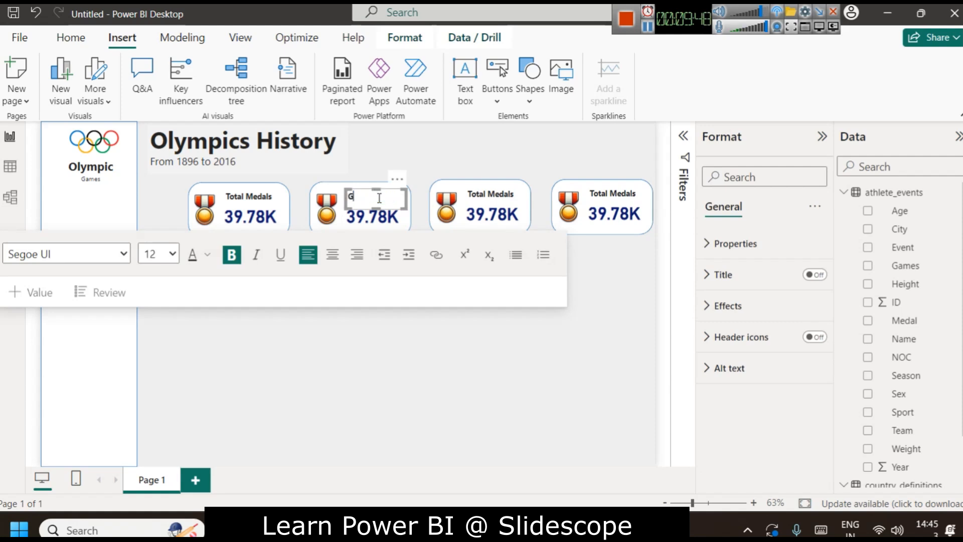
{"action": "type", "text": "old Medals"}
{"action": "left_click", "coordinate": [485, 197]}
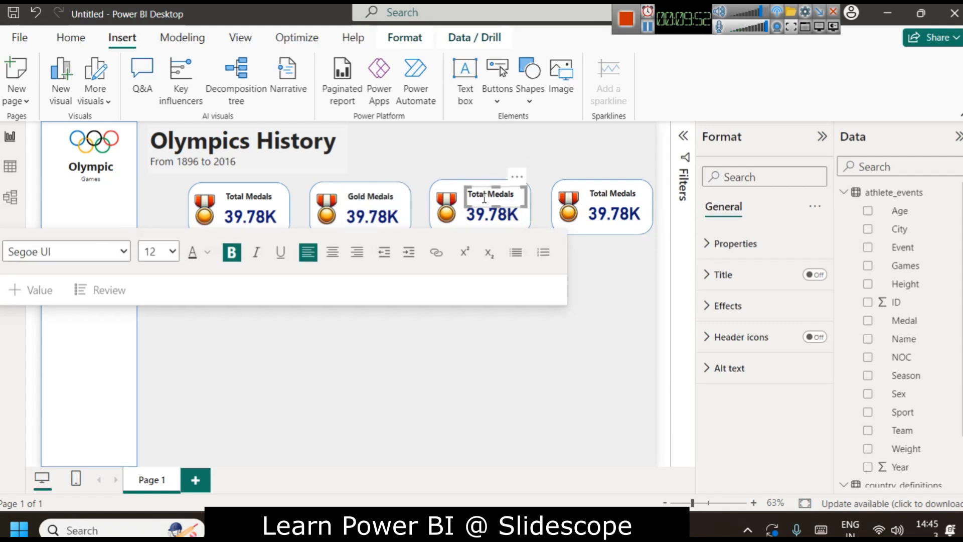
{"action": "double_click", "coordinate": [482, 198]}
{"action": "type", "text": "Silver"}
- Relabel the fourth card "Bronze Medals"
{"action": "left_click", "coordinate": [578, 181]}
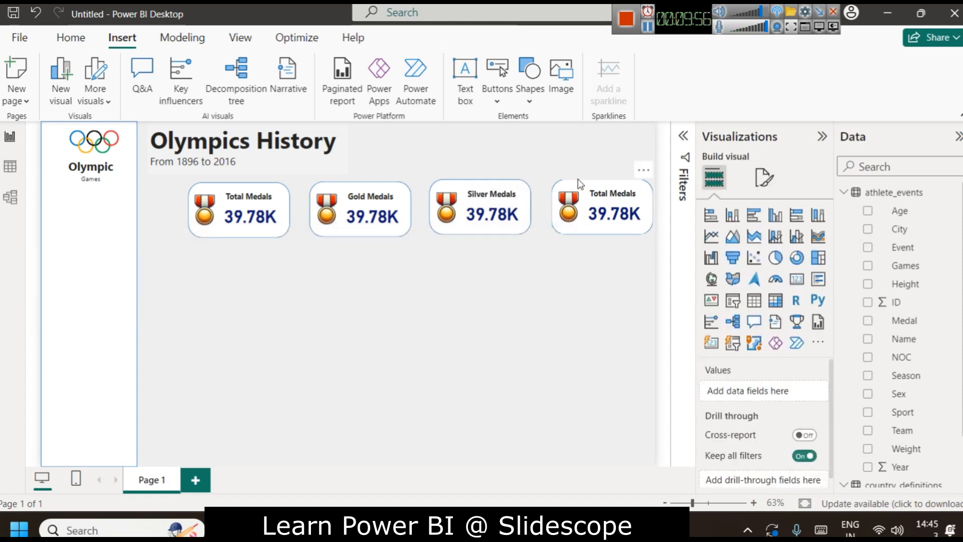
{"action": "double_click", "coordinate": [597, 193]}
{"action": "type", "text": "Bron"}
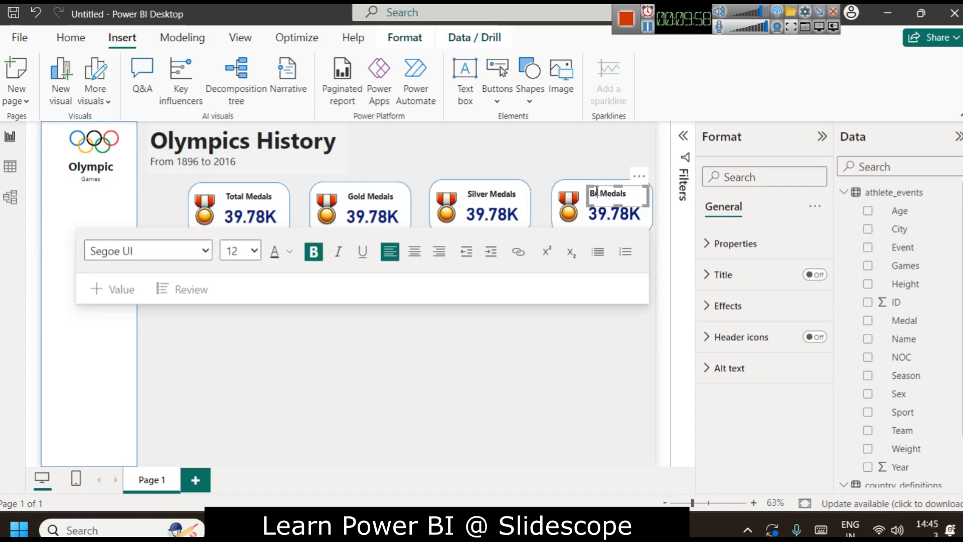
{"action": "type", "text": "ze"}
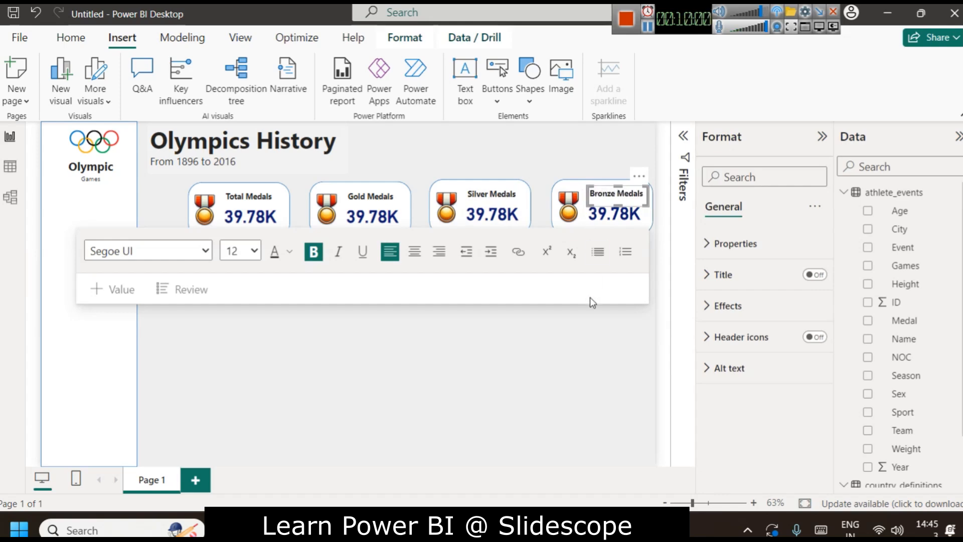
{"action": "left_click", "coordinate": [559, 396]}
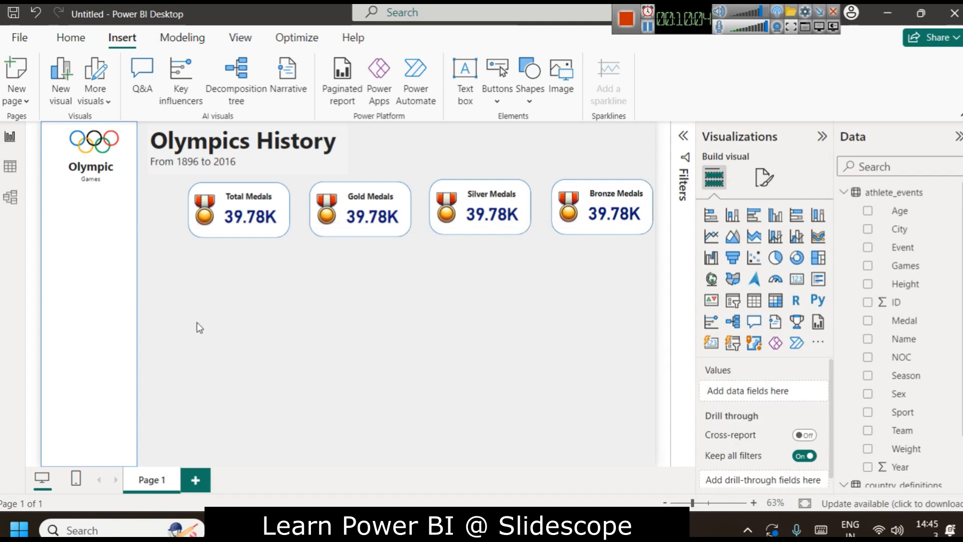
- Try to shift the four medal cards left together, and undo the move along with the fourth card's label change
{"action": "left_click_drag", "start_coordinate": [160, 176], "coordinate": [652, 257]}
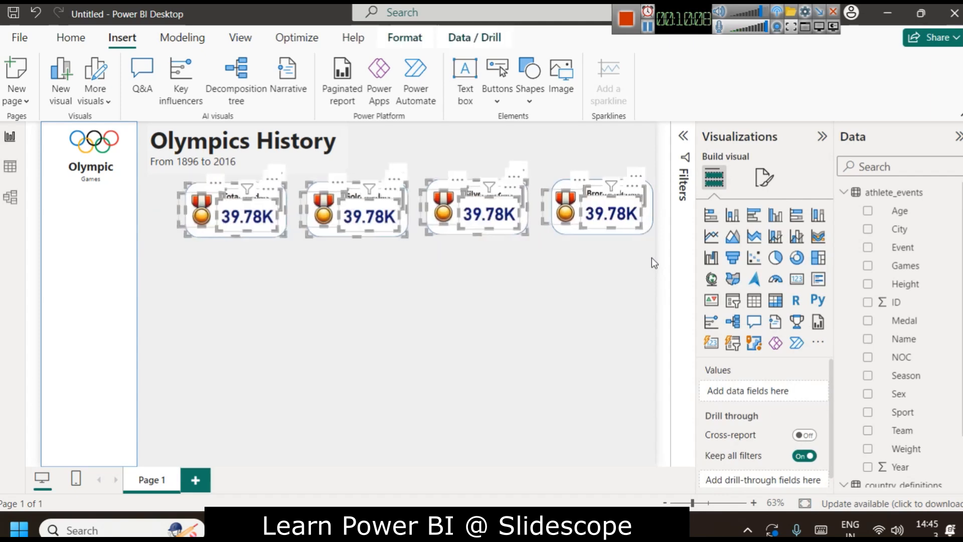
{"action": "key", "text": "Left"}
{"action": "key", "text": "Left"}
{"action": "key", "text": "Left"}
{"action": "key", "text": "Left"}
{"action": "key", "text": "Left"}
{"action": "key", "text": "Left"}
{"action": "key", "text": "Left"}
{"action": "key", "text": "Left"}
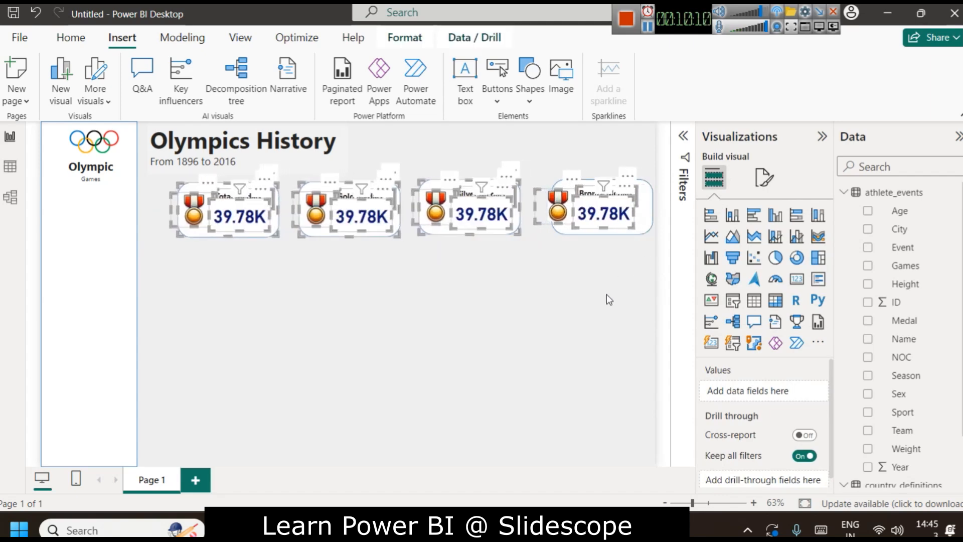
{"action": "key", "text": "ctrl+z"}
{"action": "left_click", "coordinate": [586, 290]}
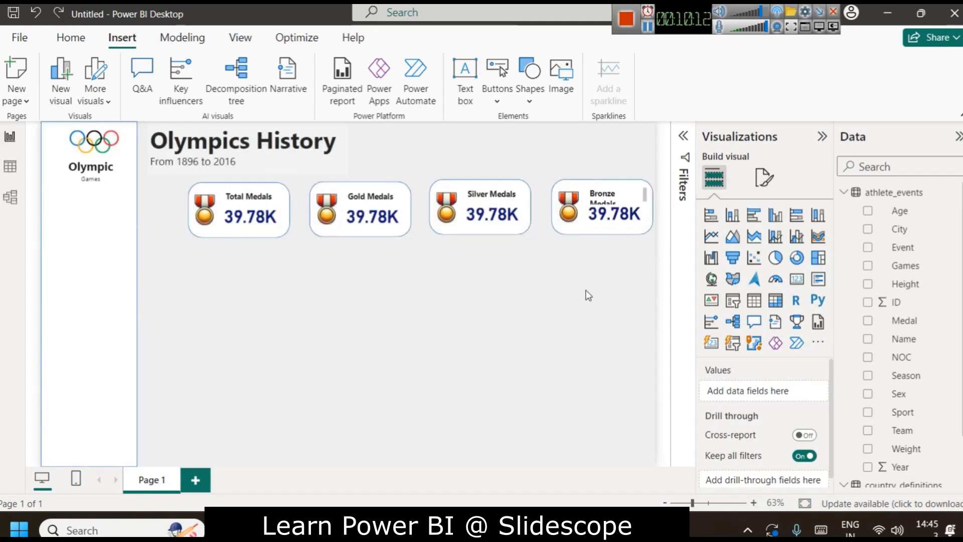
{"action": "key", "text": "ctrl+z"}
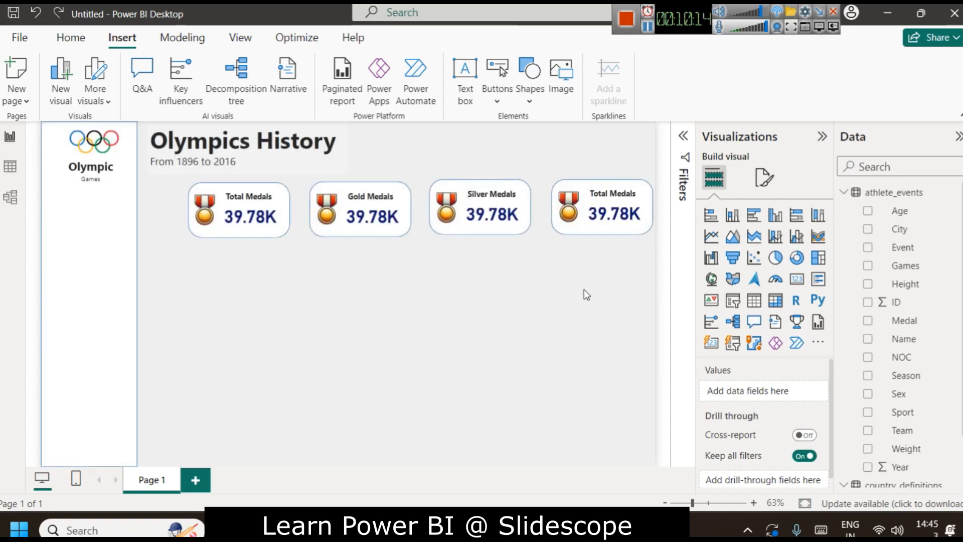
- Replace "Total" with "Bronze" in the fourth card's label
{"action": "double_click", "coordinate": [596, 194]}
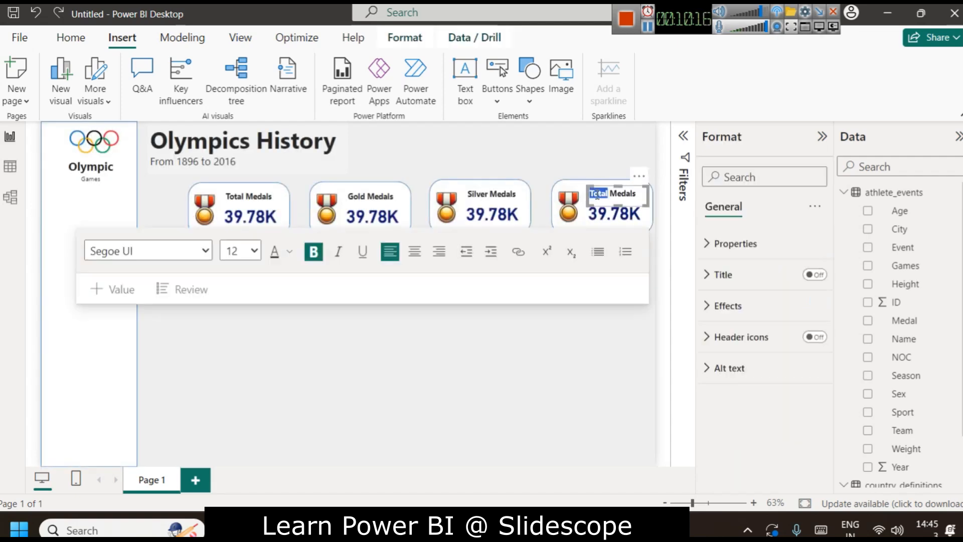
{"action": "type", "text": "Bronze"}
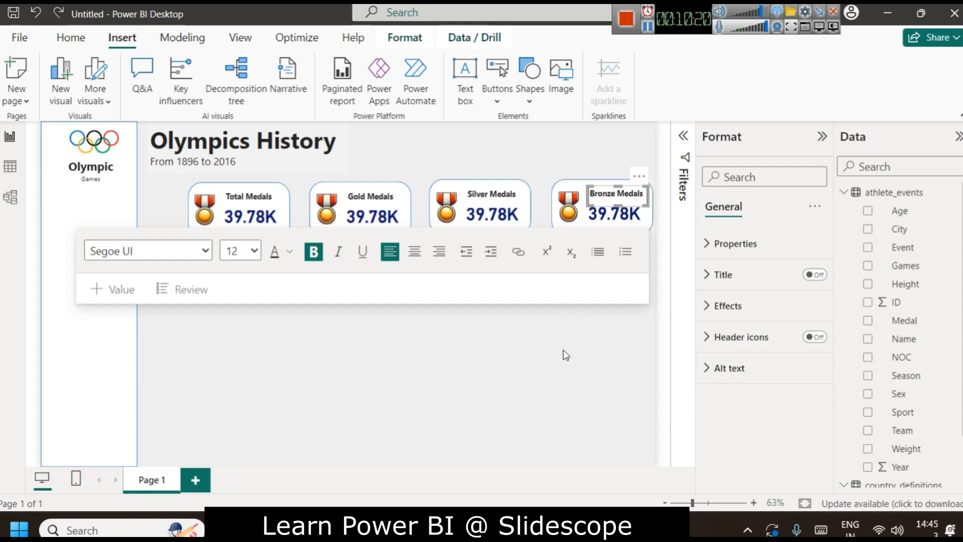
{"action": "left_click", "coordinate": [560, 328]}
- Select all parts of the four medal cards and shift them slightly left as a group
{"action": "left_click_drag", "start_coordinate": [161, 174], "coordinate": [652, 246]}
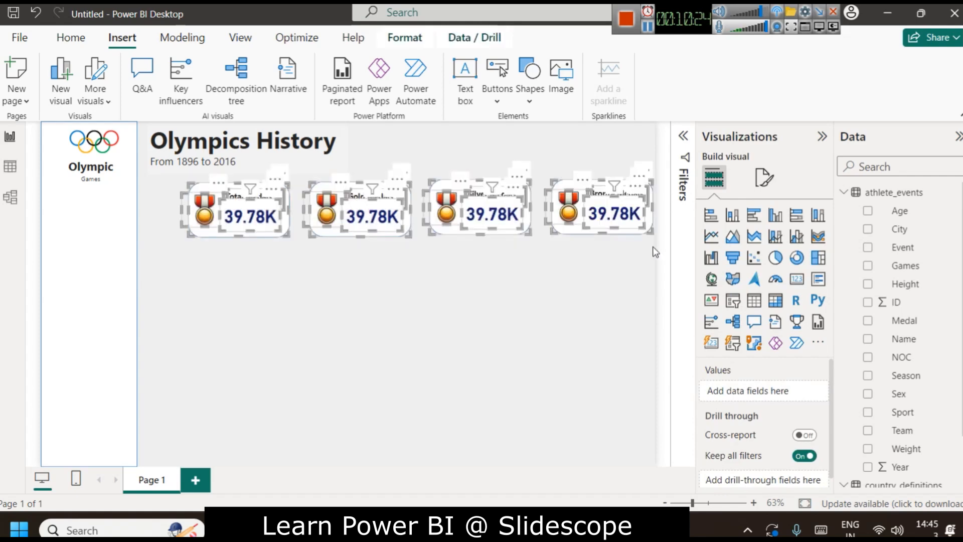
{"action": "key", "text": "Left"}
{"action": "key", "text": "Left"}
{"action": "key", "text": "Left"}
{"action": "key", "text": "Left"}
{"action": "key", "text": "Left"}
{"action": "left_click", "coordinate": [550, 284]}
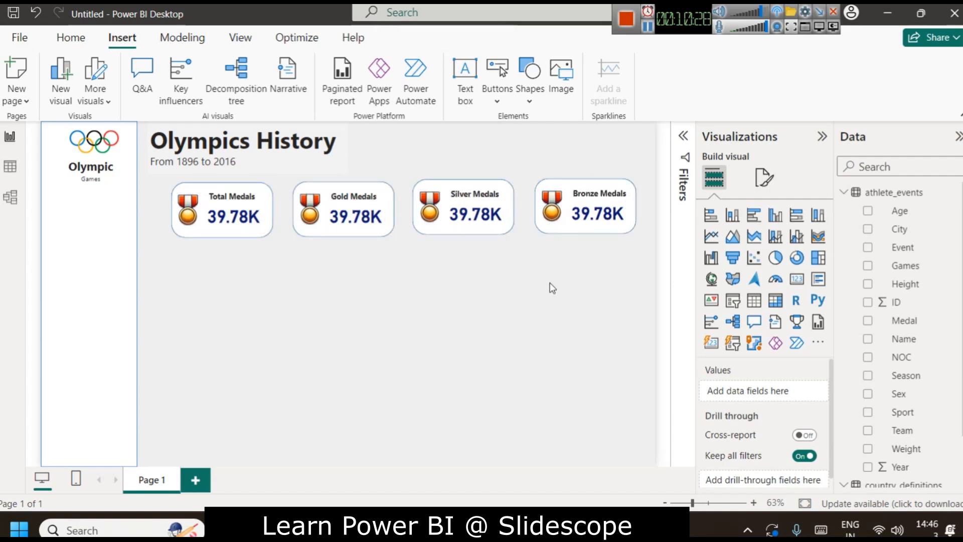
- Delete the duplicated medal images from the Gold Medals, Silver Medals and Bronze Medals cards
{"action": "left_click", "coordinate": [304, 210]}
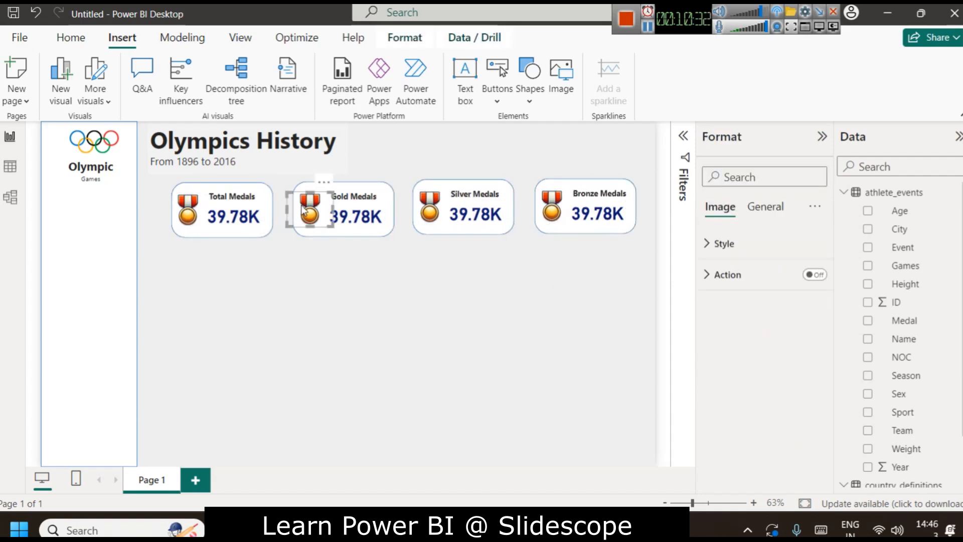
{"action": "key", "text": "Delete"}
{"action": "left_click", "coordinate": [431, 207]}
{"action": "key", "text": "Delete"}
{"action": "left_click", "coordinate": [551, 205]}
{"action": "key", "text": "Delete"}
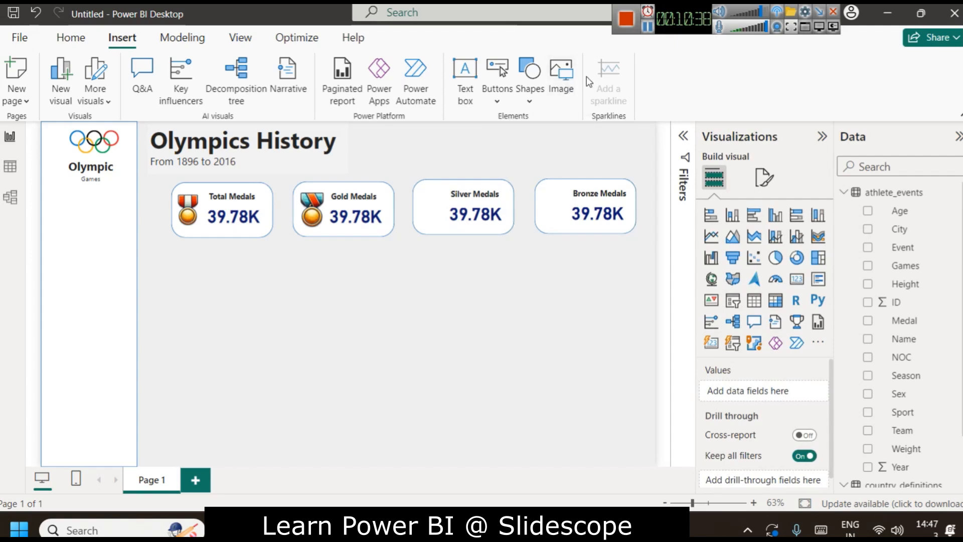
- Insert the silver.png image, shrink it to icon size and move it onto the Silver Medals card
{"action": "left_click", "coordinate": [568, 73]}
{"action": "left_click", "coordinate": [453, 150]}
{"action": "double_click", "coordinate": [453, 150]}
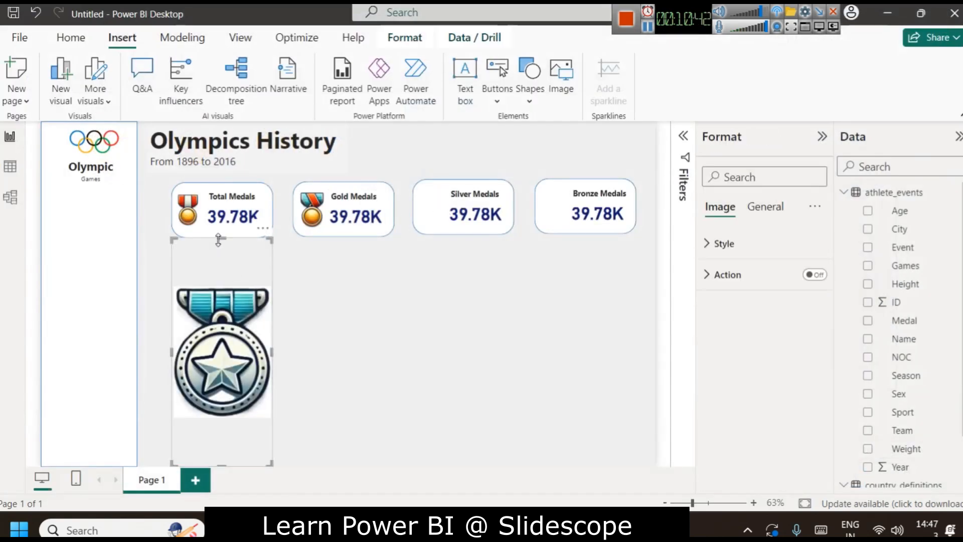
{"action": "left_click_drag", "start_coordinate": [221, 239], "coordinate": [438, 217]}
- Nudge the silver medal image right and up to align it beside the Silver Medals count
{"action": "key", "text": "Right"}
{"action": "key", "text": "Right"}
{"action": "key", "text": "Right"}
{"action": "key", "text": "Right"}
{"action": "key", "text": "Right"}
{"action": "key", "text": "Right"}
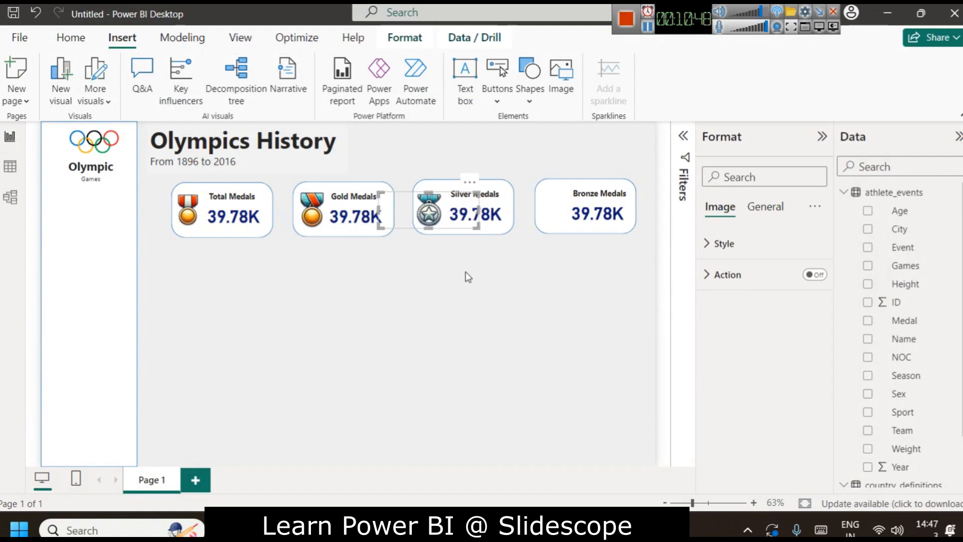
{"action": "key", "text": "Up"}
{"action": "key", "text": "Up"}
{"action": "key", "text": "Up"}
{"action": "key", "text": "Up"}
{"action": "key", "text": "Up"}
{"action": "key", "text": "Up"}
{"action": "key", "text": "Up"}
{"action": "left_click", "coordinate": [468, 288]}
- Insert the bronze.png image, shrink it to icon size and place it beside the Bronze Medals count
{"action": "left_click", "coordinate": [570, 77]}
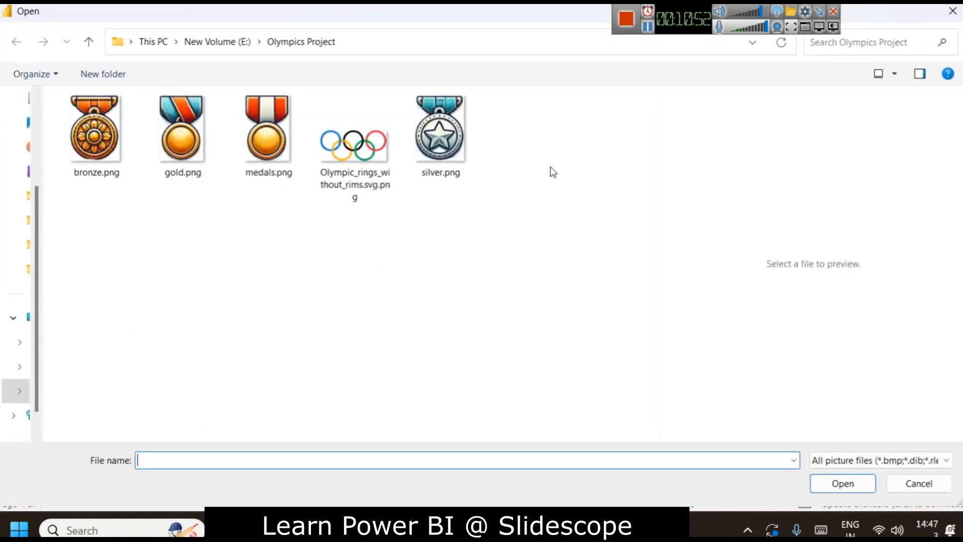
{"action": "double_click", "coordinate": [103, 145]}
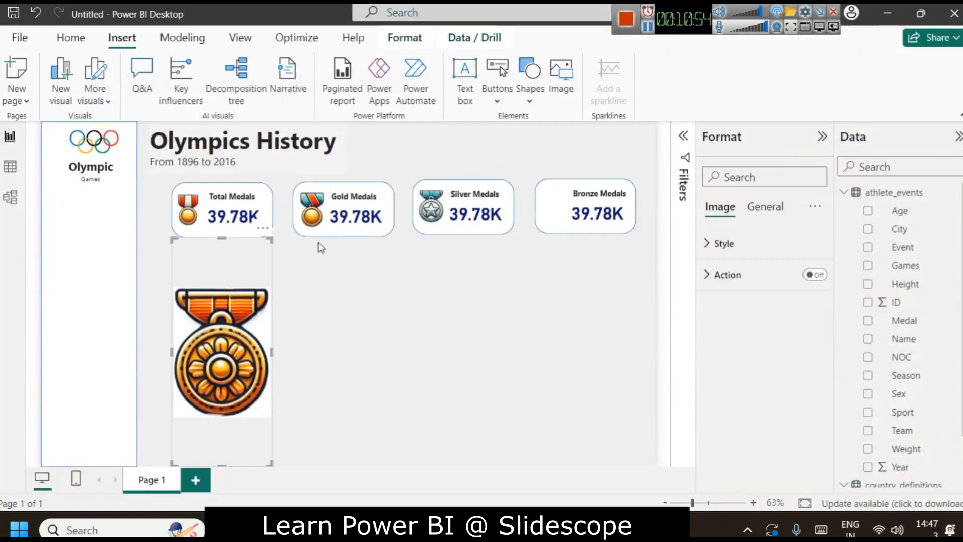
{"action": "left_click_drag", "start_coordinate": [222, 238], "coordinate": [562, 211]}
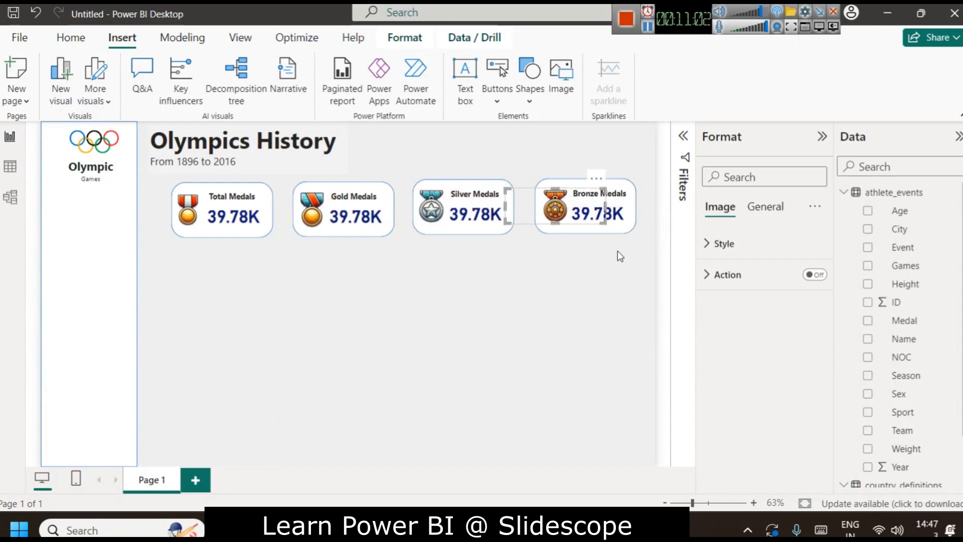
{"action": "left_click", "coordinate": [570, 294]}
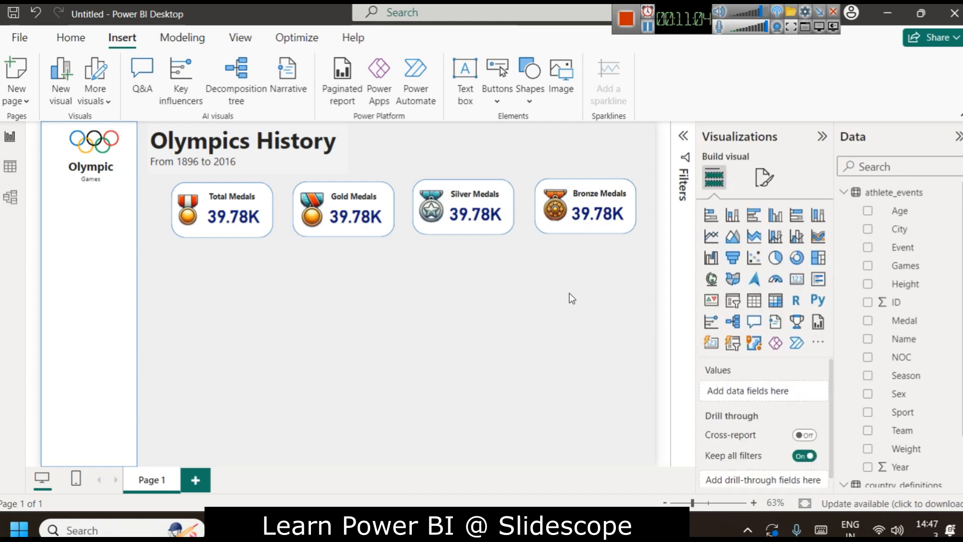
- Filter the Gold Medals card's count to only the Gold value of the Medal field
{"action": "left_click", "coordinate": [356, 220]}
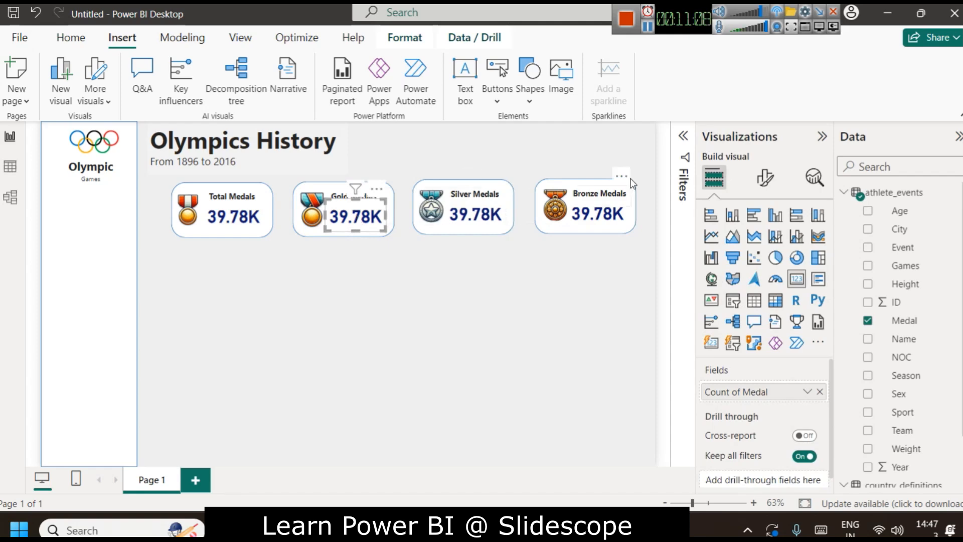
{"action": "left_click", "coordinate": [684, 136]}
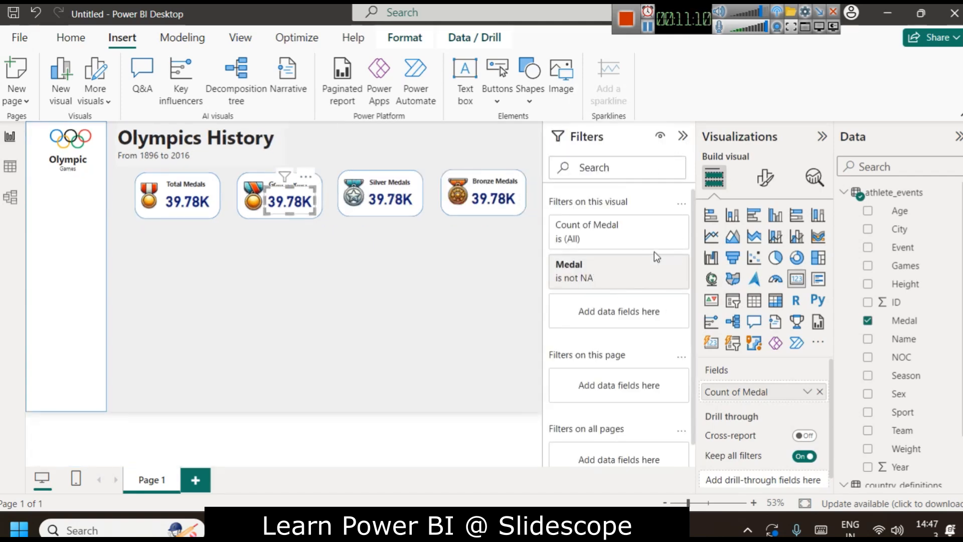
{"action": "left_click", "coordinate": [643, 265]}
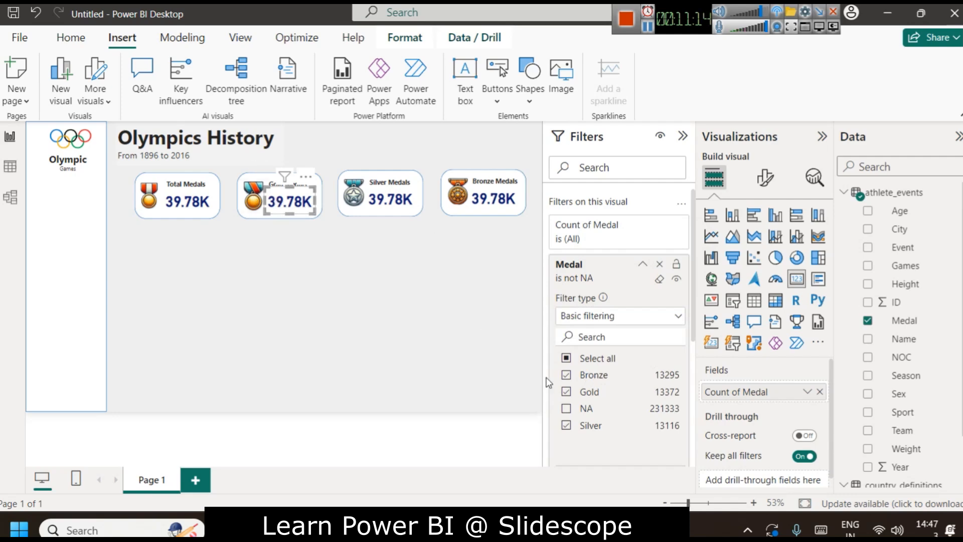
{"action": "left_click", "coordinate": [567, 359]}
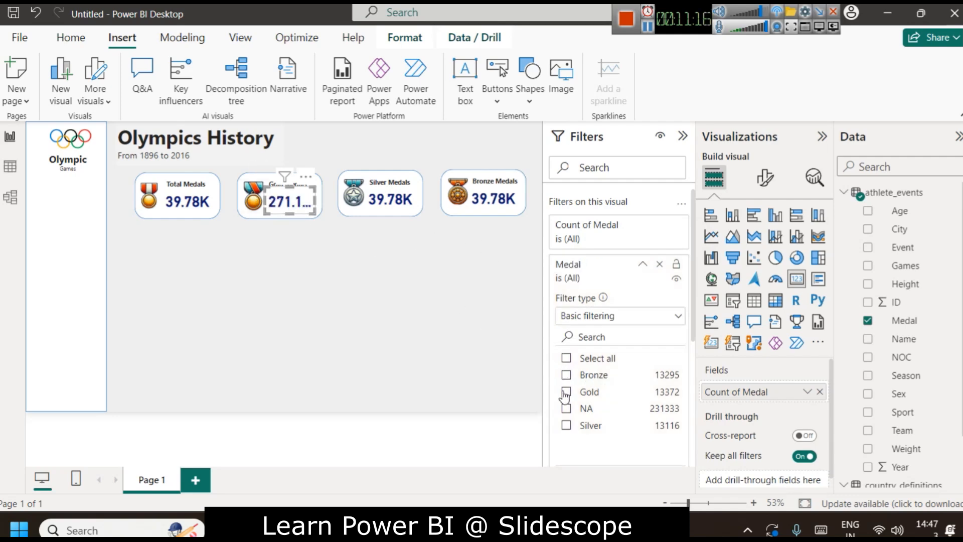
{"action": "left_click", "coordinate": [566, 392]}
{"action": "left_click", "coordinate": [300, 287]}
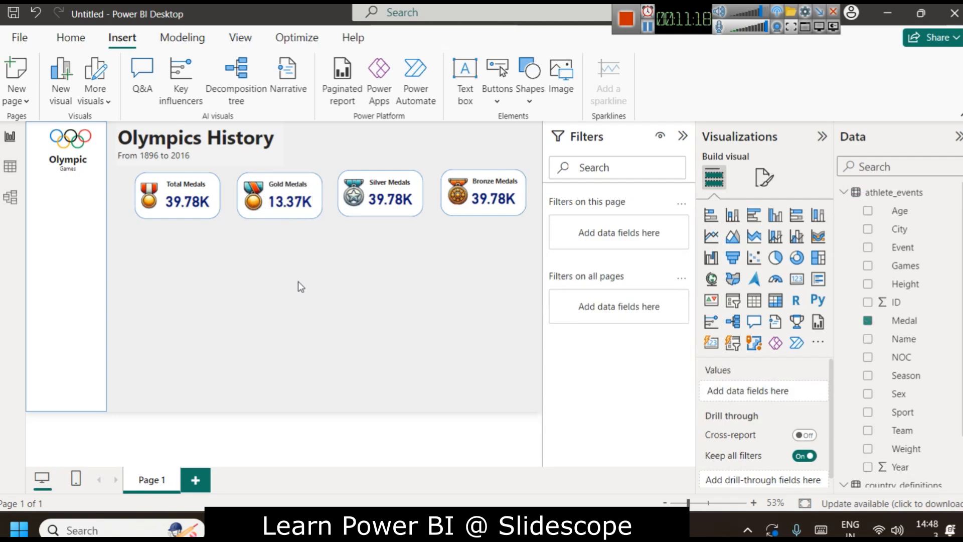
- Filter the Silver Medals card's count to only the Silver value of the Medal field
{"action": "left_click", "coordinate": [385, 201]}
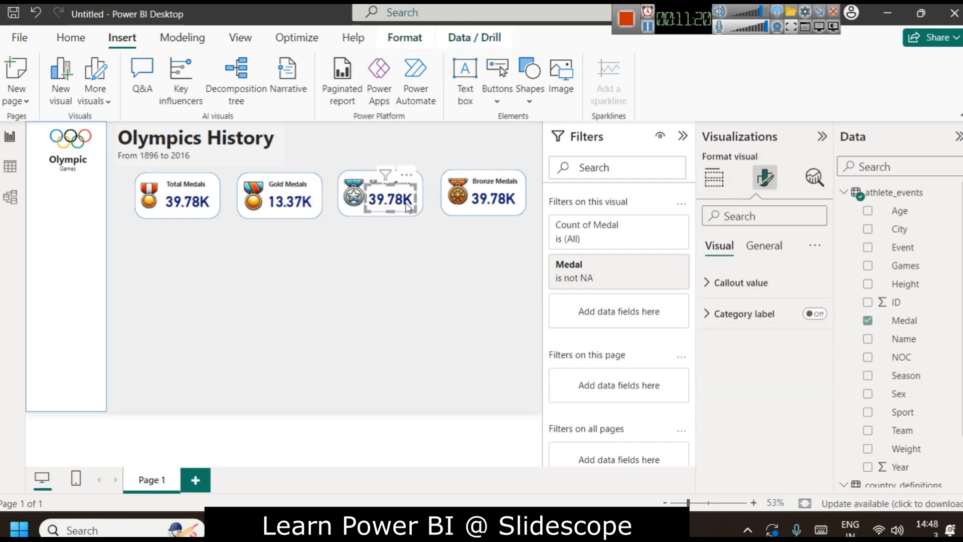
{"action": "mouse_move", "coordinate": [645, 269]}
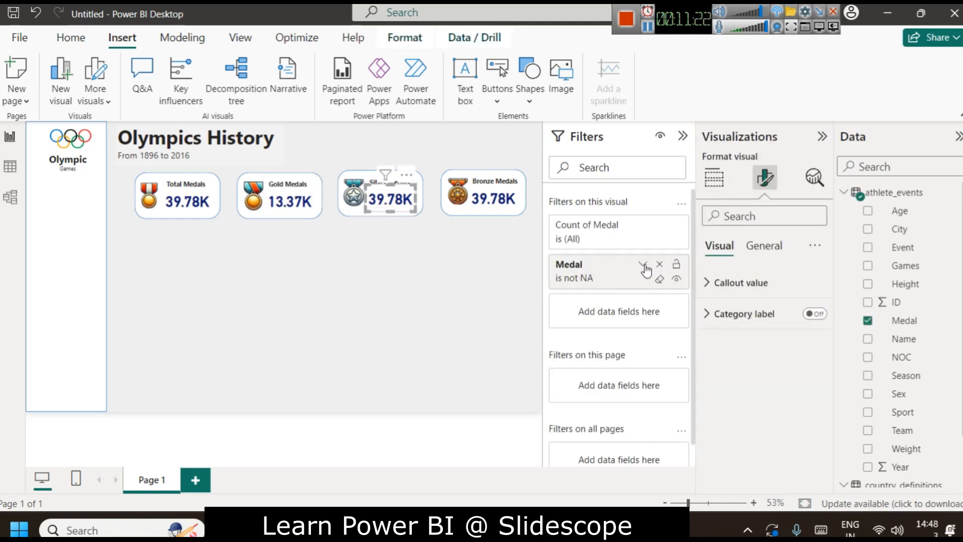
{"action": "left_click", "coordinate": [643, 265]}
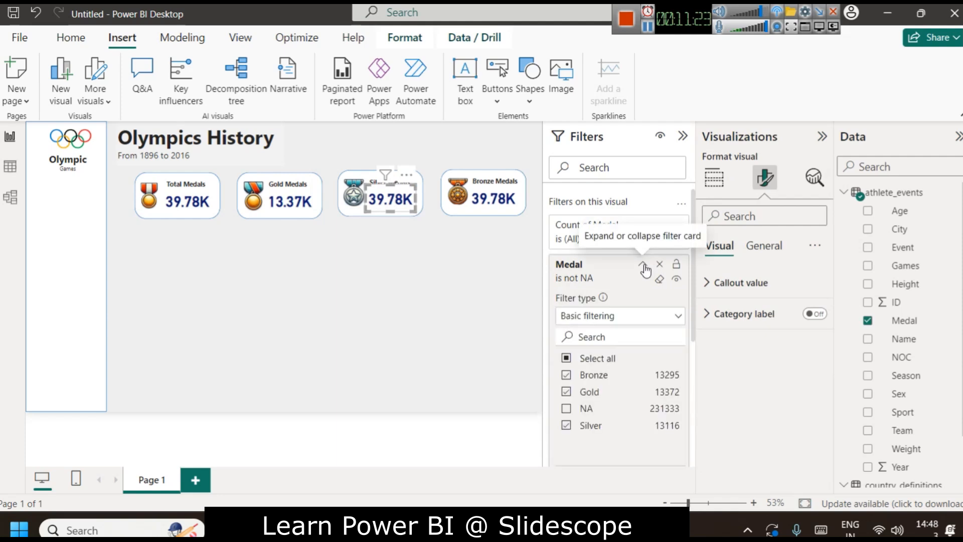
{"action": "left_click", "coordinate": [569, 359]}
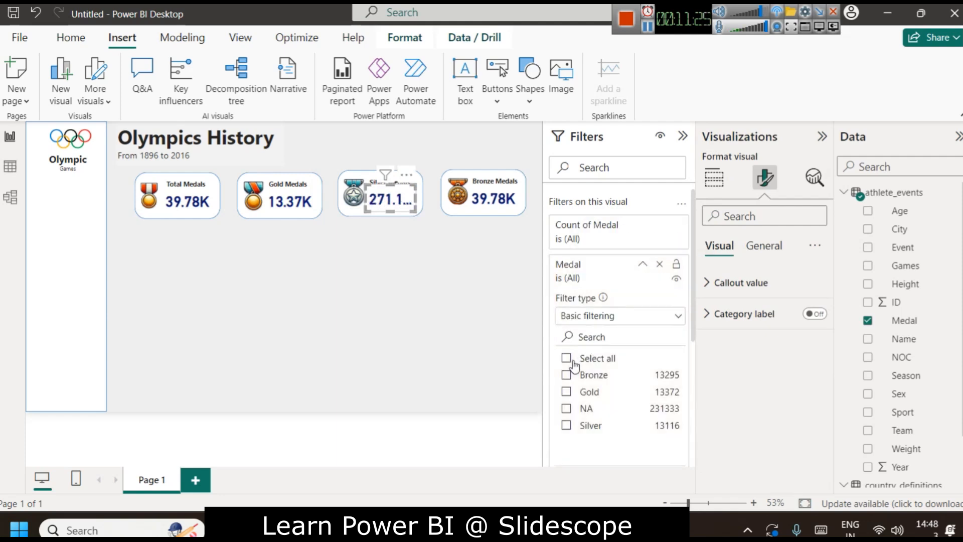
{"action": "left_click", "coordinate": [567, 426]}
{"action": "left_click", "coordinate": [371, 314]}
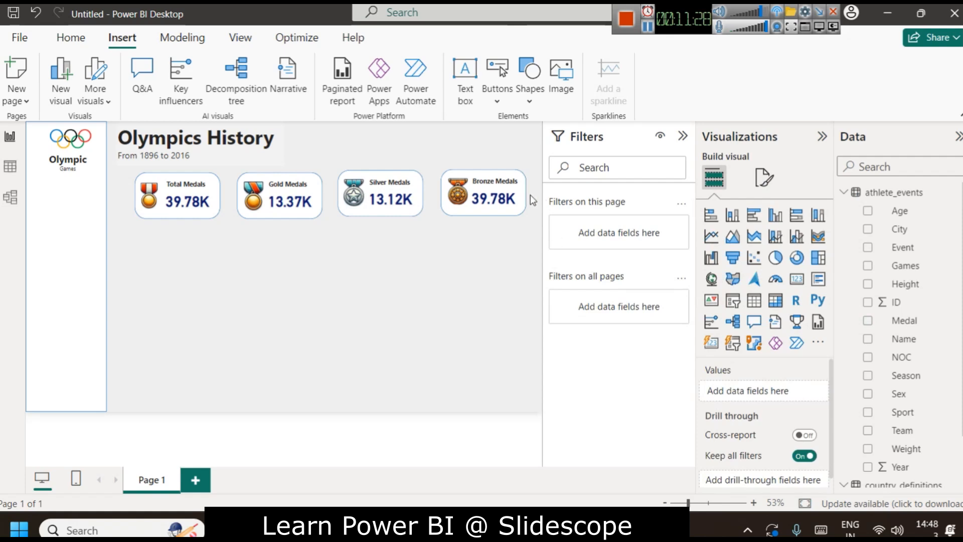
- Filter the Bronze Medals card's count to only the Bronze value of the Medal field and collapse the filter settings
{"action": "left_click", "coordinate": [504, 200]}
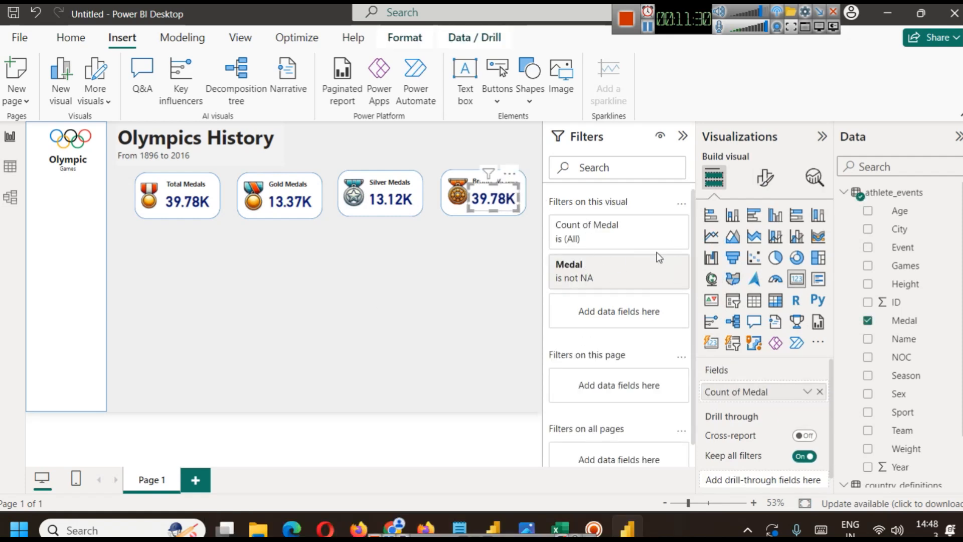
{"action": "left_click", "coordinate": [643, 265]}
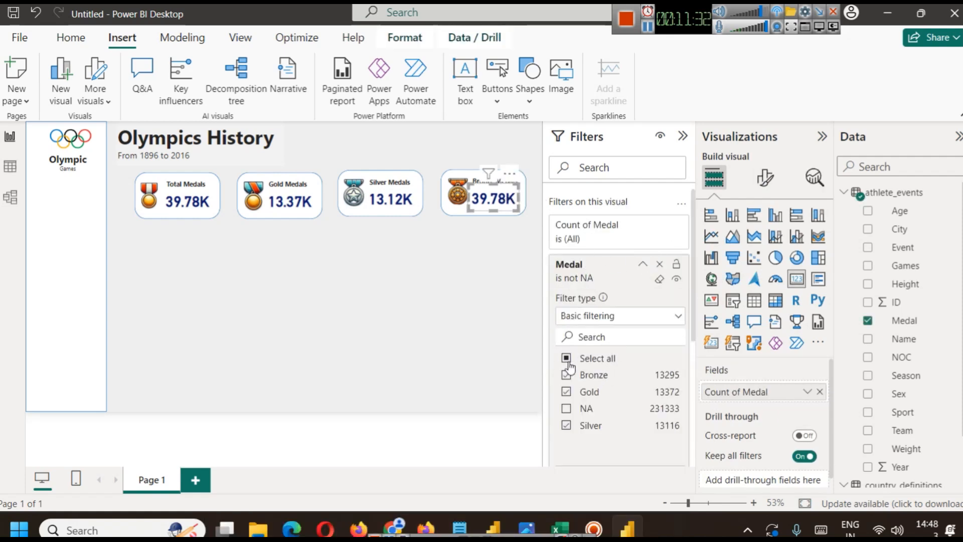
{"action": "left_click", "coordinate": [567, 359]}
{"action": "left_click", "coordinate": [567, 375]}
{"action": "left_click", "coordinate": [496, 362]}
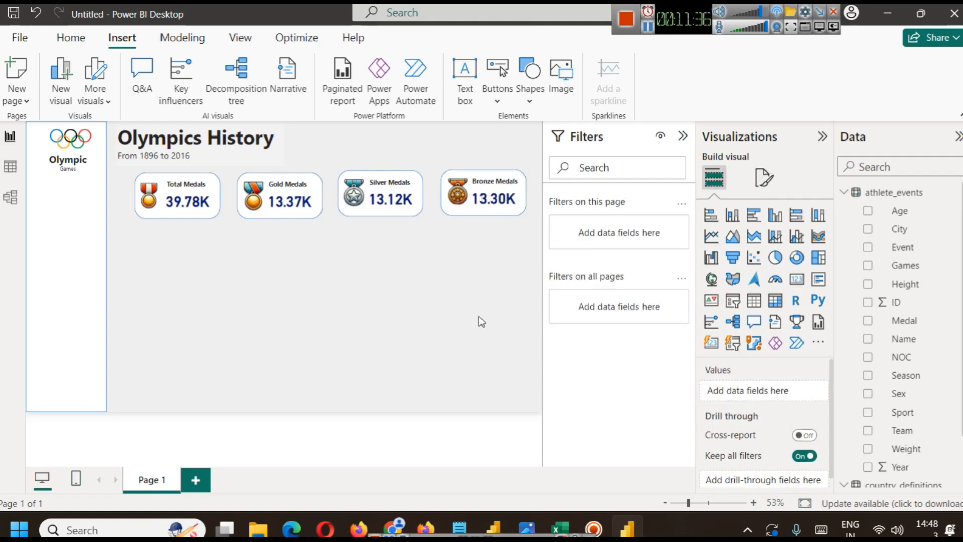
{"action": "left_click", "coordinate": [684, 136]}
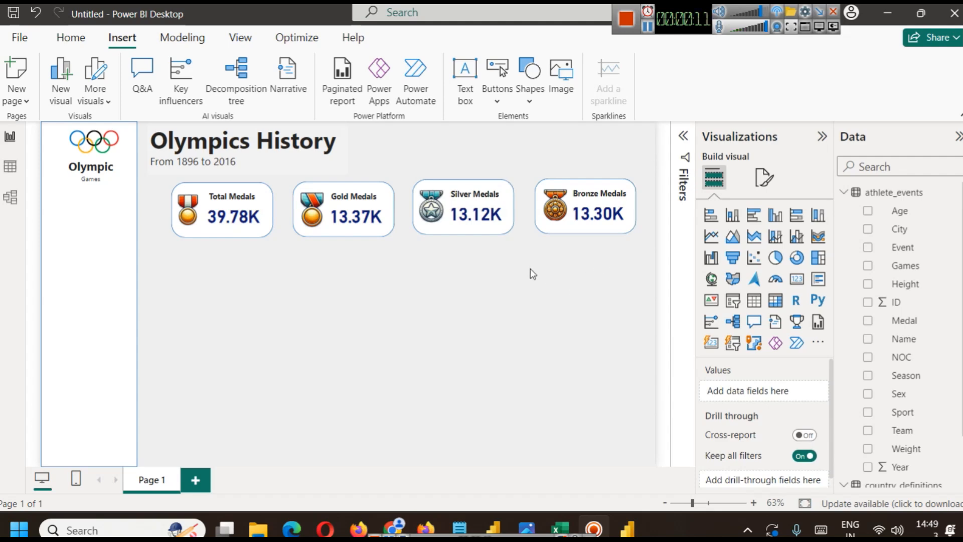
- Try the Gold Medals count with its callout value's display units set to None, and undo the change
{"action": "left_click", "coordinate": [355, 216]}
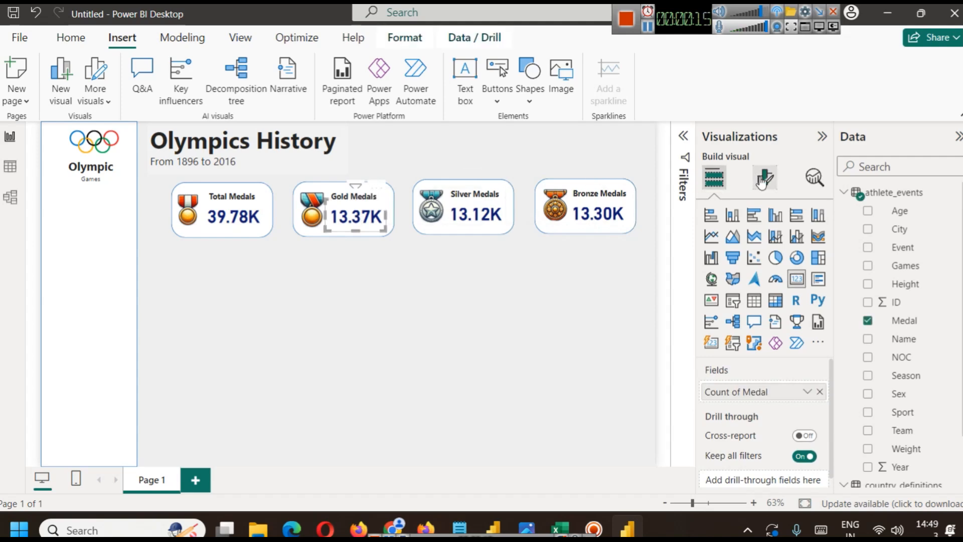
{"action": "left_click", "coordinate": [765, 177]}
{"action": "left_click", "coordinate": [755, 284]}
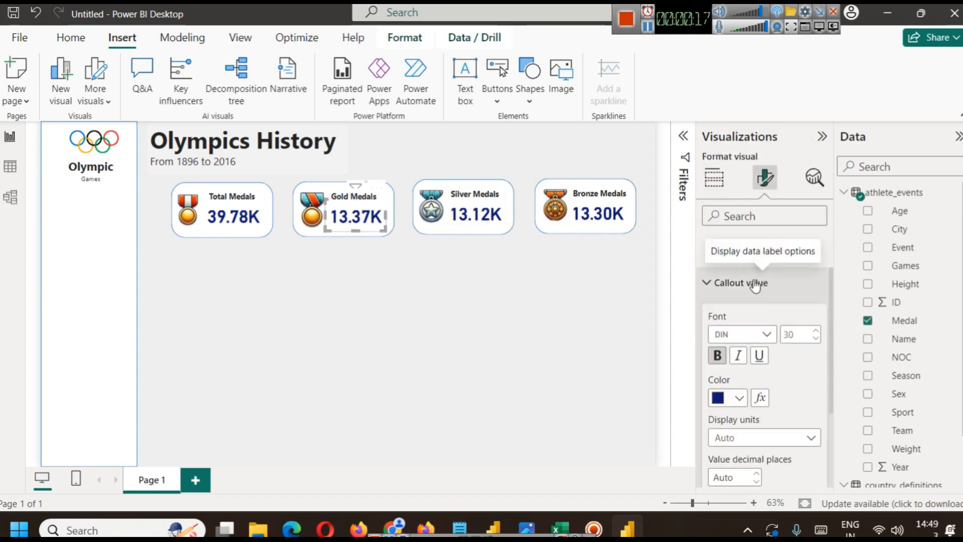
{"action": "scroll", "coordinate": [767, 305], "scroll_direction": "down", "scroll_amount": 3}
{"action": "left_click", "coordinate": [773, 362]}
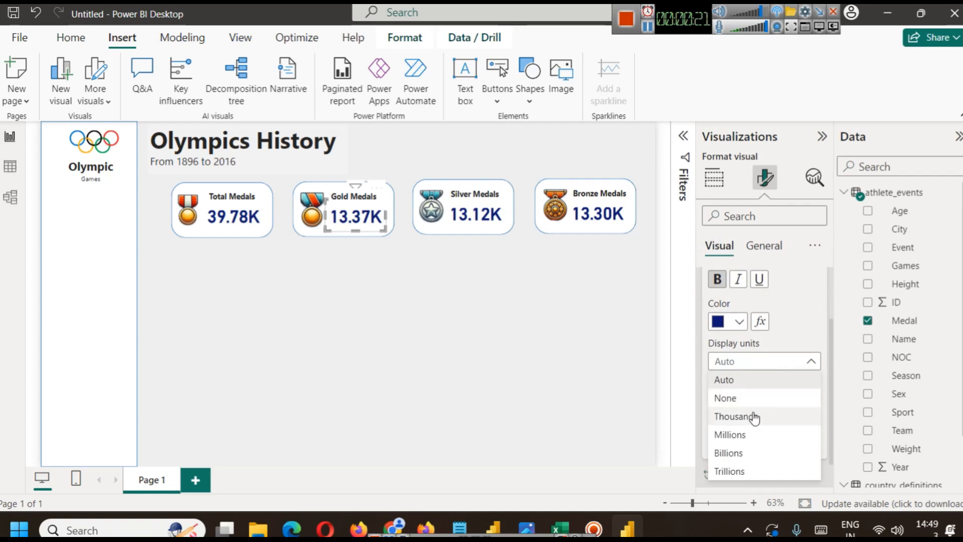
{"action": "left_click", "coordinate": [737, 399]}
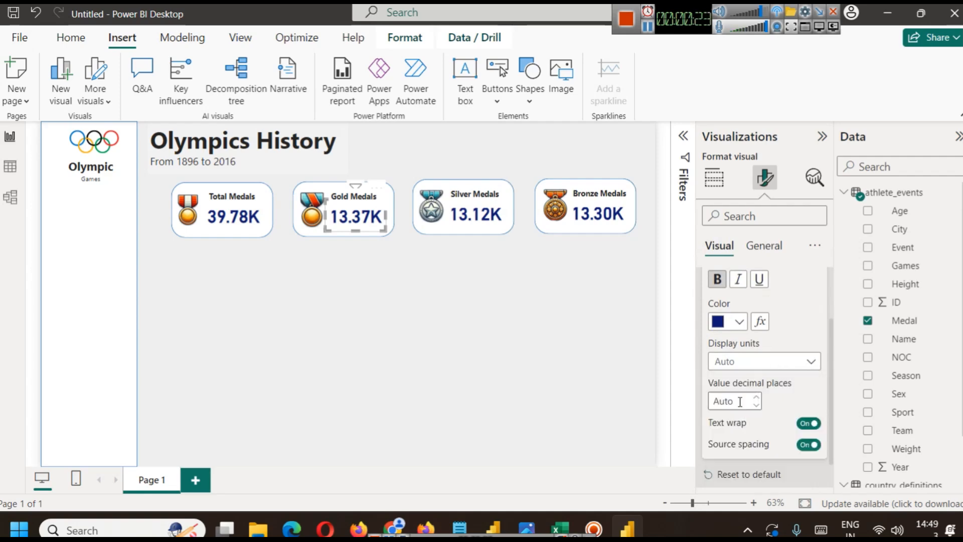
{"action": "left_click", "coordinate": [377, 287]}
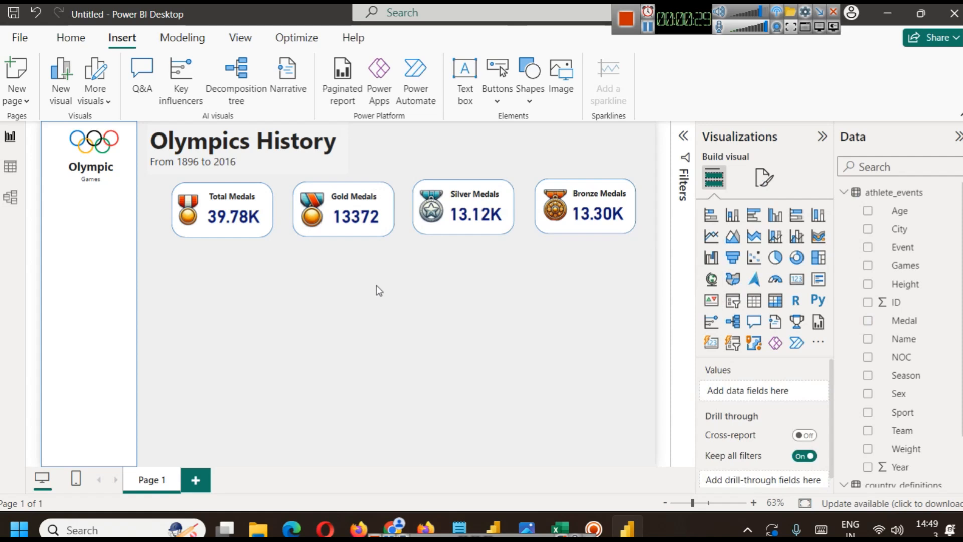
{"action": "key", "text": "ctrl+z"}
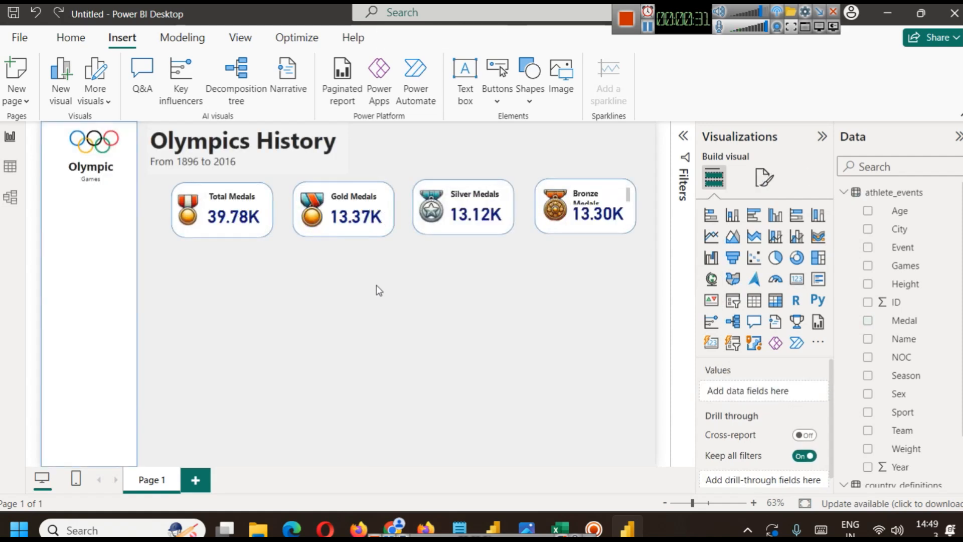
- Turn off the border of the rounded background shapes behind the Total Medals and Gold Medals cards
{"action": "left_click", "coordinate": [648, 27]}
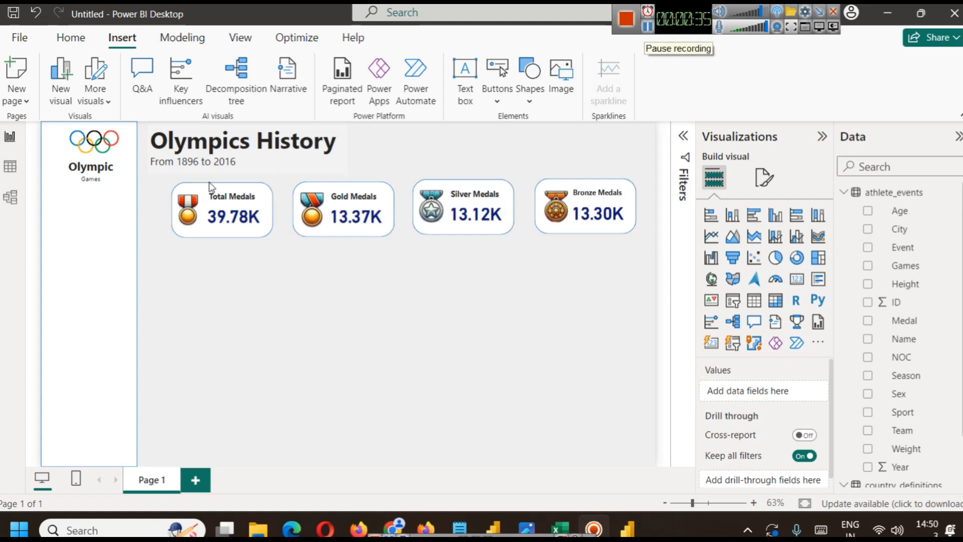
{"action": "left_click", "coordinate": [184, 192]}
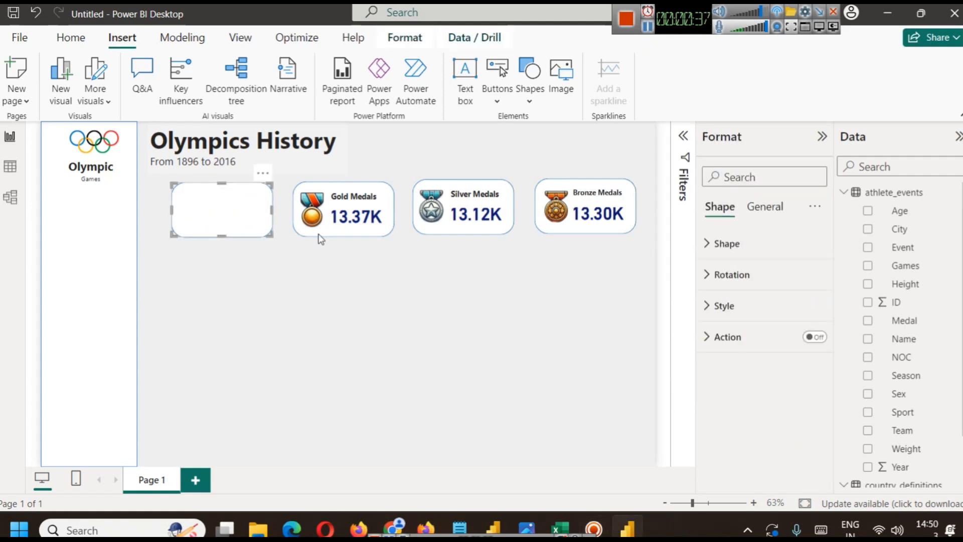
{"action": "left_click", "coordinate": [780, 208]}
{"action": "left_click", "coordinate": [733, 314]}
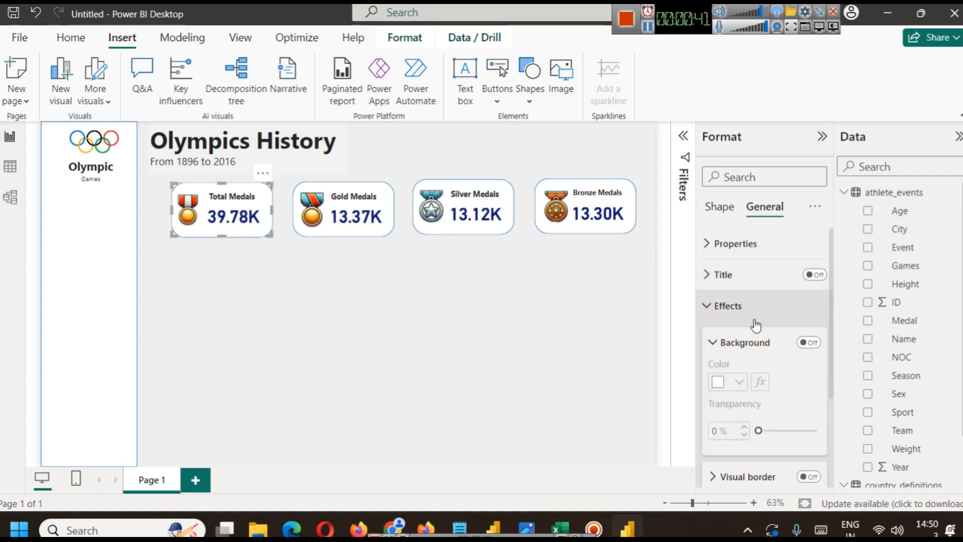
{"action": "scroll", "coordinate": [761, 320], "scroll_direction": "down", "scroll_amount": 3}
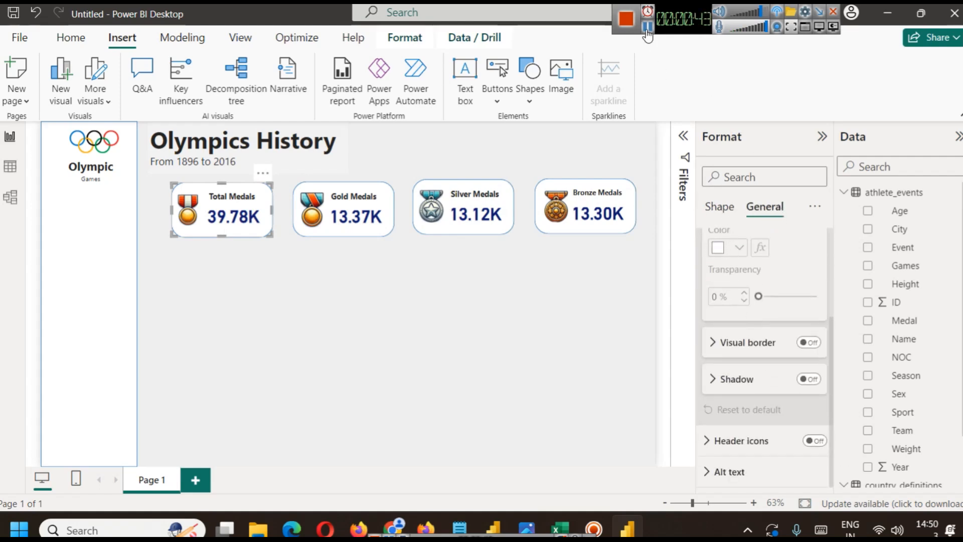
{"action": "left_click", "coordinate": [648, 27]}
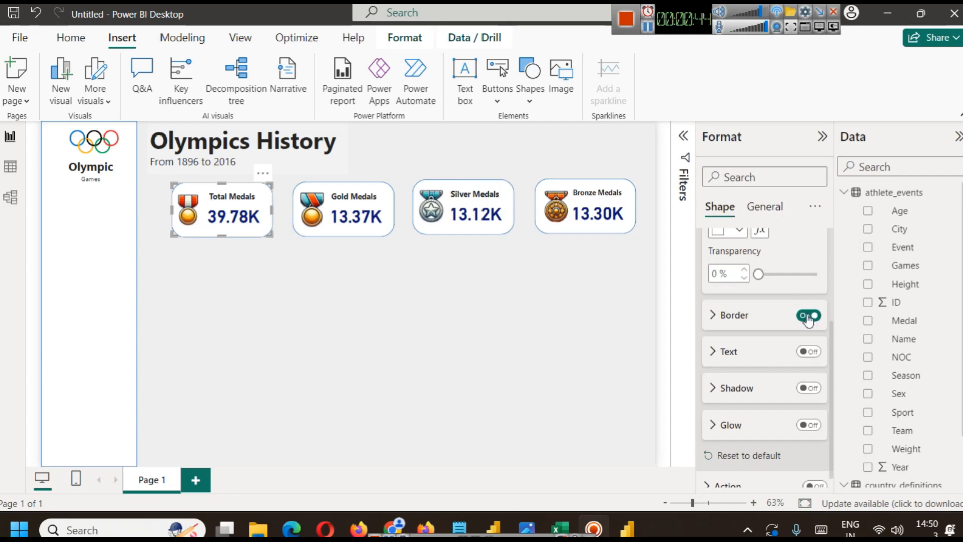
{"action": "left_click", "coordinate": [374, 193]}
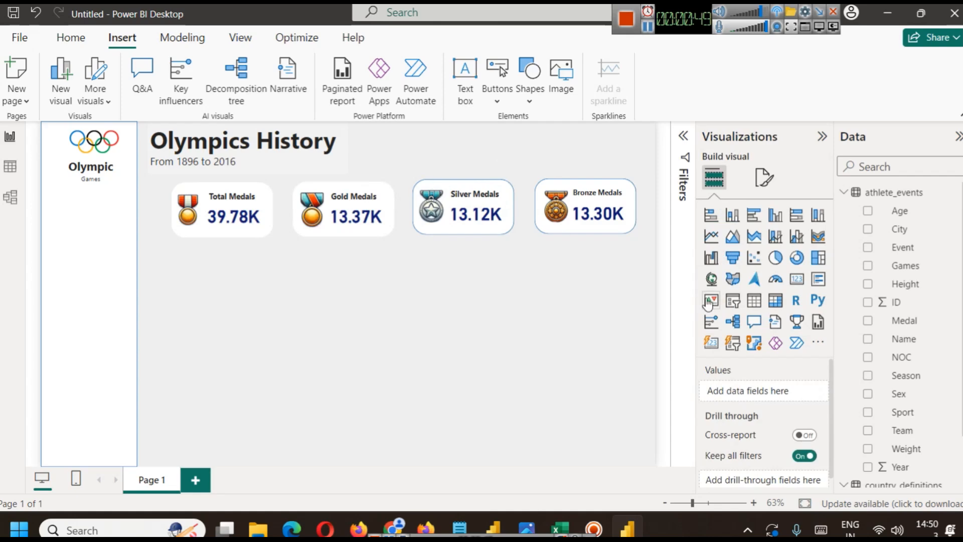
- Turn off the border of the rounded background shapes behind the Silver Medals and Bronze Medals cards
{"action": "left_click", "coordinate": [494, 201]}
{"action": "left_click", "coordinate": [746, 307]}
{"action": "scroll", "coordinate": [760, 362], "scroll_direction": "down", "scroll_amount": 3}
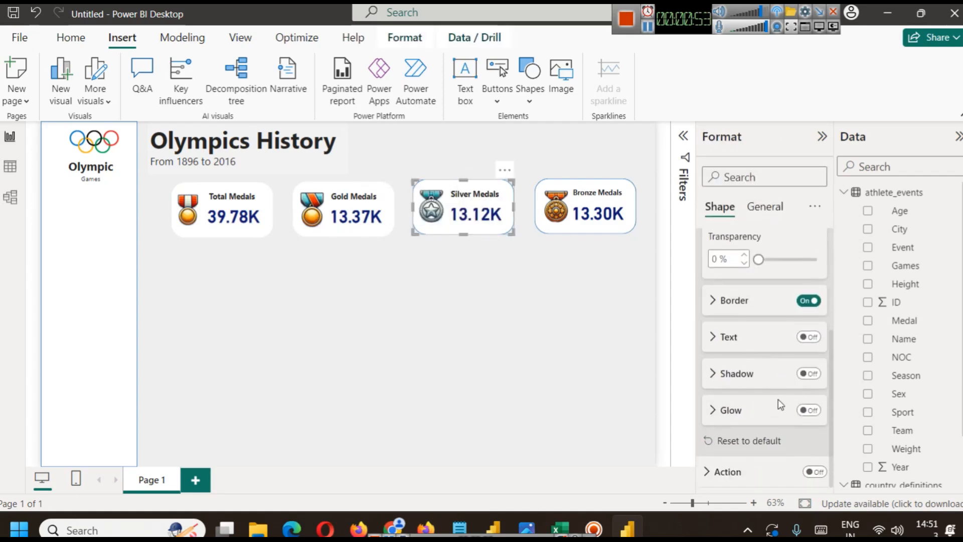
{"action": "scroll", "coordinate": [782, 384], "scroll_direction": "up", "scroll_amount": 3}
{"action": "left_click", "coordinate": [809, 376]}
{"action": "left_click", "coordinate": [391, 324]}
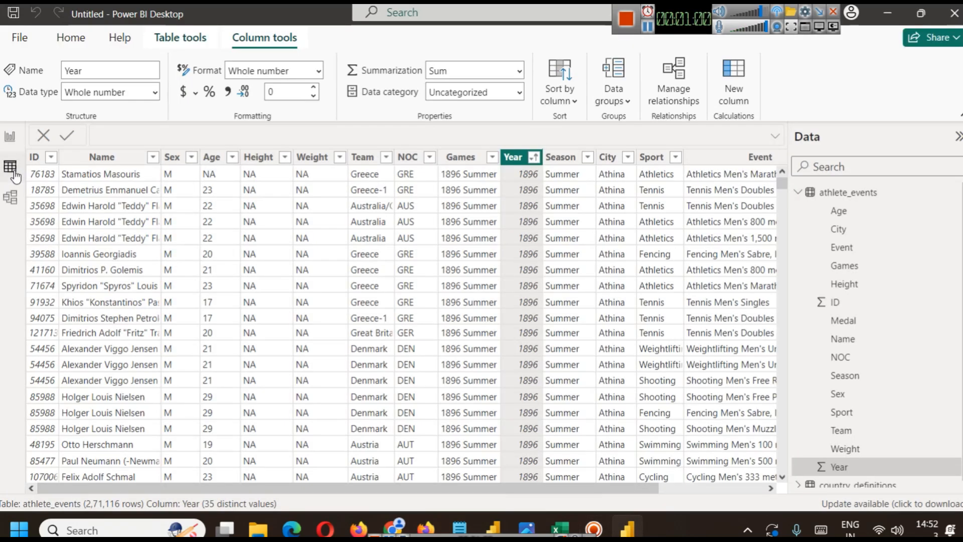
- Add an empty filled map to the report page and size it to span below the Total Medals and Gold Medals cards
{"action": "left_click", "coordinate": [10, 167]}
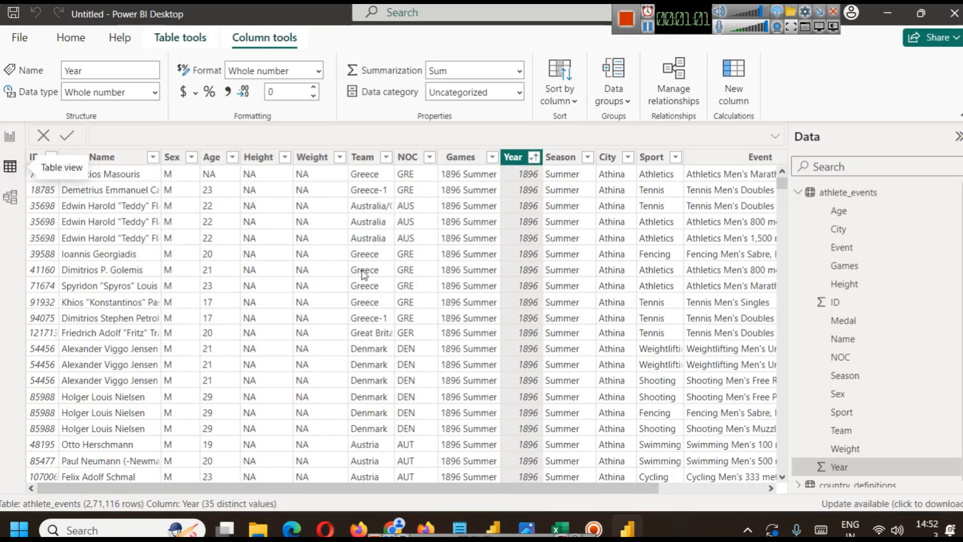
{"action": "left_click", "coordinate": [10, 136]}
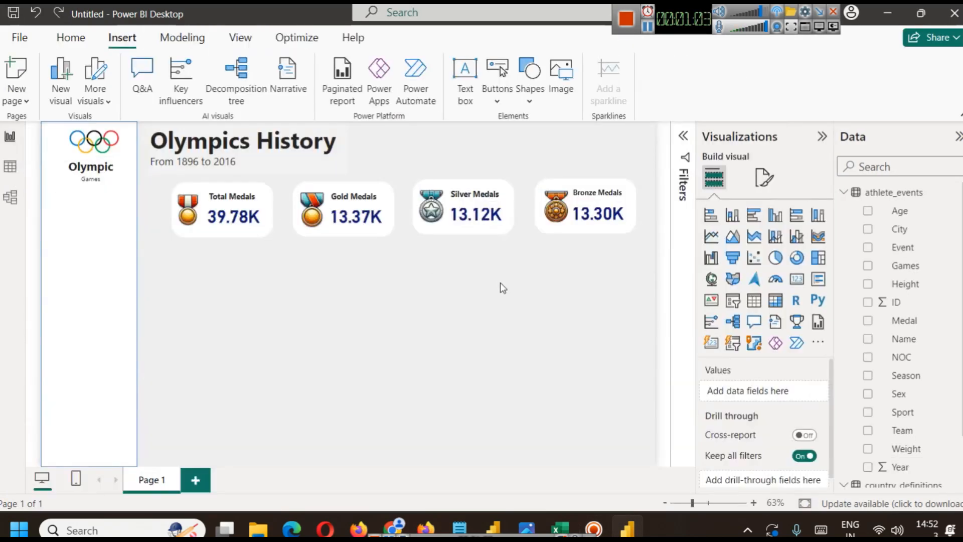
{"action": "left_click", "coordinate": [733, 285]}
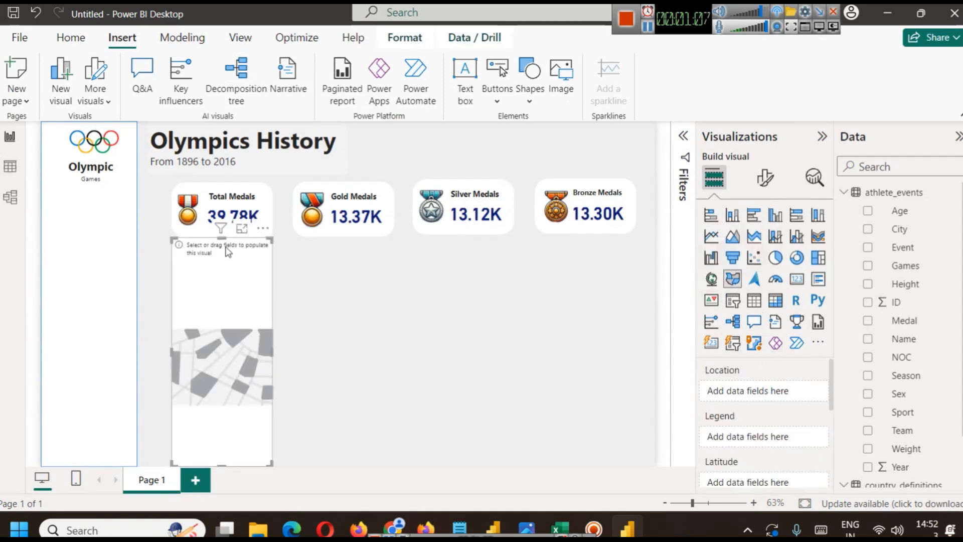
{"action": "left_click_drag", "start_coordinate": [221, 238], "coordinate": [397, 304]}
{"action": "left_click_drag", "start_coordinate": [279, 336], "coordinate": [282, 345]}
{"action": "left_click", "coordinate": [473, 314]}
{"action": "left_click", "coordinate": [353, 295]}
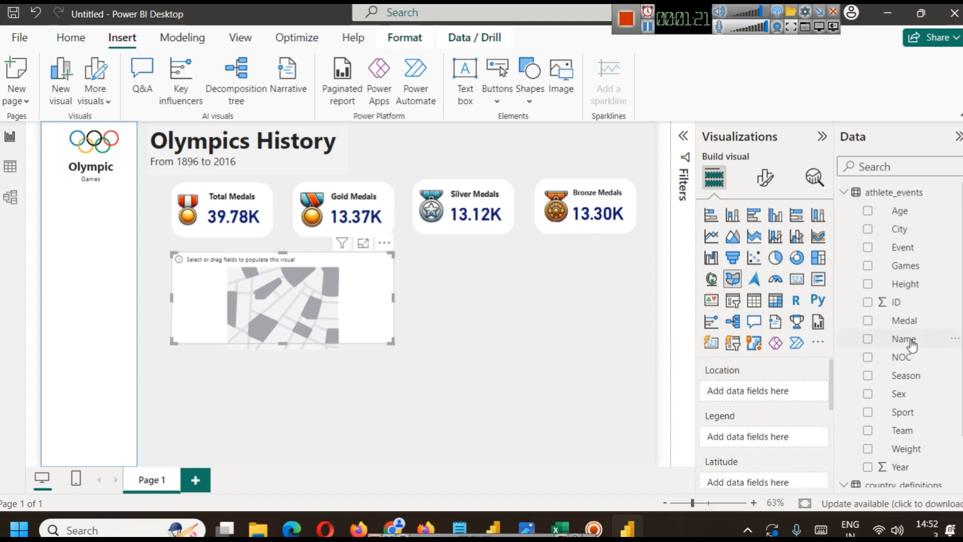
- Examine the values in the Team and NOC columns of the athlete_events table
{"action": "scroll", "coordinate": [952, 408], "scroll_direction": "down", "scroll_amount": 2}
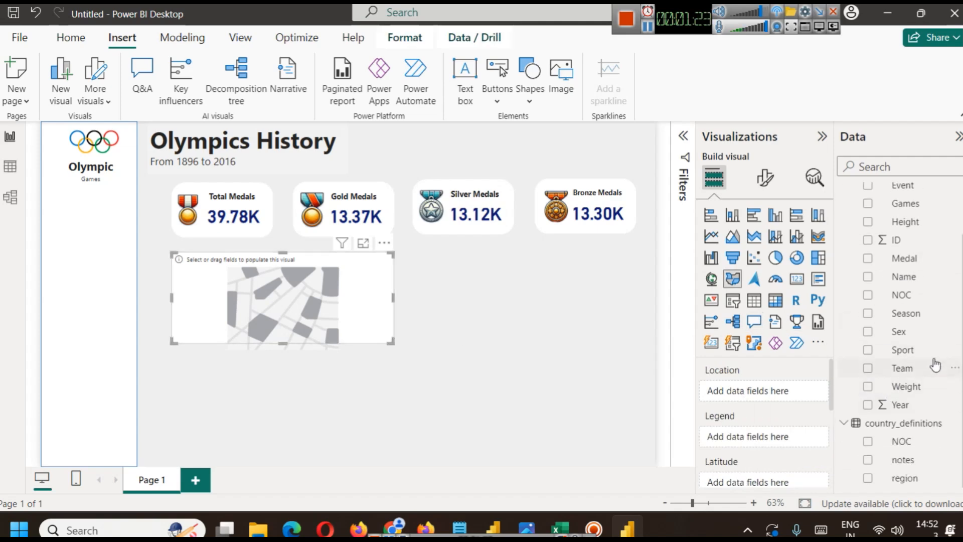
{"action": "scroll", "coordinate": [928, 401], "scroll_direction": "up", "scroll_amount": 2}
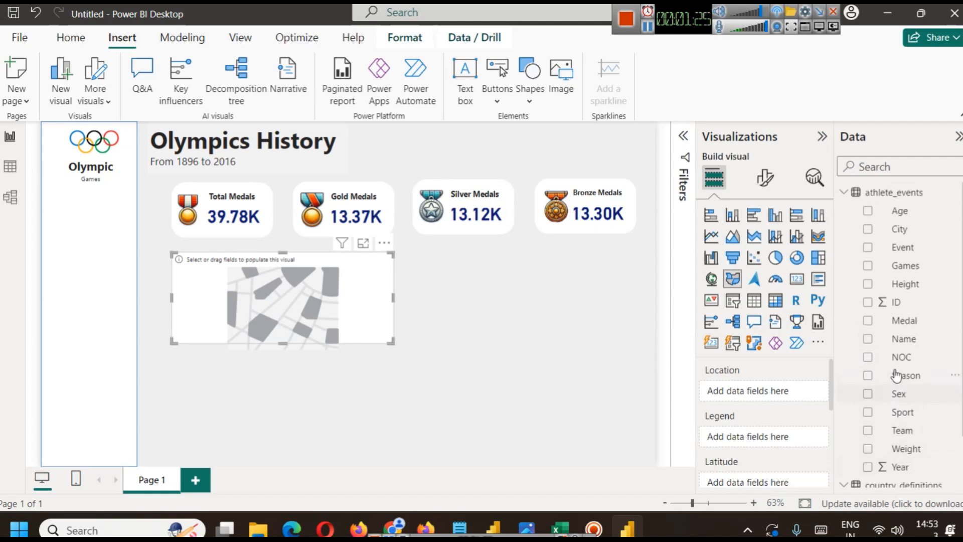
{"action": "left_click", "coordinate": [10, 166]}
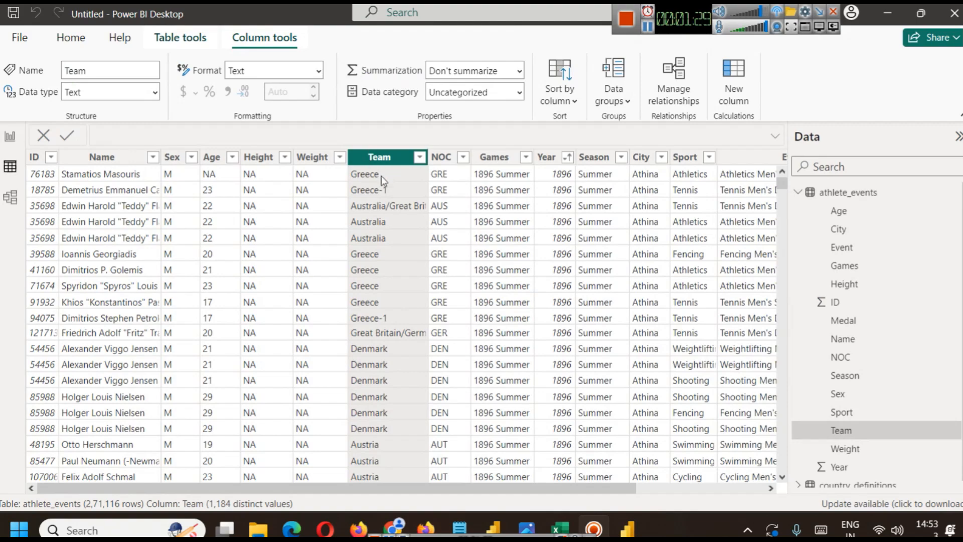
{"action": "scroll", "coordinate": [381, 221], "scroll_direction": "down", "scroll_amount": 12}
{"action": "scroll", "coordinate": [380, 226], "scroll_direction": "up", "scroll_amount": 10}
{"action": "scroll", "coordinate": [380, 226], "scroll_direction": "up", "scroll_amount": 3}
{"action": "left_click", "coordinate": [440, 158]}
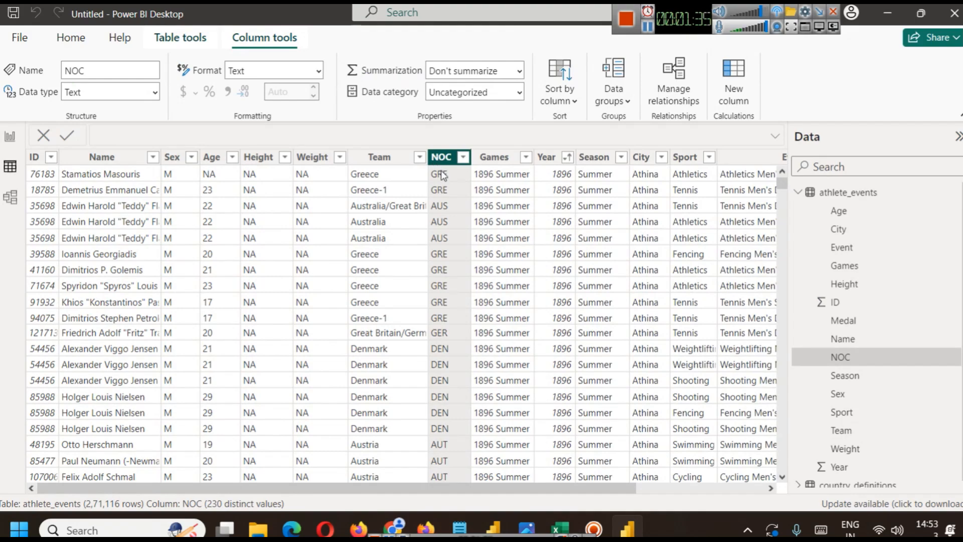
{"action": "scroll", "coordinate": [496, 333], "scroll_direction": "down", "scroll_amount": 7}
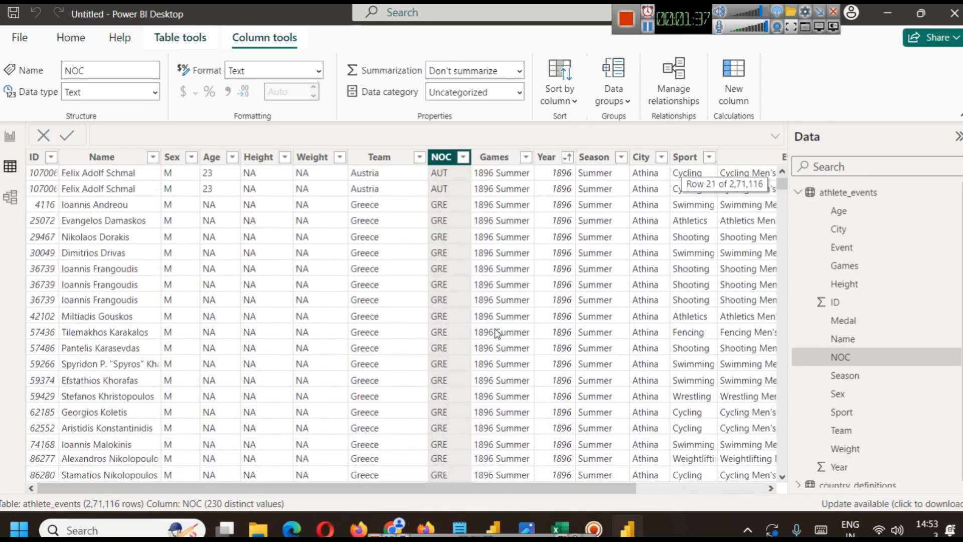
{"action": "scroll", "coordinate": [496, 334], "scroll_direction": "down", "scroll_amount": 20}
{"action": "scroll", "coordinate": [480, 323], "scroll_direction": "up", "scroll_amount": 20}
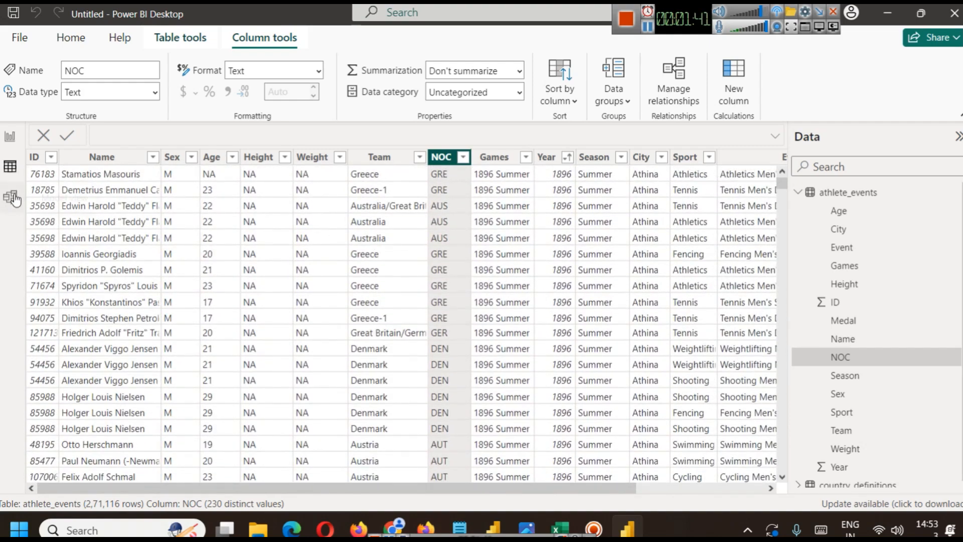
- Try to relate the NOC columns of athlete_events and country_definitions with Many to one cardinality
{"action": "left_click", "coordinate": [14, 199]}
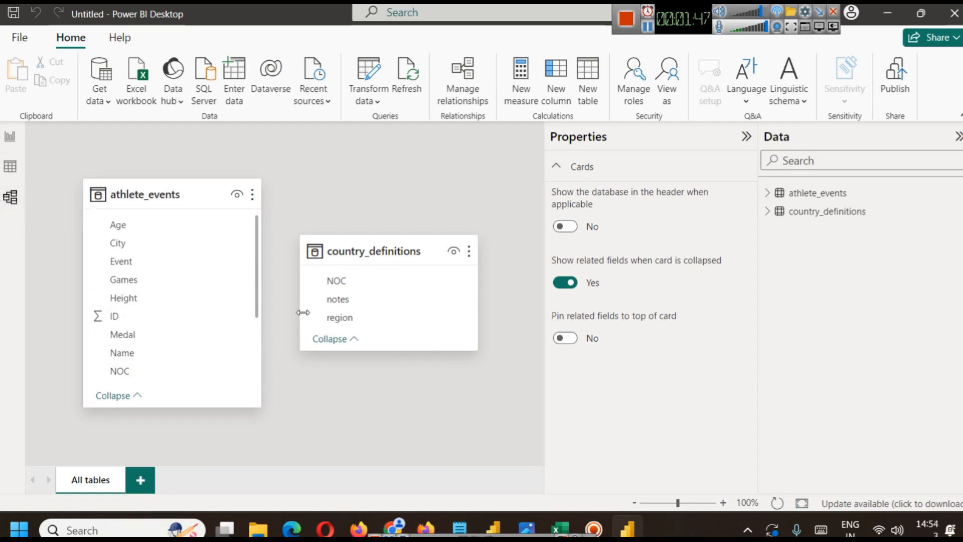
{"action": "scroll", "coordinate": [170, 331], "scroll_direction": "down", "scroll_amount": 2}
{"action": "left_click_drag", "start_coordinate": [172, 263], "coordinate": [342, 287]}
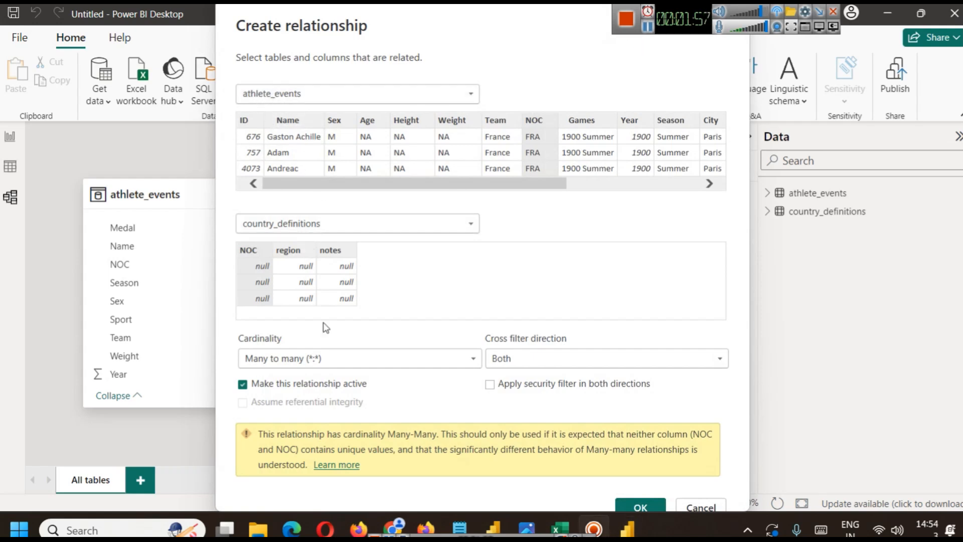
{"action": "left_click", "coordinate": [331, 355]}
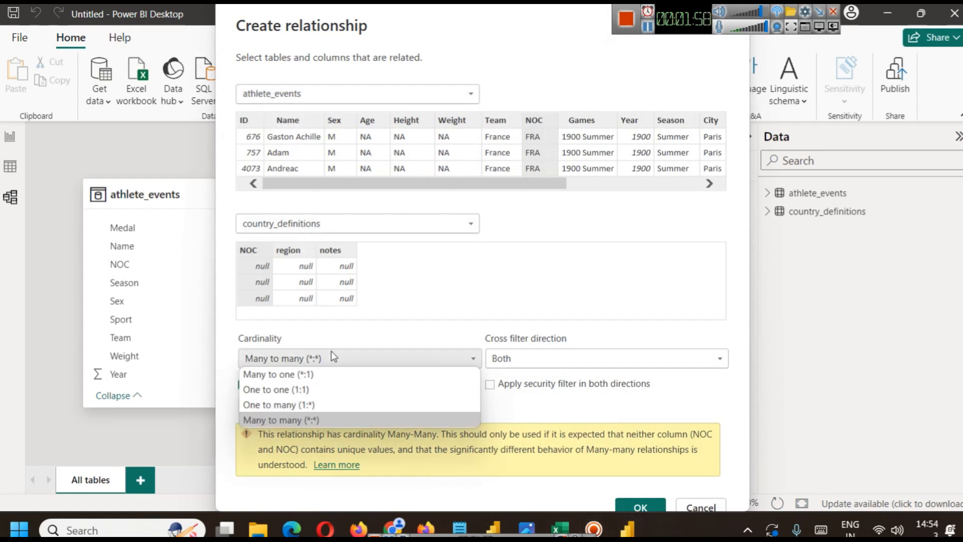
{"action": "left_click", "coordinate": [341, 377]}
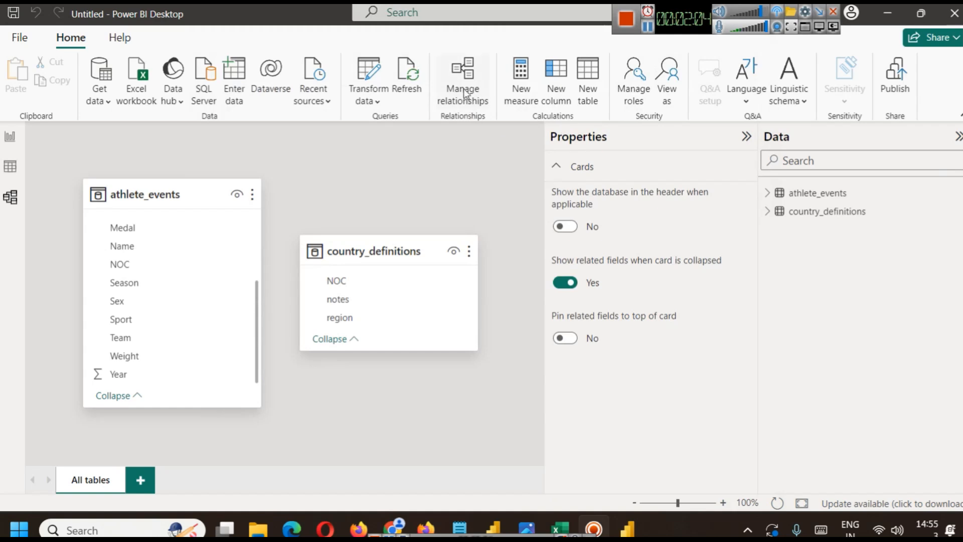
{"action": "left_click", "coordinate": [466, 93]}
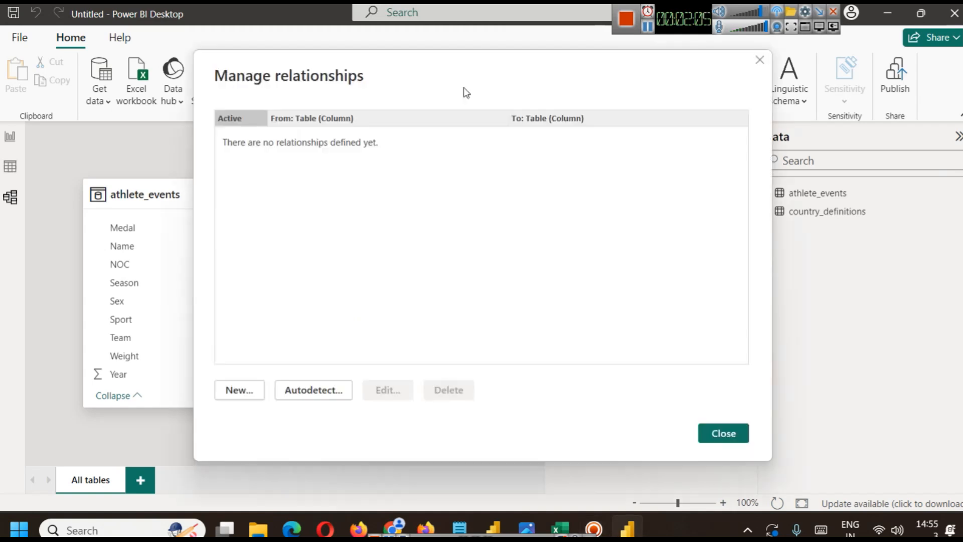
{"action": "left_click", "coordinate": [243, 394]}
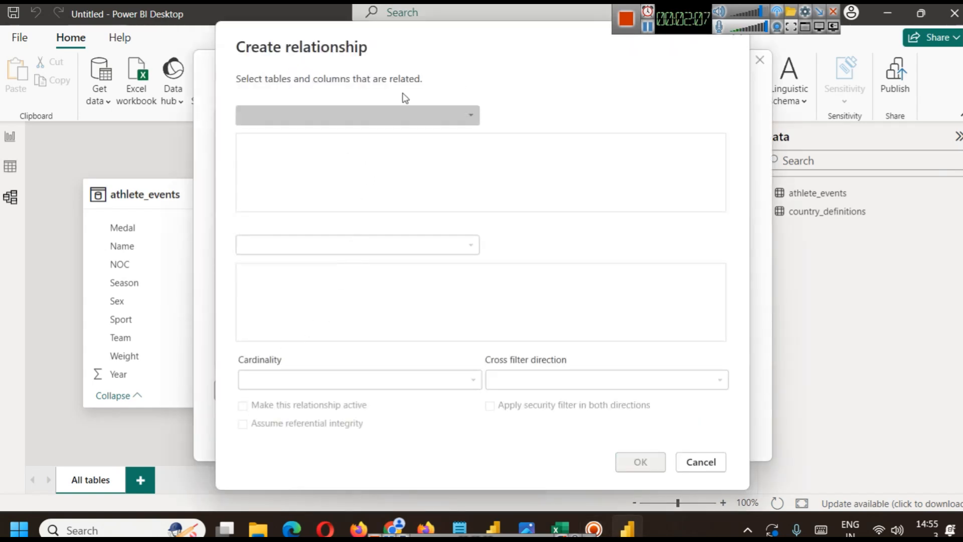
{"action": "left_click", "coordinate": [427, 117]}
{"action": "left_click", "coordinate": [337, 148]}
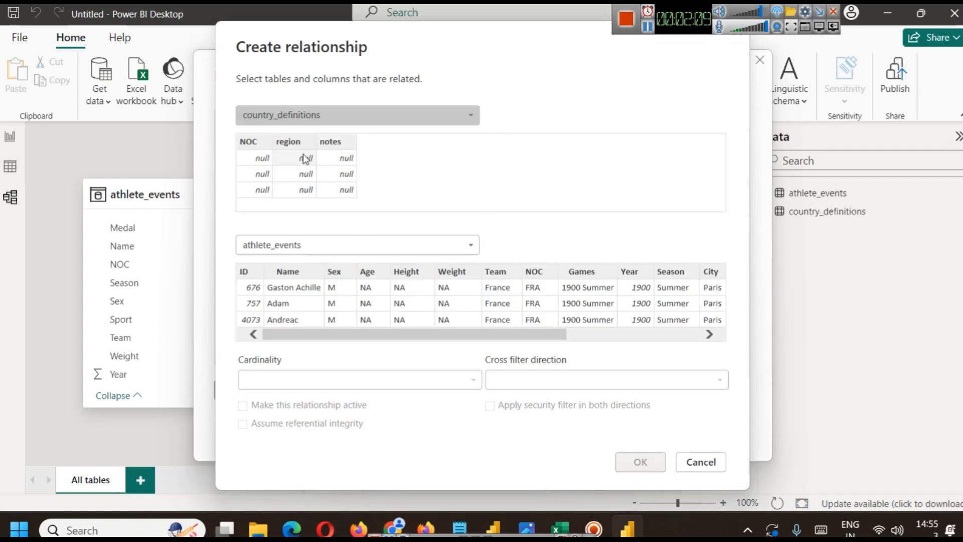
{"action": "left_click", "coordinate": [260, 157]}
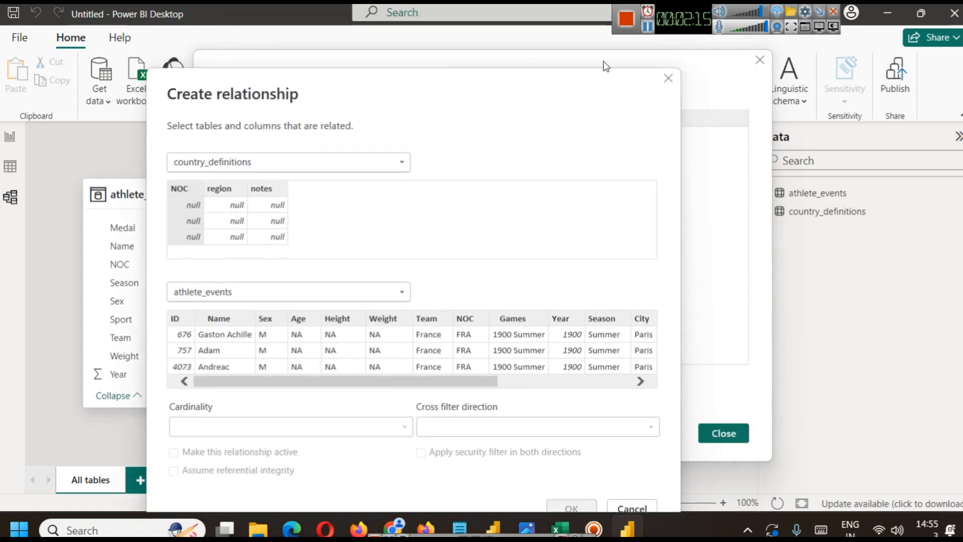
{"action": "left_click", "coordinate": [668, 79]}
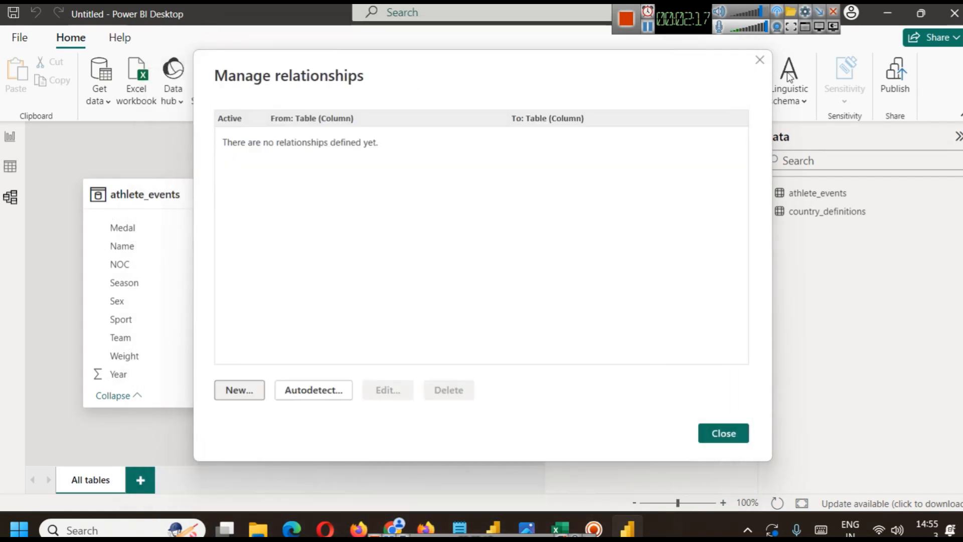
{"action": "left_click", "coordinate": [759, 60]}
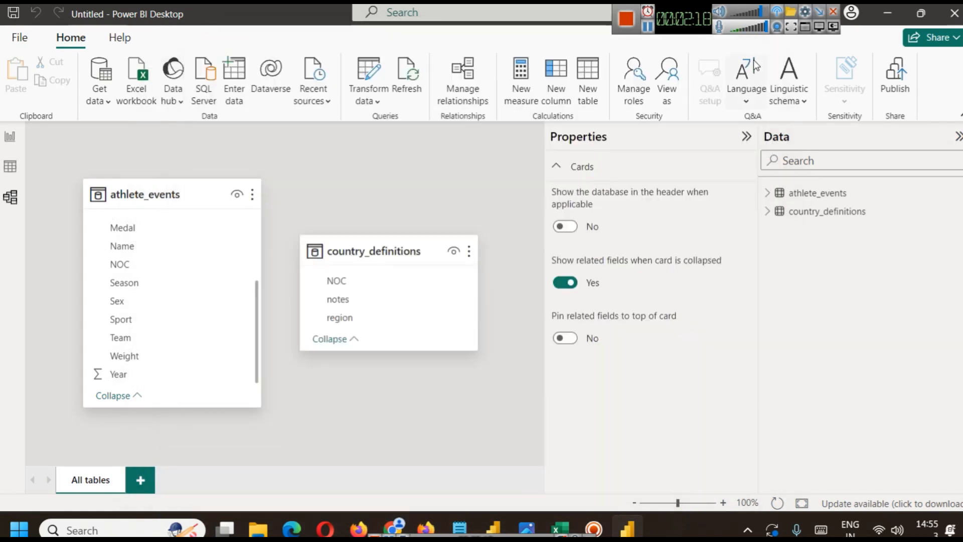
- Inspect the NOC, notes and region columns of the country_definitions table in the table view
{"action": "left_click", "coordinate": [6, 169]}
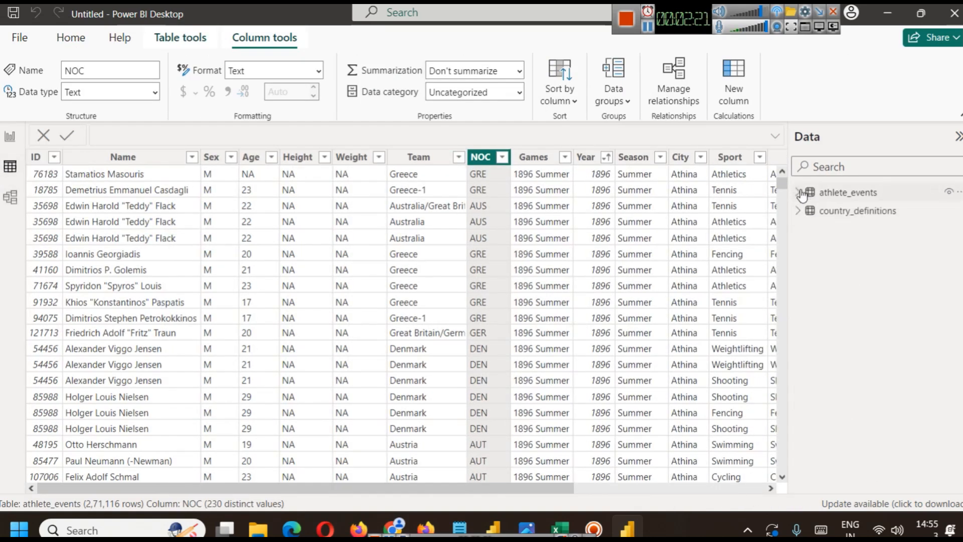
{"action": "left_click", "coordinate": [826, 193]}
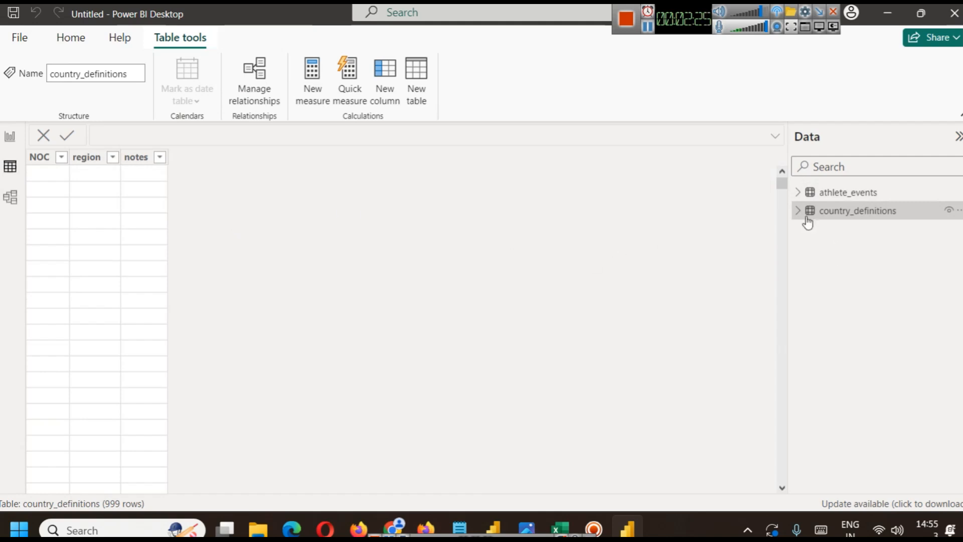
{"action": "left_click", "coordinate": [798, 211]}
{"action": "left_click", "coordinate": [835, 229]}
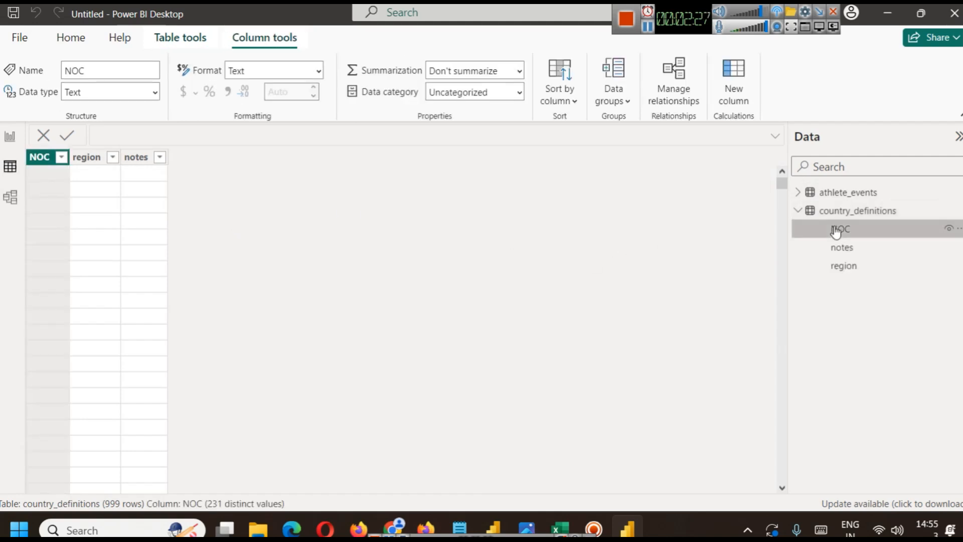
{"action": "left_click", "coordinate": [842, 248]}
{"action": "left_click", "coordinate": [844, 265]}
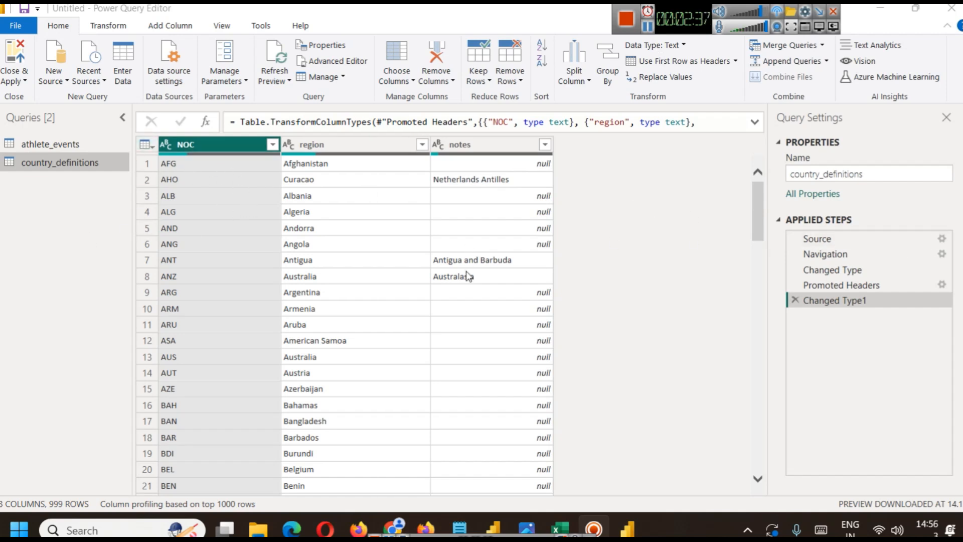
- Review the country_definitions query's rows in the Power Query Editor, and close and apply the query
{"action": "left_click_drag", "start_coordinate": [755, 198], "coordinate": [778, 77]}
{"action": "left_click", "coordinate": [14, 79]}
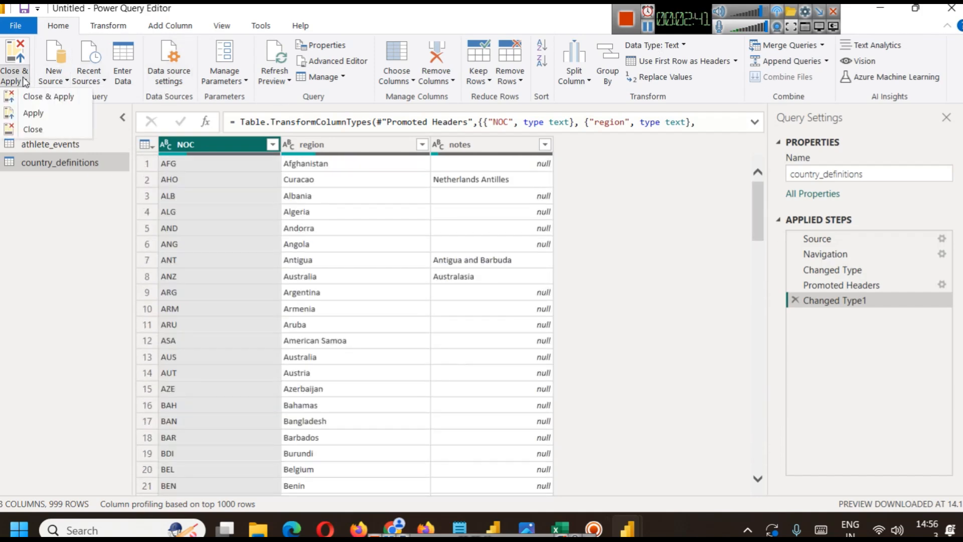
{"action": "left_click", "coordinate": [36, 98]}
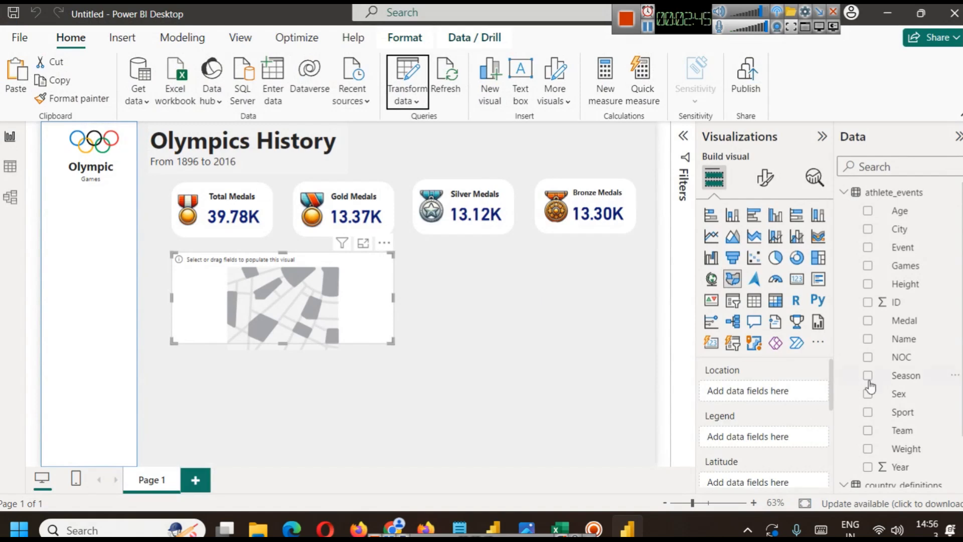
- Delete the country_definitions table from the data model
{"action": "scroll", "coordinate": [870, 386], "scroll_direction": "down", "scroll_amount": 1}
{"action": "left_click", "coordinate": [11, 168]}
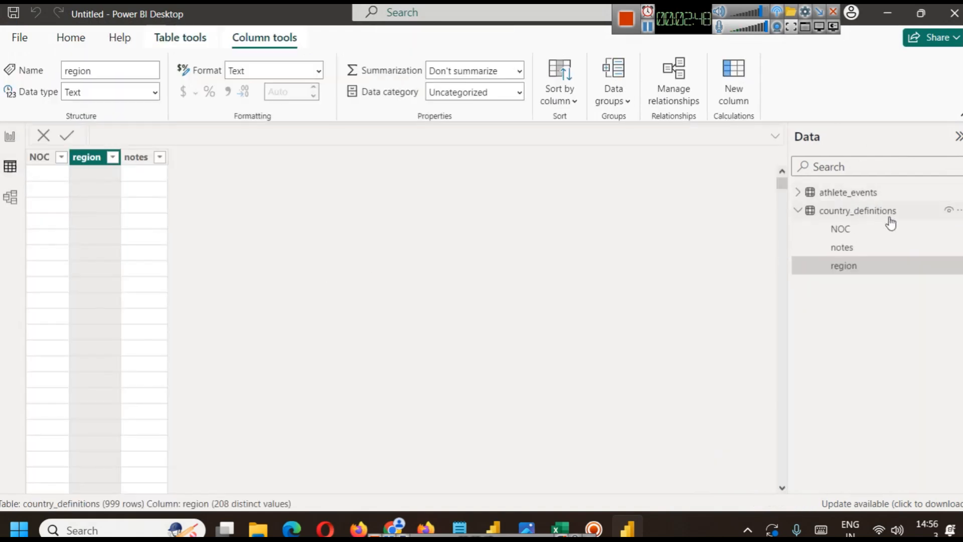
{"action": "left_click", "coordinate": [958, 210]}
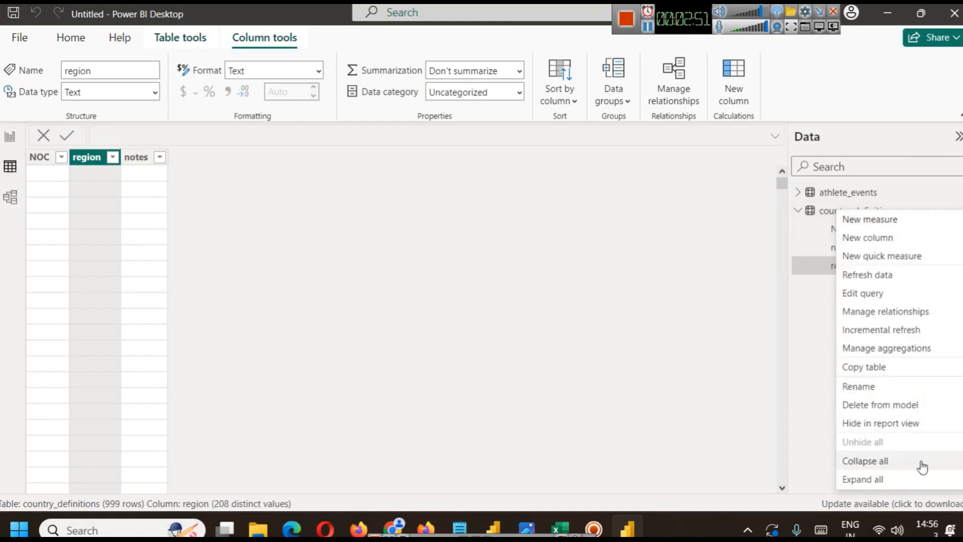
{"action": "left_click", "coordinate": [898, 404]}
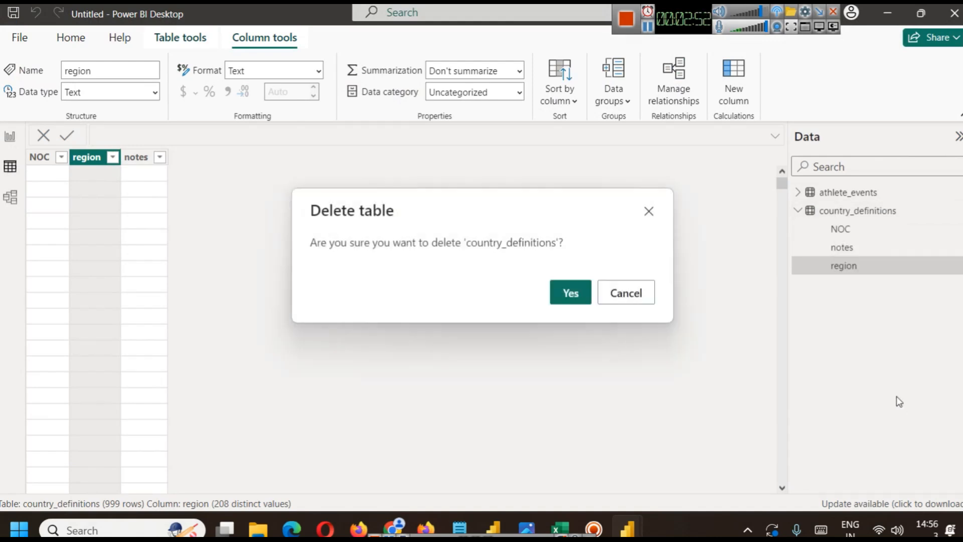
{"action": "left_click", "coordinate": [575, 297]}
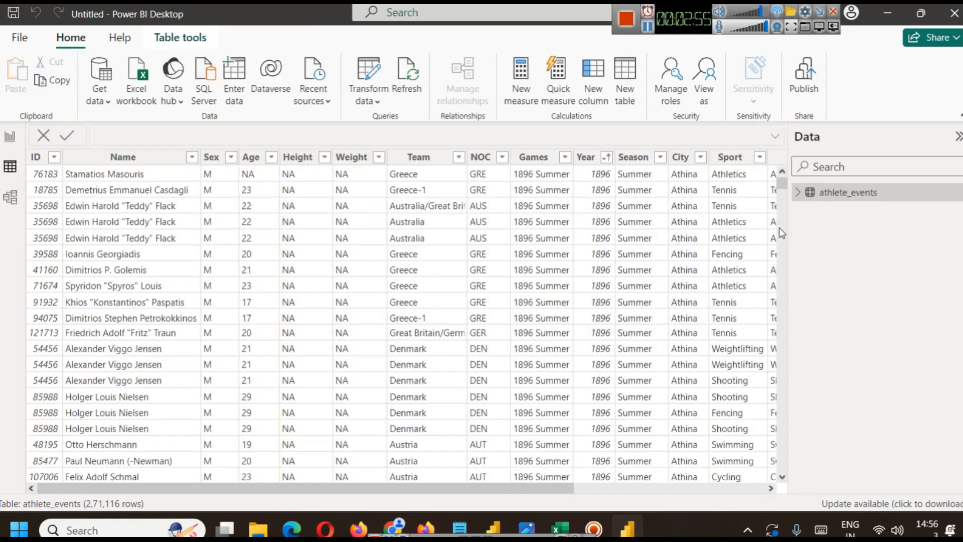
- Import Table_2 from the Olympics Dataset.xlsx workbook as a new query in the Power Query Editor
{"action": "left_click", "coordinate": [10, 136]}
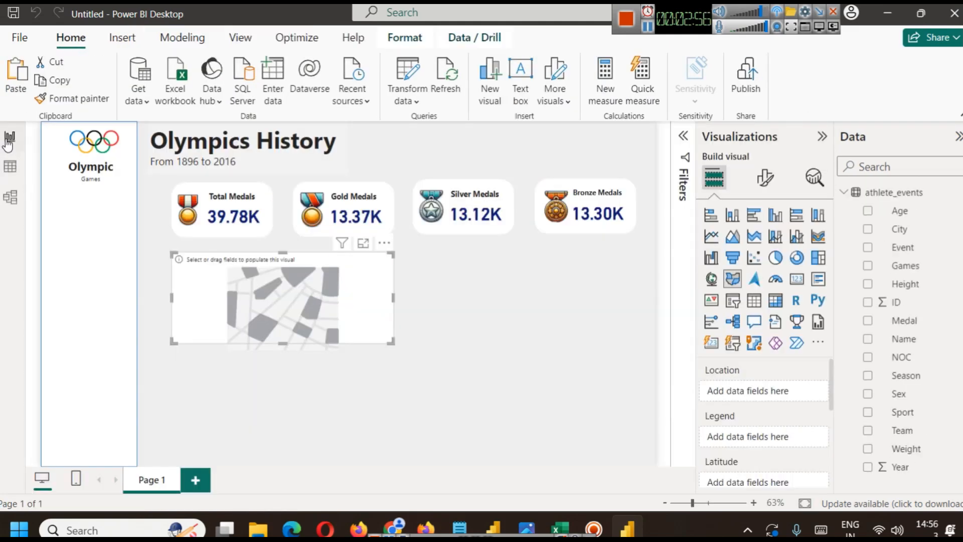
{"action": "left_click", "coordinate": [648, 27]}
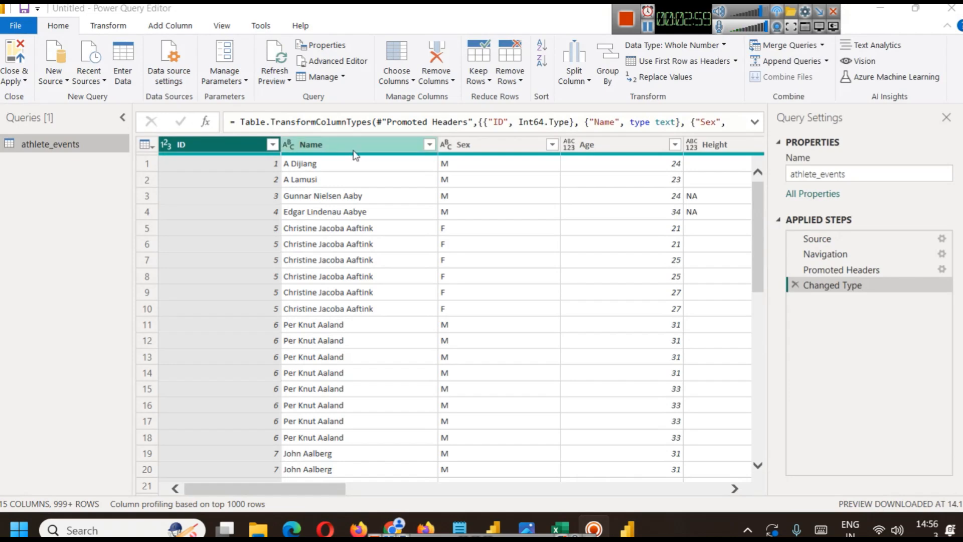
{"action": "left_click", "coordinate": [60, 82]}
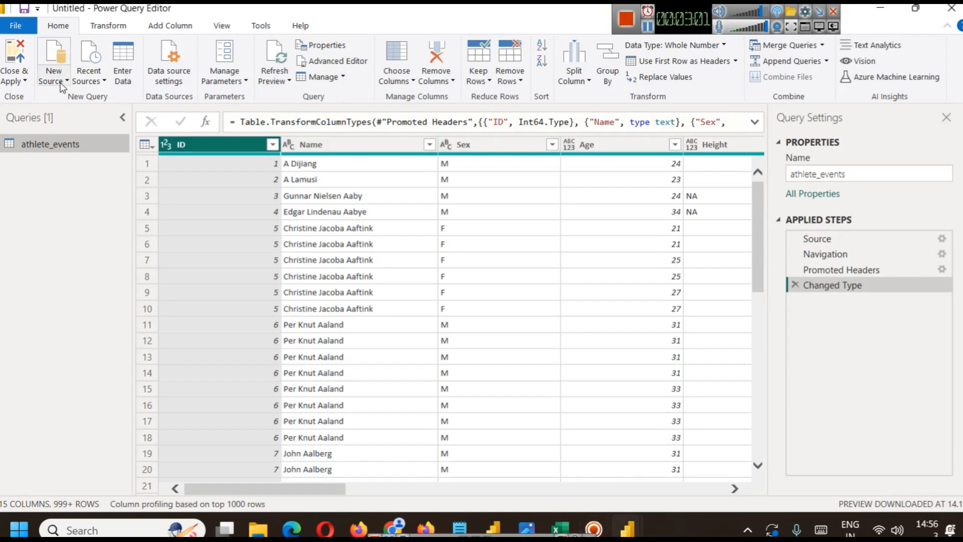
{"action": "left_click", "coordinate": [71, 118]}
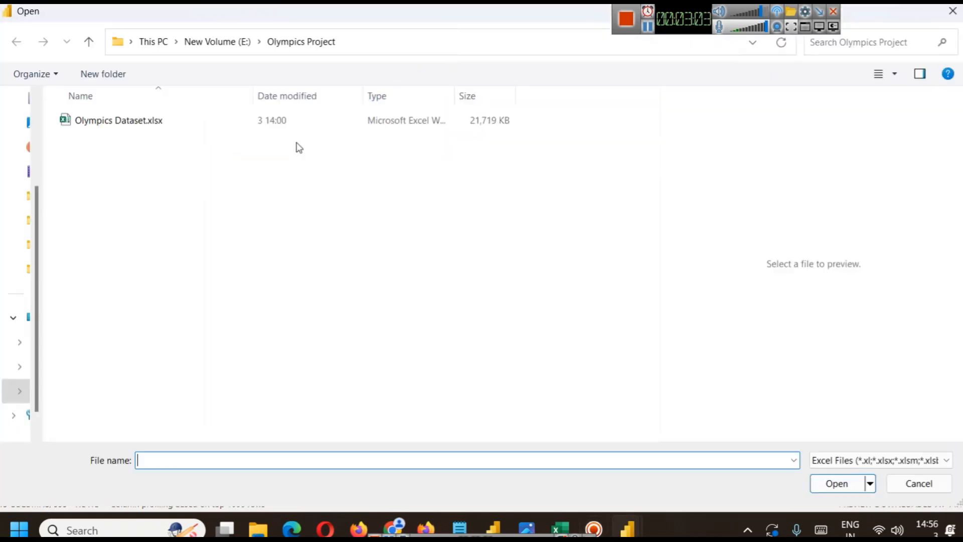
{"action": "left_click", "coordinate": [123, 125]}
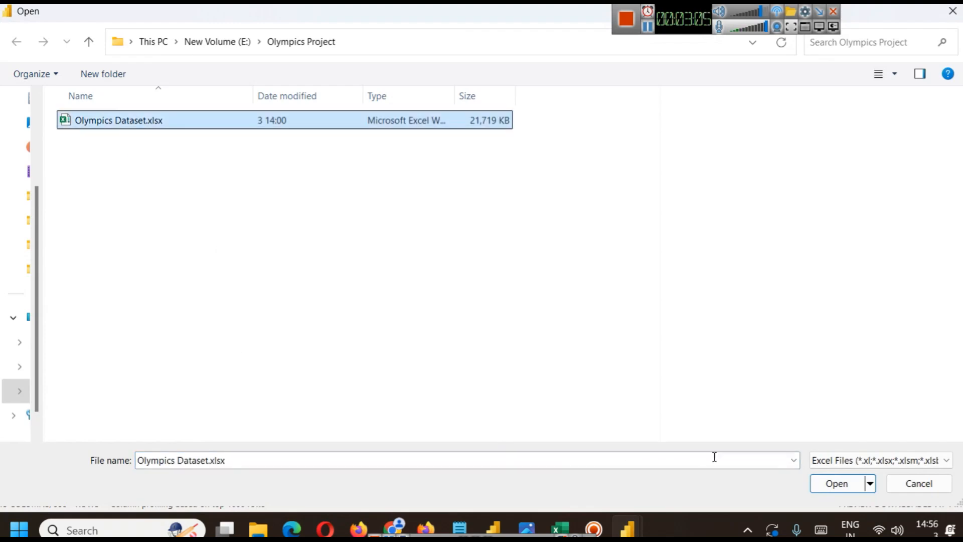
{"action": "left_click", "coordinate": [824, 483]}
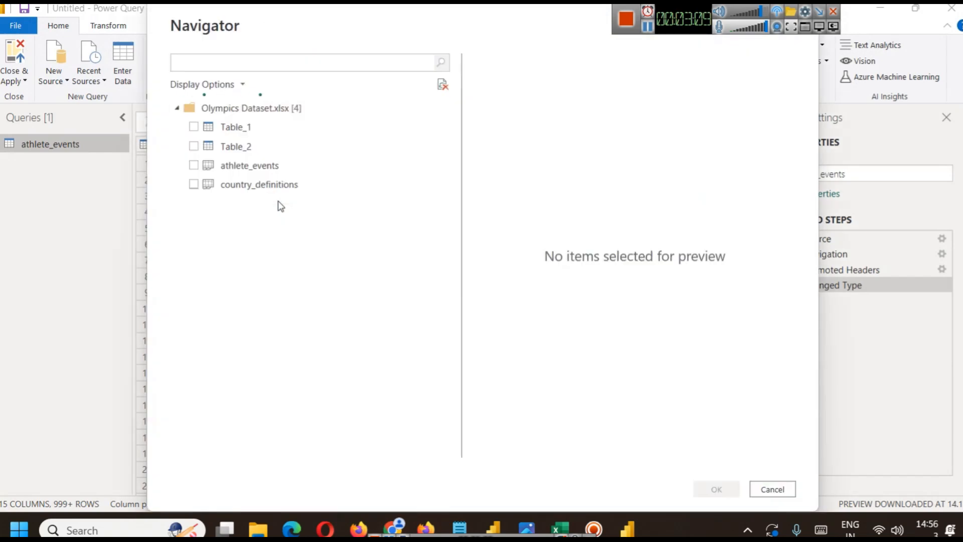
{"action": "left_click", "coordinate": [227, 148]}
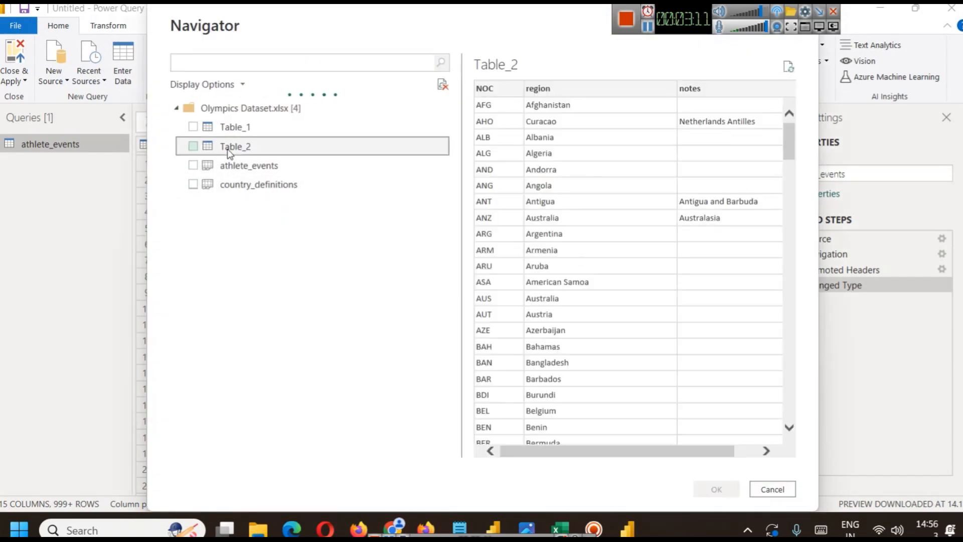
{"action": "left_click", "coordinate": [194, 146]}
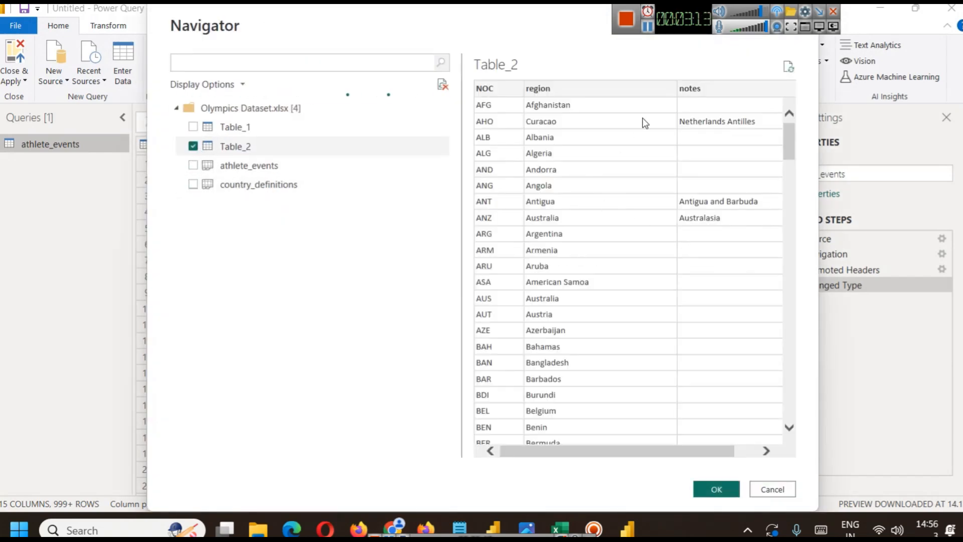
{"action": "left_click", "coordinate": [716, 489]}
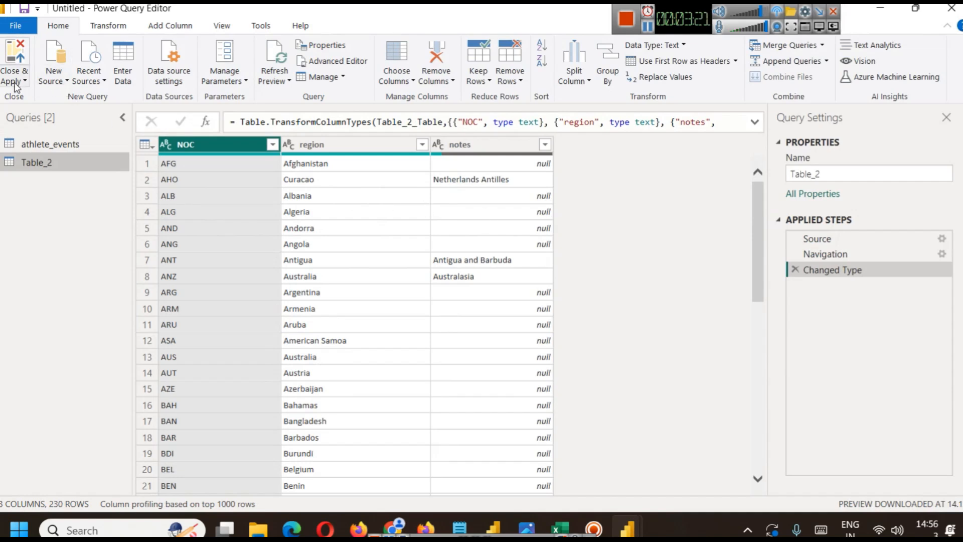
- Rename the Table_2 query as noc, and close and apply the query changes
{"action": "right_click", "coordinate": [30, 161]}
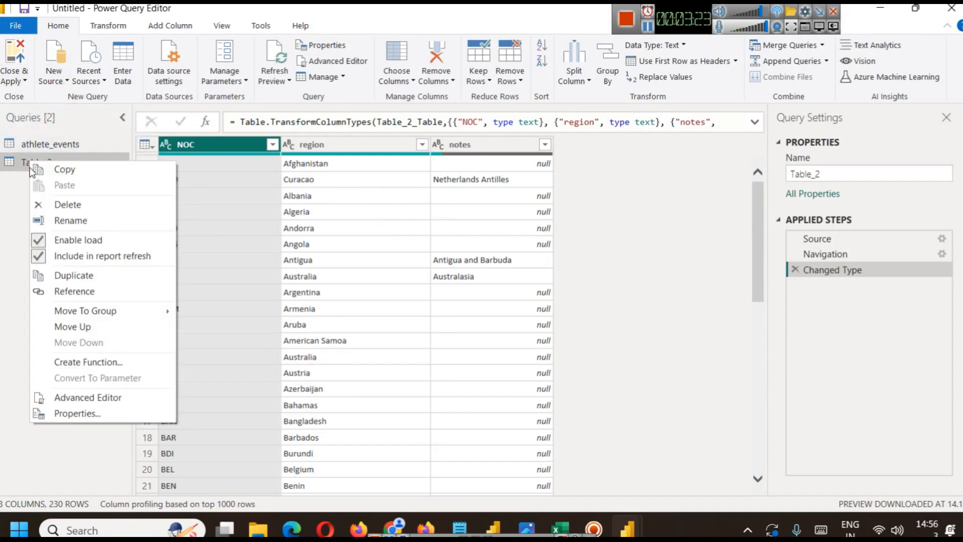
{"action": "left_click", "coordinate": [58, 221]}
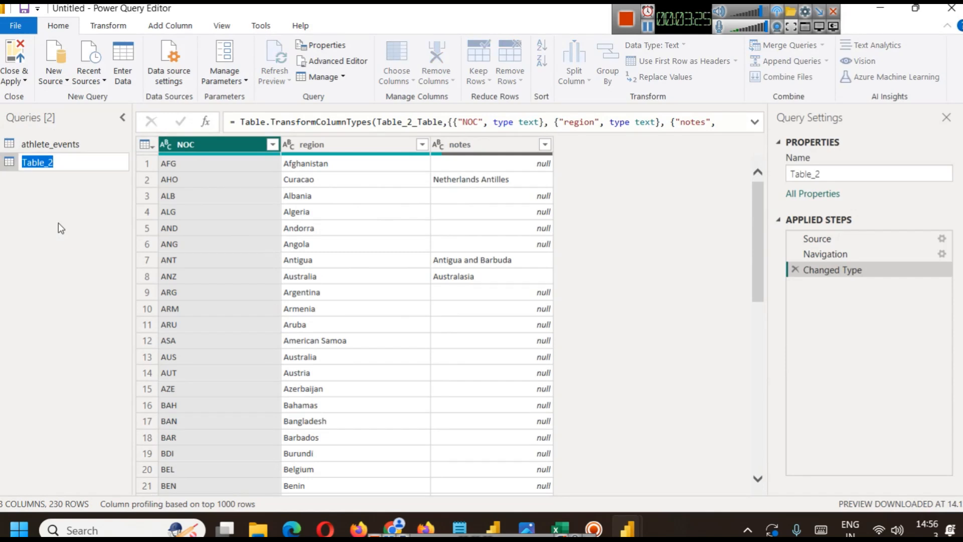
{"action": "type", "text": "noc"}
{"action": "key", "text": "Return"}
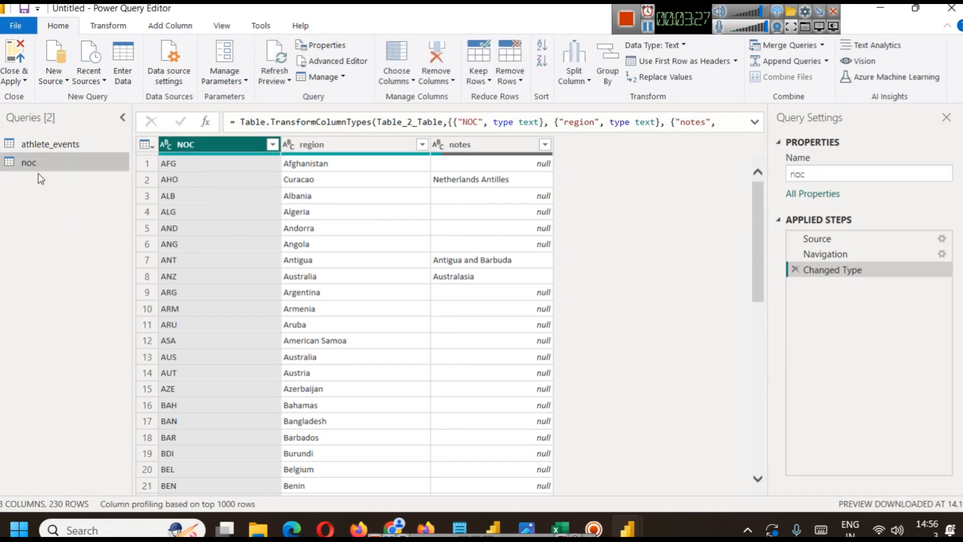
{"action": "left_click", "coordinate": [22, 79]}
{"action": "left_click", "coordinate": [50, 97]}
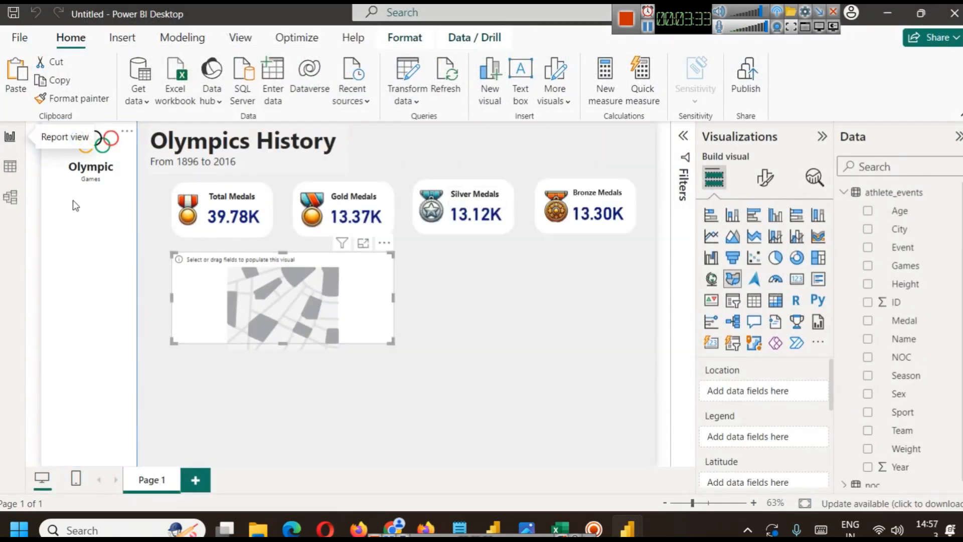
- Look through the noc table's rows in the table view
{"action": "left_click", "coordinate": [6, 171]}
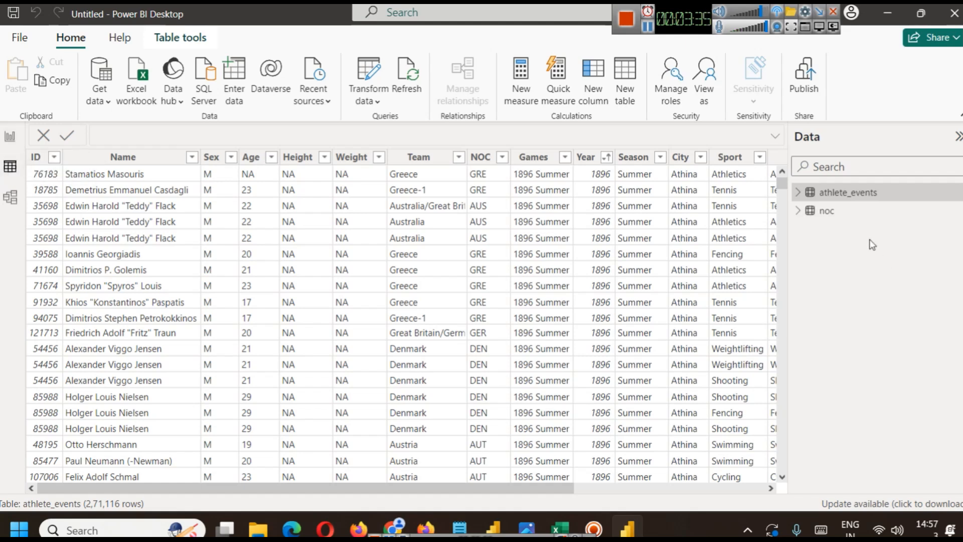
{"action": "left_click", "coordinate": [842, 213]}
{"action": "scroll", "coordinate": [151, 271], "scroll_direction": "down", "scroll_amount": 10}
{"action": "scroll", "coordinate": [151, 271], "scroll_direction": "up", "scroll_amount": 10}
- Separate the noc table from athlete_events in the model view and review the relationship between their NOC columns
{"action": "left_click", "coordinate": [11, 198]}
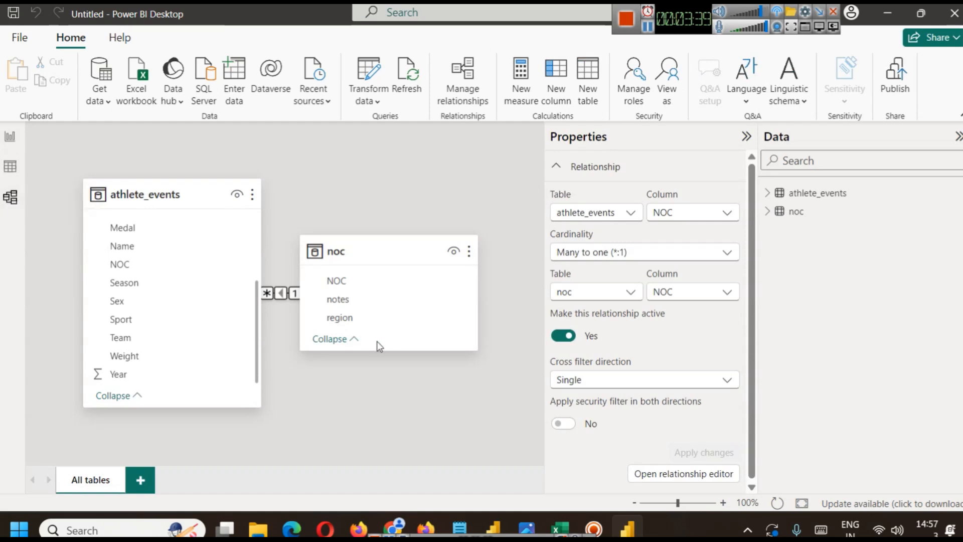
{"action": "left_click_drag", "start_coordinate": [398, 250], "coordinate": [429, 251]}
{"action": "left_click", "coordinate": [173, 198]}
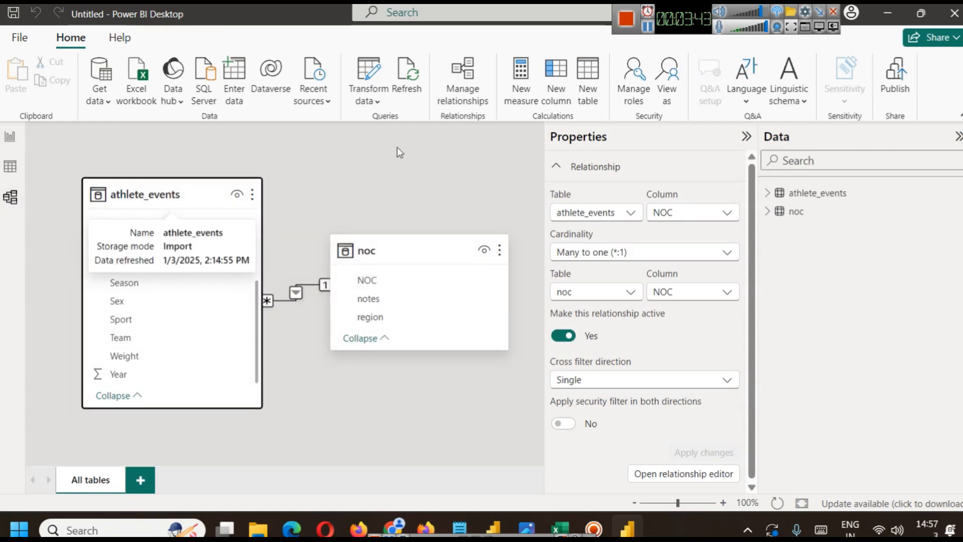
{"action": "left_click", "coordinate": [464, 99]}
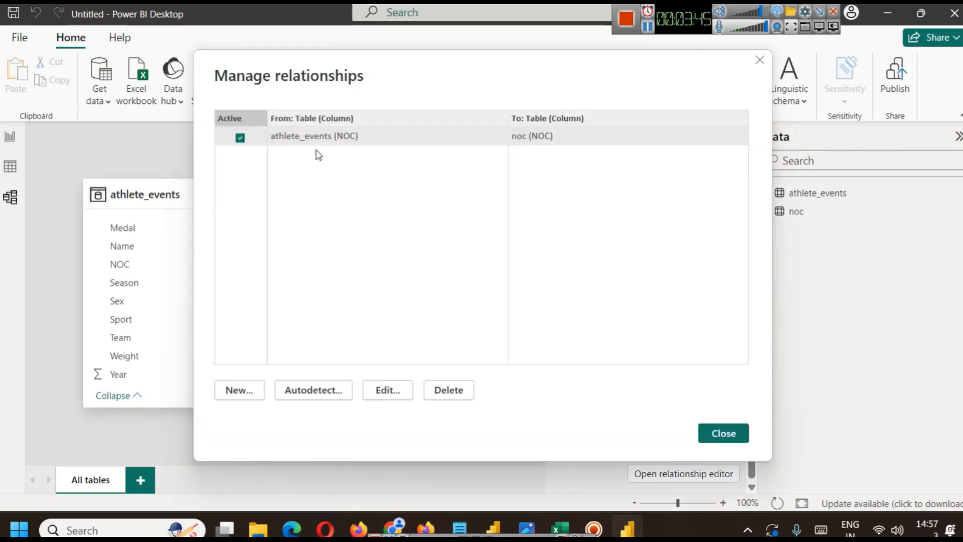
{"action": "left_click", "coordinate": [381, 393]}
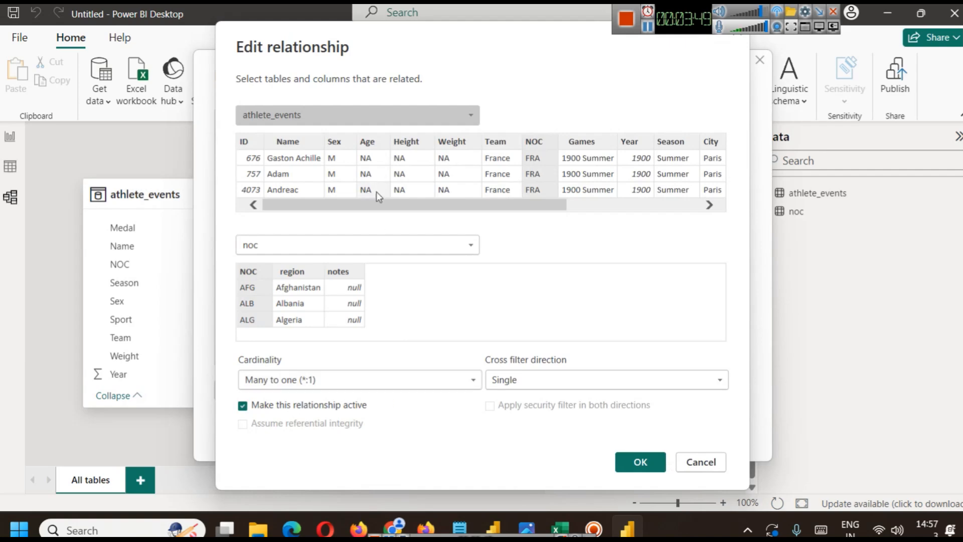
{"action": "left_click", "coordinate": [695, 466]}
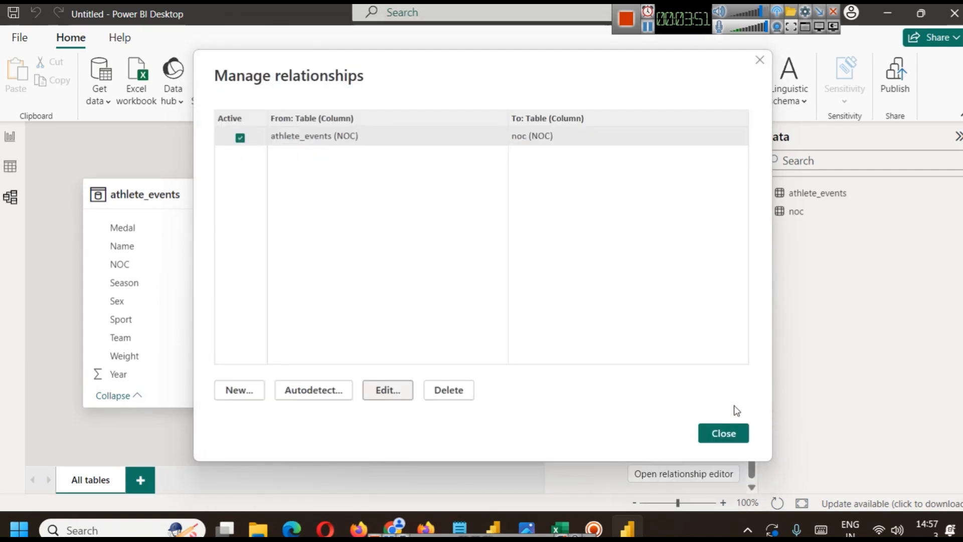
{"action": "left_click", "coordinate": [726, 433]}
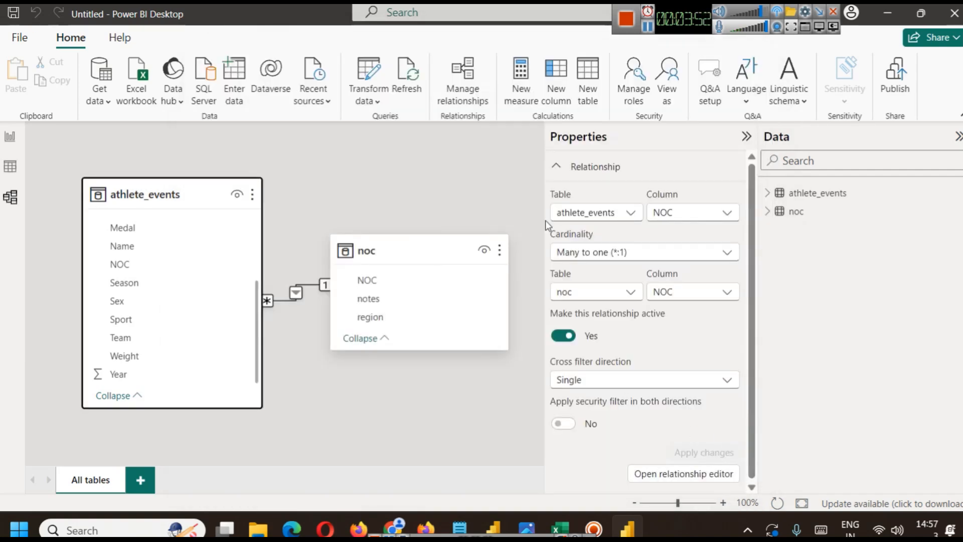
- Assign the noc table's region field as the filled map's location in the report
{"action": "left_click", "coordinate": [10, 137]}
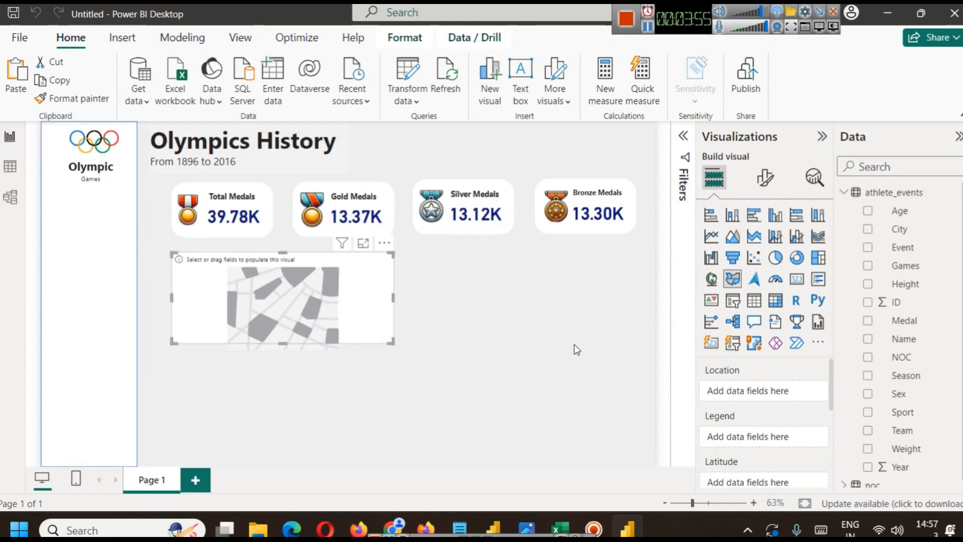
{"action": "scroll", "coordinate": [868, 332], "scroll_direction": "down", "scroll_amount": 1}
{"action": "left_click", "coordinate": [845, 477]}
{"action": "scroll", "coordinate": [910, 380], "scroll_direction": "down", "scroll_amount": 3}
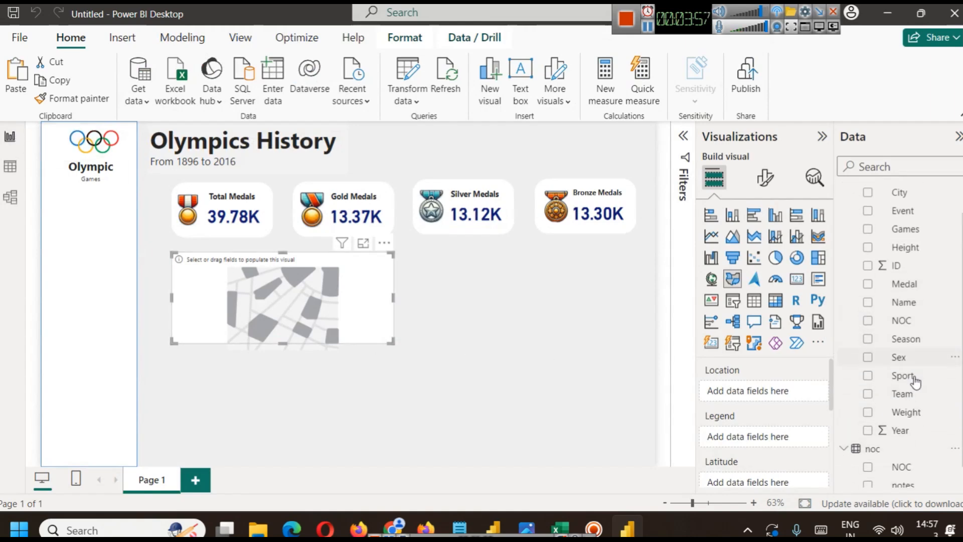
{"action": "left_click_drag", "start_coordinate": [906, 479], "coordinate": [743, 392]}
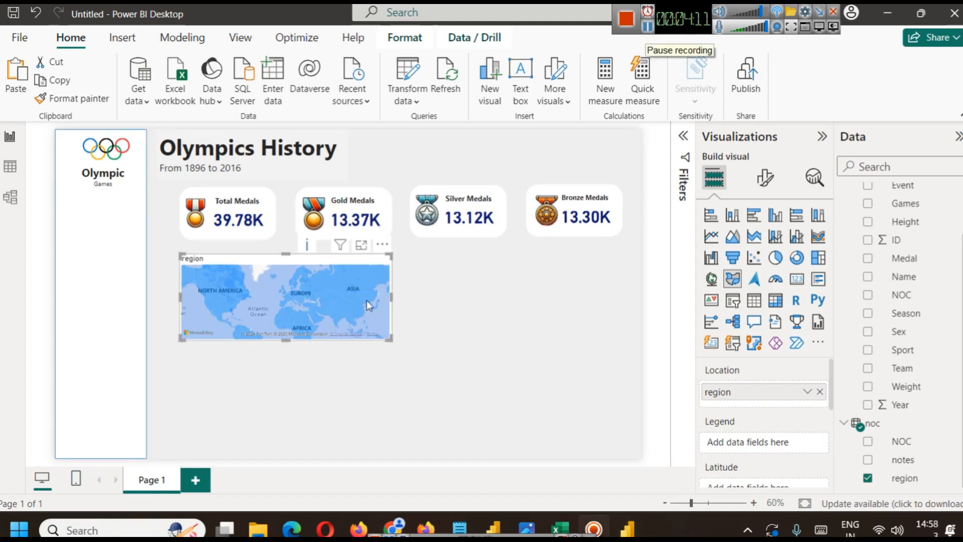
- Make the filled map taller by extending its lower edge to near the bottom of the report page
{"action": "left_click", "coordinate": [362, 297]}
{"action": "left_click", "coordinate": [269, 276]}
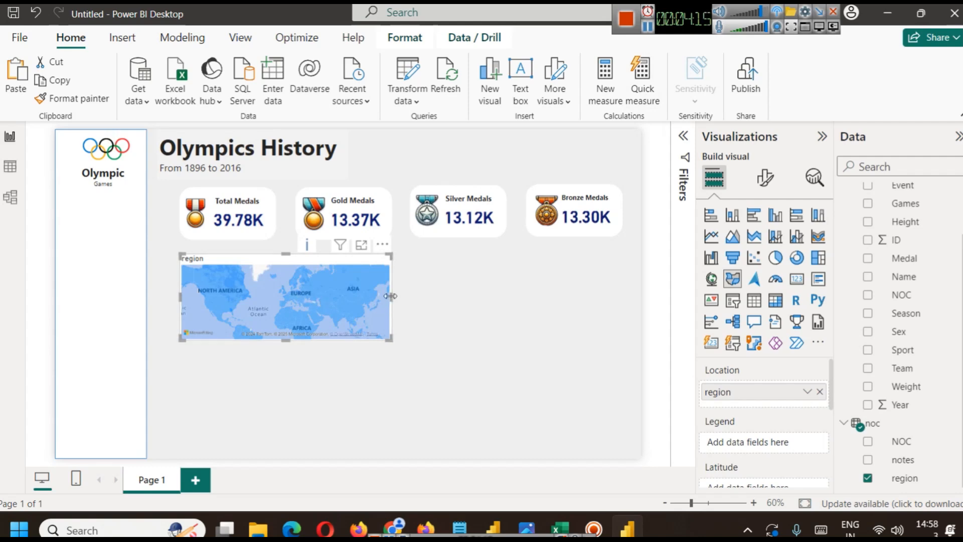
{"action": "left_click_drag", "start_coordinate": [286, 339], "coordinate": [286, 430]}
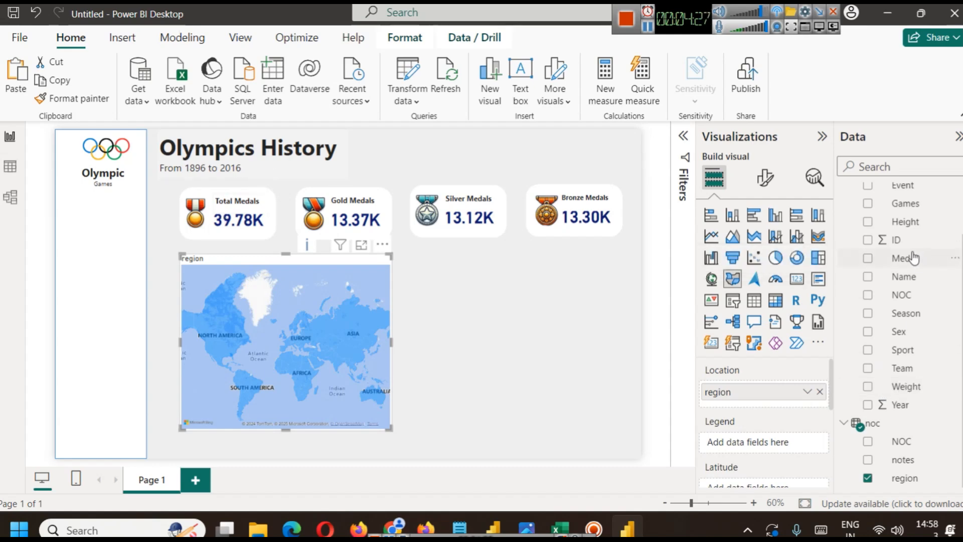
- Add the Medal field of athlete_events as the filled map's legend and check the options for that field
{"action": "left_click_drag", "start_coordinate": [910, 260], "coordinate": [747, 444]}
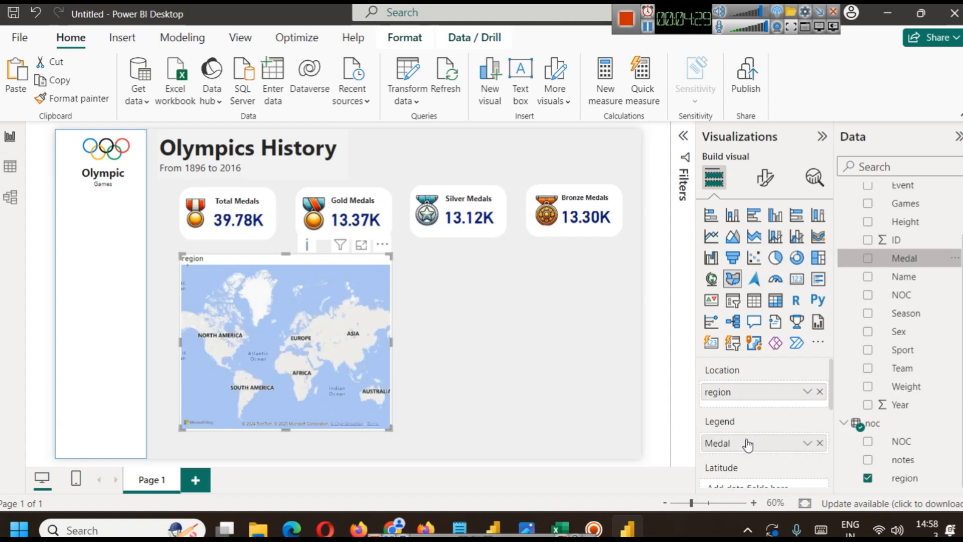
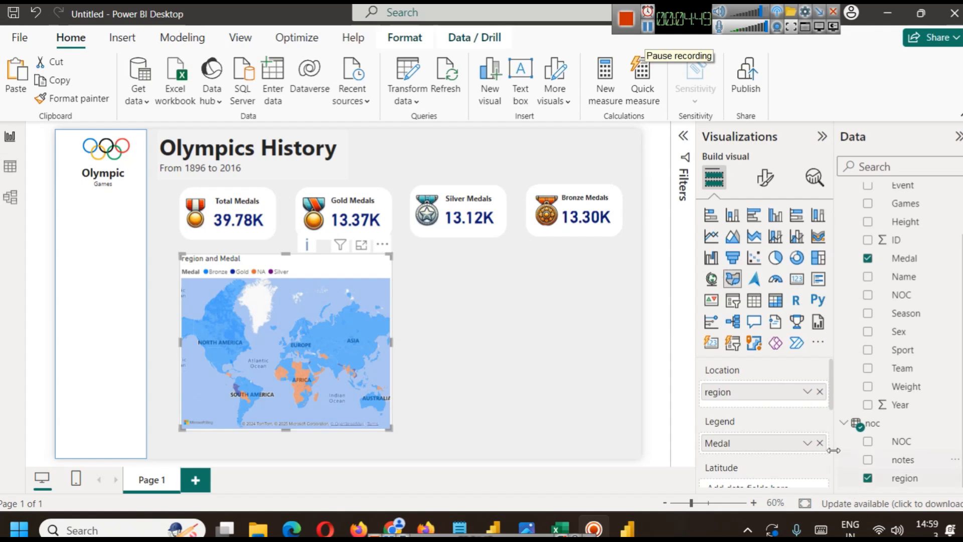
{"action": "left_click", "coordinate": [807, 442]}
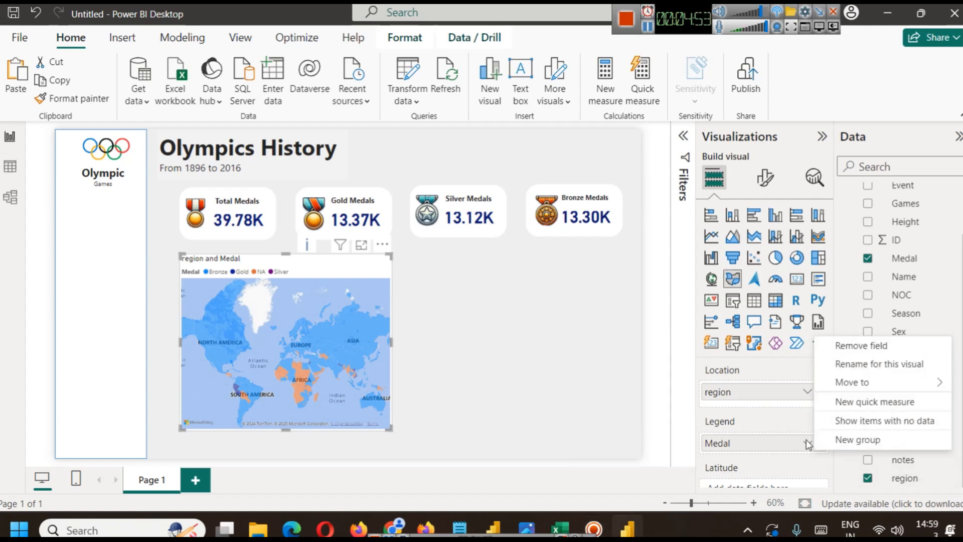
{"action": "left_click", "coordinate": [748, 434]}
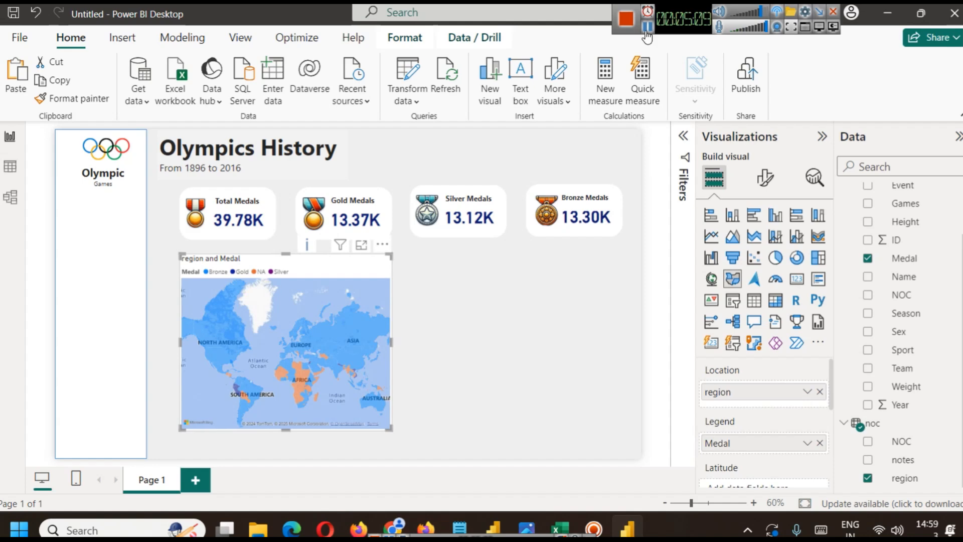
- Open the Power Query Editor and make a copy of the athlete_events query
{"action": "left_click", "coordinate": [406, 95]}
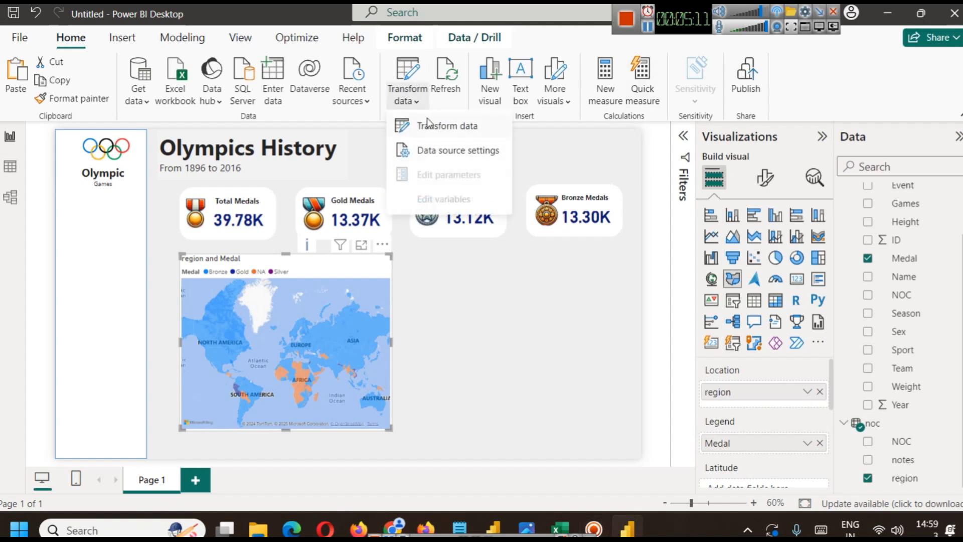
{"action": "left_click", "coordinate": [428, 124]}
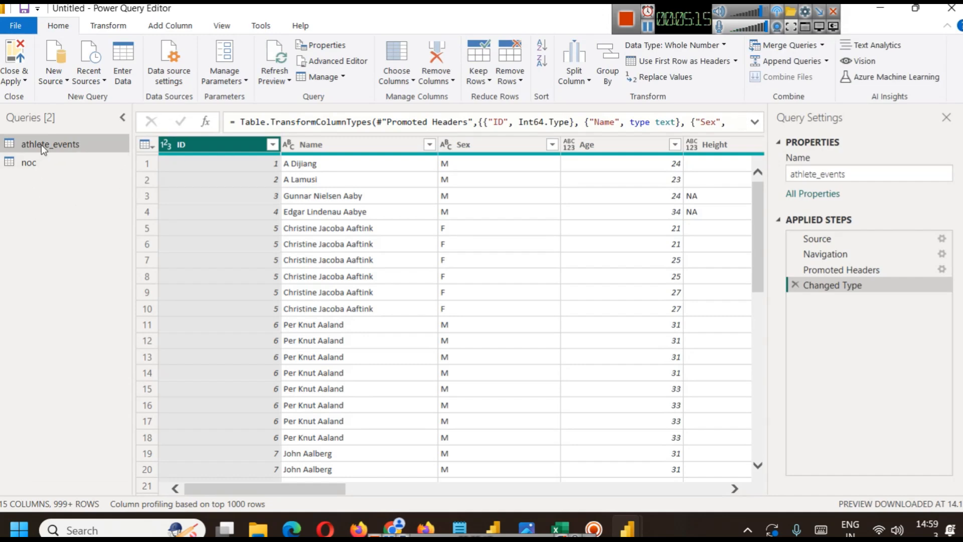
{"action": "left_click_drag", "start_coordinate": [321, 491], "coordinate": [470, 492]}
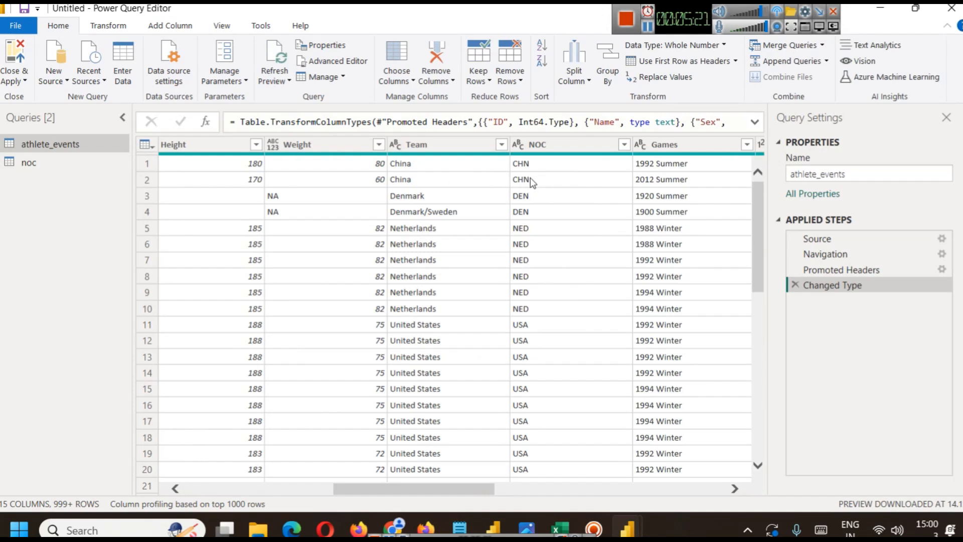
{"action": "right_click", "coordinate": [47, 143]}
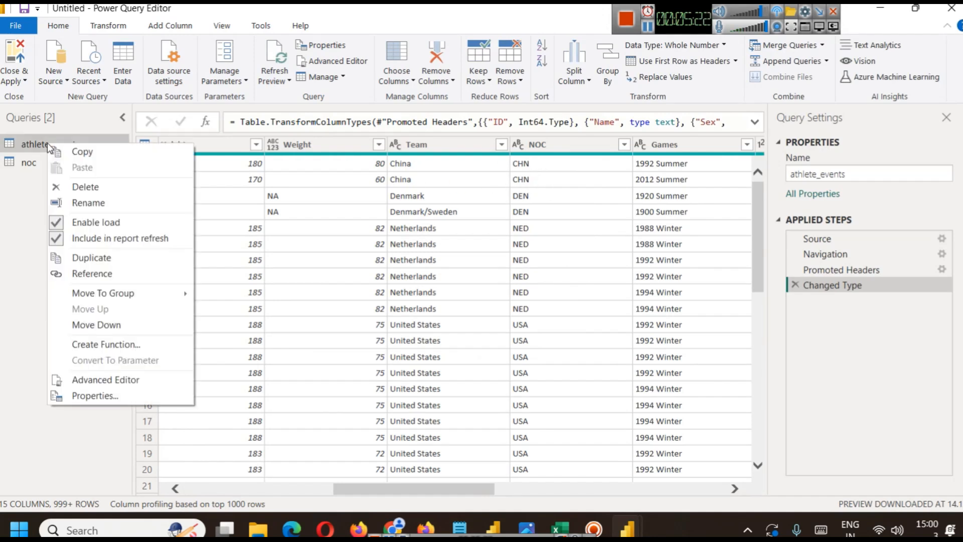
{"action": "left_click", "coordinate": [80, 147]}
{"action": "key", "text": "ctrl+v"}
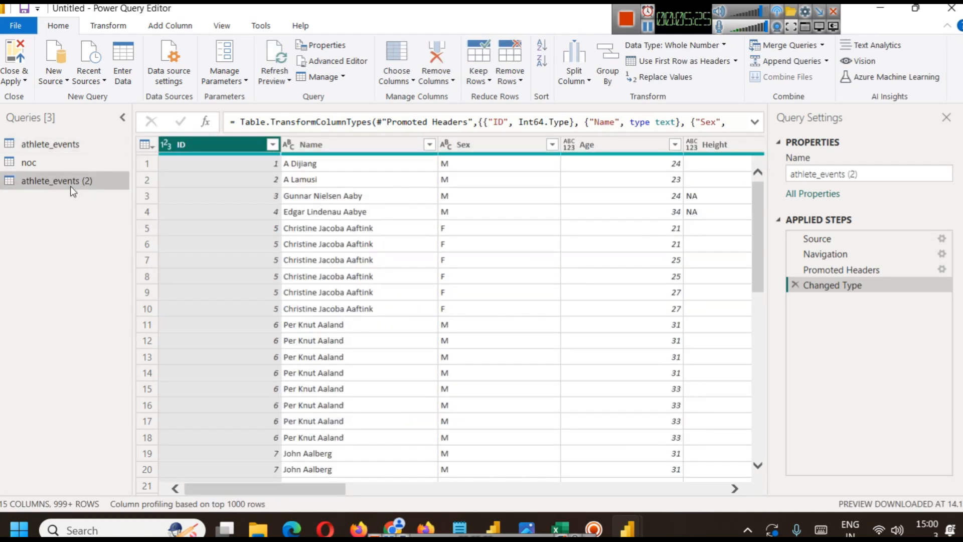
- Rename the copied athlete_events query as noc_medal_count
{"action": "right_click", "coordinate": [64, 185]}
{"action": "left_click", "coordinate": [108, 244]}
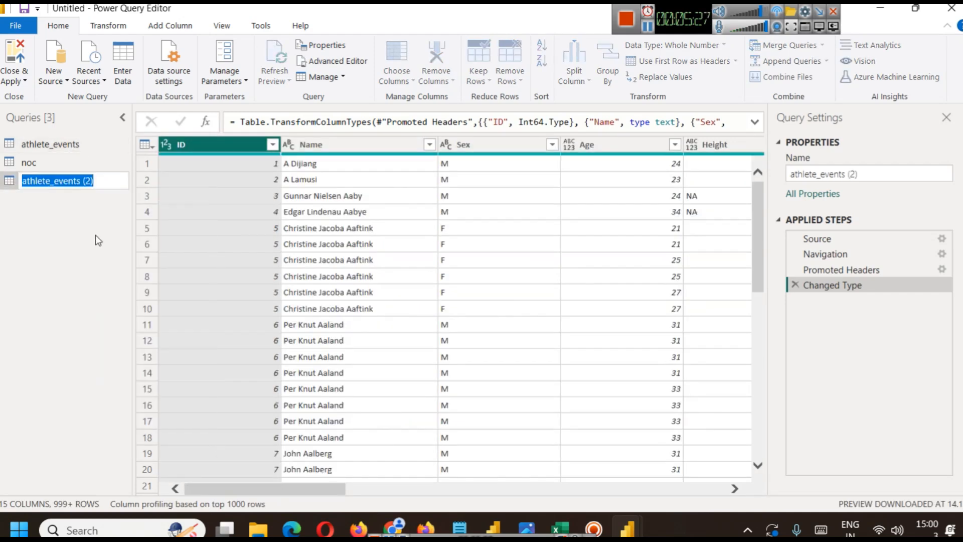
{"action": "type", "text": "no"}
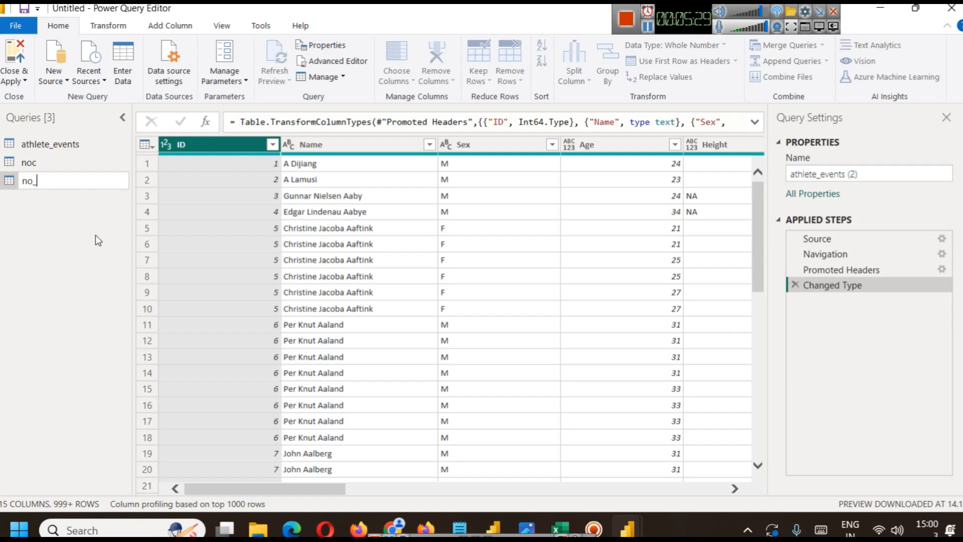
{"action": "type", "text": "c_medal_count"}
{"action": "key", "text": "Return"}
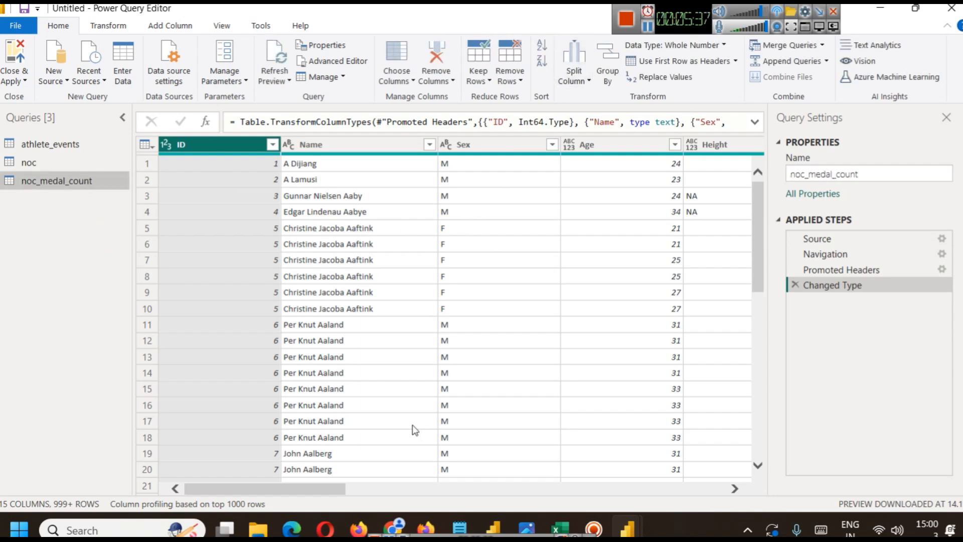
{"action": "left_click_drag", "start_coordinate": [325, 490], "coordinate": [519, 484]}
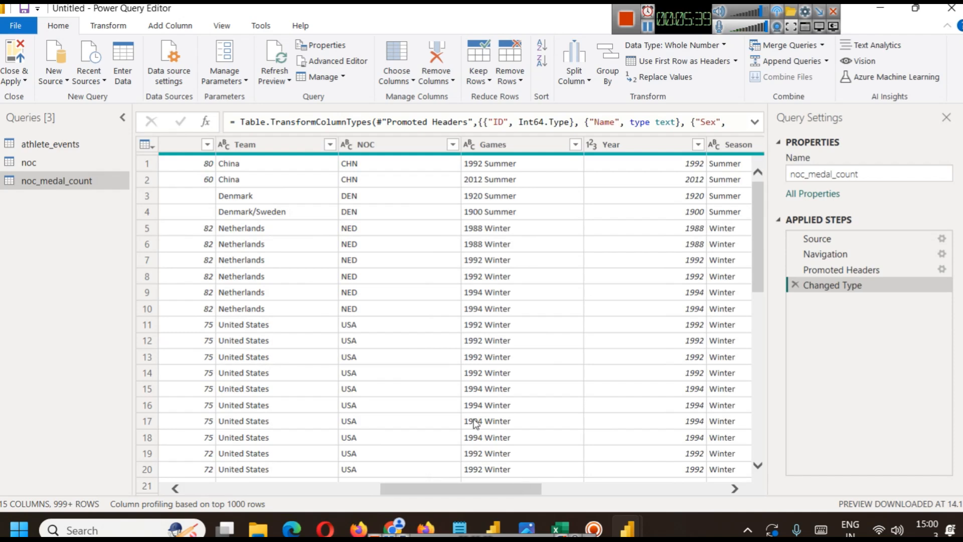
{"action": "left_click", "coordinate": [378, 143]}
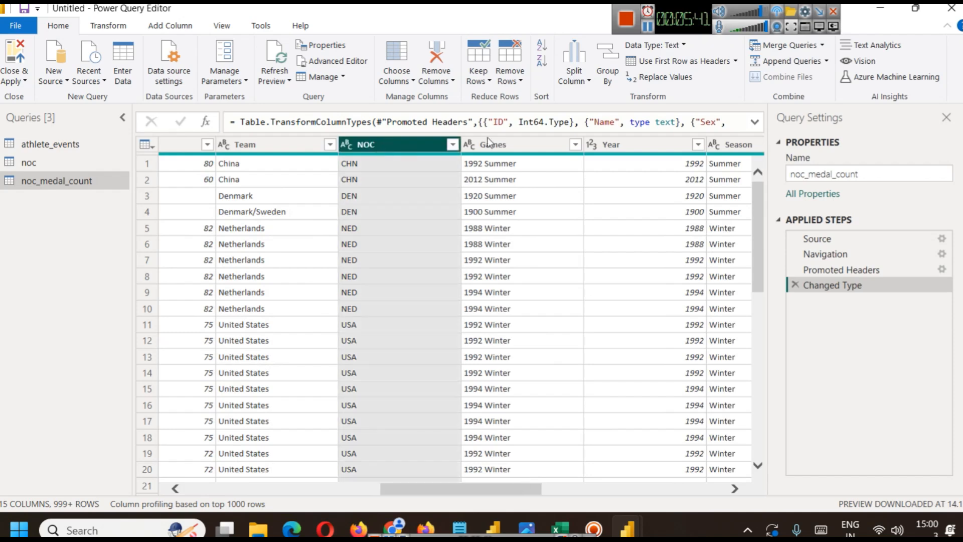
{"action": "left_click", "coordinate": [600, 77]}
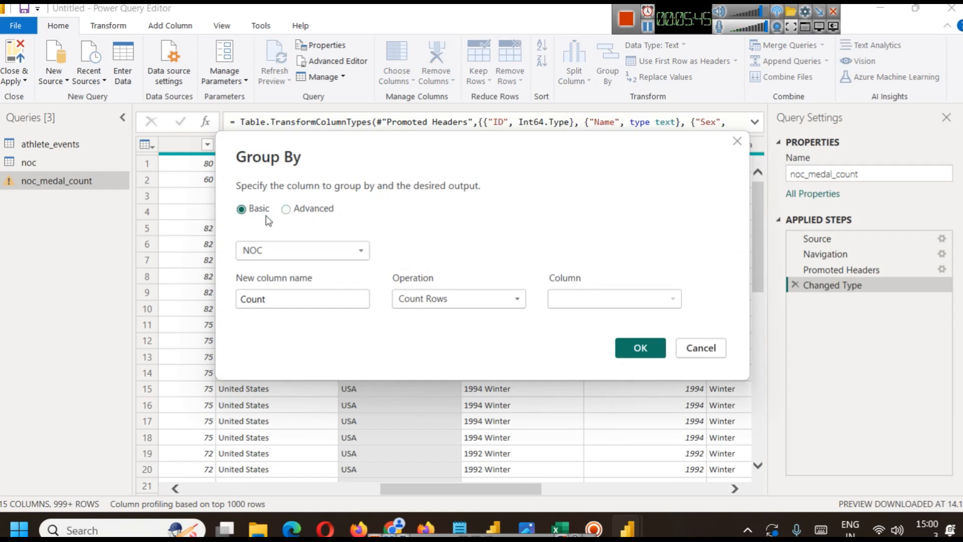
{"action": "left_click", "coordinate": [326, 209]}
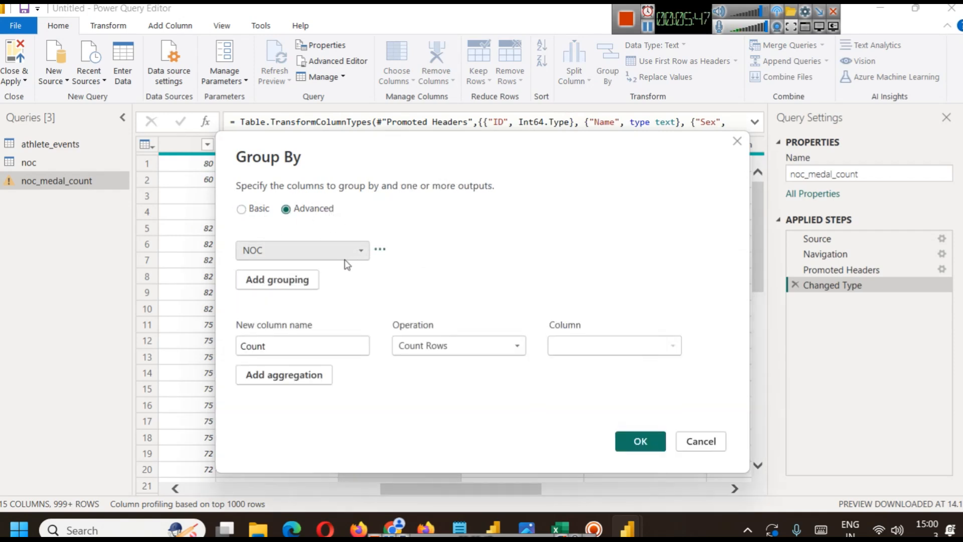
{"action": "left_click", "coordinate": [259, 208]}
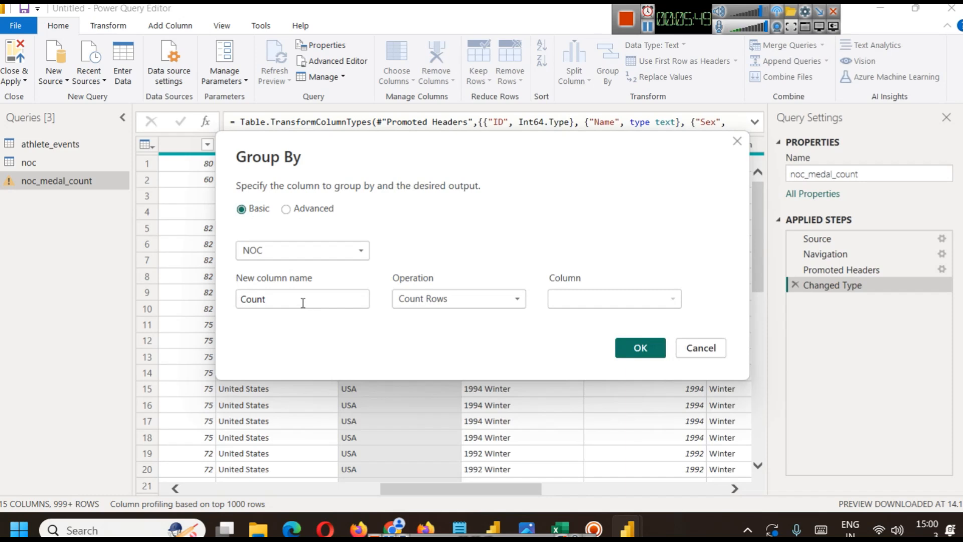
{"action": "left_click", "coordinate": [430, 301]}
{"action": "left_click", "coordinate": [429, 297]}
{"action": "left_click", "coordinate": [648, 26]}
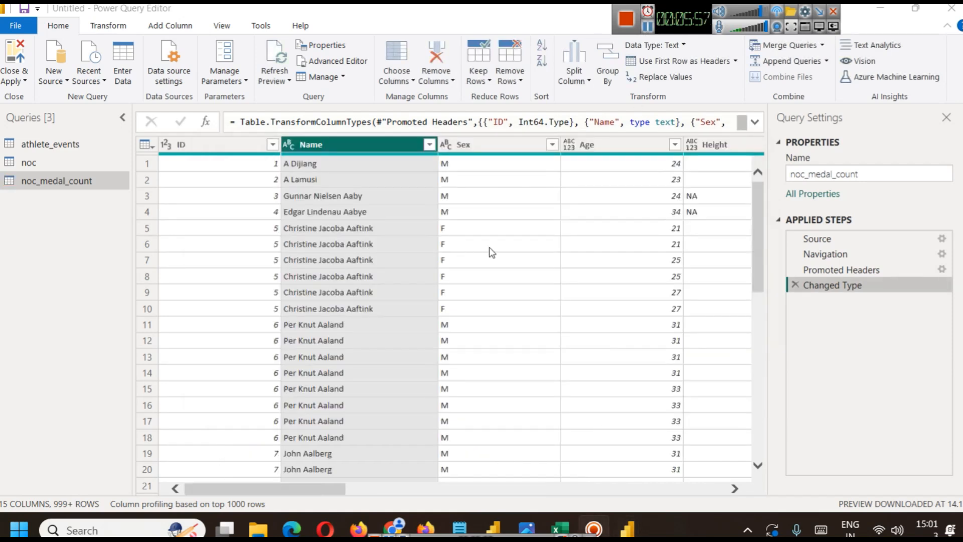
- Filter the Medal column of noc_medal_count to exclude NA and look through the remaining rows
{"action": "left_click", "coordinate": [519, 235]}
{"action": "left_click_drag", "start_coordinate": [293, 400], "coordinate": [709, 407]}
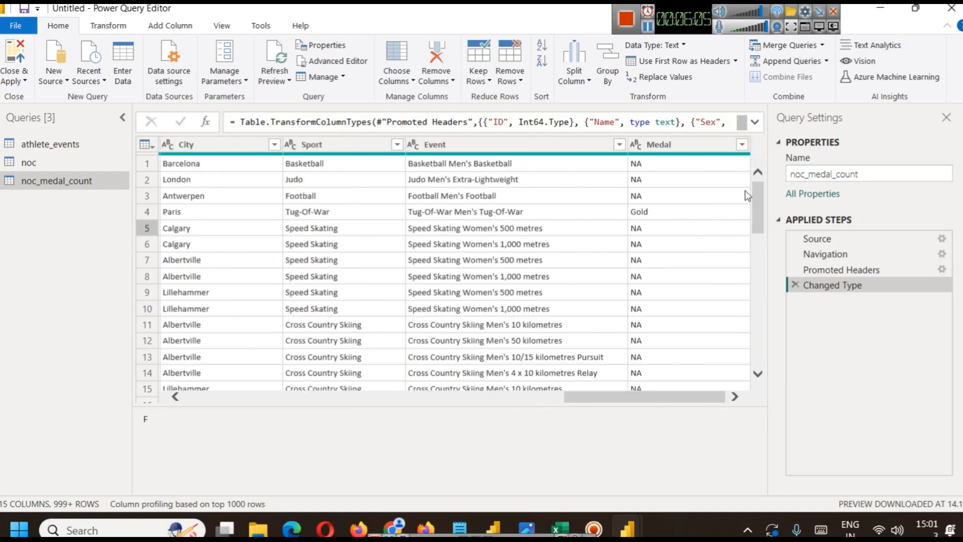
{"action": "left_click", "coordinate": [742, 145]}
{"action": "left_click", "coordinate": [742, 145]}
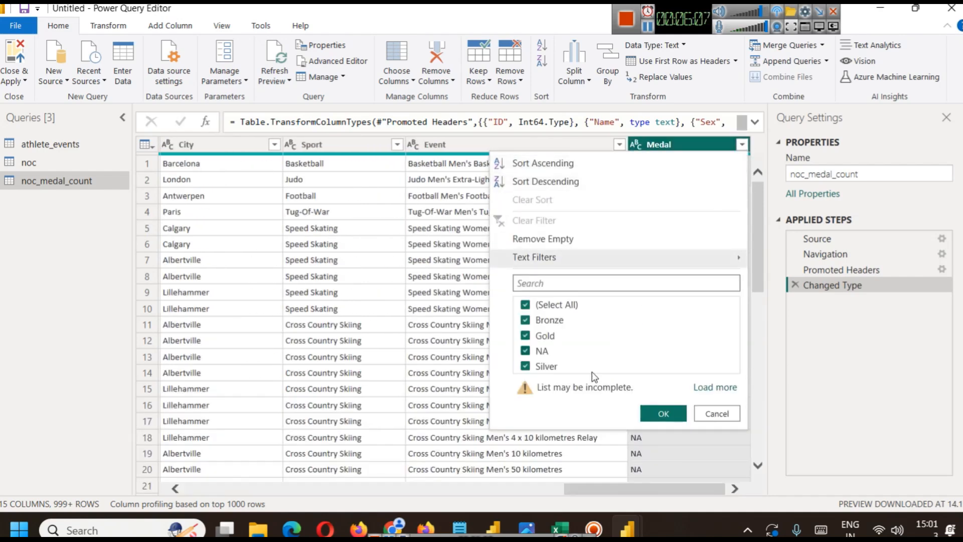
{"action": "left_click", "coordinate": [525, 352]}
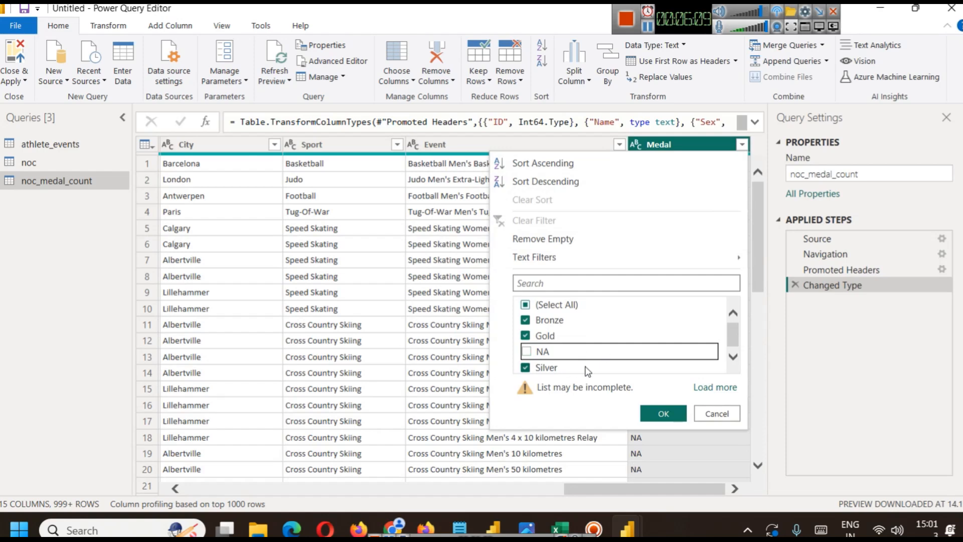
{"action": "left_click", "coordinate": [652, 413]}
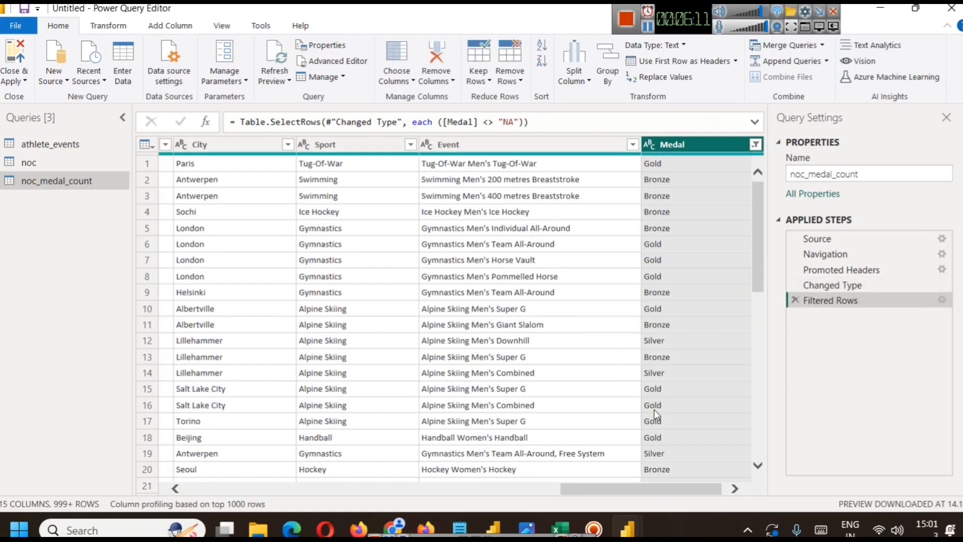
{"action": "left_click_drag", "start_coordinate": [757, 198], "coordinate": [756, 441]}
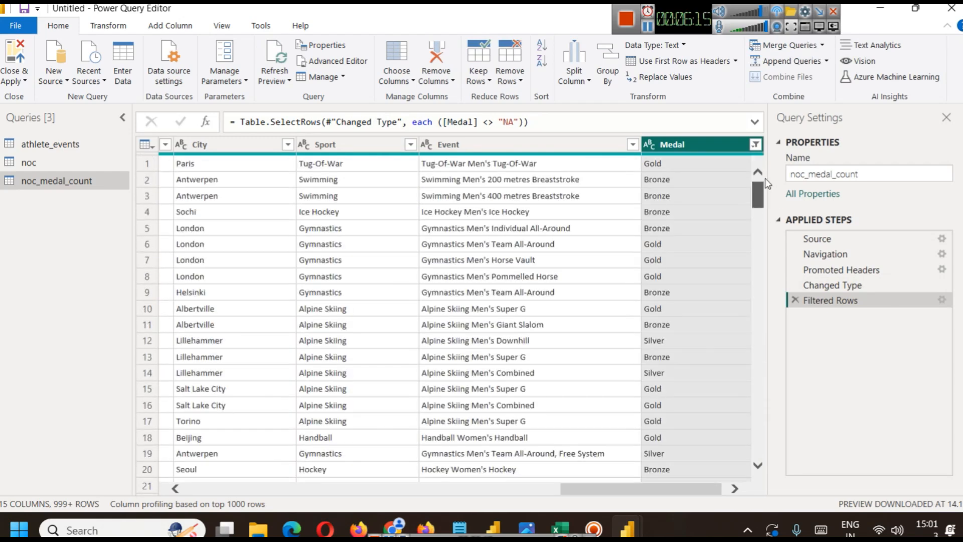
- Group the noc_medal_count rows by NOC with a Count Rows column named CountofMedals
{"action": "left_click_drag", "start_coordinate": [673, 490], "coordinate": [271, 479]}
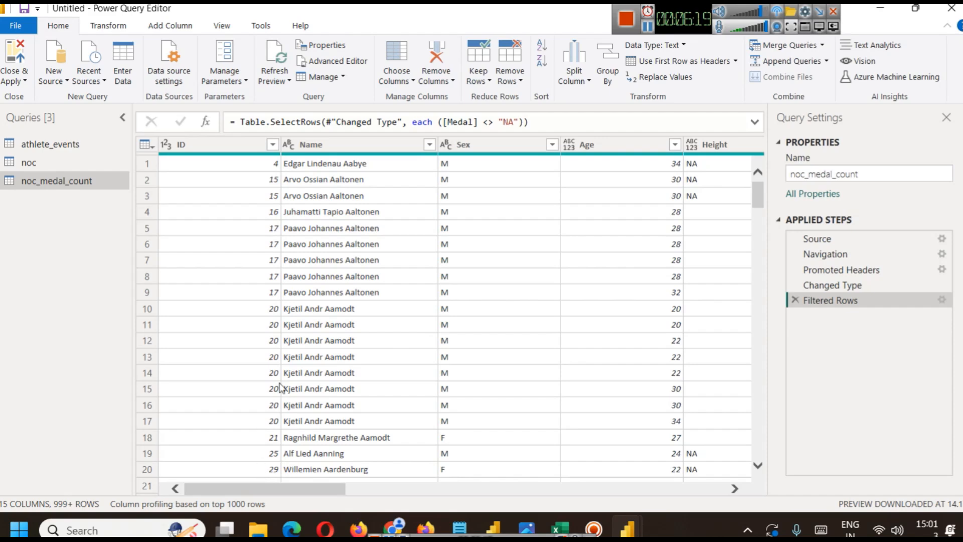
{"action": "left_click_drag", "start_coordinate": [295, 482], "coordinate": [500, 510]}
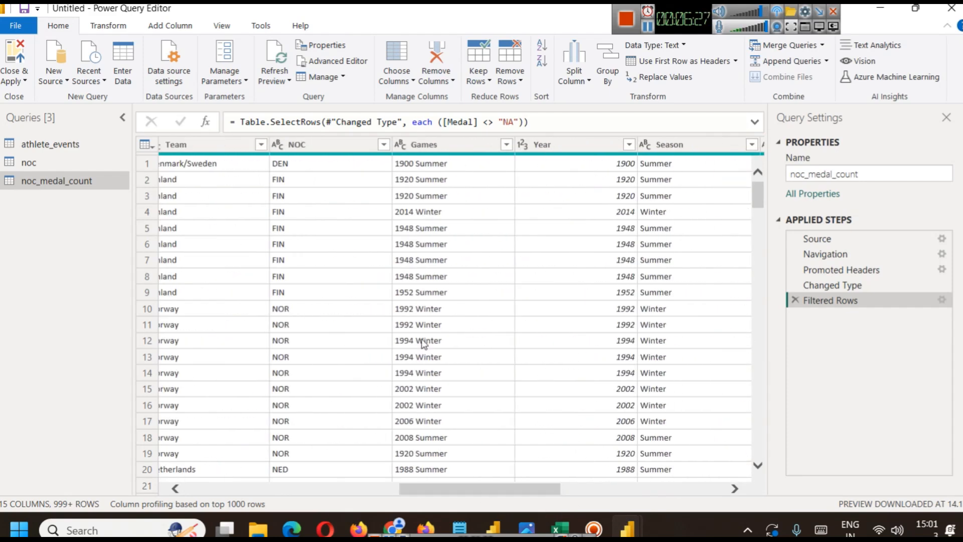
{"action": "left_click", "coordinate": [327, 146]}
{"action": "right_click", "coordinate": [325, 149]}
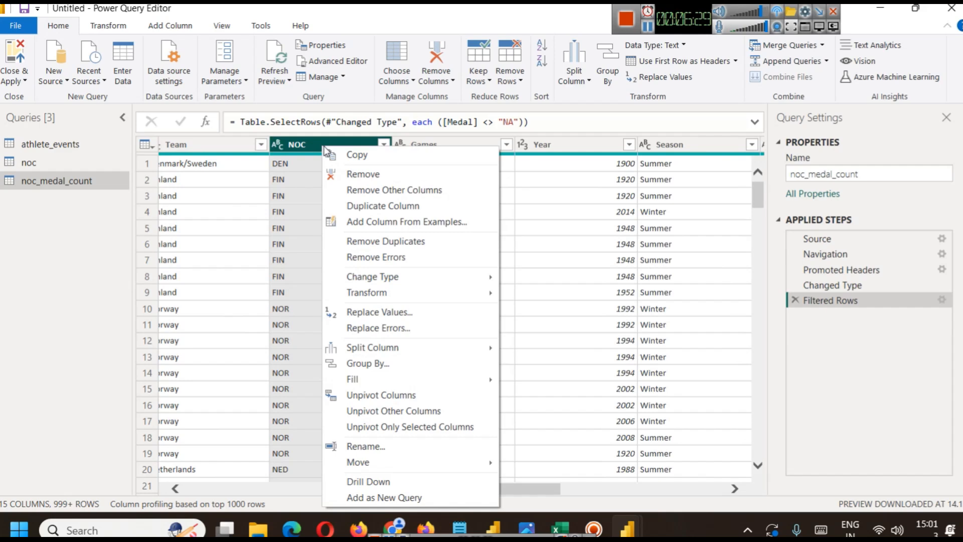
{"action": "left_click", "coordinate": [415, 359]}
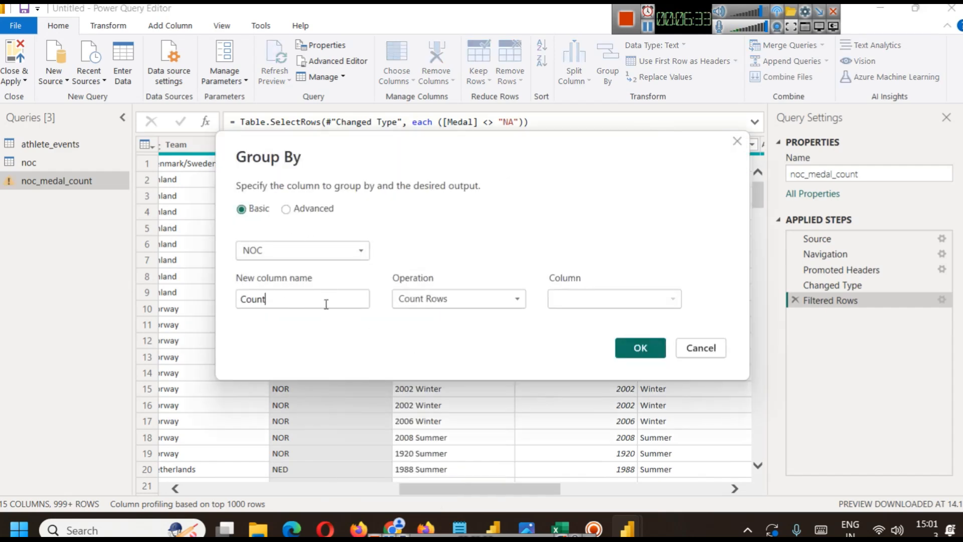
{"action": "left_click", "coordinate": [327, 304]}
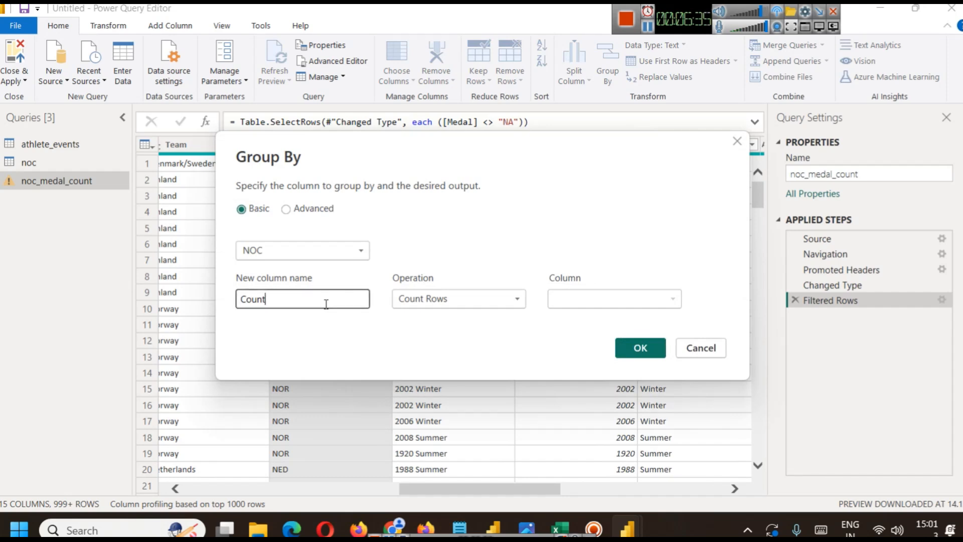
{"action": "type", "text": "fMedals"}
{"action": "left_click", "coordinate": [639, 348]}
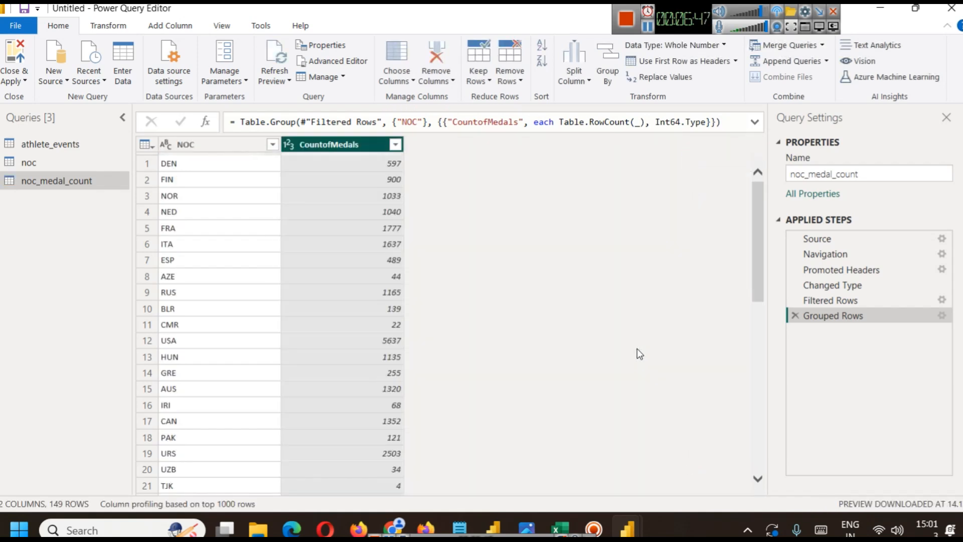
- Look through the grouped medal counts, apply the query changes and return to the report
{"action": "scroll", "coordinate": [182, 167], "scroll_direction": "down", "scroll_amount": 10}
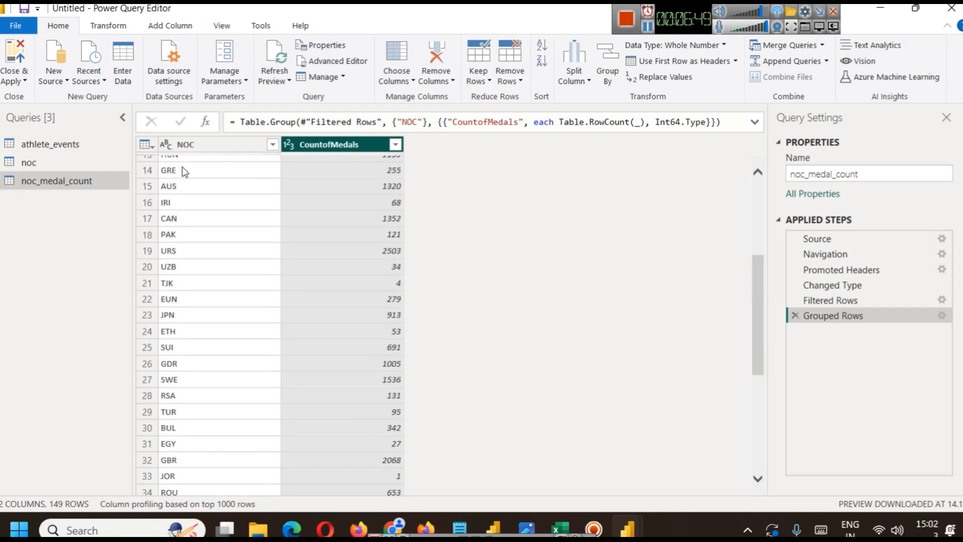
{"action": "scroll", "coordinate": [294, 262], "scroll_direction": "up", "scroll_amount": 10}
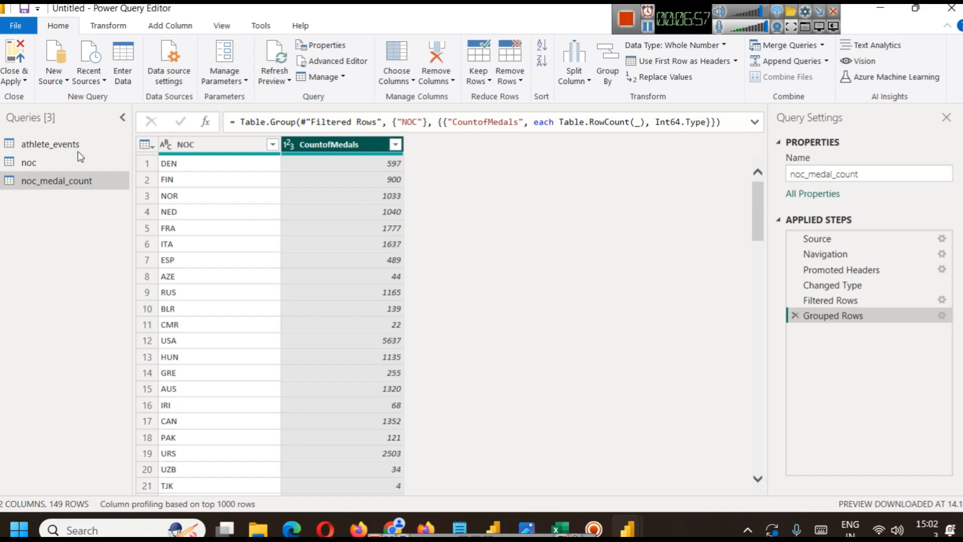
{"action": "left_click", "coordinate": [14, 80]}
{"action": "left_click", "coordinate": [23, 98]}
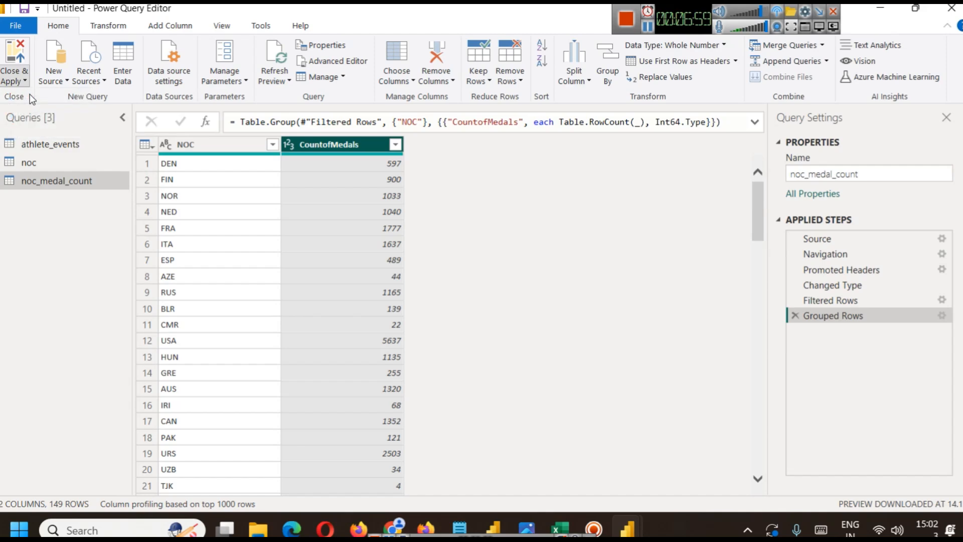
- Add a card on the blank Page 2 showing CountofMedals from noc_medal_count, with display units set to None
{"action": "key", "text": "ctrl+m"}
{"action": "scroll", "coordinate": [896, 258], "scroll_direction": "down", "scroll_amount": 1}
{"action": "left_click", "coordinate": [845, 483]}
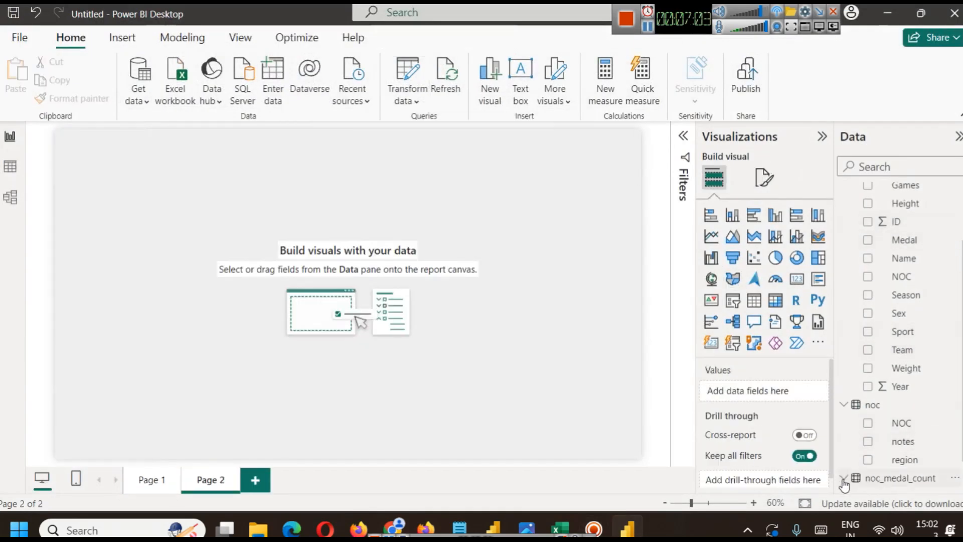
{"action": "scroll", "coordinate": [893, 426], "scroll_direction": "down", "scroll_amount": 2}
{"action": "scroll", "coordinate": [898, 413], "scroll_direction": "up", "scroll_amount": 3}
{"action": "scroll", "coordinate": [904, 414], "scroll_direction": "down", "scroll_amount": 3}
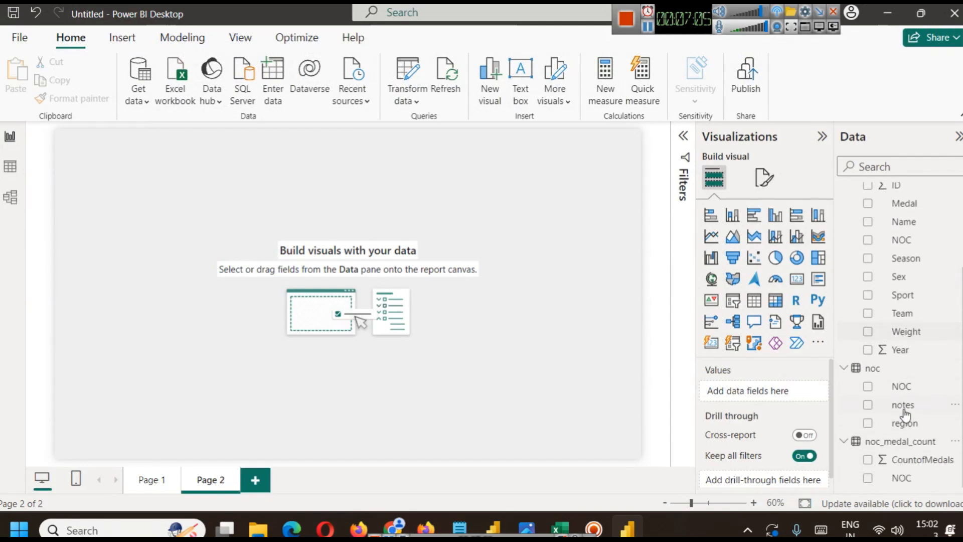
{"action": "left_click", "coordinate": [793, 279]}
{"action": "left_click_drag", "start_coordinate": [210, 200], "coordinate": [370, 225]}
{"action": "left_click_drag", "start_coordinate": [925, 464], "coordinate": [289, 225]}
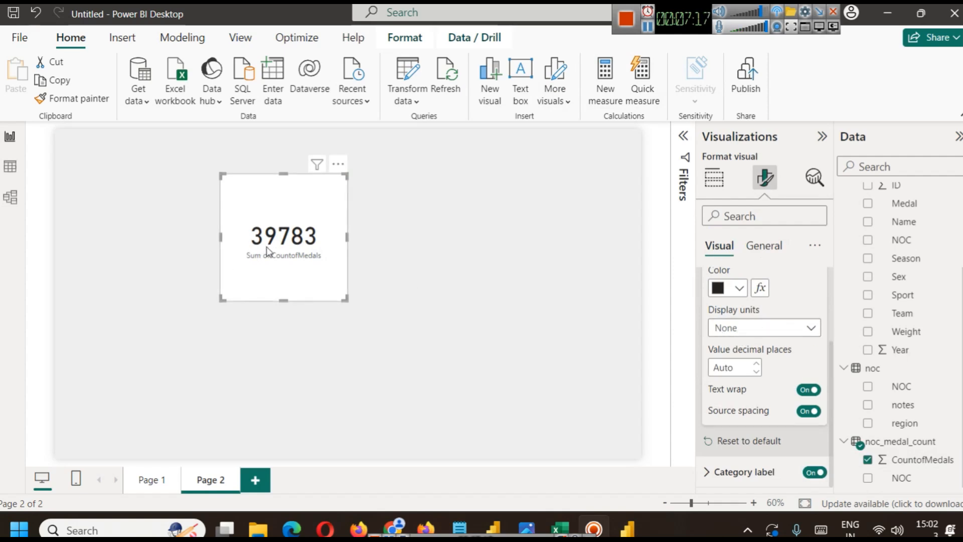
- Compare the CountofMedals card on Page 2 with the Total Medals card on Page 1
{"action": "left_click", "coordinate": [161, 485]}
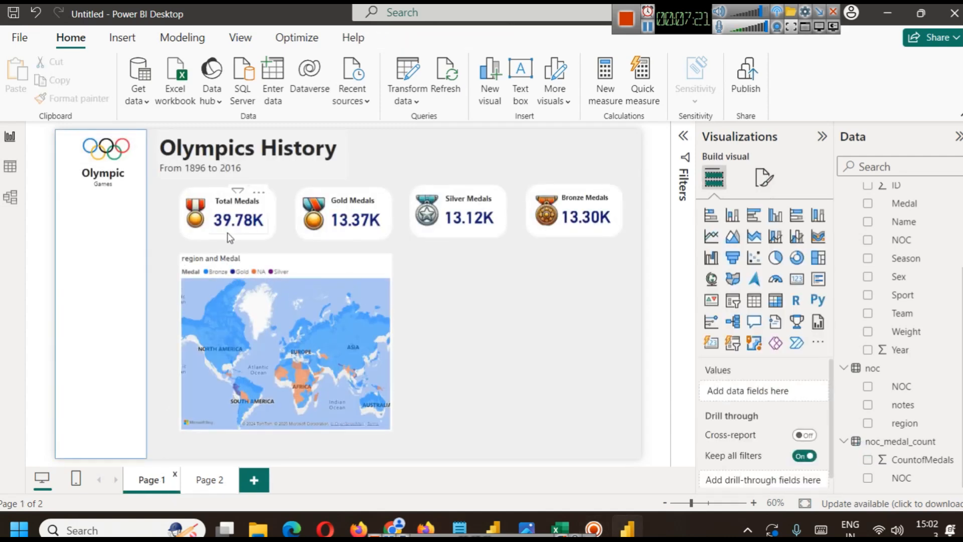
{"action": "left_click", "coordinate": [208, 480]}
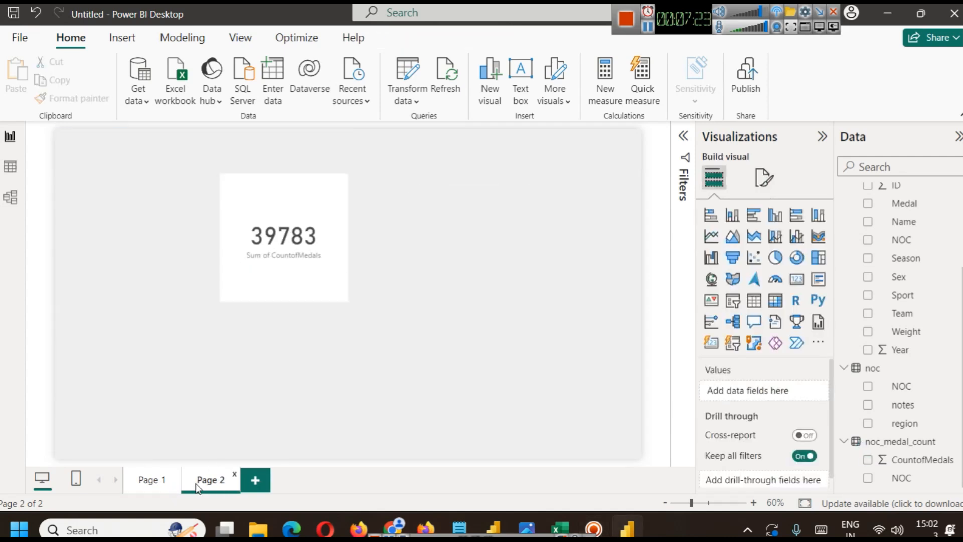
{"action": "left_click", "coordinate": [289, 204]}
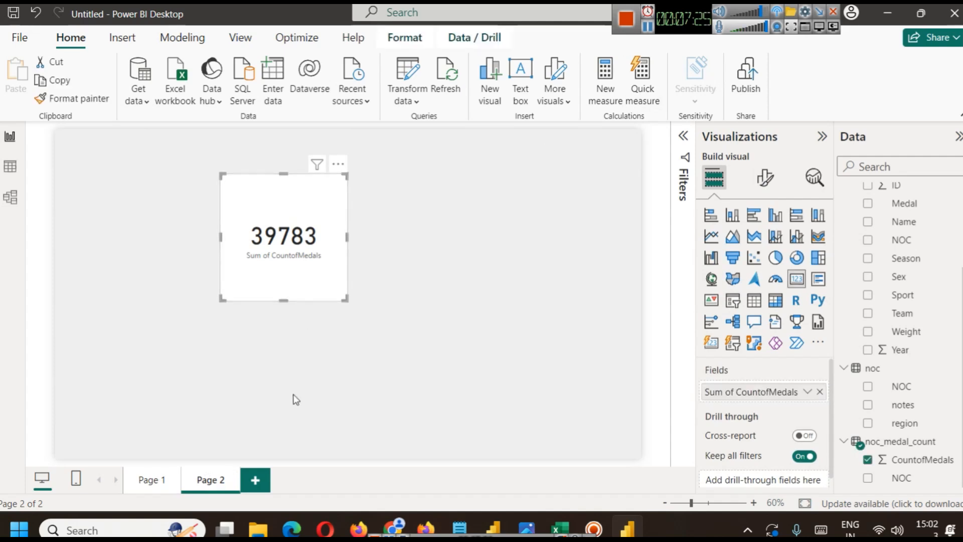
- Remove the Medal field from the legend of the filled map on Page 1
{"action": "left_click", "coordinate": [149, 480]}
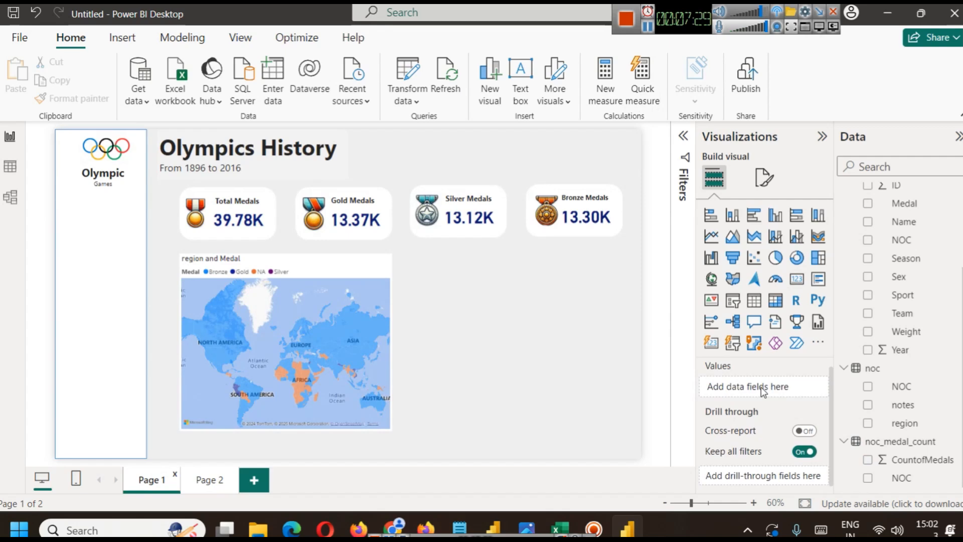
{"action": "left_click", "coordinate": [315, 275]}
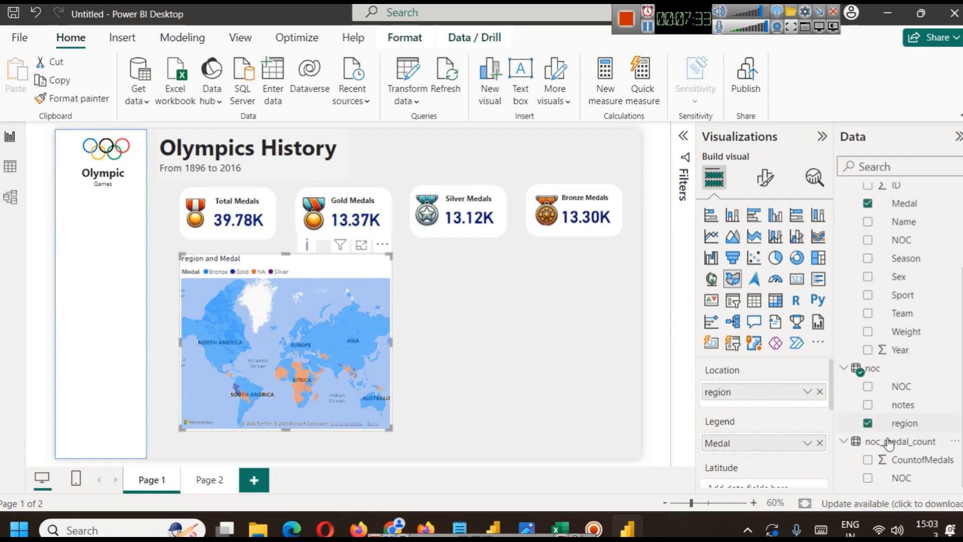
{"action": "left_click", "coordinate": [820, 443]}
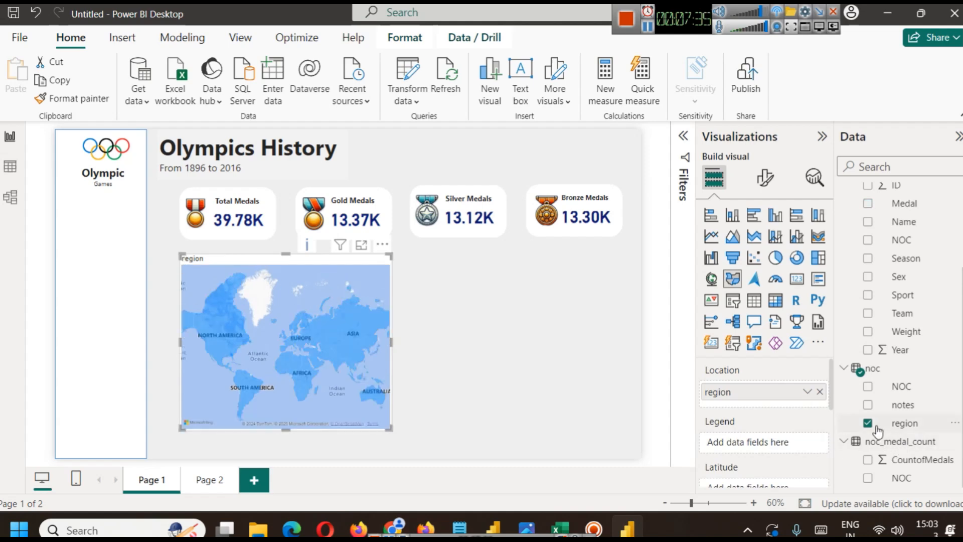
- Set CountofMedals as the map's legend and replace its region location field with NOC from the noc_medal_count table
{"action": "left_click_drag", "start_coordinate": [921, 459], "coordinate": [772, 438]}
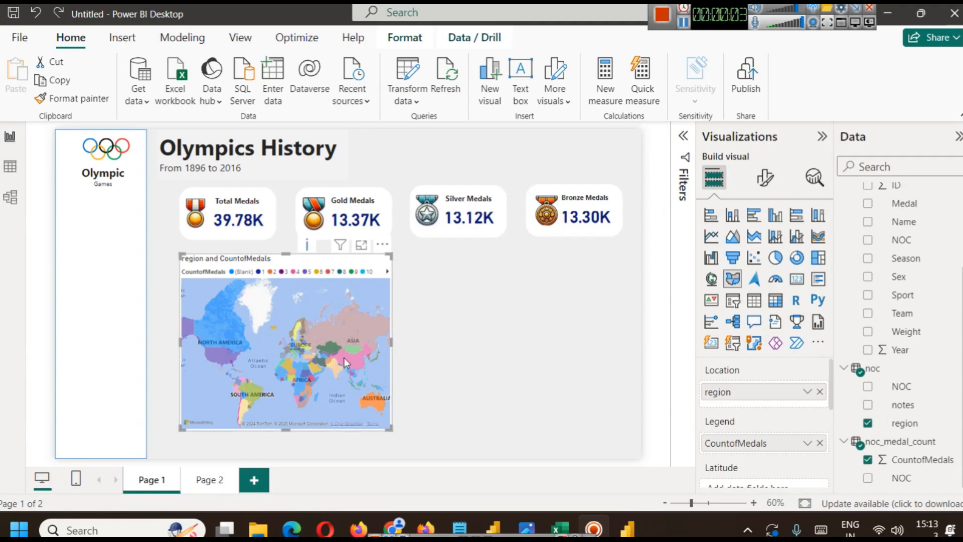
{"action": "mouse_move", "coordinate": [348, 357]}
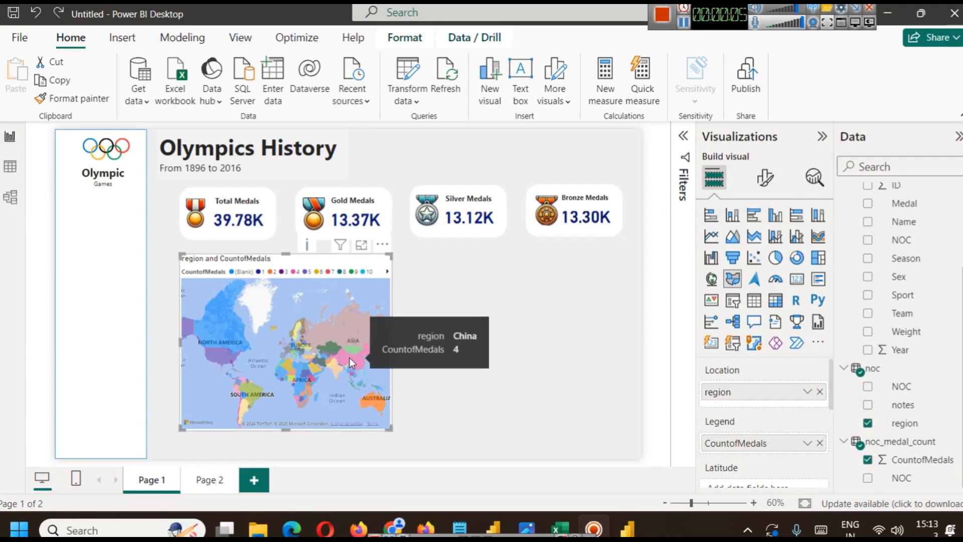
{"action": "left_click", "coordinate": [819, 391]}
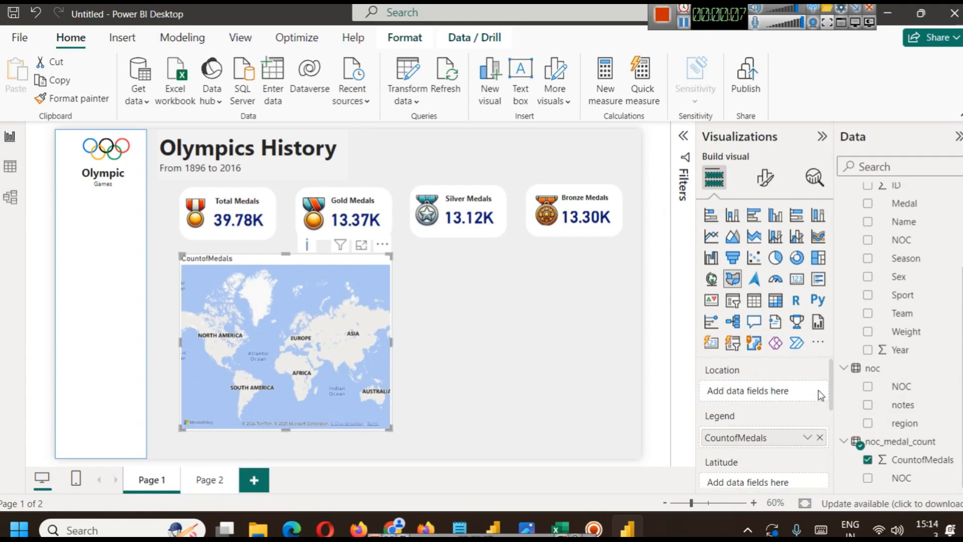
{"action": "left_click_drag", "start_coordinate": [918, 489], "coordinate": [788, 394]}
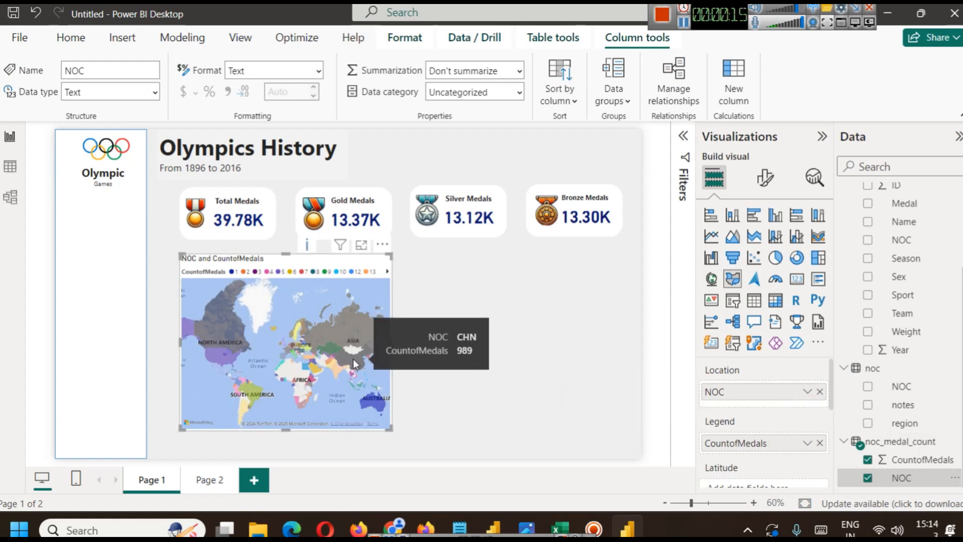
- Examine the map's highest CountofMedals legend values by highlighting several in turn, clear the highlight, and inspect the tooltips of individual countries
{"action": "left_click", "coordinate": [387, 272]}
{"action": "left_click", "coordinate": [388, 271]}
{"action": "left_click", "coordinate": [387, 274]}
{"action": "left_click", "coordinate": [387, 274]}
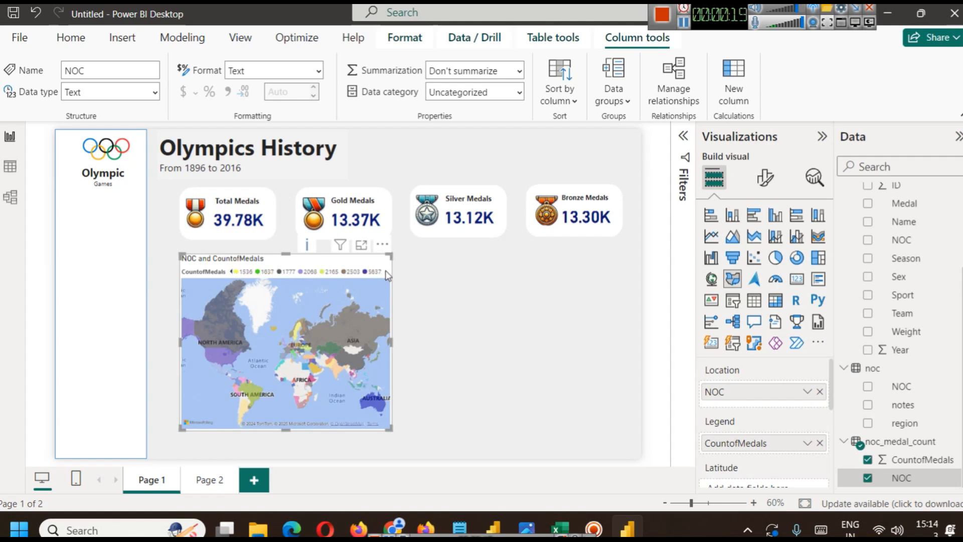
{"action": "left_click", "coordinate": [374, 276]}
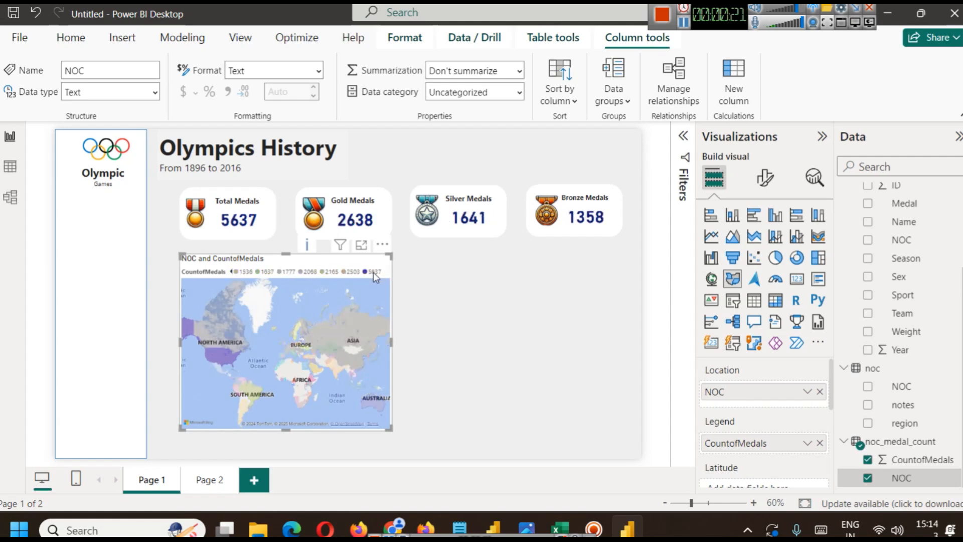
{"action": "left_click", "coordinate": [351, 273]}
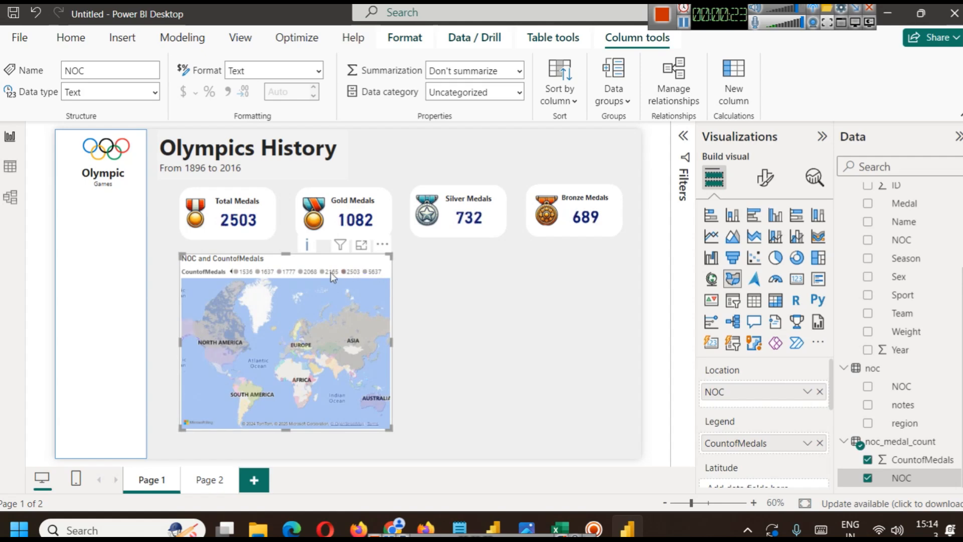
{"action": "left_click", "coordinate": [331, 272]}
{"action": "left_click", "coordinate": [330, 272]}
{"action": "left_click", "coordinate": [308, 271]}
{"action": "left_click", "coordinate": [375, 275]}
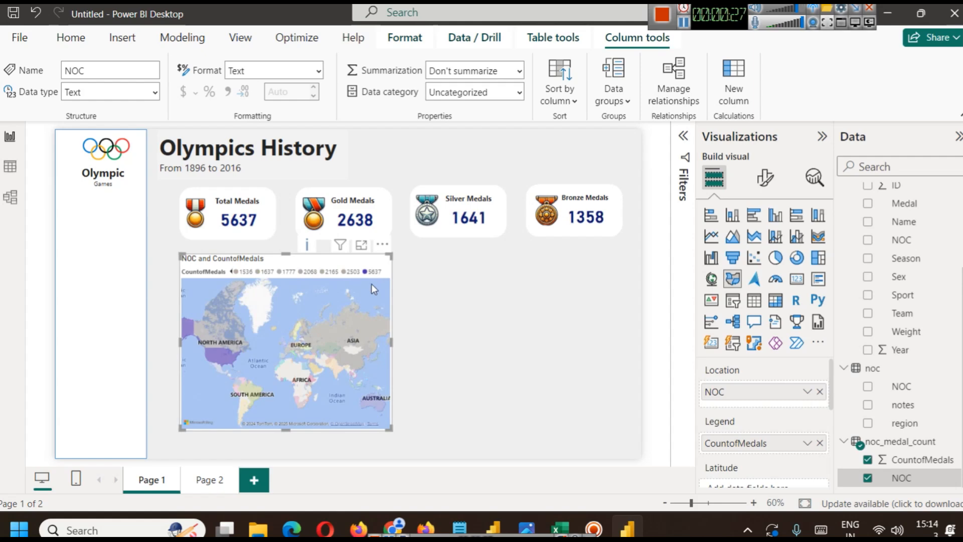
{"action": "left_click", "coordinate": [372, 287]}
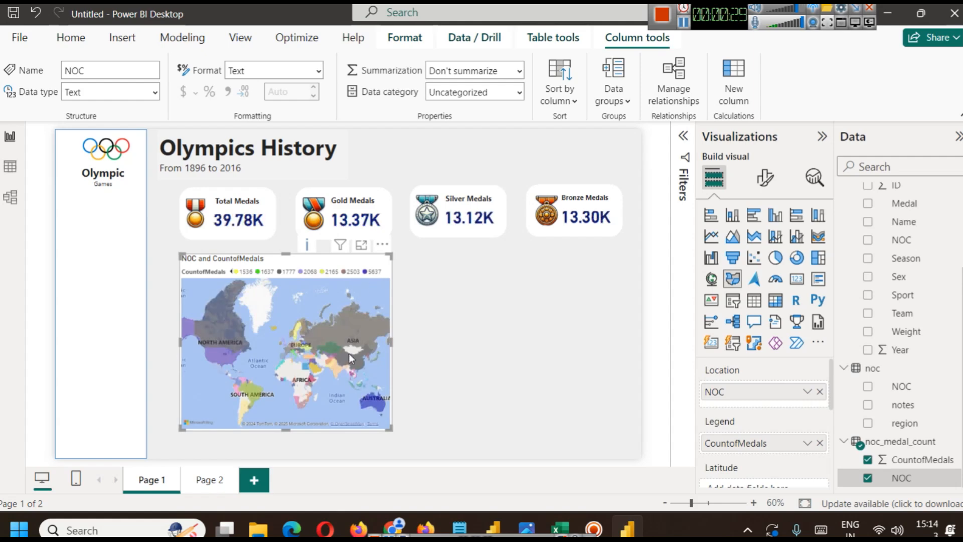
{"action": "mouse_move", "coordinate": [350, 354]}
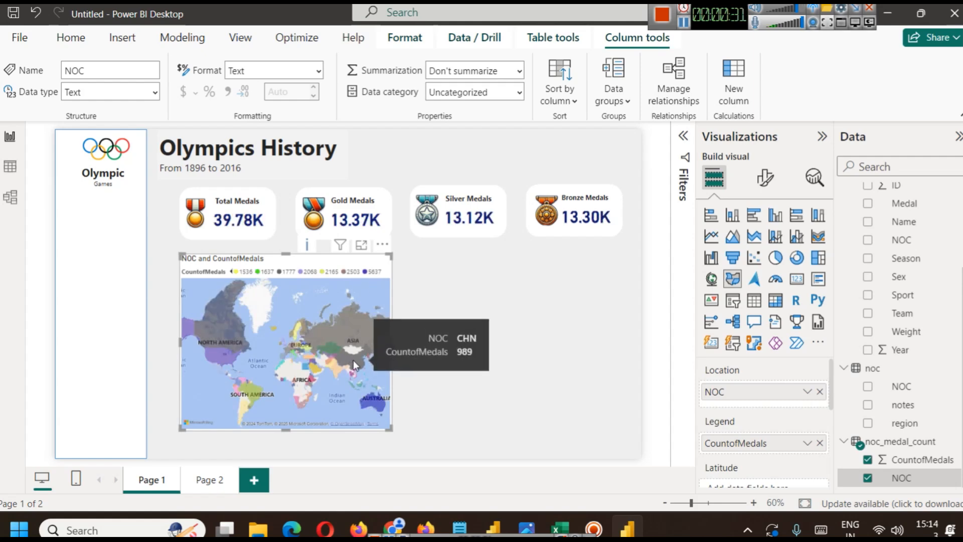
{"action": "mouse_move", "coordinate": [362, 318]}
{"action": "mouse_move", "coordinate": [209, 351]}
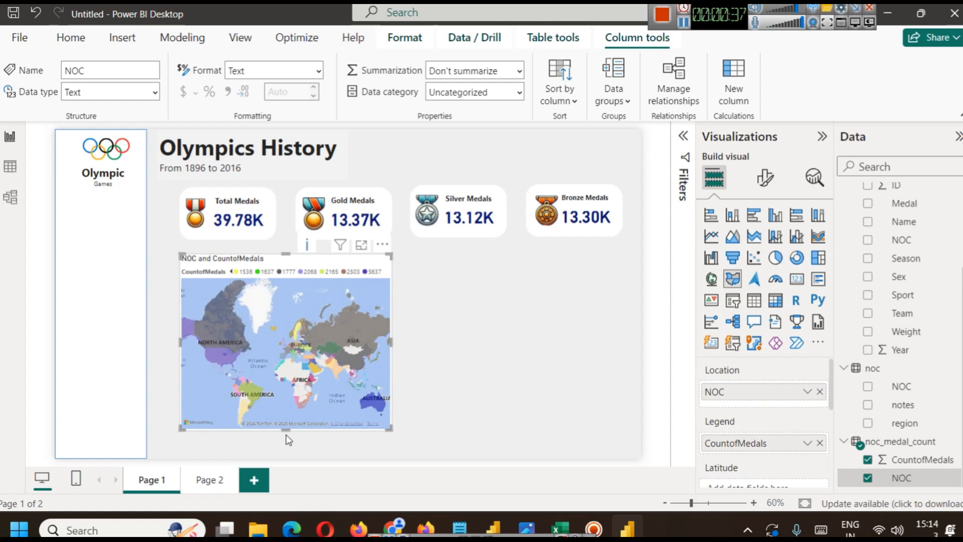
- Shorten the map visual from its lower edge so it leaves free space in the lower part of the report page
{"action": "left_click_drag", "start_coordinate": [285, 430], "coordinate": [276, 363]}
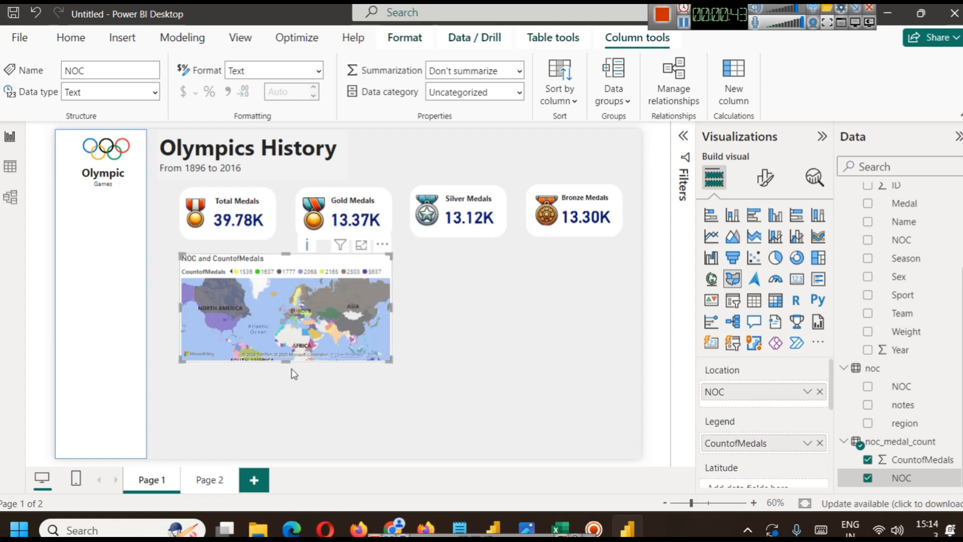
{"action": "left_click_drag", "start_coordinate": [286, 362], "coordinate": [286, 371]}
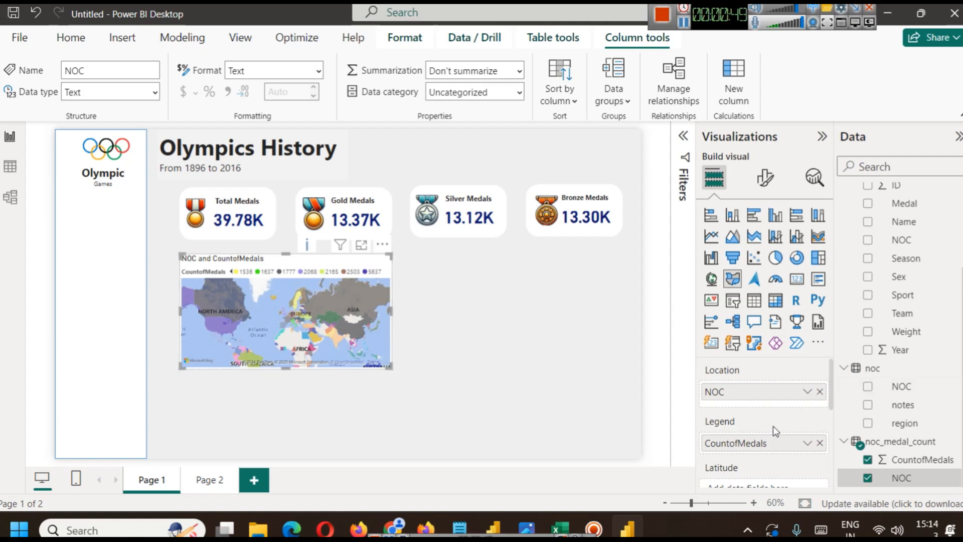
- Review the map's legend formatting options and the fill colors assigned to each CountofMedals value
{"action": "left_click", "coordinate": [766, 183]}
{"action": "left_click", "coordinate": [815, 314]}
{"action": "left_click", "coordinate": [730, 314]}
{"action": "scroll", "coordinate": [747, 376], "scroll_direction": "down", "scroll_amount": 1}
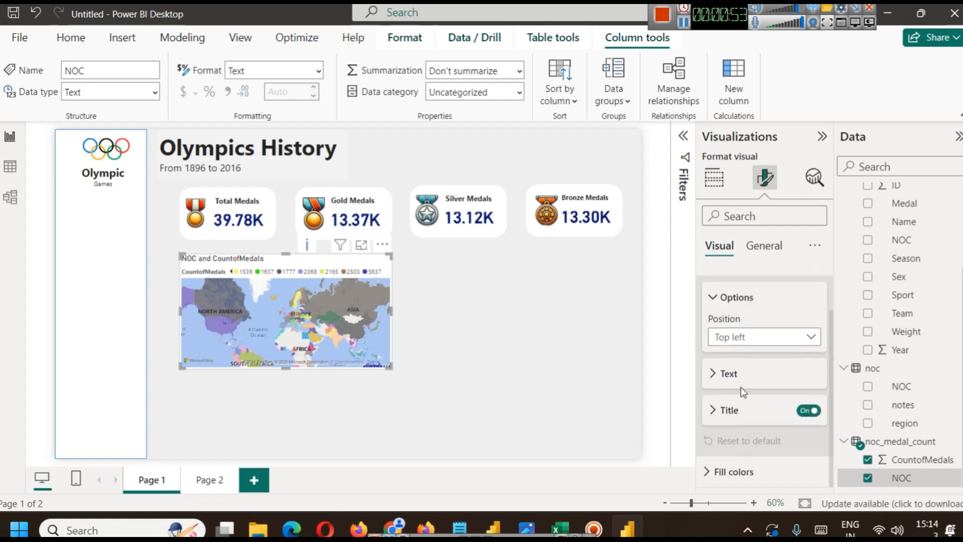
{"action": "left_click", "coordinate": [733, 471]}
{"action": "scroll", "coordinate": [738, 401], "scroll_direction": "down", "scroll_amount": 4}
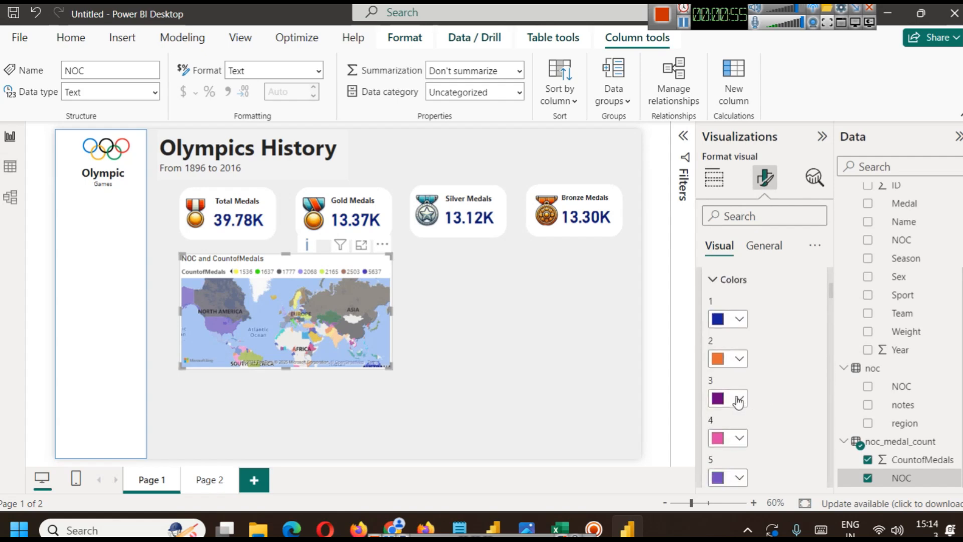
{"action": "scroll", "coordinate": [742, 316], "scroll_direction": "down", "scroll_amount": 20}
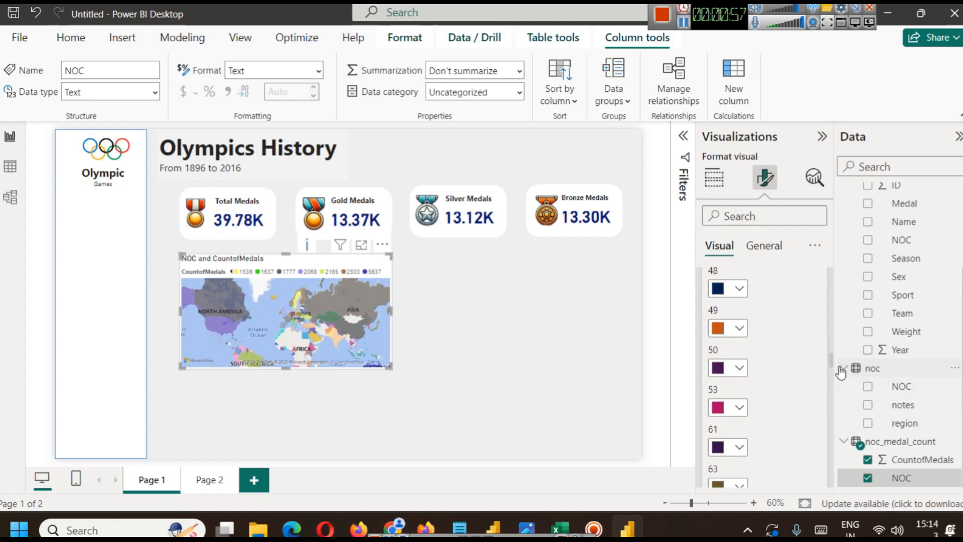
{"action": "left_click_drag", "start_coordinate": [830, 362], "coordinate": [788, 337]}
{"action": "scroll", "coordinate": [790, 341], "scroll_direction": "up", "scroll_amount": 10}
{"action": "scroll", "coordinate": [802, 297], "scroll_direction": "down", "scroll_amount": 5}
{"action": "left_click_drag", "start_coordinate": [801, 297], "coordinate": [803, 263]}
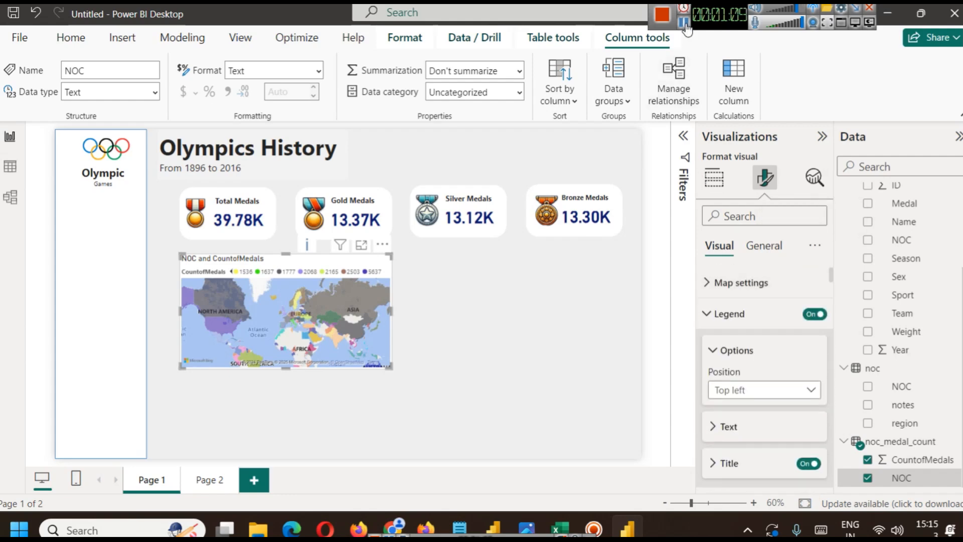
- Check a country's tooltip on the resized map and page through its legend to the higher CountofMedals values
{"action": "mouse_move", "coordinate": [332, 313]}
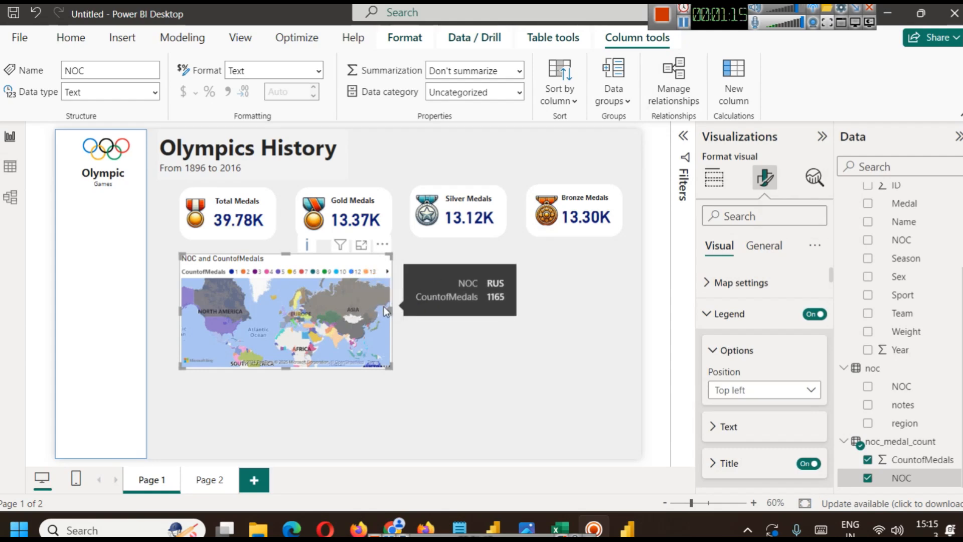
{"action": "left_click", "coordinate": [389, 273]}
{"action": "left_click", "coordinate": [388, 273]}
{"action": "left_click", "coordinate": [389, 273]}
{"action": "left_click", "coordinate": [388, 273]}
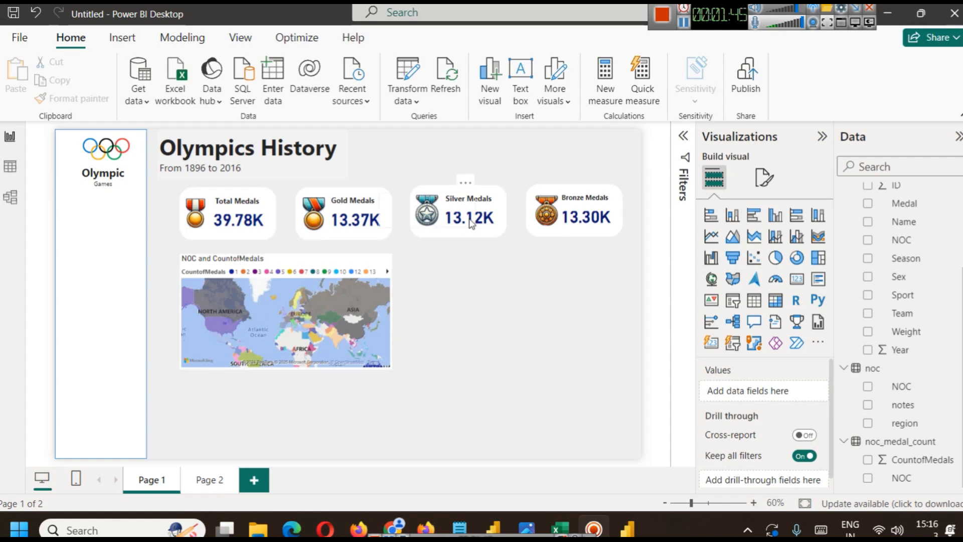
- Title the map visual "Total Medals by Country" and center the title
{"action": "left_click", "coordinate": [288, 257]}
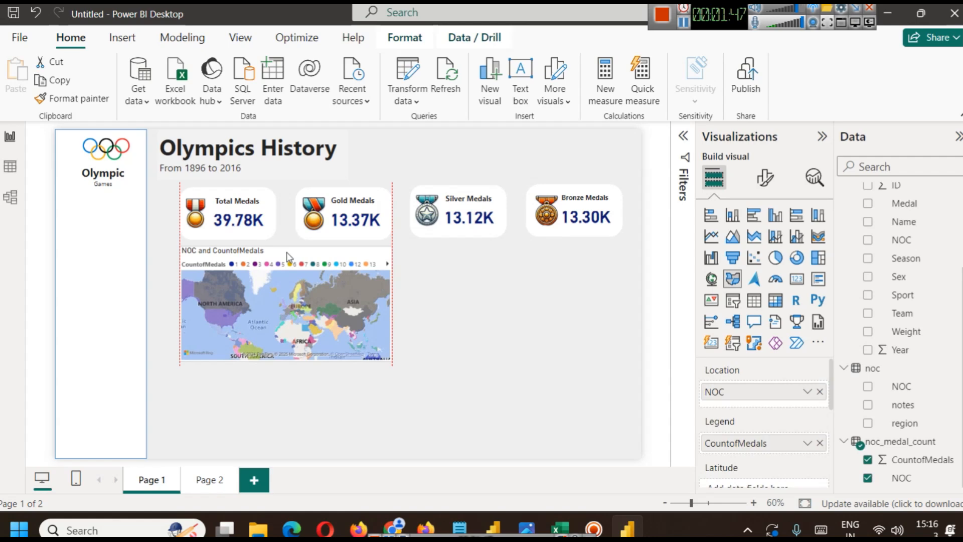
{"action": "left_click_drag", "start_coordinate": [287, 259], "coordinate": [288, 263]}
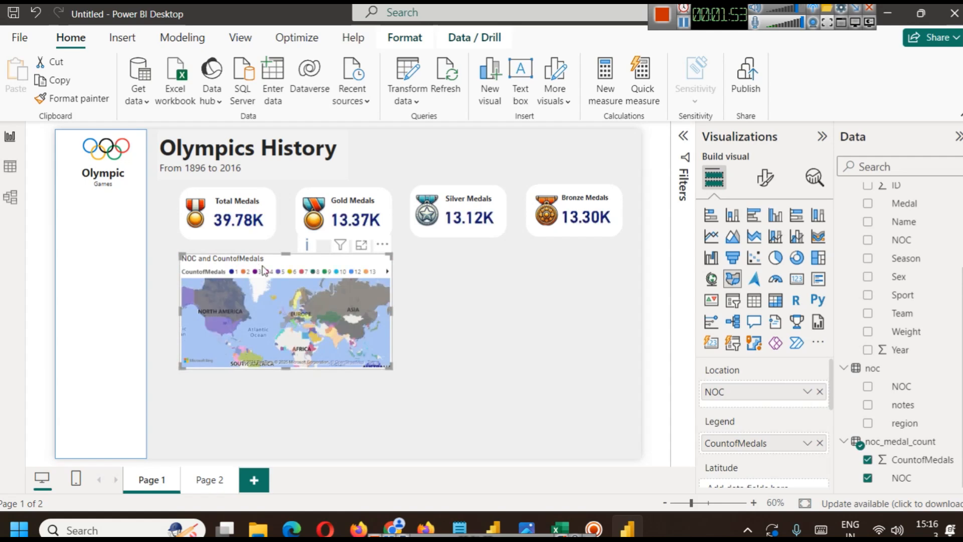
{"action": "left_click", "coordinate": [765, 177]}
{"action": "left_click", "coordinate": [763, 246]}
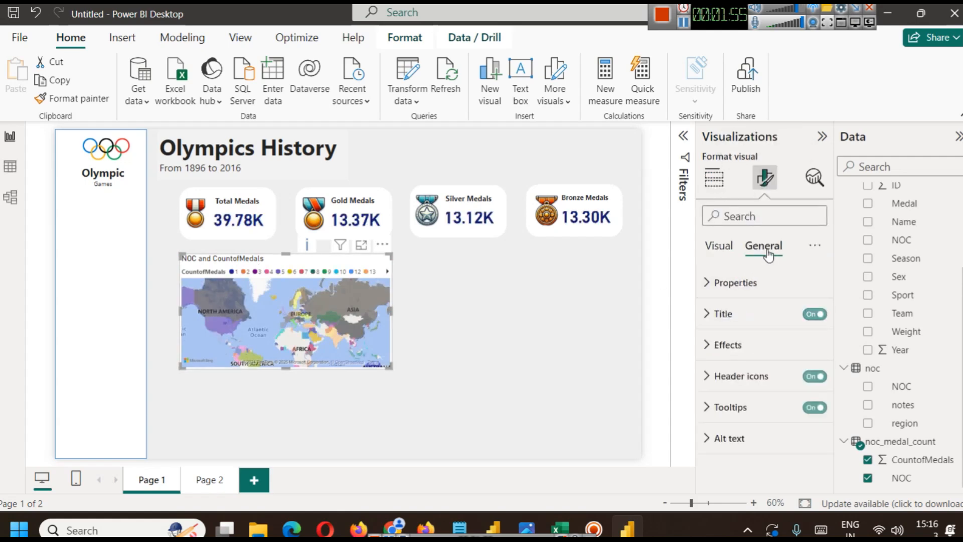
{"action": "left_click", "coordinate": [747, 312]}
{"action": "triple_click", "coordinate": [755, 391]}
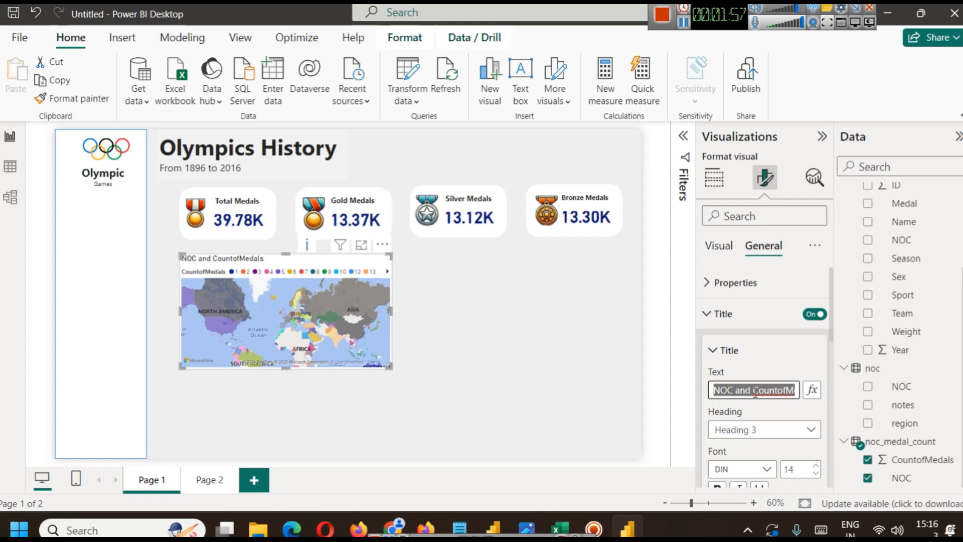
{"action": "type", "text": "Total Meda"}
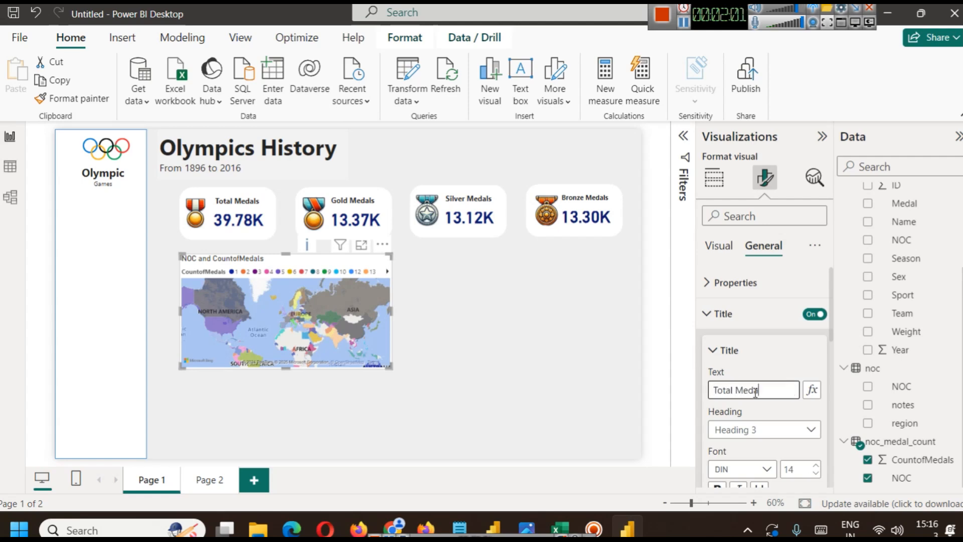
{"action": "type", "text": "ls by Country"}
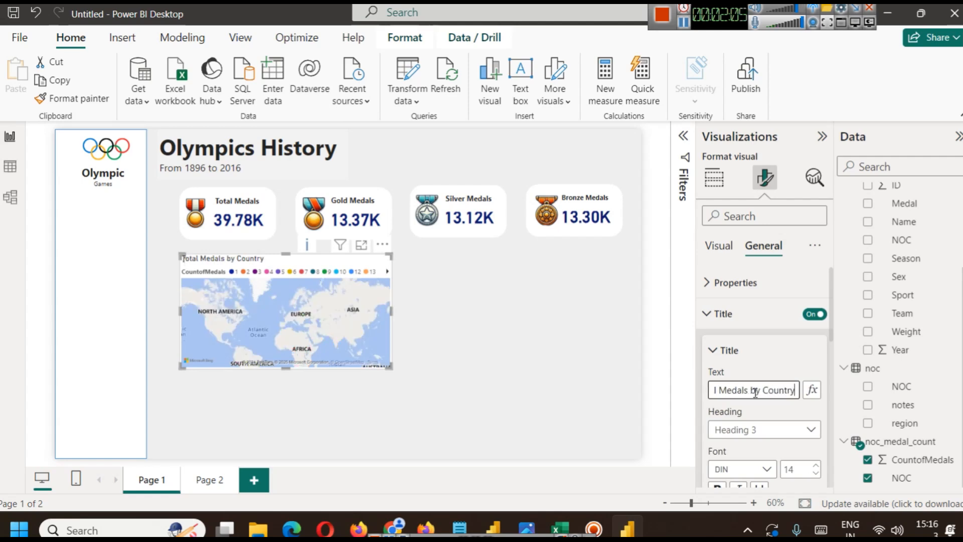
{"action": "scroll", "coordinate": [799, 407], "scroll_direction": "down", "scroll_amount": 5}
{"action": "left_click", "coordinate": [738, 308]}
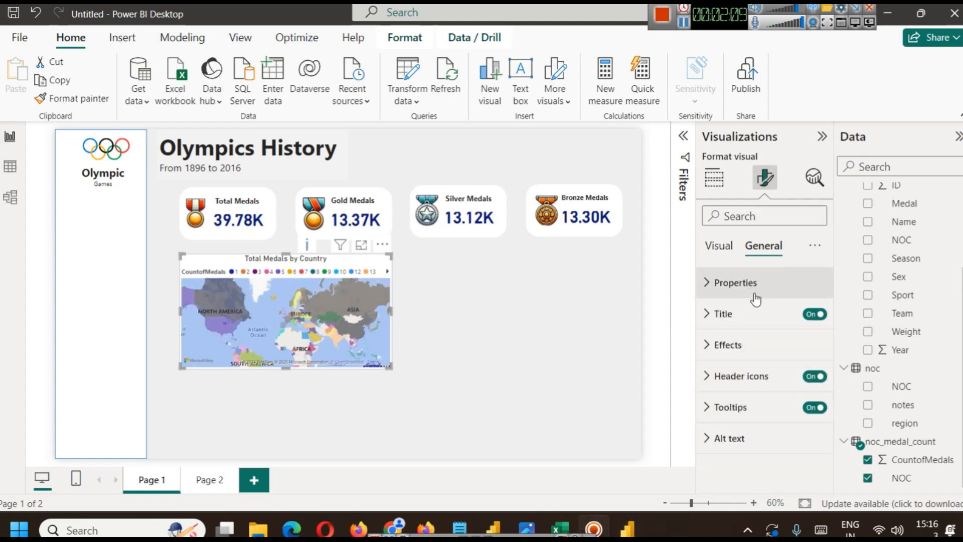
- Turn on the map's visual border and set its color to white
{"action": "left_click", "coordinate": [737, 343]}
{"action": "scroll", "coordinate": [756, 338], "scroll_direction": "down", "scroll_amount": 3}
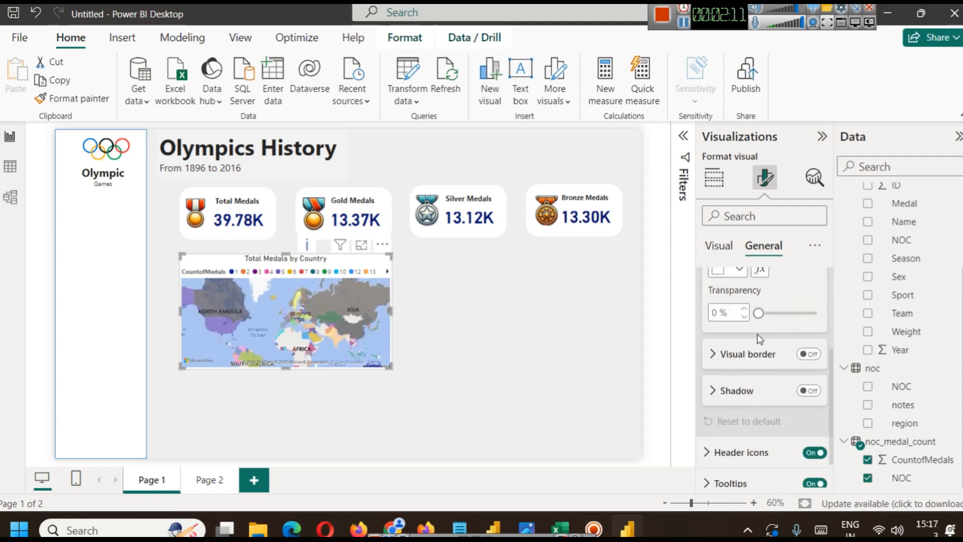
{"action": "scroll", "coordinate": [762, 343], "scroll_direction": "up", "scroll_amount": 2}
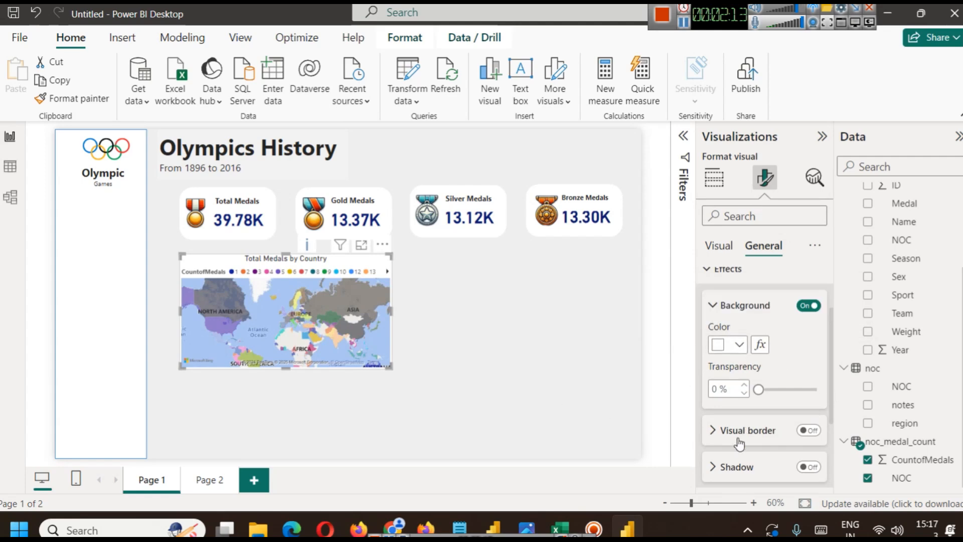
{"action": "left_click", "coordinate": [724, 432]}
{"action": "scroll", "coordinate": [739, 429], "scroll_direction": "down", "scroll_amount": 3}
{"action": "scroll", "coordinate": [740, 426], "scroll_direction": "up", "scroll_amount": 2}
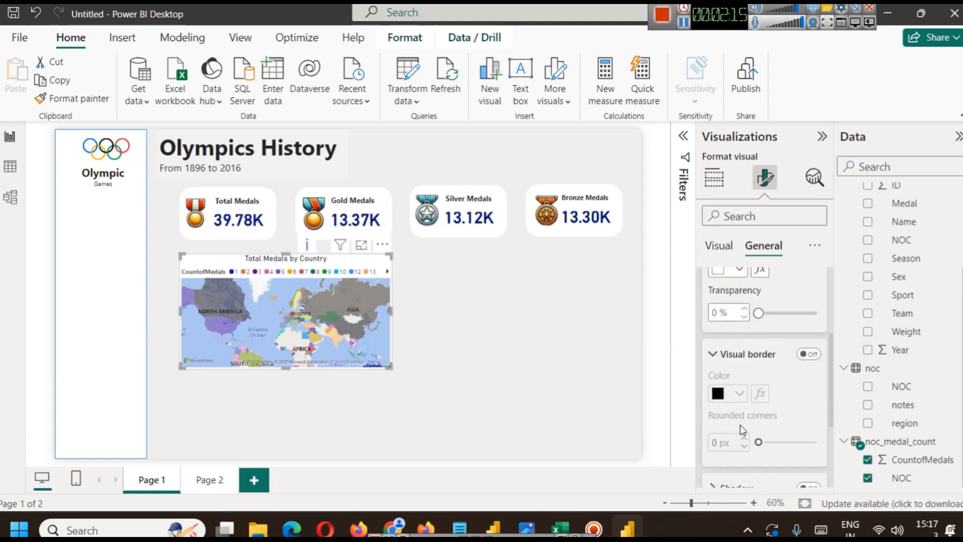
{"action": "left_click", "coordinate": [805, 354]}
{"action": "left_click", "coordinate": [739, 393]}
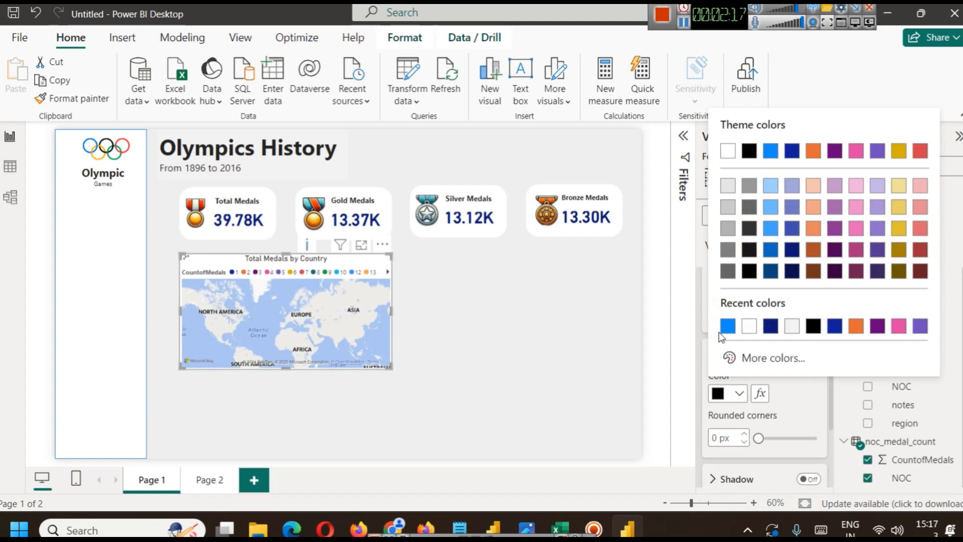
{"action": "left_click", "coordinate": [728, 161]}
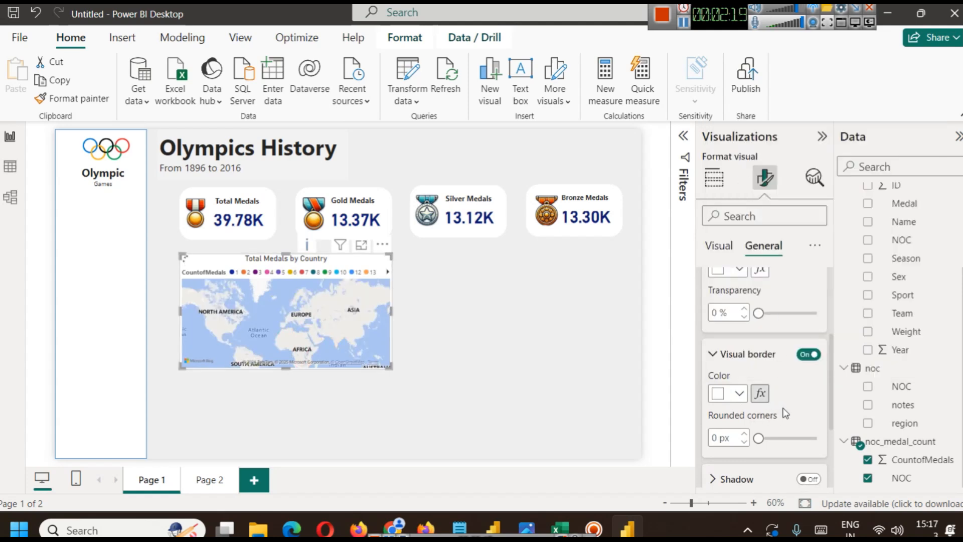
- Round the corners of the map's border and deselect the visual
{"action": "left_click", "coordinate": [746, 434]}
{"action": "left_click", "coordinate": [746, 435]}
{"action": "left_click", "coordinate": [746, 435]}
{"action": "left_click", "coordinate": [746, 434]}
{"action": "left_click", "coordinate": [746, 435]}
{"action": "left_click", "coordinate": [746, 434]}
{"action": "left_click", "coordinate": [746, 435]}
{"action": "left_click", "coordinate": [746, 434]}
{"action": "left_click", "coordinate": [747, 435]}
{"action": "left_click", "coordinate": [746, 434]}
{"action": "left_click", "coordinate": [480, 297]}
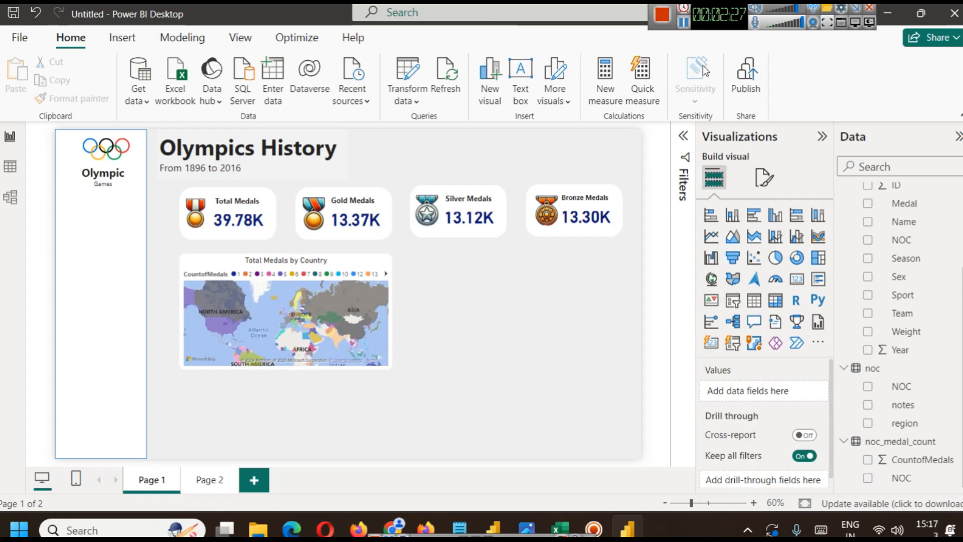
{"action": "left_click", "coordinate": [685, 23]}
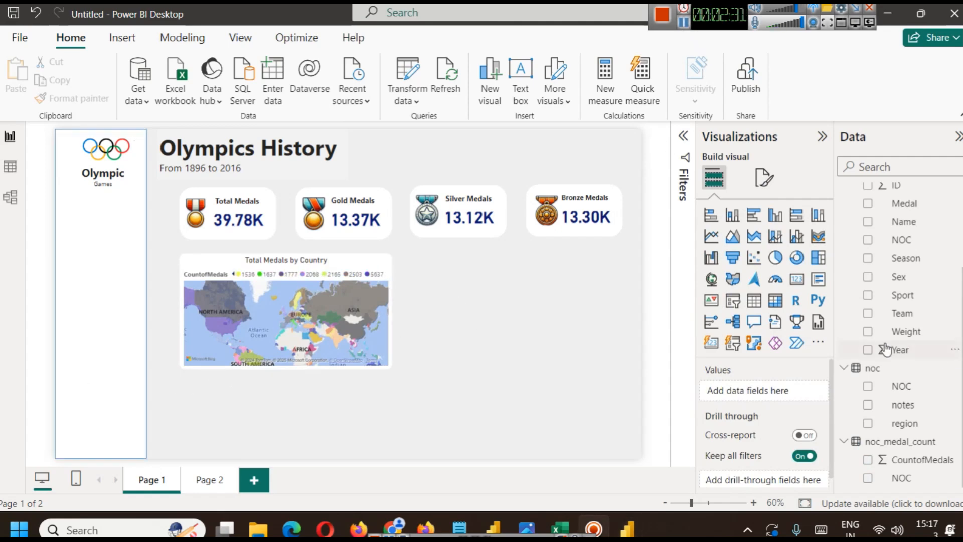
- Add an empty clustered bar chart beside the map, beneath the Silver and Bronze Medals cards, and stretch it to the map's lower edge
{"action": "scroll", "coordinate": [909, 328], "scroll_direction": "up", "scroll_amount": 3}
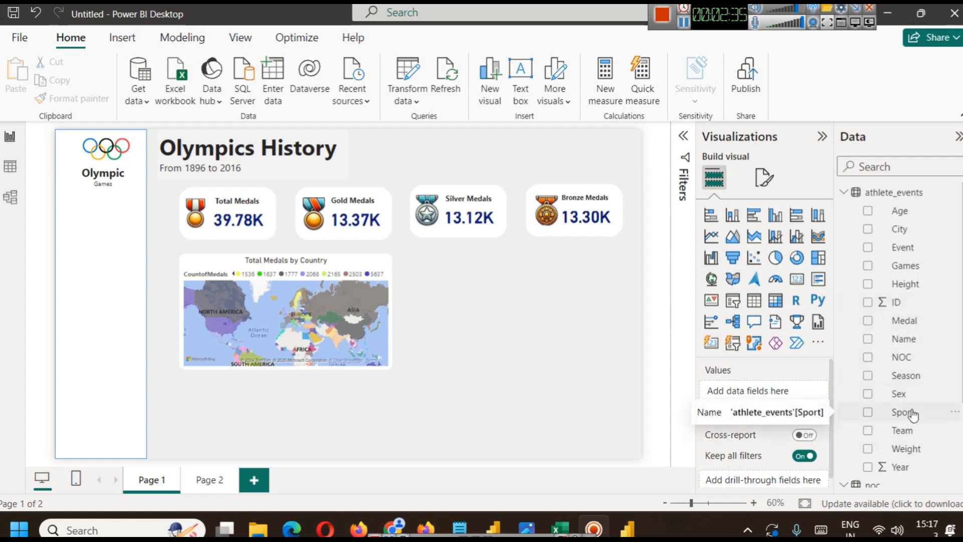
{"action": "left_click", "coordinate": [754, 215]}
{"action": "left_click_drag", "start_coordinate": [311, 415], "coordinate": [542, 295]}
{"action": "left_click_drag", "start_coordinate": [517, 339], "coordinate": [517, 367]}
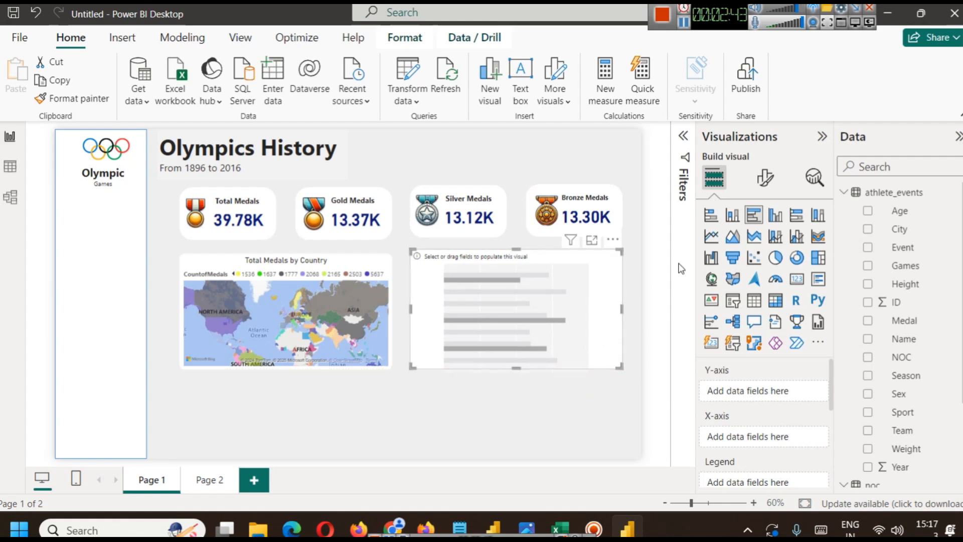
- Add Medal as a filter on the medals-by-sport bar chart and include every value except NA
{"action": "left_click", "coordinate": [683, 22]}
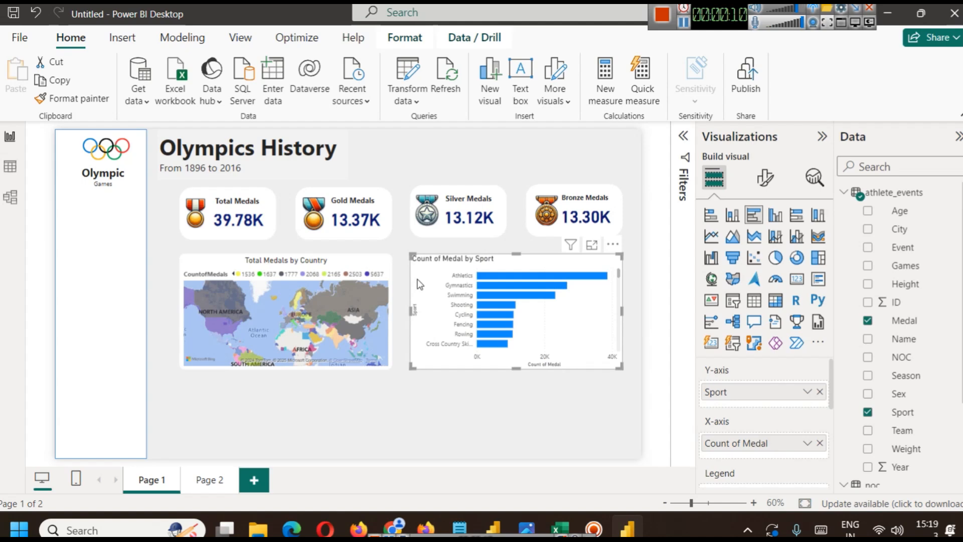
{"action": "left_click", "coordinate": [683, 136]}
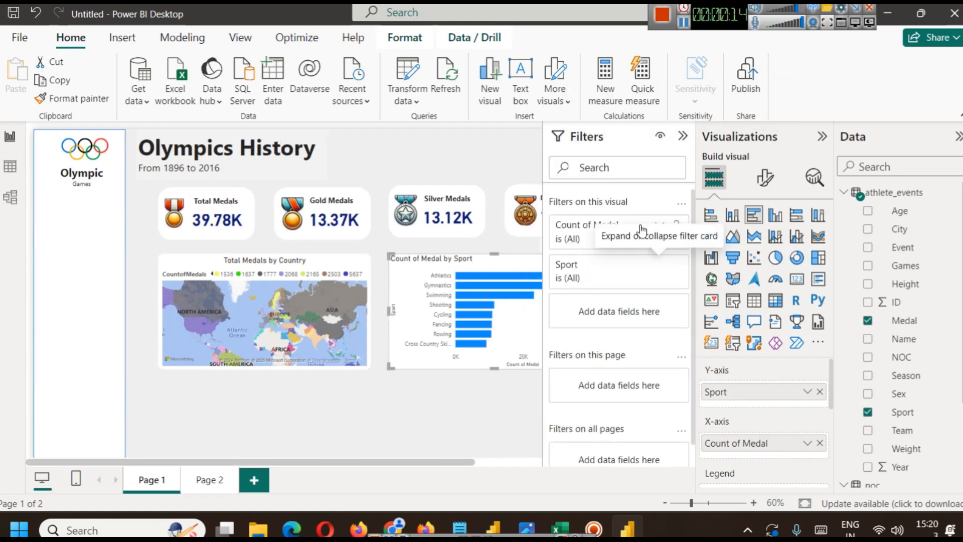
{"action": "left_click_drag", "start_coordinate": [903, 320], "coordinate": [629, 297]}
{"action": "left_click", "coordinate": [566, 358]}
{"action": "left_click", "coordinate": [568, 410]}
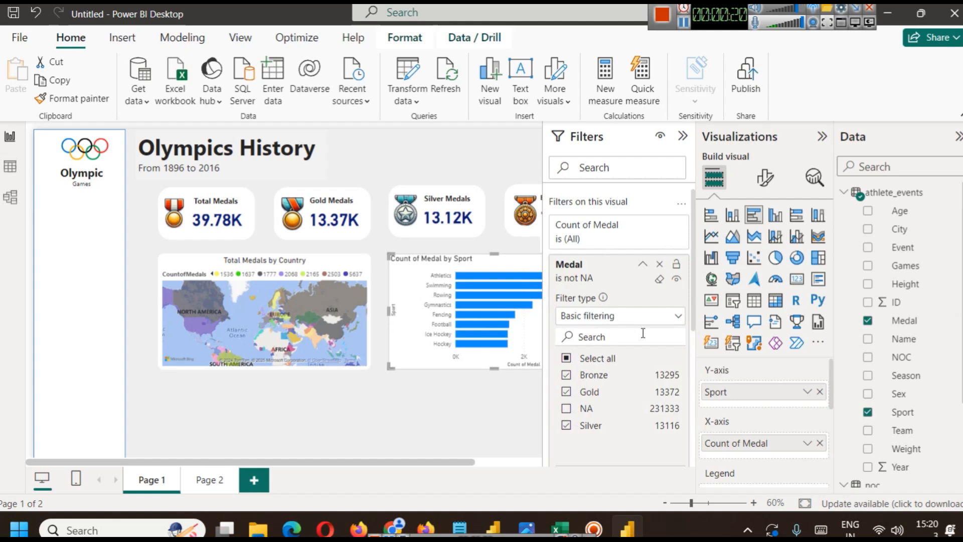
{"action": "left_click", "coordinate": [682, 137]}
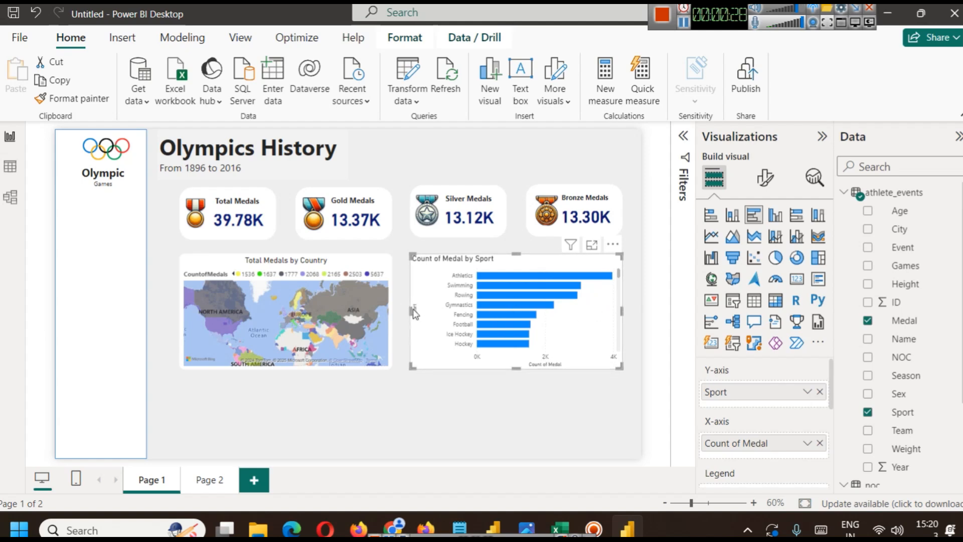
- Make the sport names on the bar chart's Y-axis bold
{"action": "left_click", "coordinate": [450, 286]}
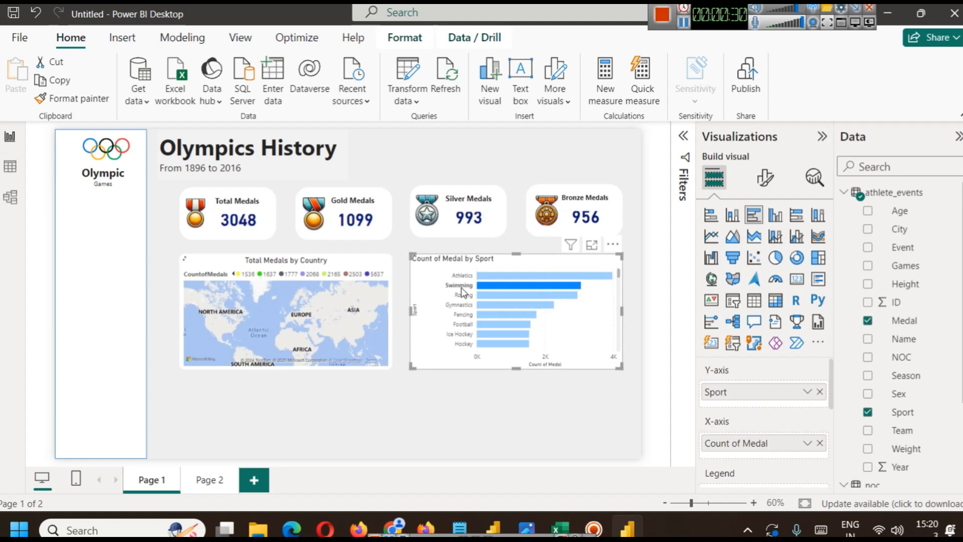
{"action": "left_click", "coordinate": [461, 290]}
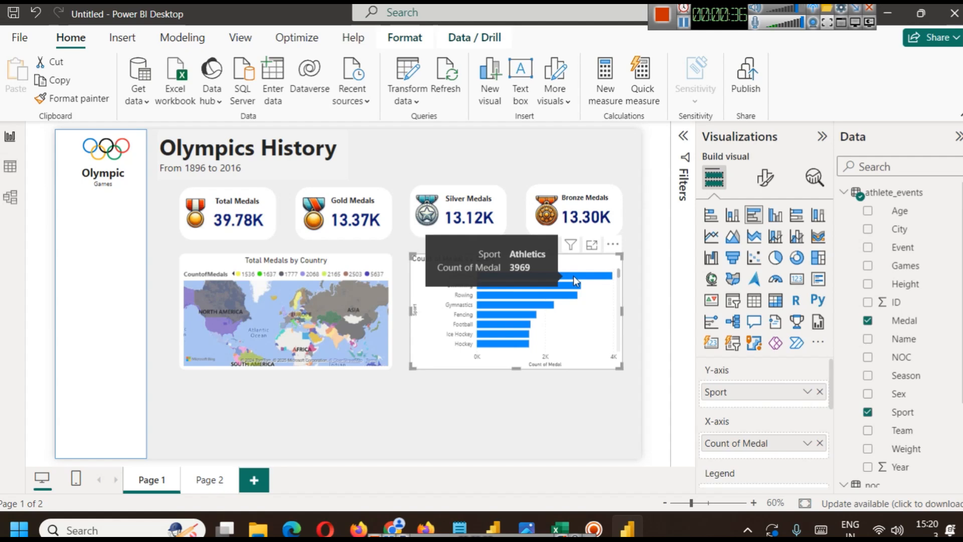
{"action": "left_click", "coordinate": [765, 177]}
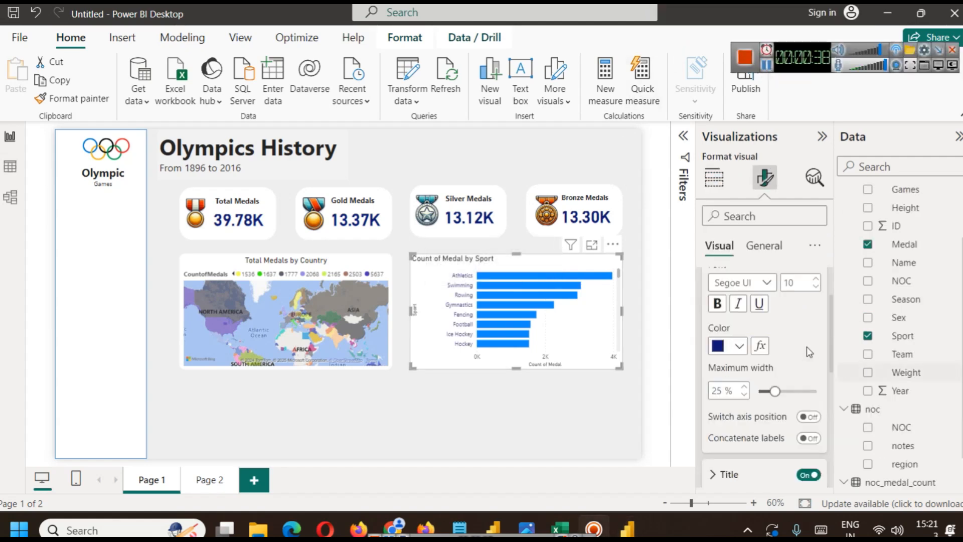
{"action": "scroll", "coordinate": [776, 338], "scroll_direction": "up", "scroll_amount": 3}
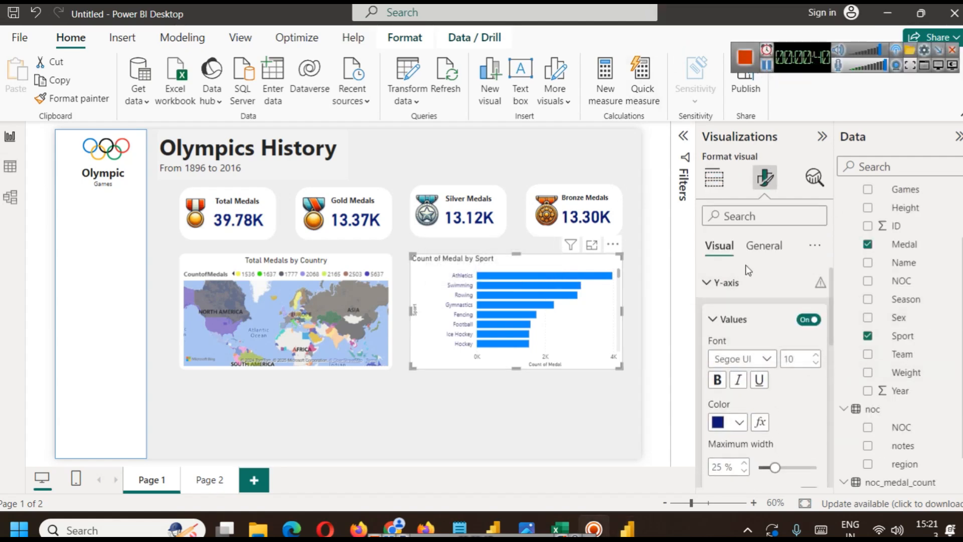
{"action": "scroll", "coordinate": [765, 336], "scroll_direction": "down", "scroll_amount": 3}
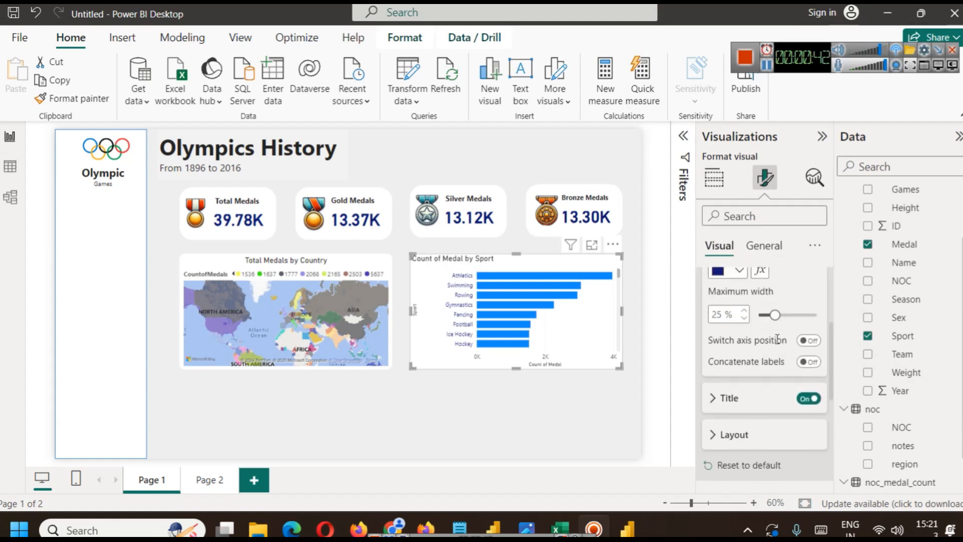
{"action": "scroll", "coordinate": [777, 338], "scroll_direction": "up", "scroll_amount": 2}
{"action": "left_click", "coordinate": [718, 303]}
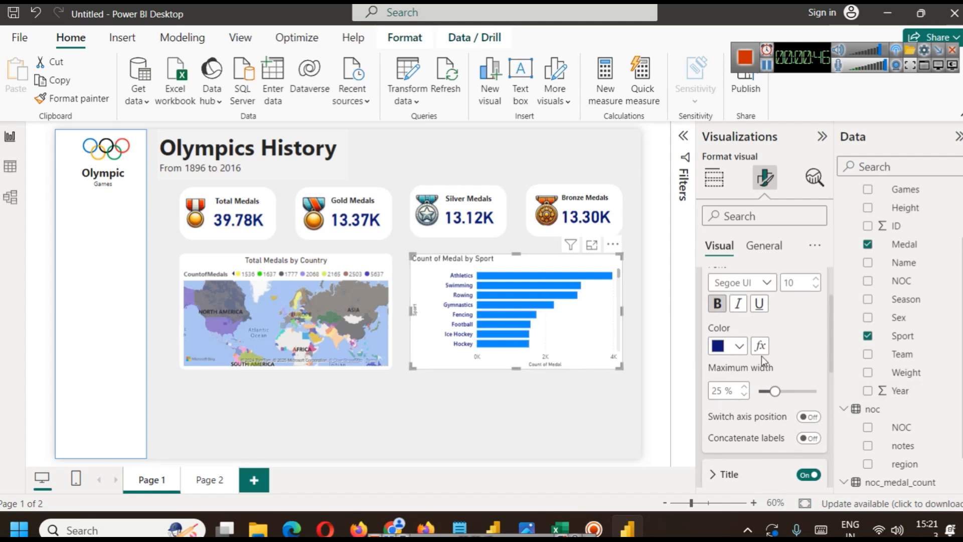
- Set the color of all bars in the chart to the recently used navy blue
{"action": "scroll", "coordinate": [773, 361], "scroll_direction": "down", "scroll_amount": 3}
{"action": "scroll", "coordinate": [778, 366], "scroll_direction": "down", "scroll_amount": 3}
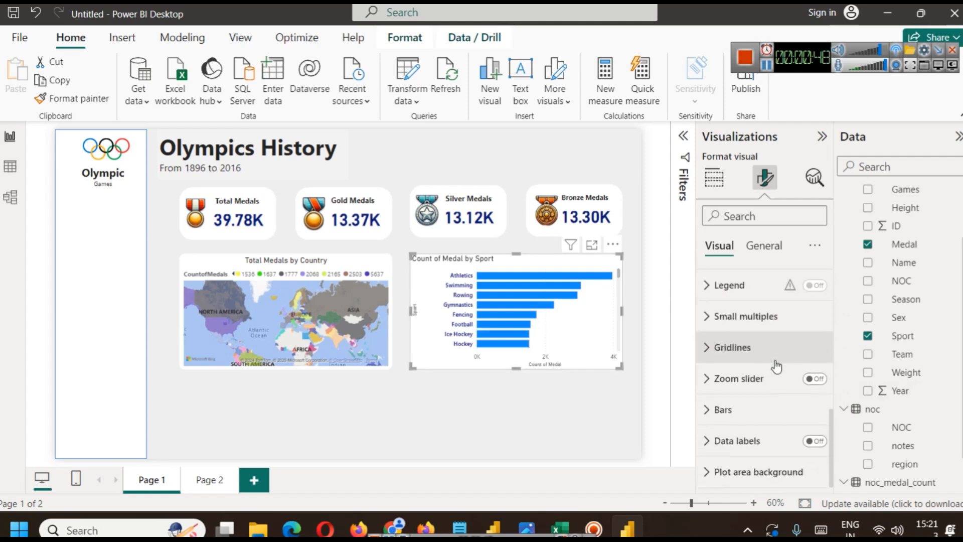
{"action": "left_click", "coordinate": [731, 421]}
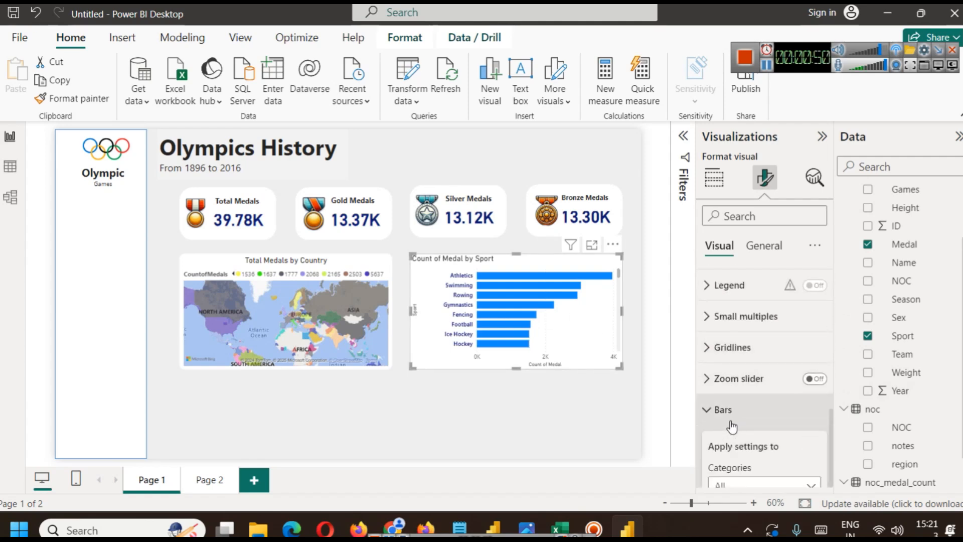
{"action": "scroll", "coordinate": [713, 391], "scroll_direction": "down", "scroll_amount": 3}
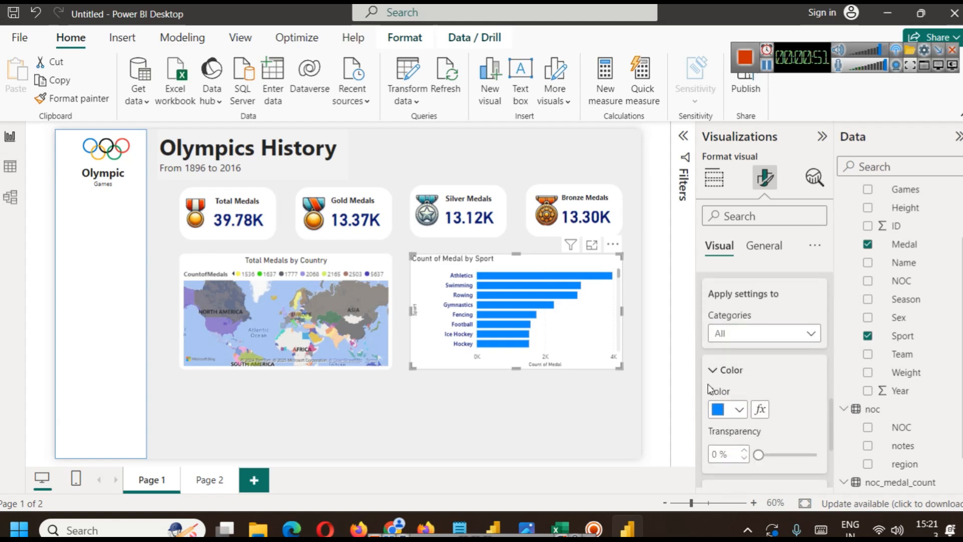
{"action": "left_click", "coordinate": [740, 413]}
{"action": "left_click", "coordinate": [727, 343]}
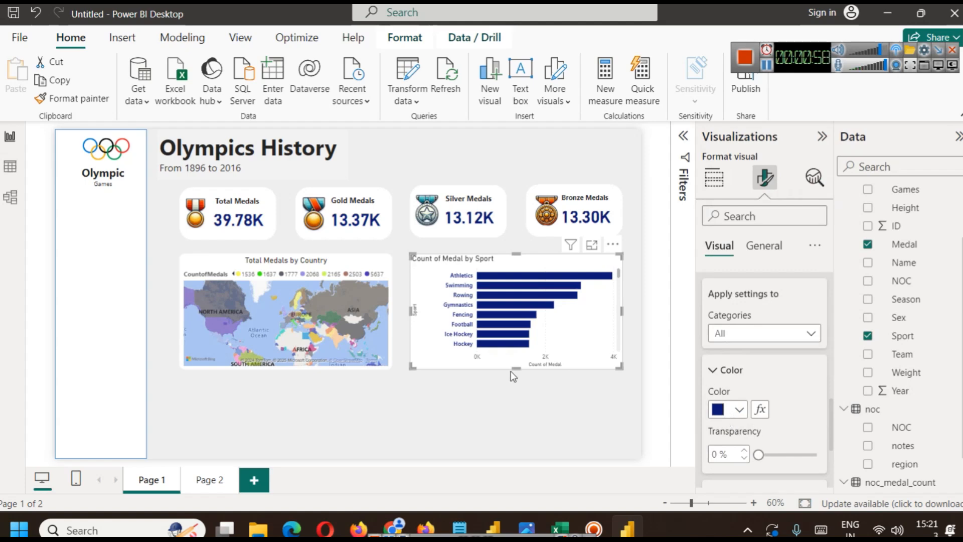
- Reduce the maximum width of the bar chart's Y-axis labels to 15 %
{"action": "scroll", "coordinate": [771, 414], "scroll_direction": "down", "scroll_amount": 3}
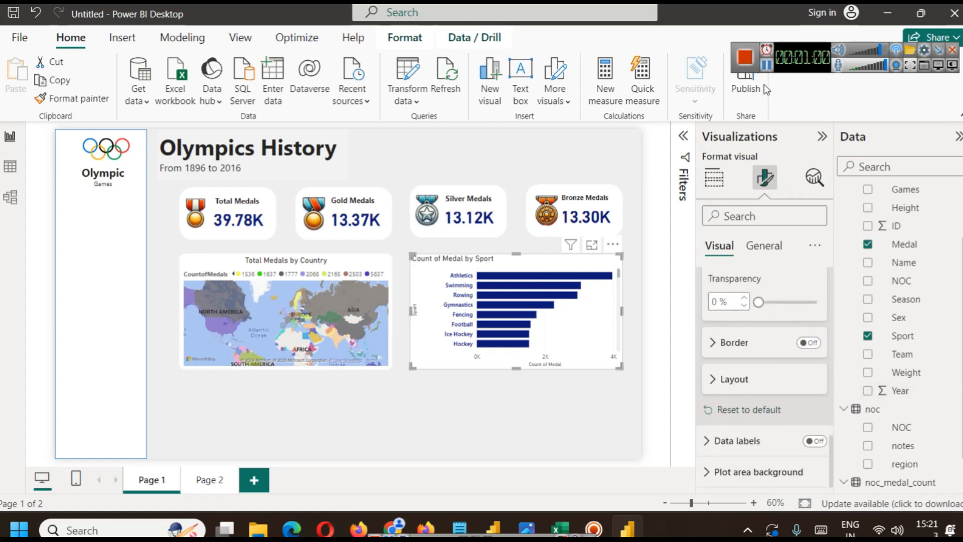
{"action": "left_click", "coordinate": [767, 64]}
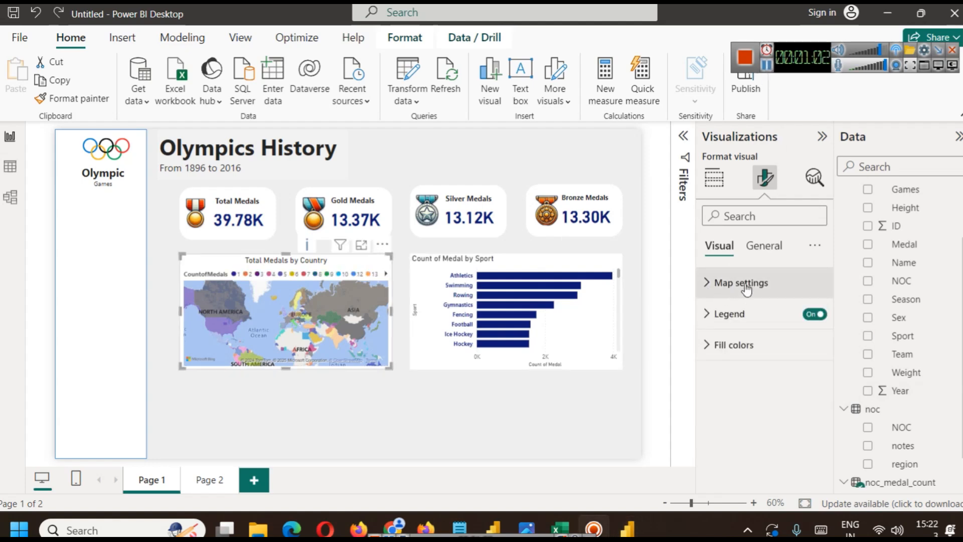
{"action": "left_click", "coordinate": [444, 273]}
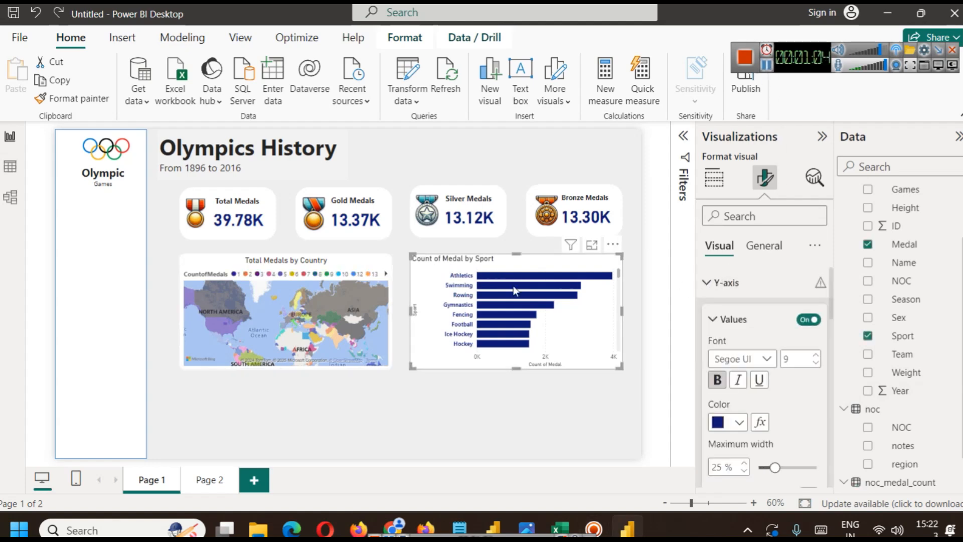
{"action": "scroll", "coordinate": [775, 362], "scroll_direction": "down", "scroll_amount": 3}
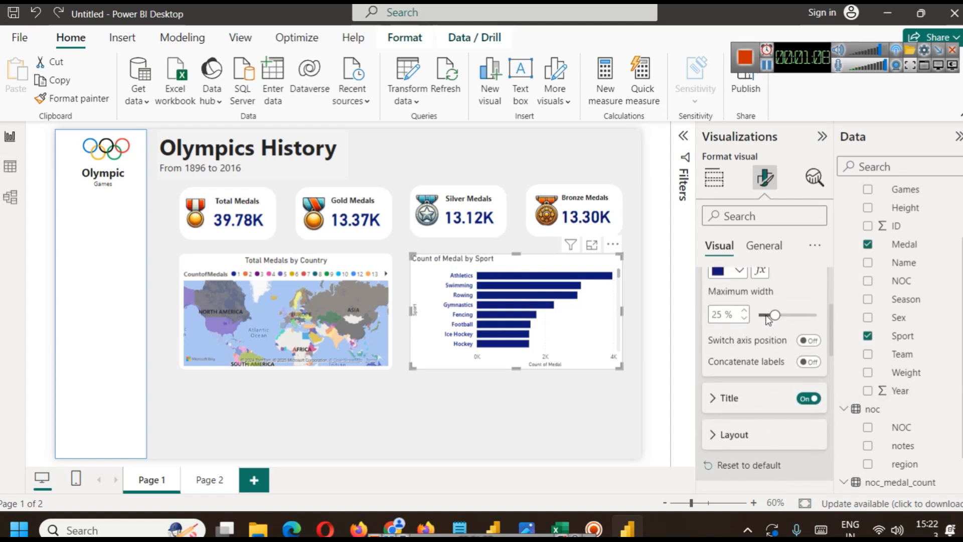
{"action": "left_click_drag", "start_coordinate": [767, 319], "coordinate": [764, 315]}
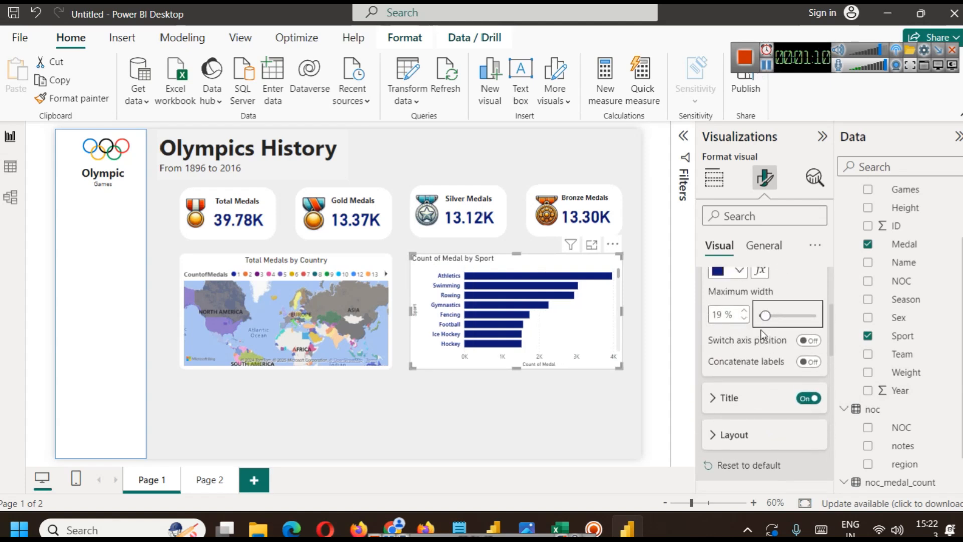
{"action": "left_click", "coordinate": [744, 319]}
{"action": "left_click", "coordinate": [744, 320]}
{"action": "left_click", "coordinate": [745, 319]}
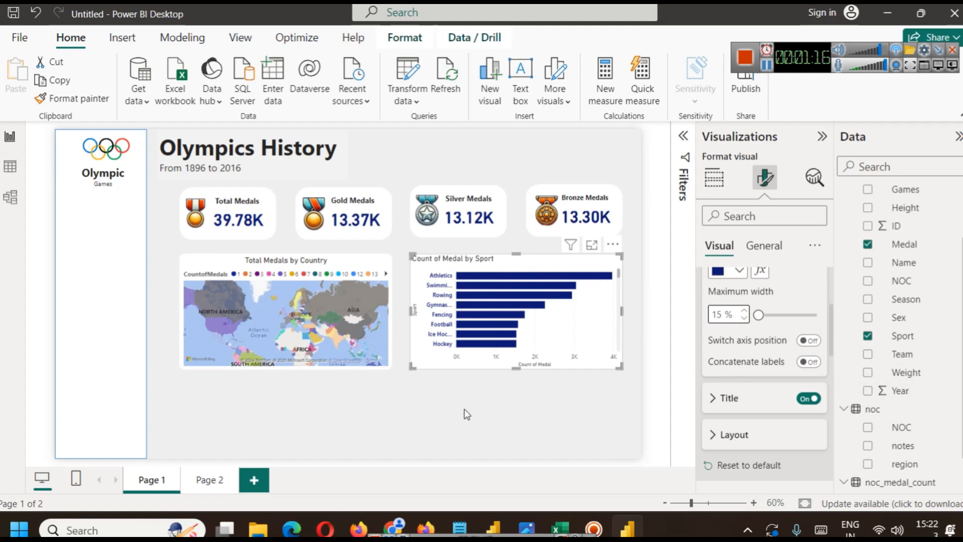
- Look through the bar chart's axis, legend, gridline and bar formatting options
{"action": "mouse_move", "coordinate": [494, 316]}
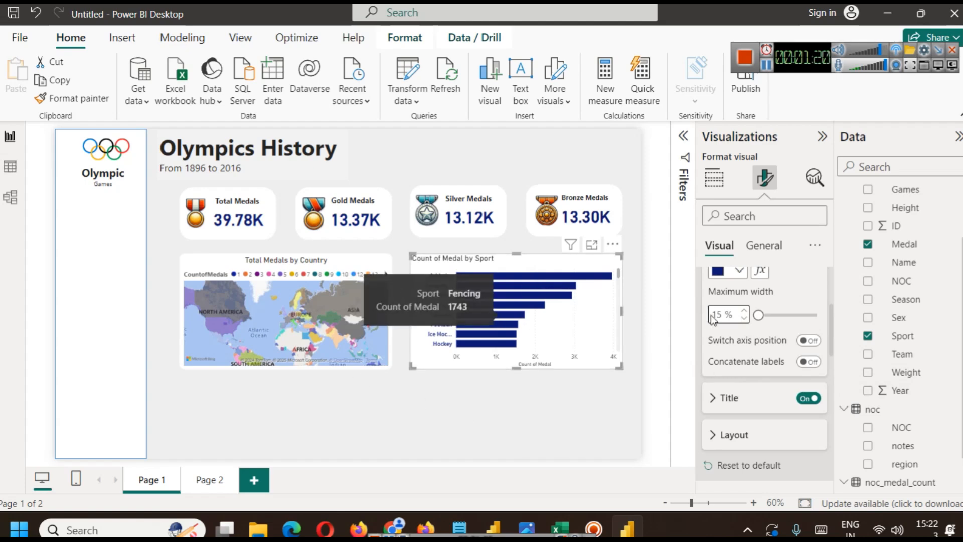
{"action": "scroll", "coordinate": [743, 400], "scroll_direction": "down", "scroll_amount": 3}
{"action": "scroll", "coordinate": [743, 400], "scroll_direction": "up", "scroll_amount": 3}
{"action": "scroll", "coordinate": [742, 394], "scroll_direction": "up", "scroll_amount": 2}
{"action": "scroll", "coordinate": [748, 381], "scroll_direction": "down", "scroll_amount": 2}
{"action": "scroll", "coordinate": [752, 375], "scroll_direction": "down", "scroll_amount": 3}
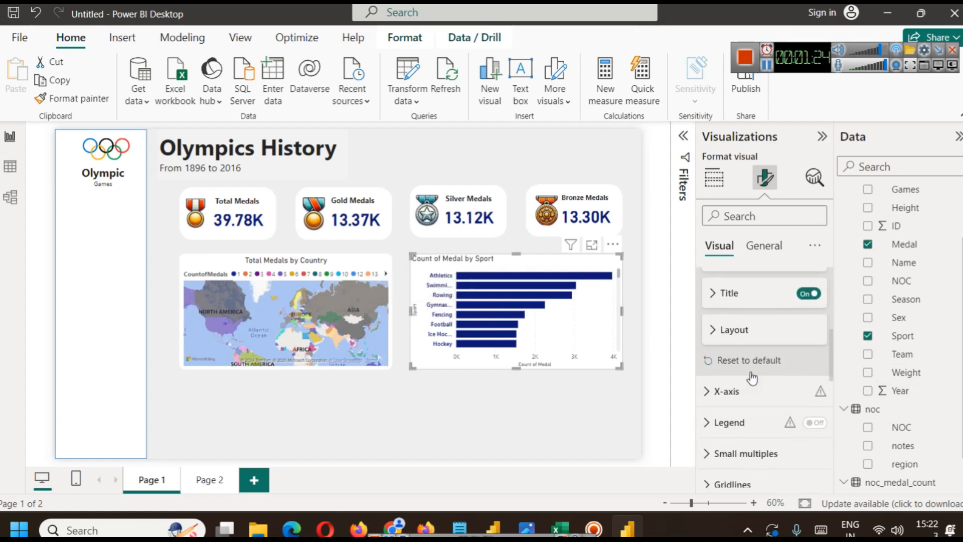
{"action": "scroll", "coordinate": [748, 384], "scroll_direction": "down", "scroll_amount": 2}
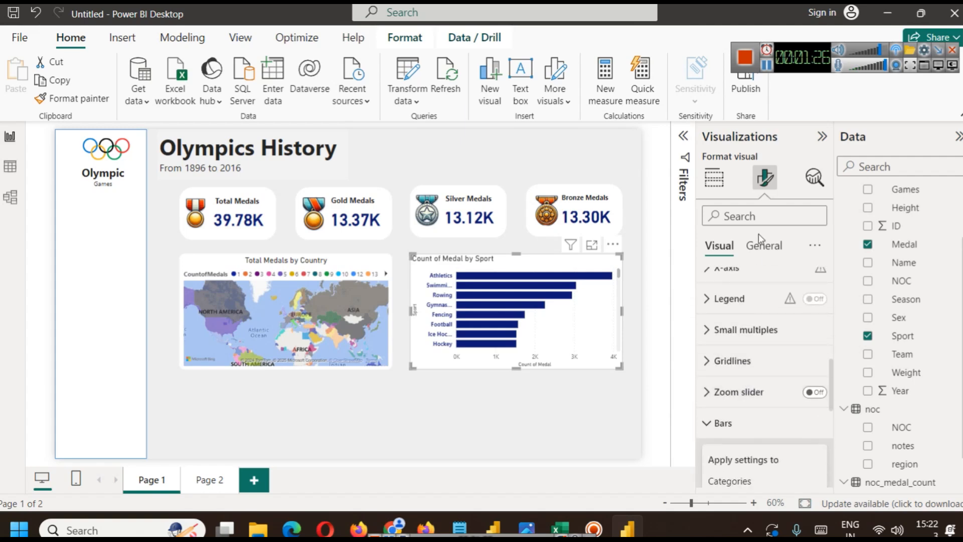
{"action": "scroll", "coordinate": [768, 346], "scroll_direction": "down", "scroll_amount": 4}
{"action": "scroll", "coordinate": [770, 358], "scroll_direction": "up", "scroll_amount": 2}
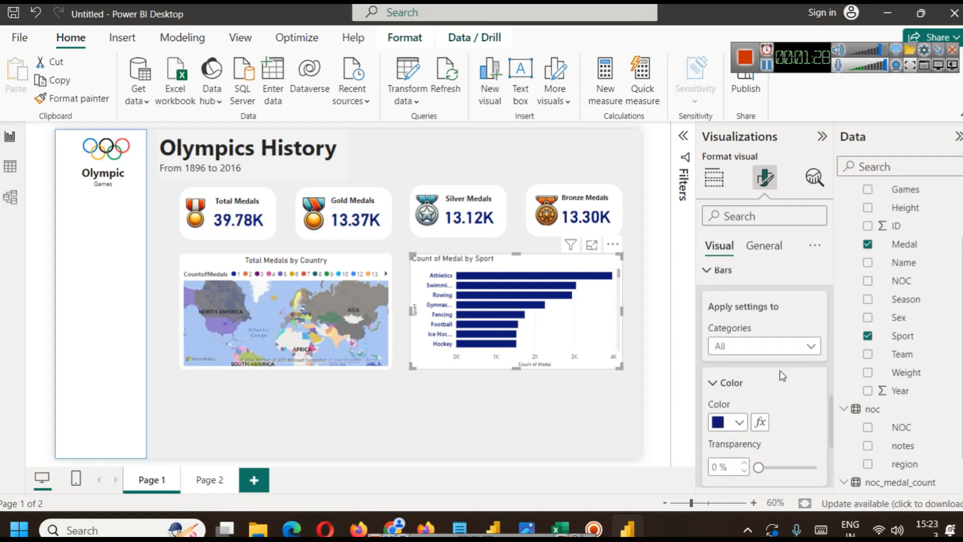
- Limit the bar settings to the Athletics category and give its bar the darkest shade of the light blue theme color
{"action": "left_click", "coordinate": [776, 349]}
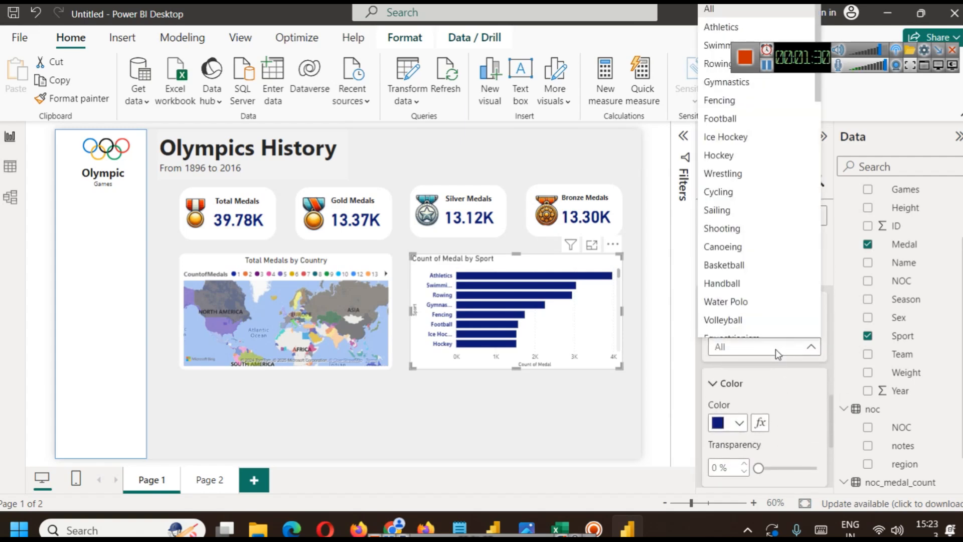
{"action": "left_click", "coordinate": [776, 351]}
{"action": "scroll", "coordinate": [779, 381], "scroll_direction": "down", "scroll_amount": 2}
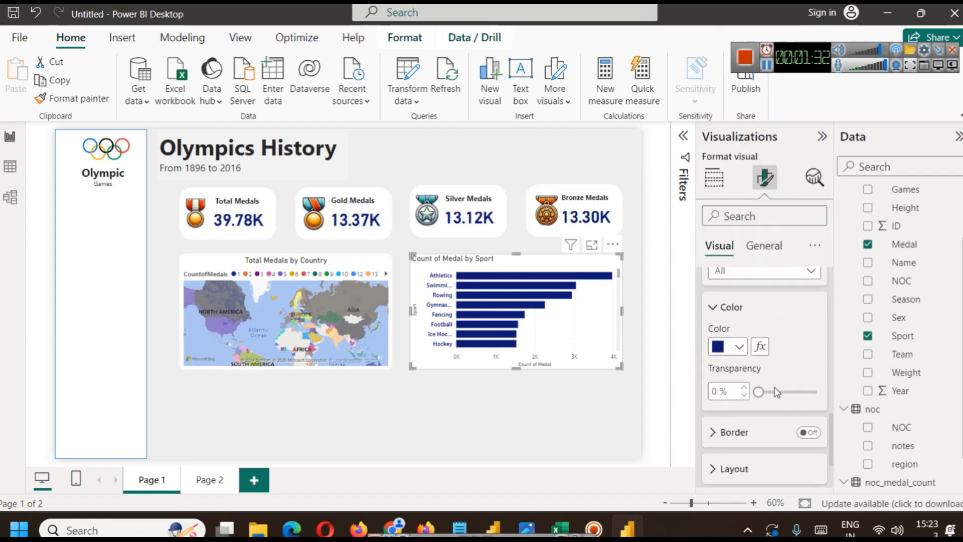
{"action": "scroll", "coordinate": [776, 392], "scroll_direction": "up", "scroll_amount": 2}
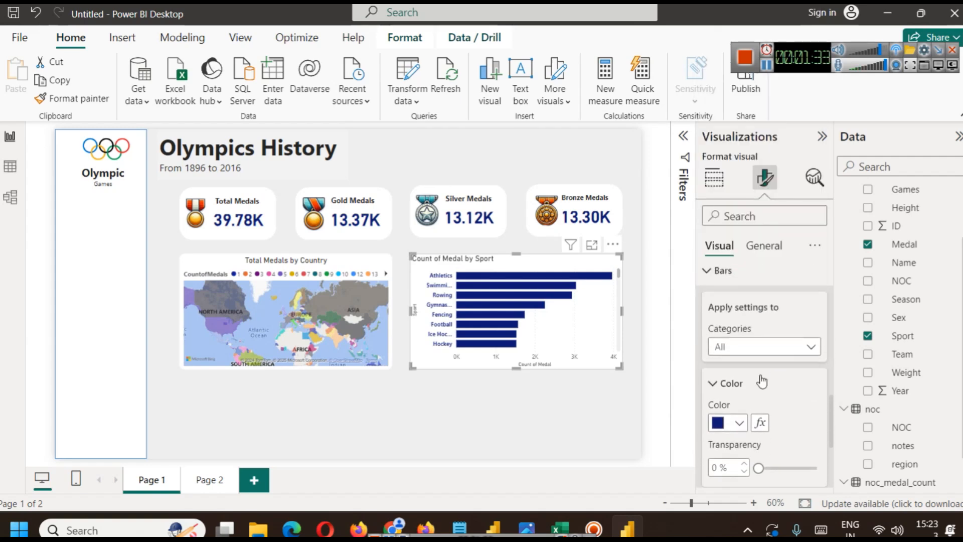
{"action": "left_click", "coordinate": [785, 348]}
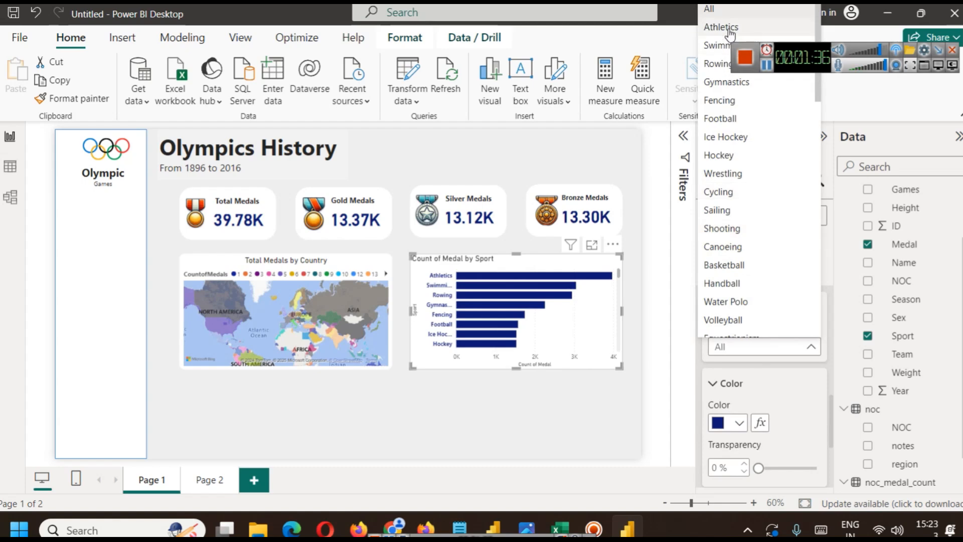
{"action": "left_click", "coordinate": [755, 24]}
{"action": "left_click", "coordinate": [742, 427]}
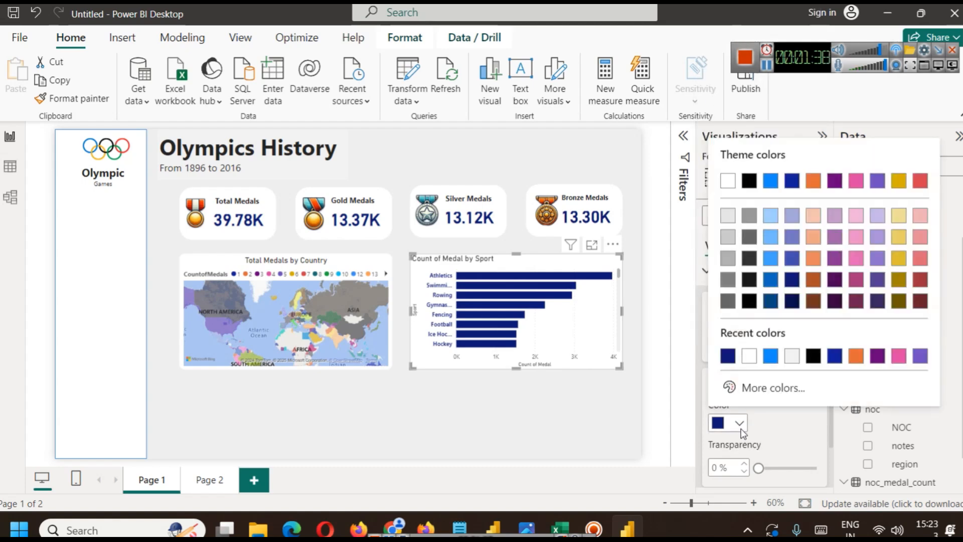
{"action": "left_click", "coordinate": [771, 302]}
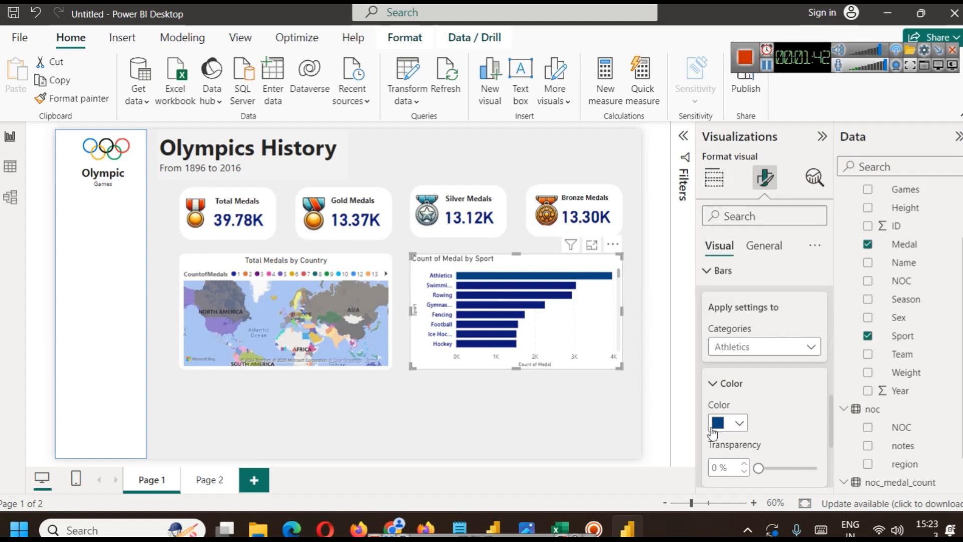
- Switch the bar settings of the medals-by-sport chart back to all categories
{"action": "scroll", "coordinate": [790, 389], "scroll_direction": "down", "scroll_amount": 3}
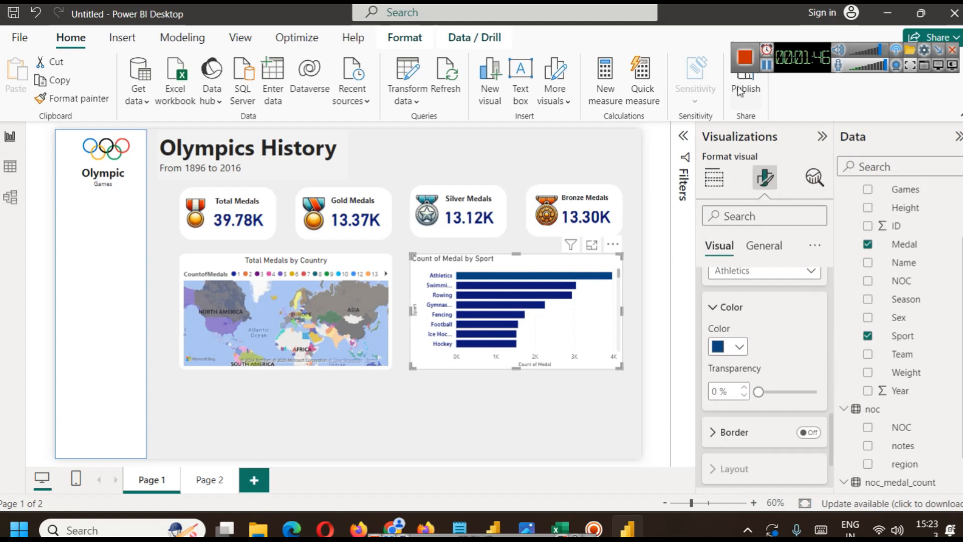
{"action": "left_click", "coordinate": [766, 67]}
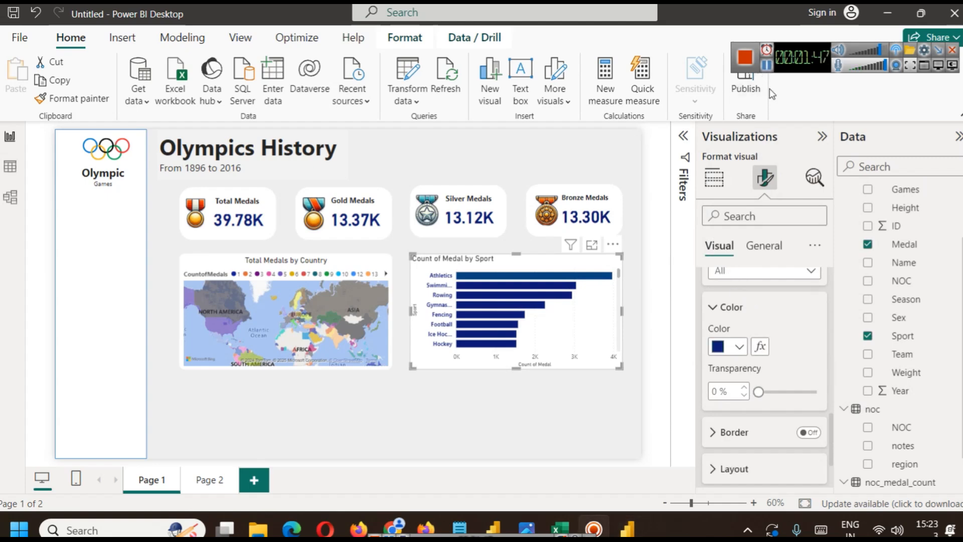
{"action": "scroll", "coordinate": [785, 400], "scroll_direction": "up", "scroll_amount": 3}
{"action": "left_click", "coordinate": [760, 349]}
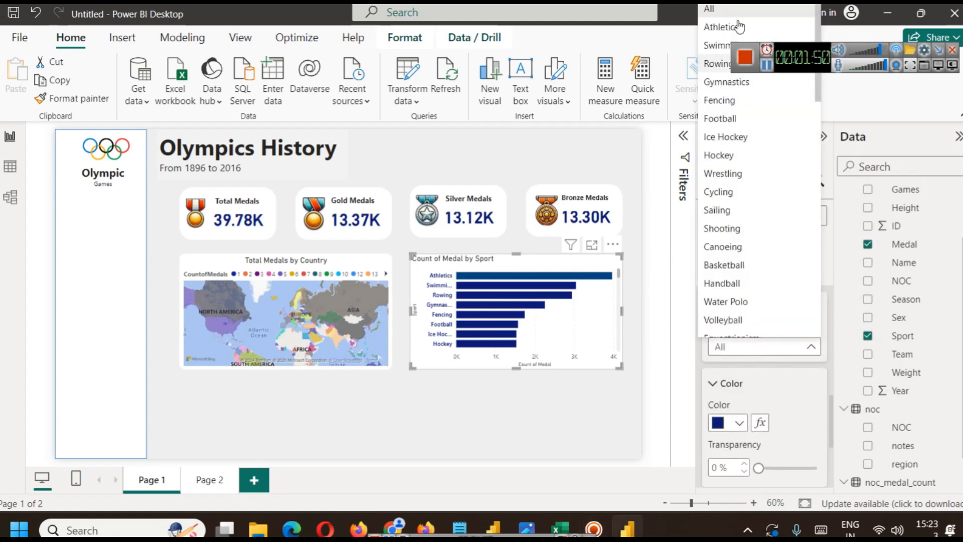
{"action": "left_click", "coordinate": [742, 8]}
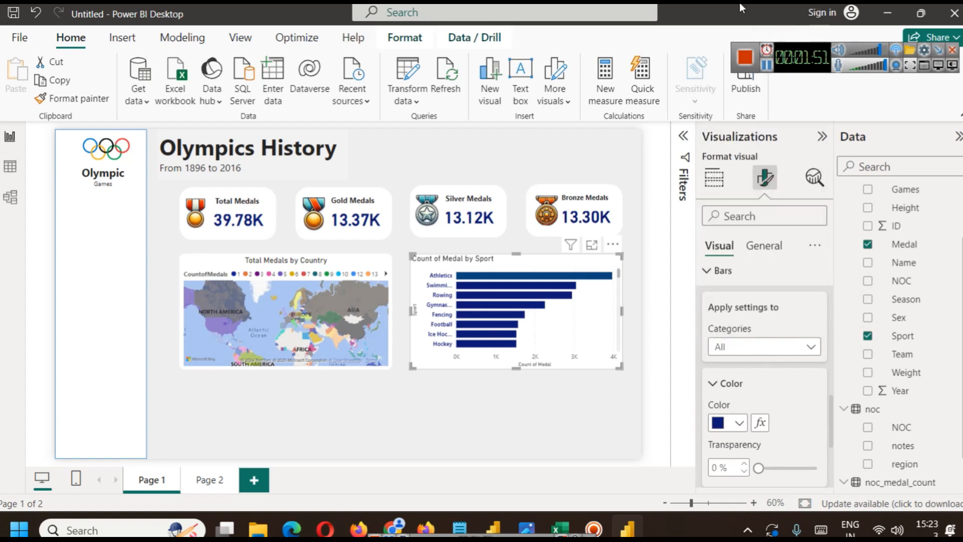
- Color the bars with a gradient based on Count of Medal, from the lightest to the darkest shade of the dark blue theme color
{"action": "left_click", "coordinate": [760, 424]}
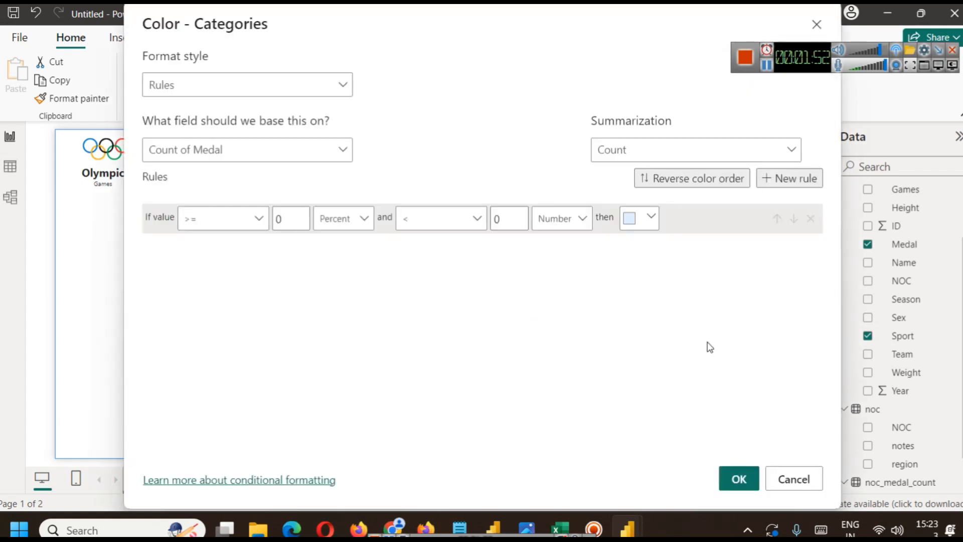
{"action": "left_click", "coordinate": [321, 151]}
{"action": "left_click", "coordinate": [291, 84]}
{"action": "left_click", "coordinate": [291, 84]}
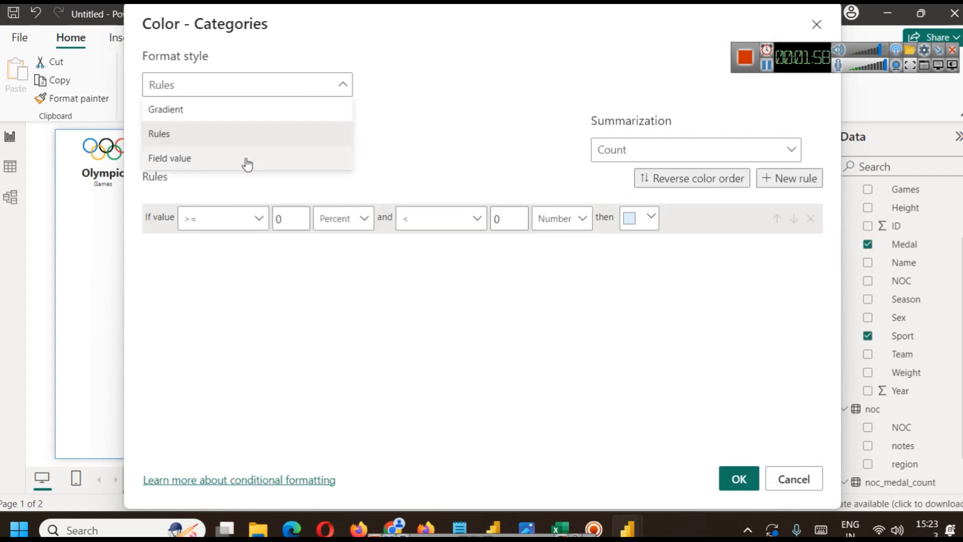
{"action": "left_click", "coordinate": [228, 111]}
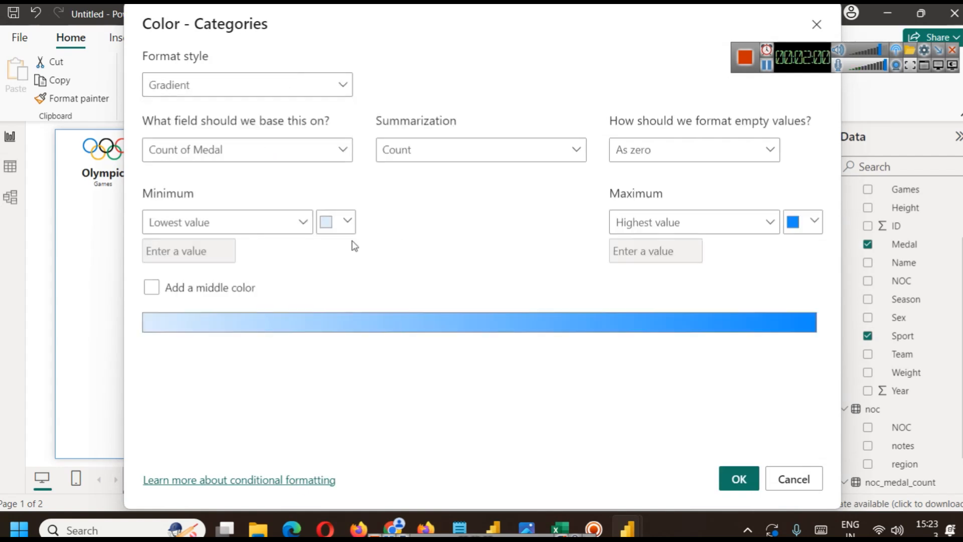
{"action": "left_click", "coordinate": [347, 222]}
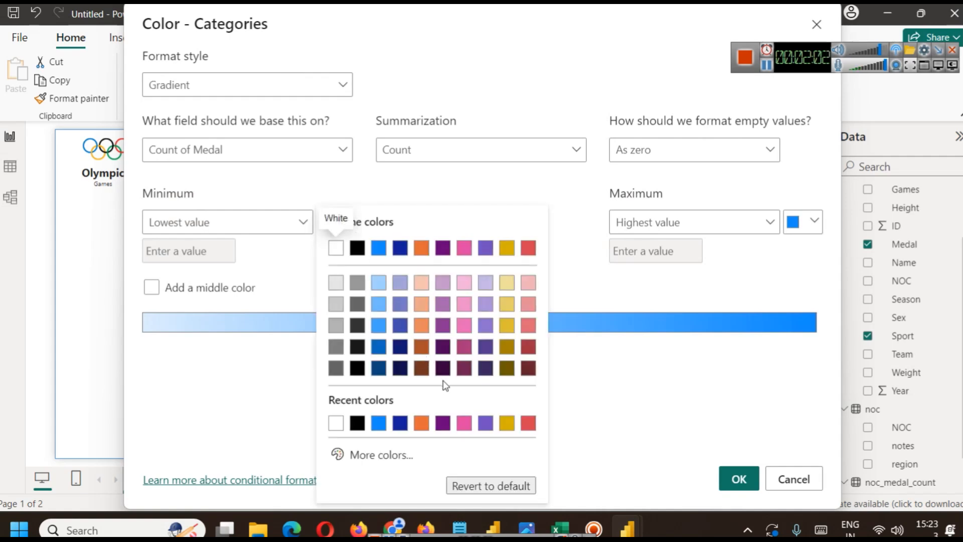
{"action": "left_click", "coordinate": [404, 287]}
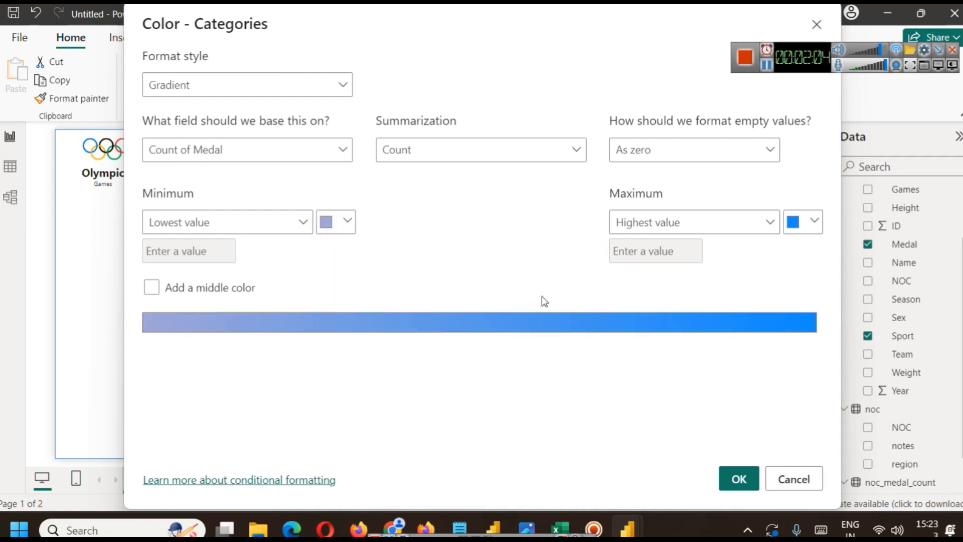
{"action": "left_click", "coordinate": [808, 222]}
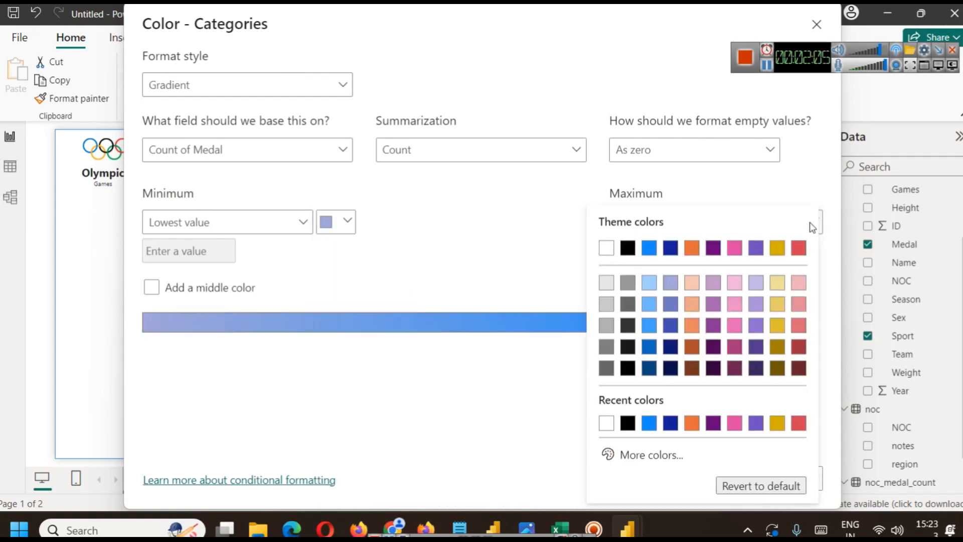
{"action": "left_click", "coordinate": [670, 374]}
{"action": "left_click", "coordinate": [737, 478]}
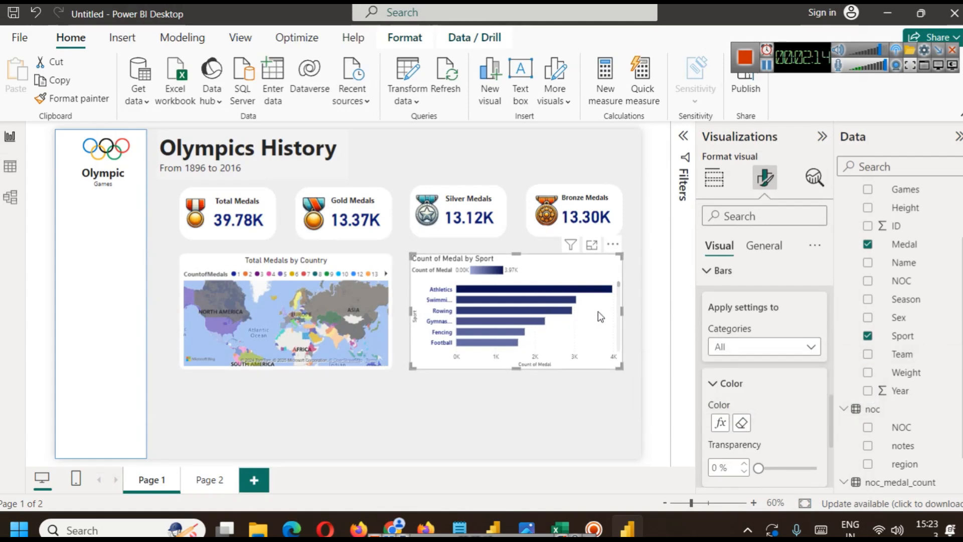
- Turn off the legend of the medals-by-sport bar chart
{"action": "scroll", "coordinate": [766, 392], "scroll_direction": "down", "scroll_amount": 3}
{"action": "scroll", "coordinate": [767, 391], "scroll_direction": "up", "scroll_amount": 5}
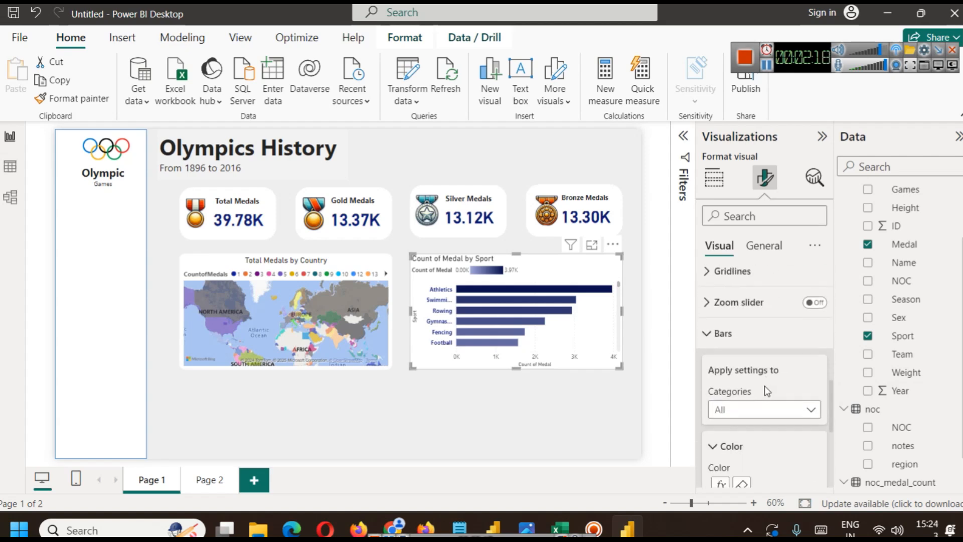
{"action": "scroll", "coordinate": [765, 387], "scroll_direction": "down", "scroll_amount": 3}
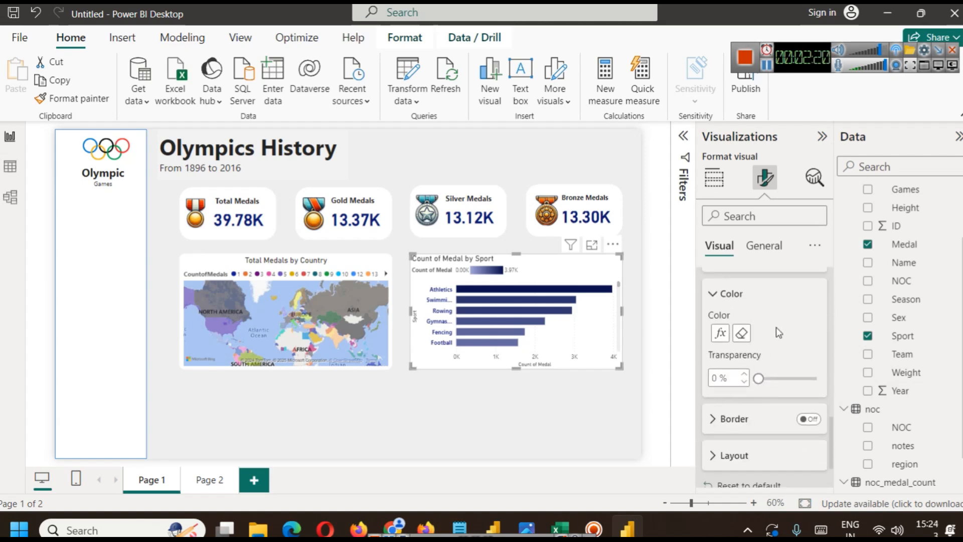
{"action": "scroll", "coordinate": [778, 346], "scroll_direction": "down", "scroll_amount": 2}
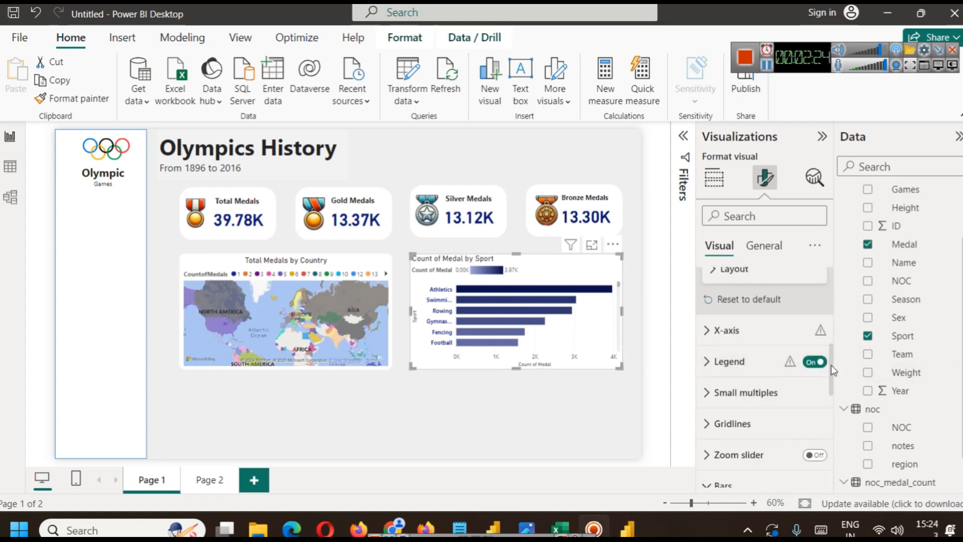
{"action": "left_click", "coordinate": [815, 362]}
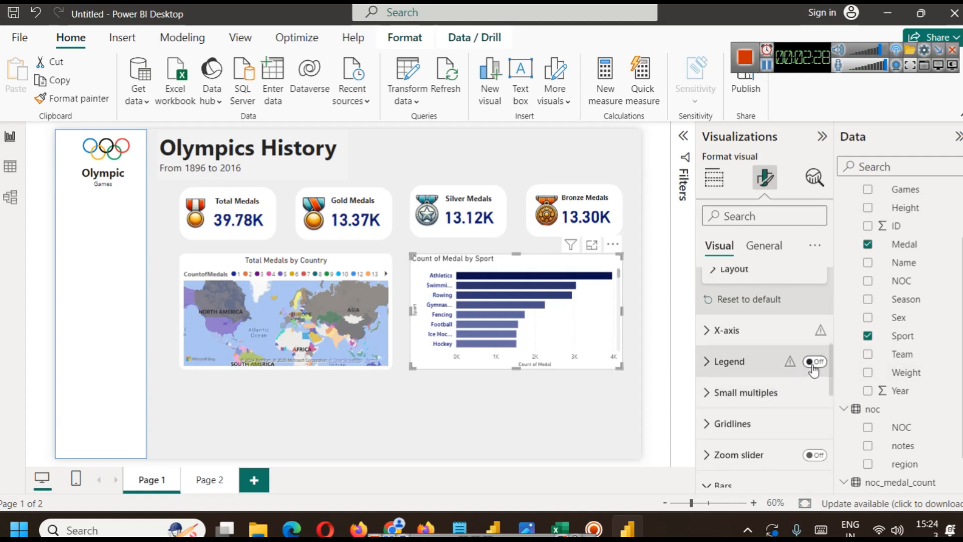
- Turn on data labels for the bar chart and set their position to Inside end
{"action": "scroll", "coordinate": [723, 397], "scroll_direction": "down", "scroll_amount": 8}
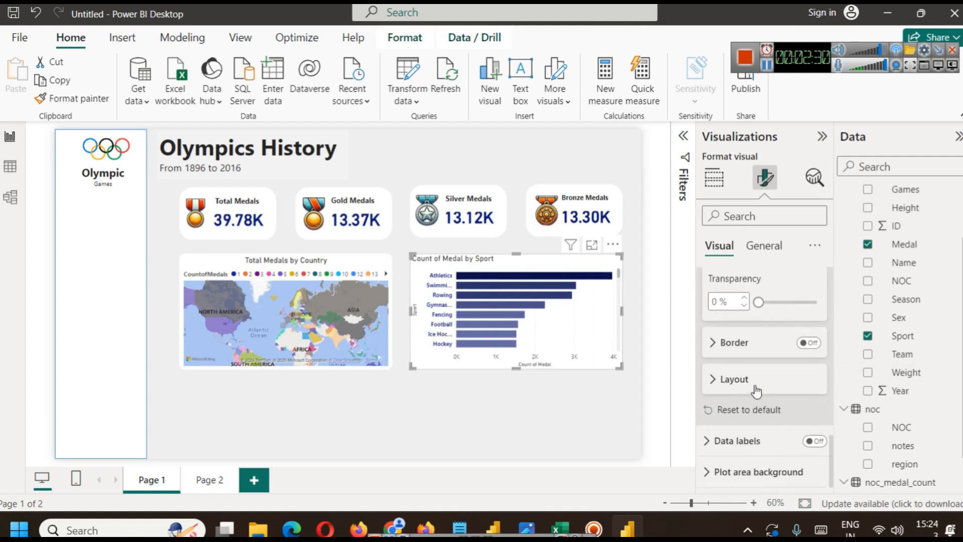
{"action": "left_click", "coordinate": [814, 441]}
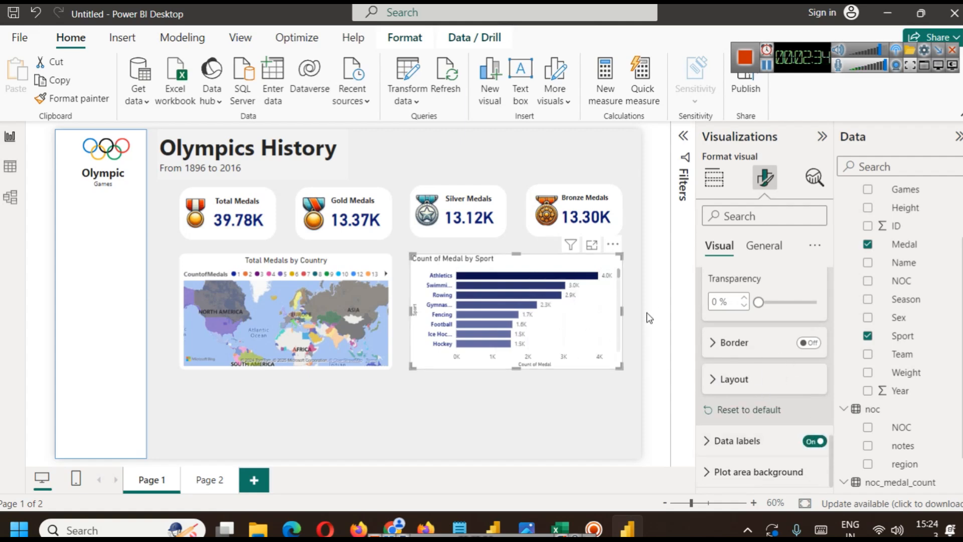
{"action": "left_click", "coordinate": [738, 441]}
{"action": "scroll", "coordinate": [747, 419], "scroll_direction": "down", "scroll_amount": 5}
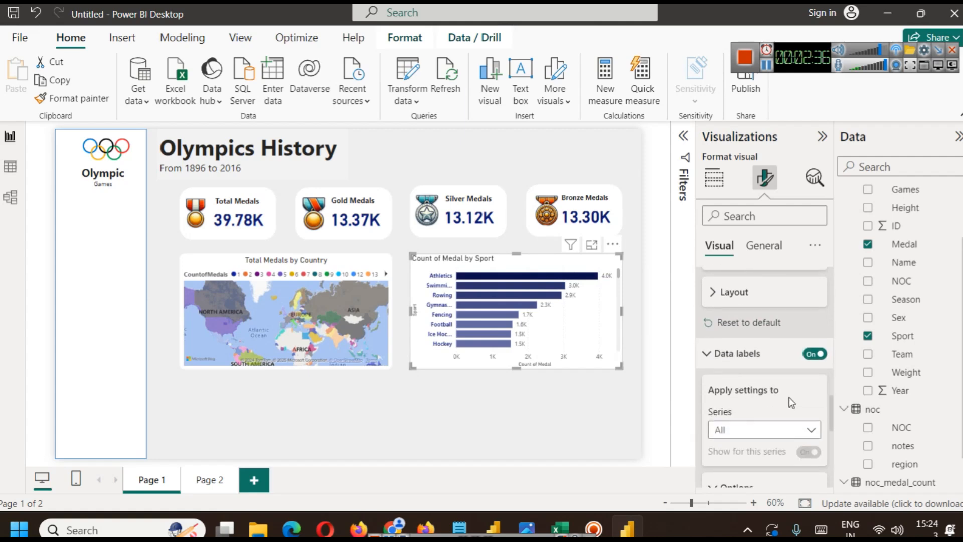
{"action": "left_click", "coordinate": [766, 392]}
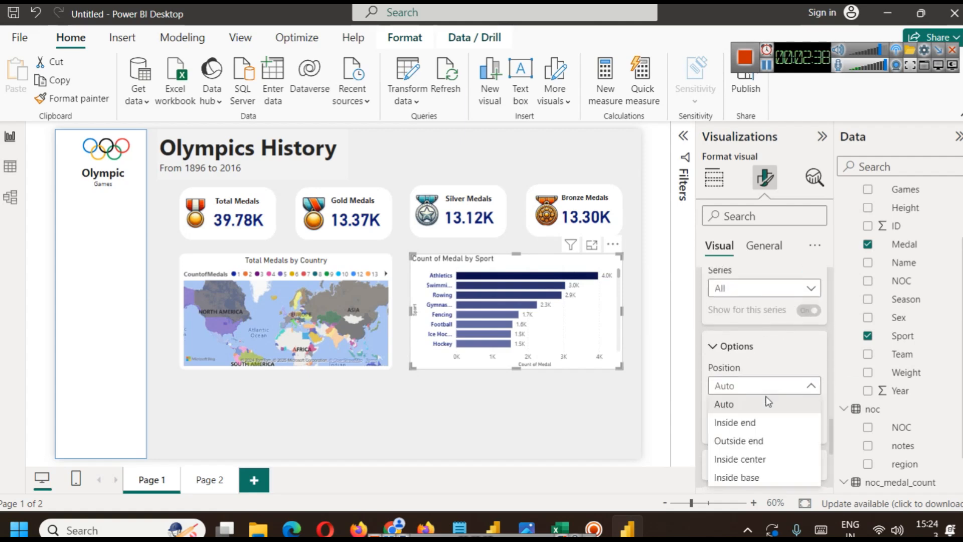
{"action": "left_click", "coordinate": [766, 423]}
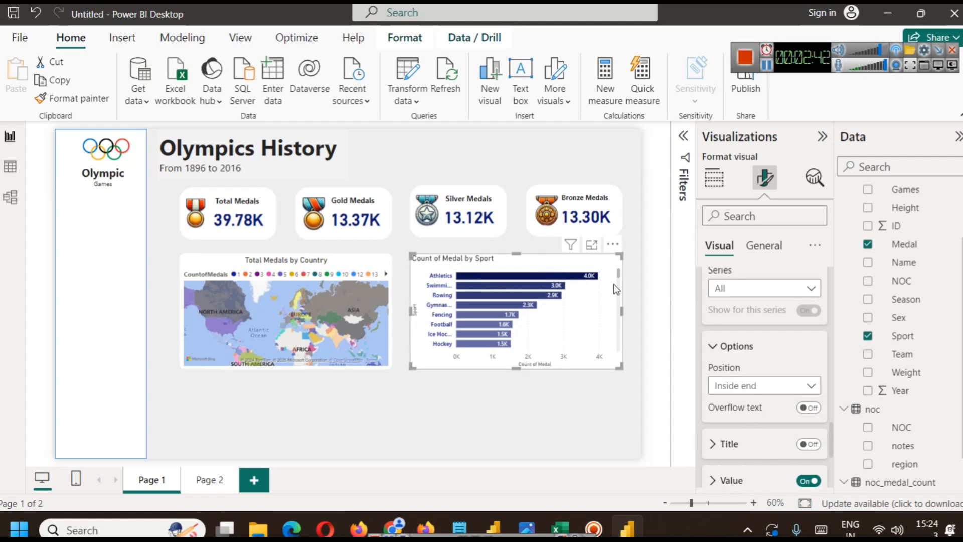
- Set the font size of the bar chart's data label values to 10
{"action": "scroll", "coordinate": [738, 406], "scroll_direction": "down", "scroll_amount": 3}
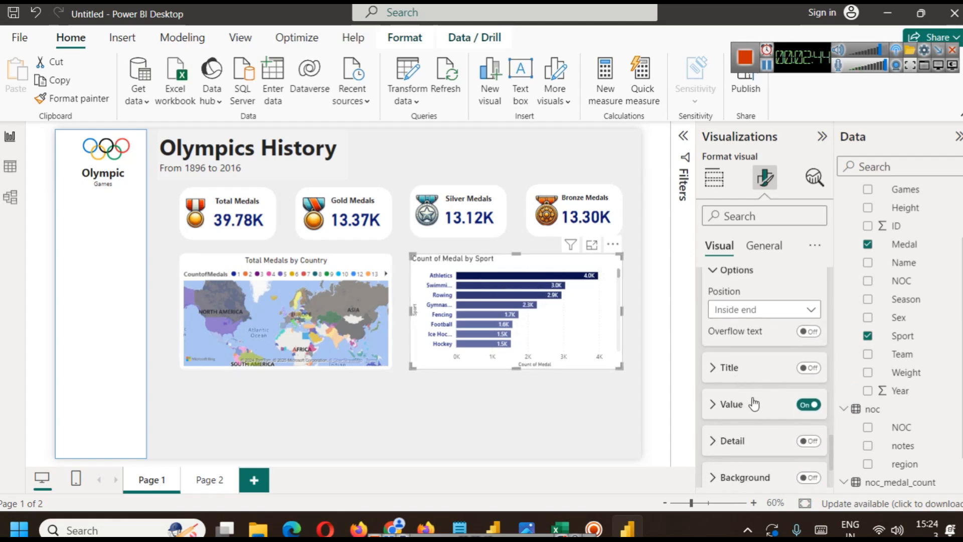
{"action": "left_click", "coordinate": [713, 409]}
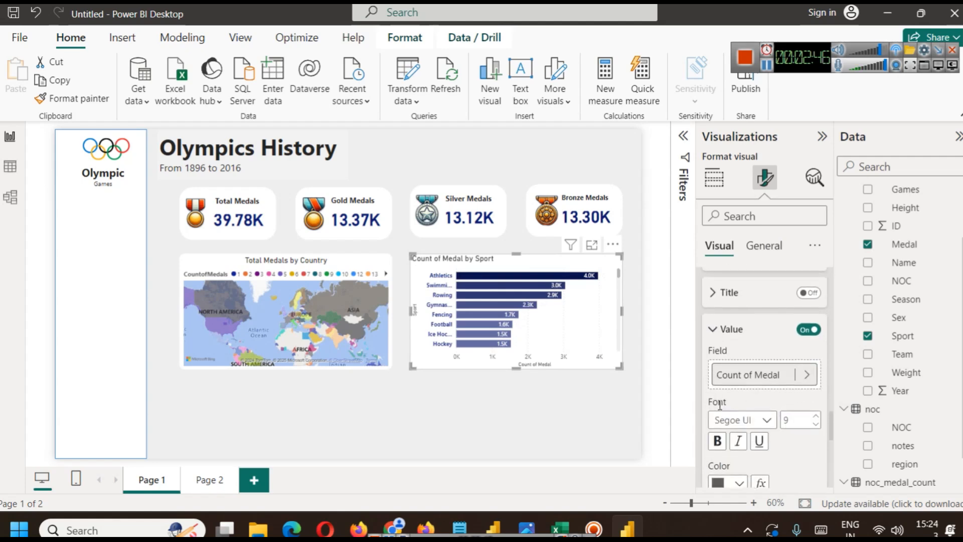
{"action": "left_click", "coordinate": [816, 416]}
{"action": "left_click", "coordinate": [815, 415]}
- Set the display units of the data label values to None
{"action": "scroll", "coordinate": [775, 409], "scroll_direction": "down", "scroll_amount": 3}
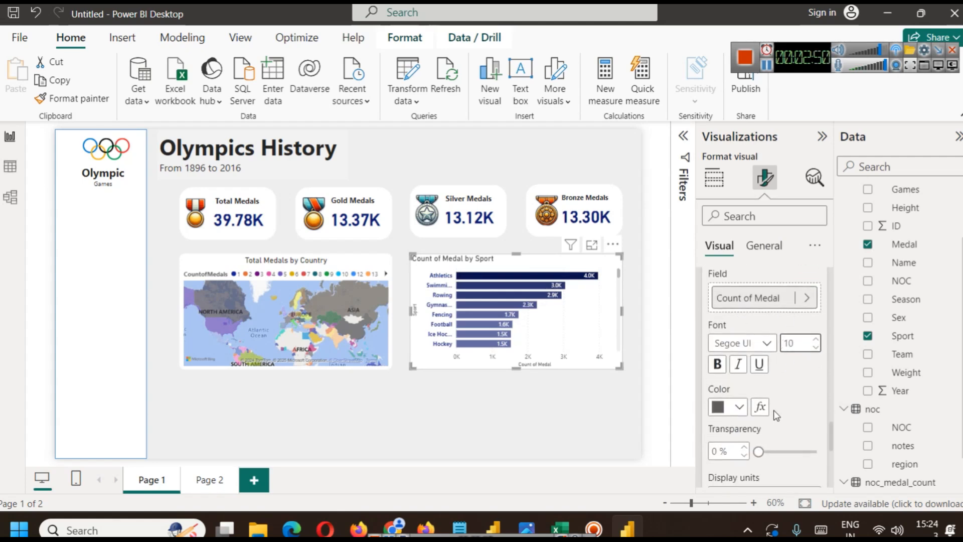
{"action": "scroll", "coordinate": [820, 378], "scroll_direction": "down", "scroll_amount": 6}
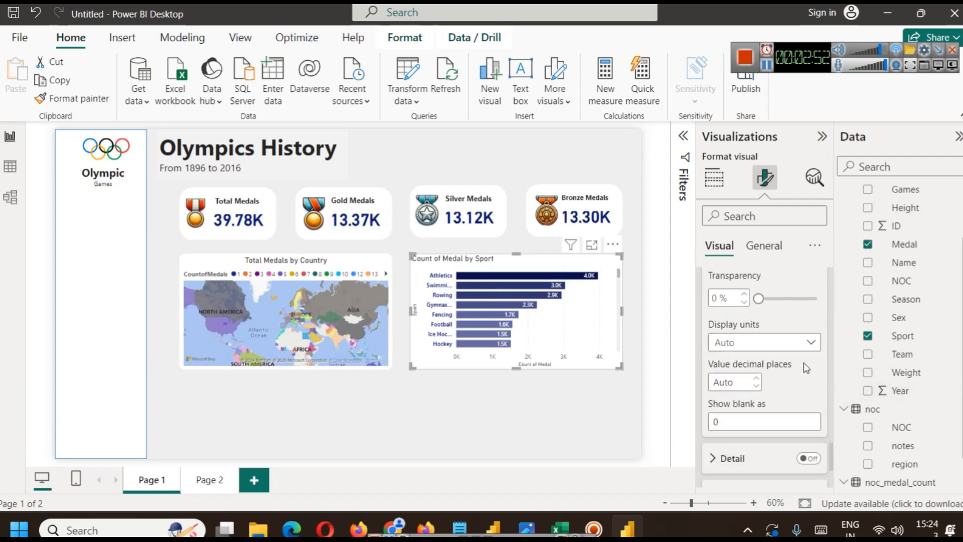
{"action": "left_click", "coordinate": [777, 343]}
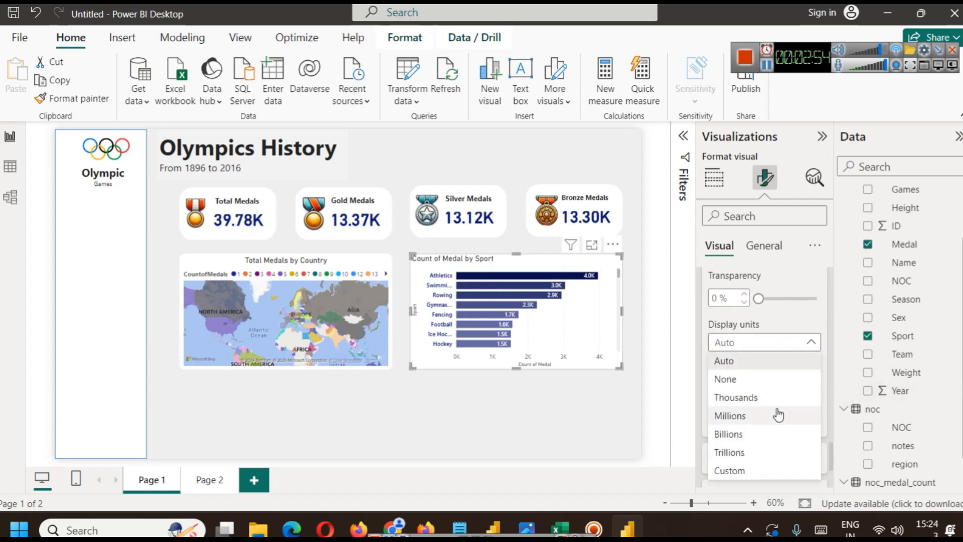
{"action": "key", "text": "Escape"}
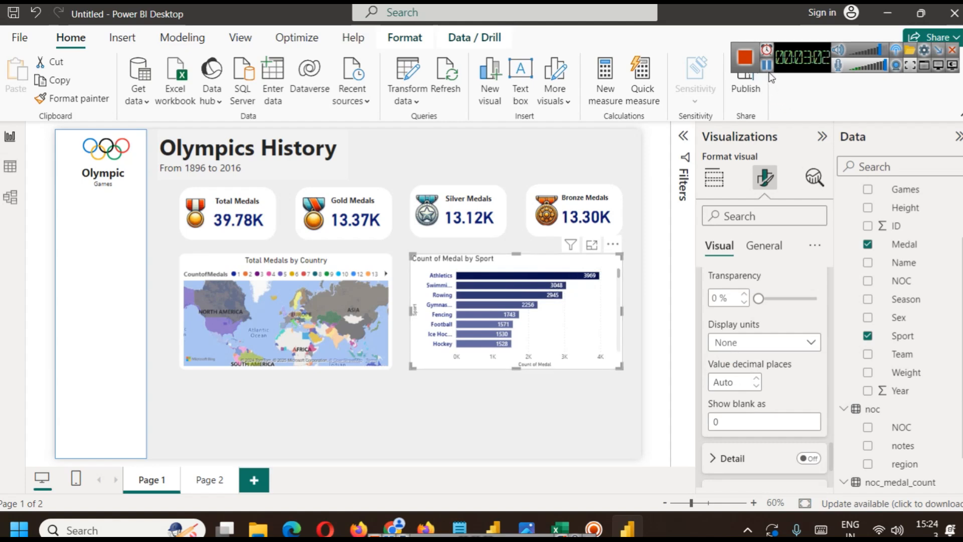
- Center the bar chart's title and make it bold in the darkest shade of the dark blue theme color
{"action": "left_click", "coordinate": [764, 246]}
{"action": "left_click", "coordinate": [751, 315]}
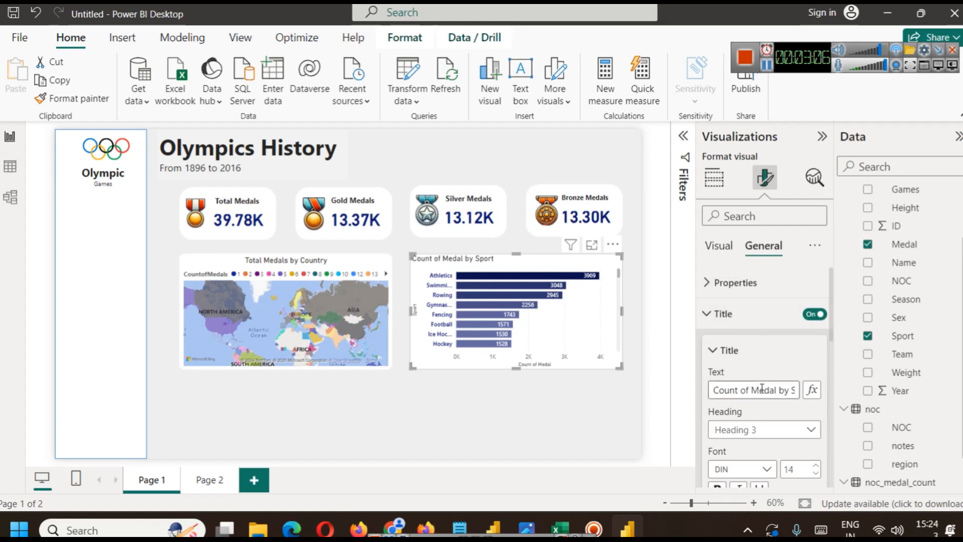
{"action": "left_click", "coordinate": [789, 392]}
{"action": "scroll", "coordinate": [789, 396], "scroll_direction": "down", "scroll_amount": 3}
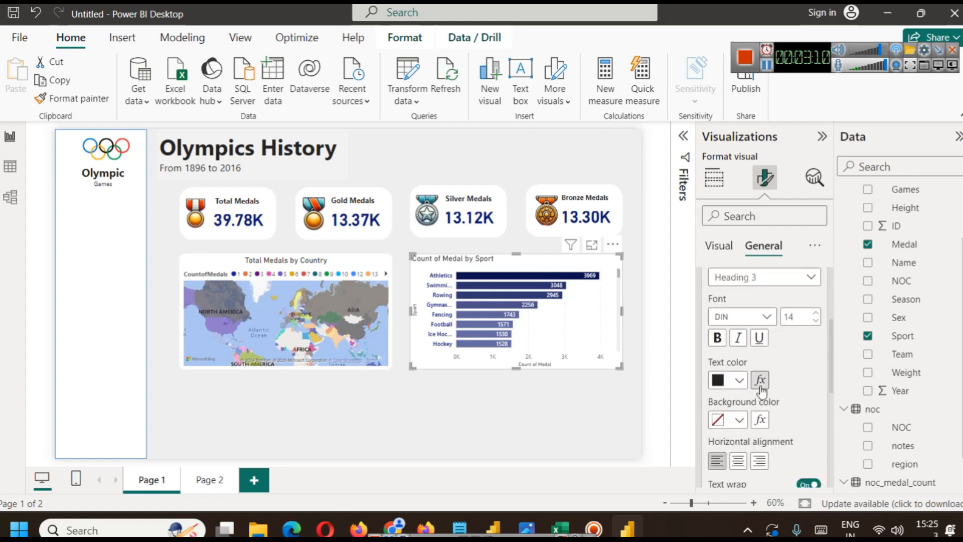
{"action": "left_click", "coordinate": [738, 460]}
{"action": "left_click", "coordinate": [740, 380]}
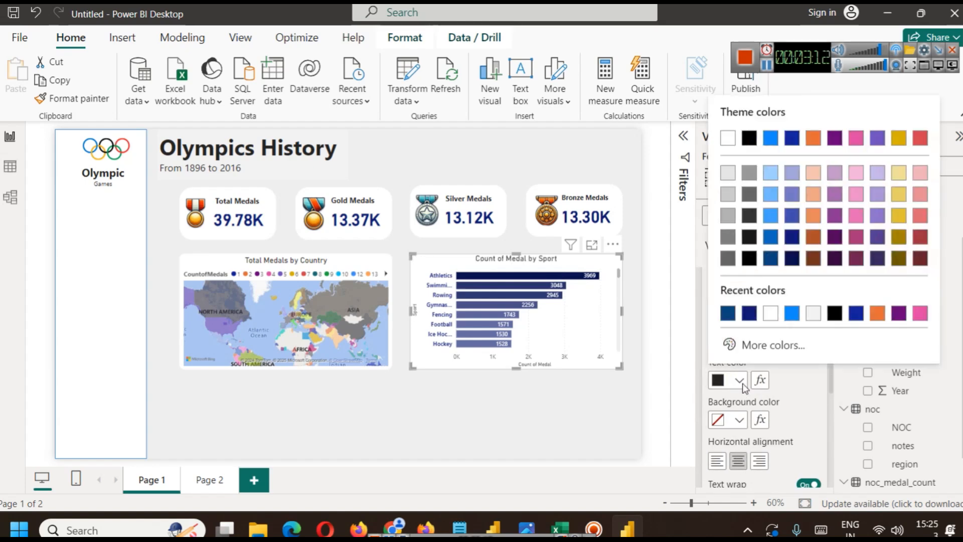
{"action": "left_click", "coordinate": [790, 262]}
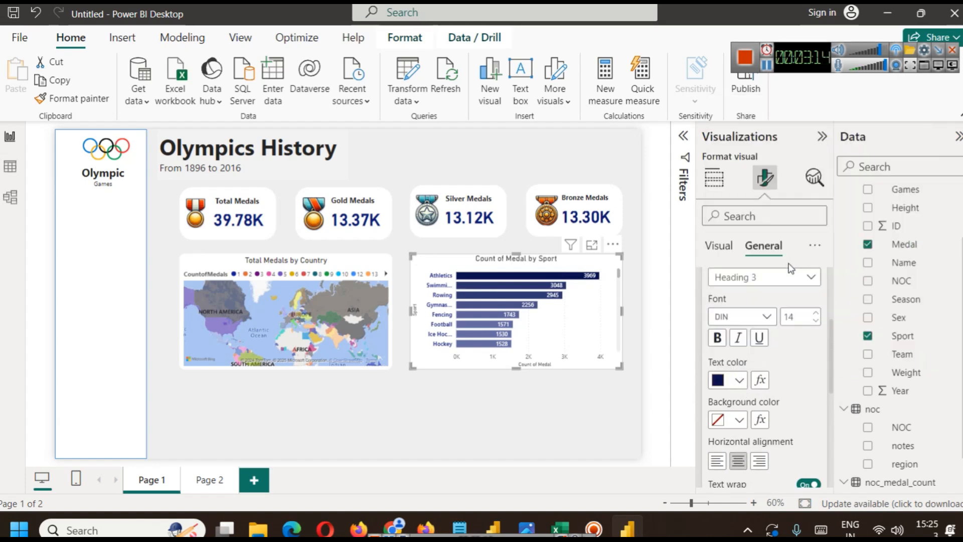
{"action": "left_click", "coordinate": [718, 337]}
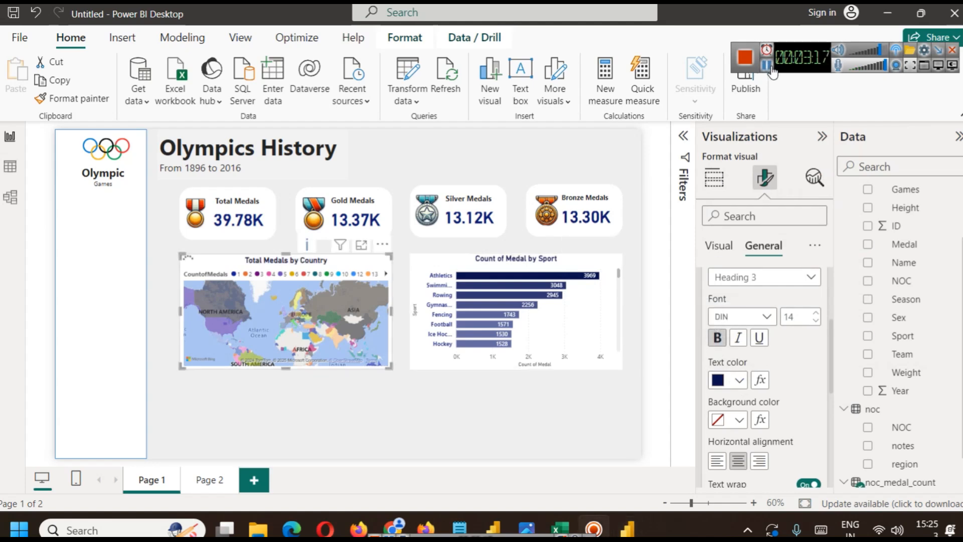
{"action": "left_click", "coordinate": [422, 399]}
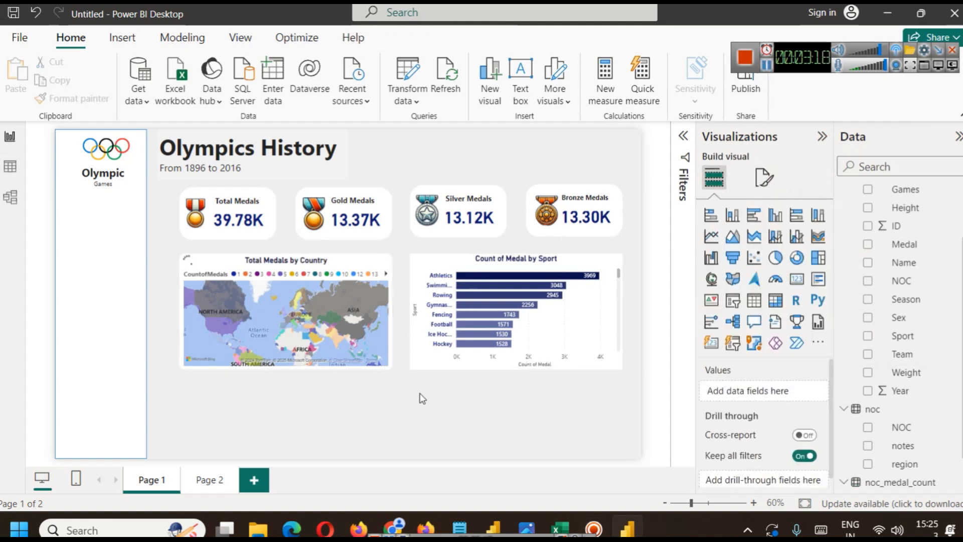
- Turn on the visual border for the medals-by-sport bar chart and expand its border settings
{"action": "left_click", "coordinate": [607, 259]}
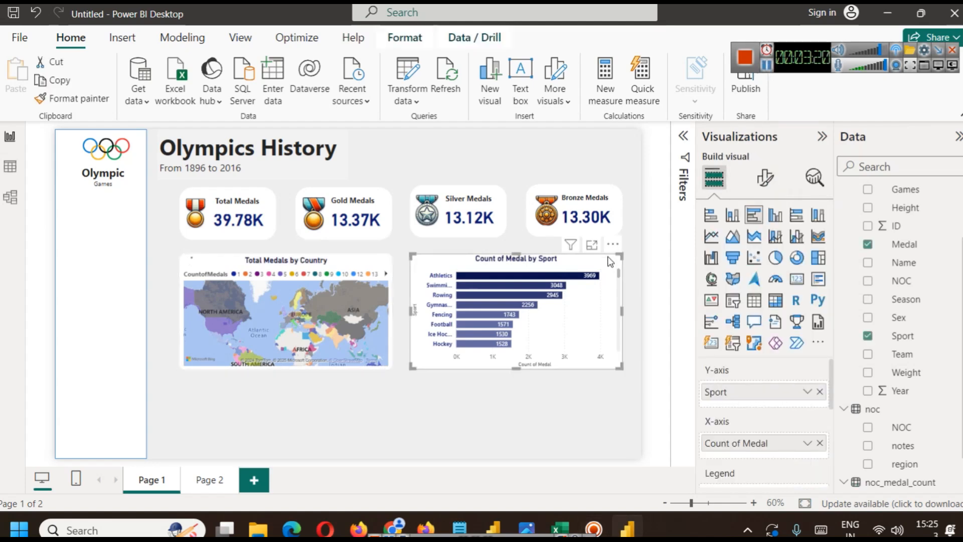
{"action": "left_click", "coordinate": [767, 179]}
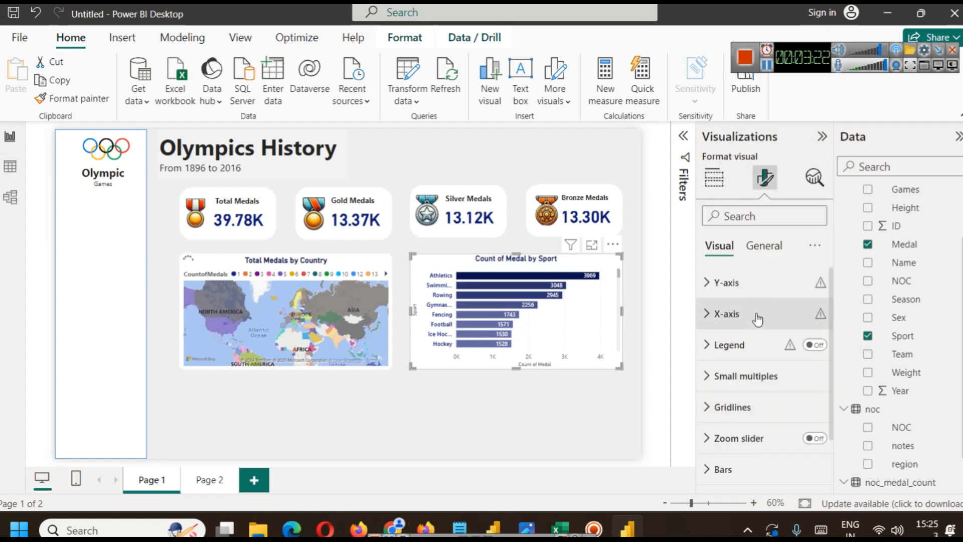
{"action": "scroll", "coordinate": [782, 306], "scroll_direction": "down", "scroll_amount": 2}
{"action": "scroll", "coordinate": [778, 334], "scroll_direction": "up", "scroll_amount": 2}
{"action": "left_click", "coordinate": [775, 245]}
{"action": "left_click", "coordinate": [725, 347]}
{"action": "scroll", "coordinate": [752, 361], "scroll_direction": "down", "scroll_amount": 1}
{"action": "scroll", "coordinate": [763, 369], "scroll_direction": "up", "scroll_amount": 2}
{"action": "scroll", "coordinate": [738, 374], "scroll_direction": "down", "scroll_amount": 3}
{"action": "left_click", "coordinate": [809, 311]}
{"action": "left_click", "coordinate": [719, 315]}
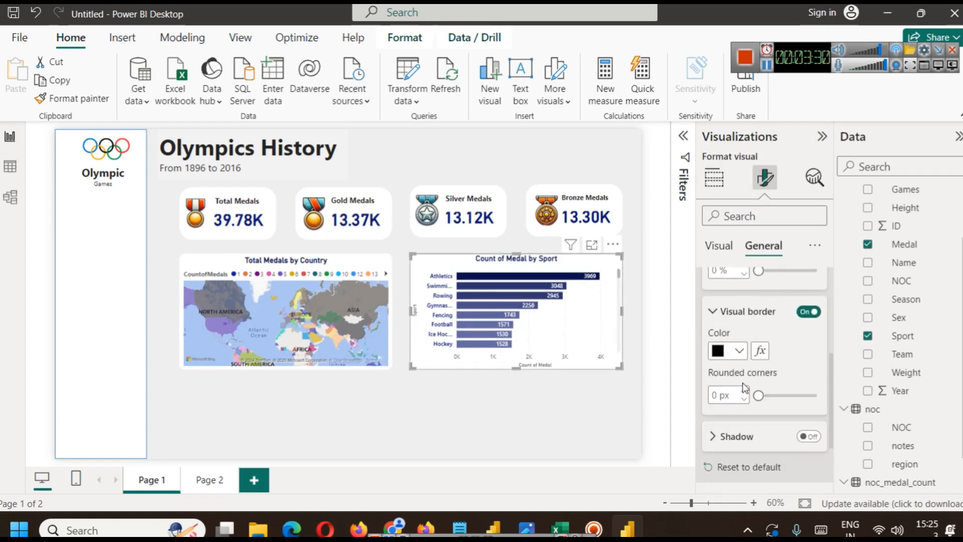
- Set the bar chart's visual border color to white and its rounded corners to 12 px
{"action": "left_click", "coordinate": [737, 350]}
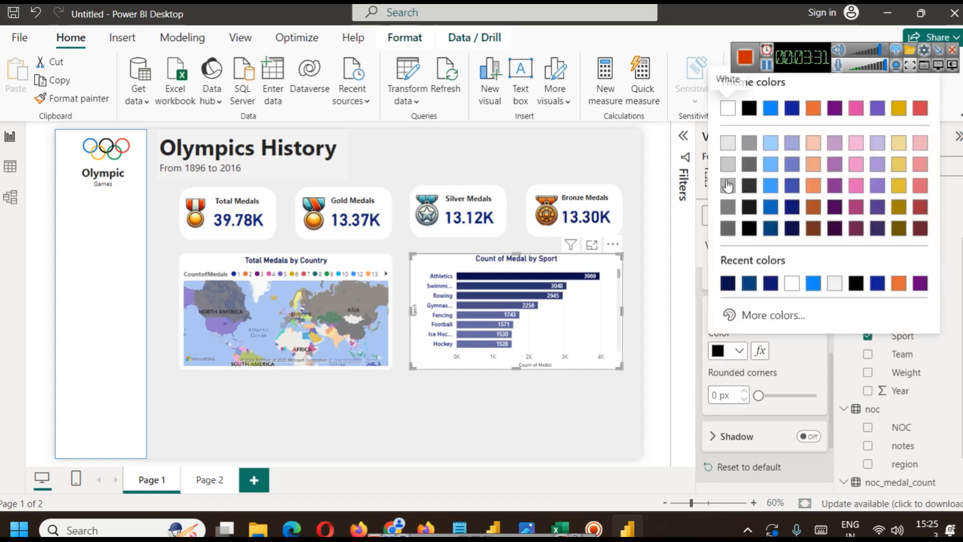
{"action": "left_click", "coordinate": [728, 109]}
{"action": "left_click", "coordinate": [711, 396]}
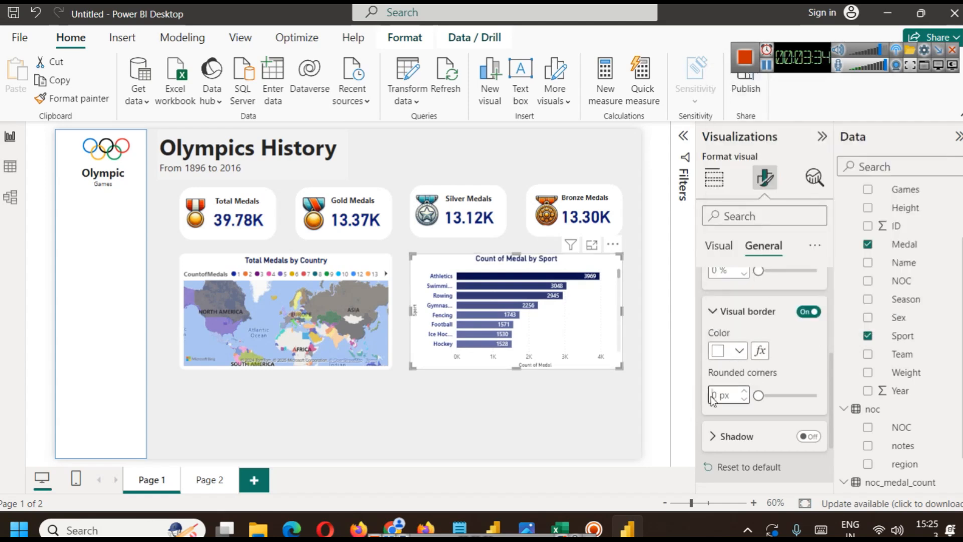
{"action": "type", "text": "12"}
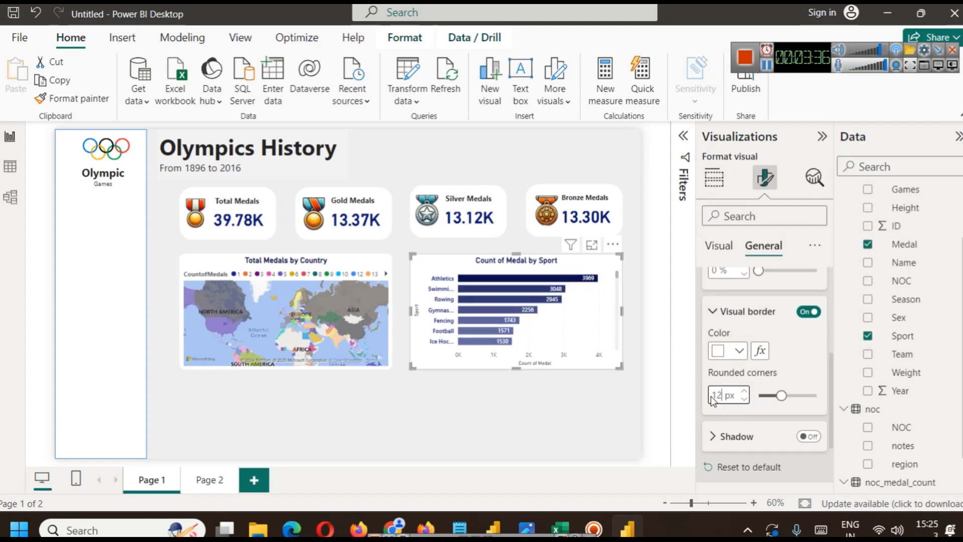
{"action": "left_click", "coordinate": [598, 411]}
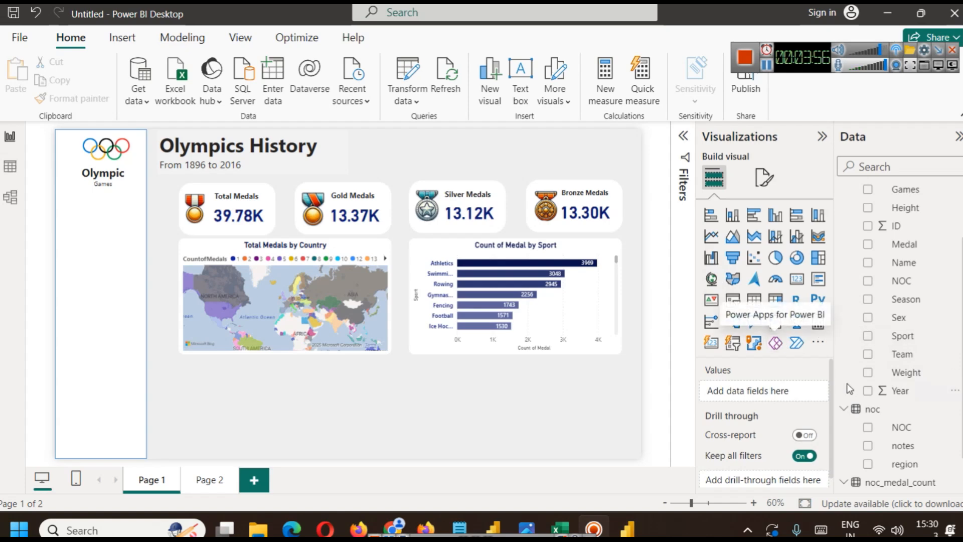
- Insert a donut chart below the map, narrow it to roughly half the map's width and leave a small gap beneath the map
{"action": "left_click", "coordinate": [798, 258]}
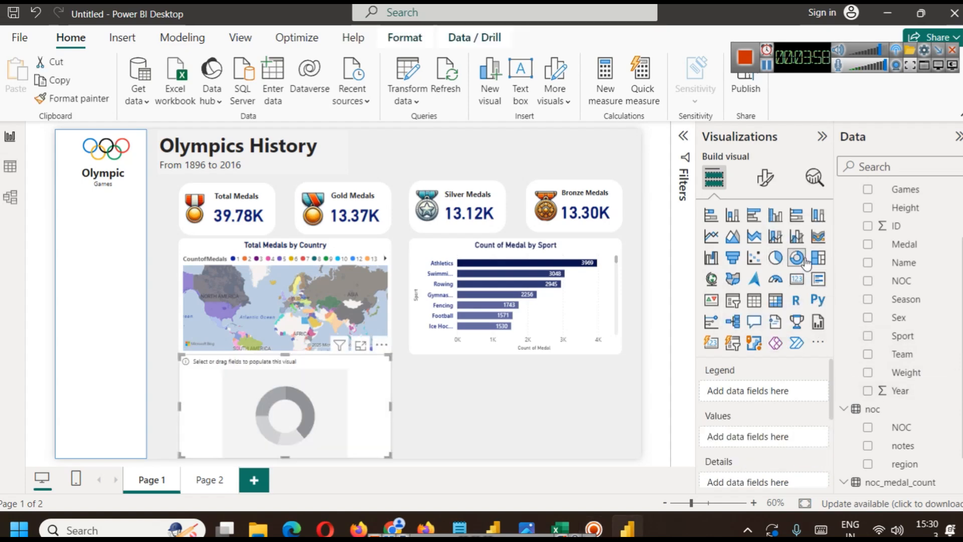
{"action": "left_click_drag", "start_coordinate": [392, 403], "coordinate": [296, 404]}
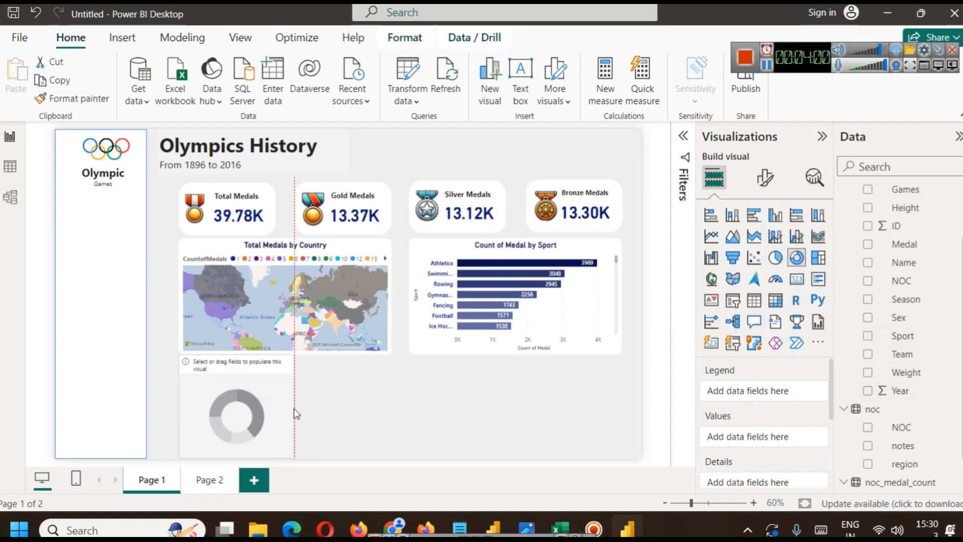
{"action": "left_click", "coordinate": [352, 414]}
{"action": "left_click", "coordinate": [237, 366]}
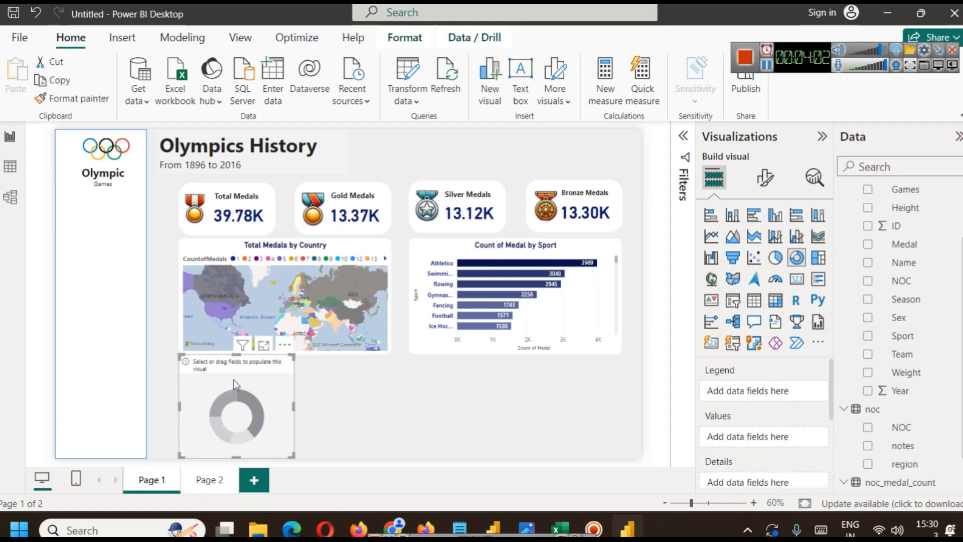
{"action": "left_click_drag", "start_coordinate": [237, 366], "coordinate": [238, 372]}
{"action": "left_click", "coordinate": [376, 397]}
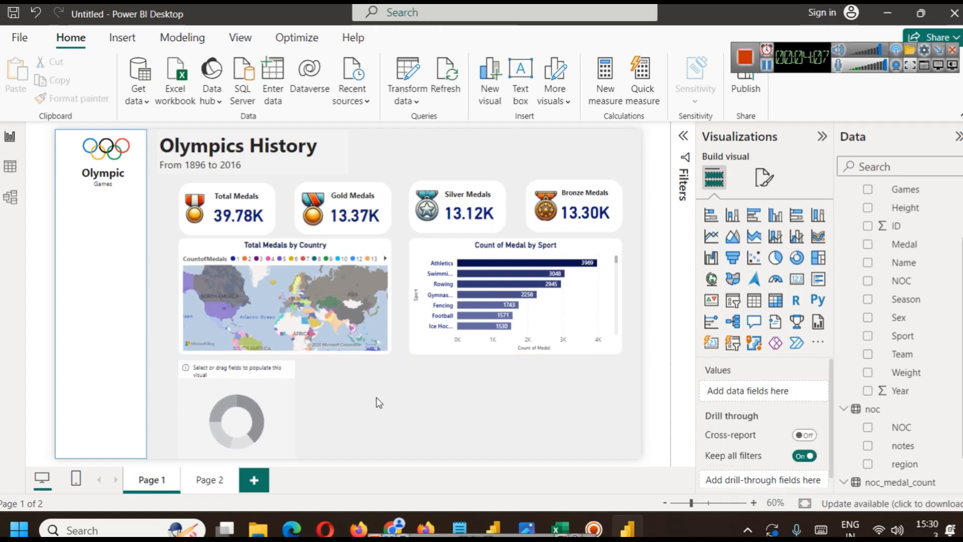
- Assign the Sex field to the donut chart's legend and the count of Medal to its values
{"action": "left_click", "coordinate": [275, 392]}
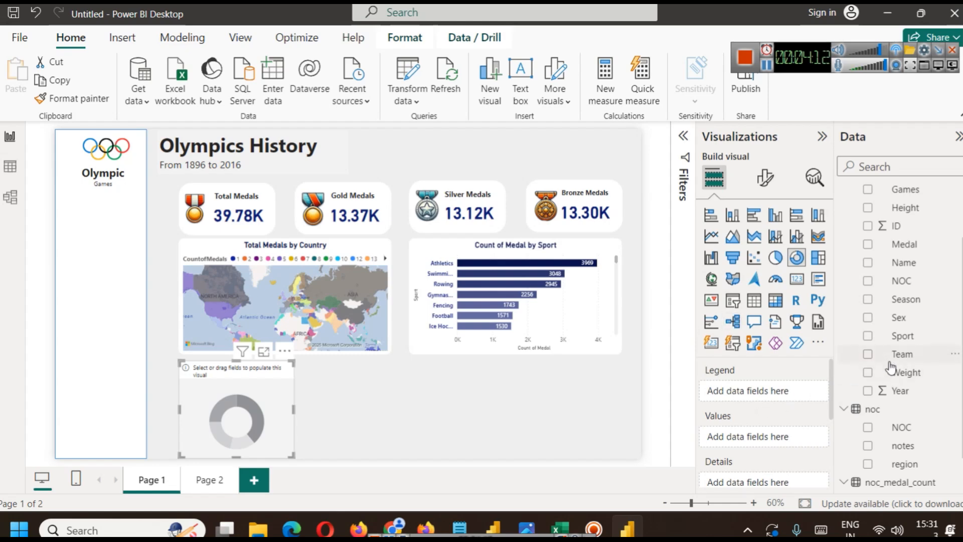
{"action": "left_click_drag", "start_coordinate": [898, 318], "coordinate": [785, 397]}
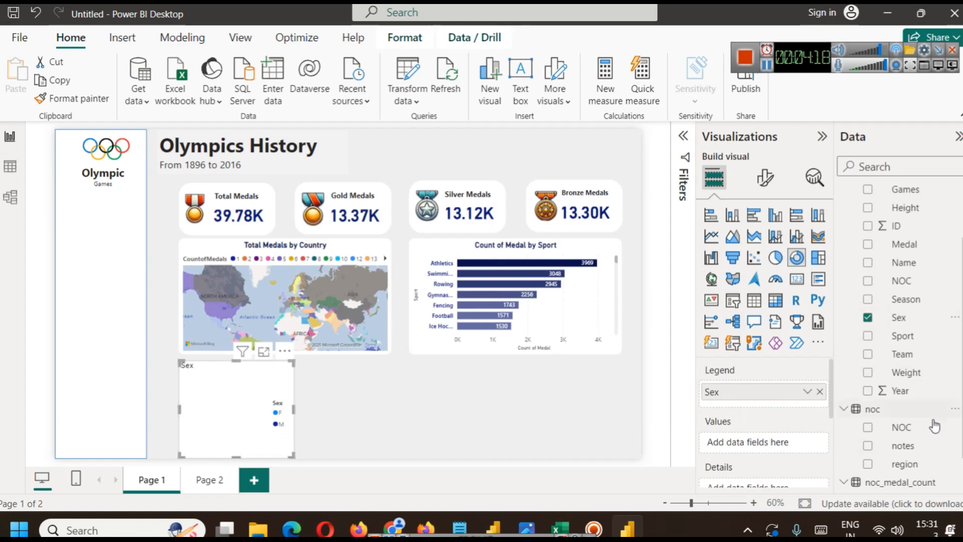
{"action": "scroll", "coordinate": [923, 425], "scroll_direction": "down", "scroll_amount": 2}
{"action": "scroll", "coordinate": [920, 426], "scroll_direction": "up", "scroll_amount": 2}
{"action": "scroll", "coordinate": [918, 424], "scroll_direction": "up", "scroll_amount": 2}
{"action": "left_click_drag", "start_coordinate": [900, 320], "coordinate": [760, 442]}
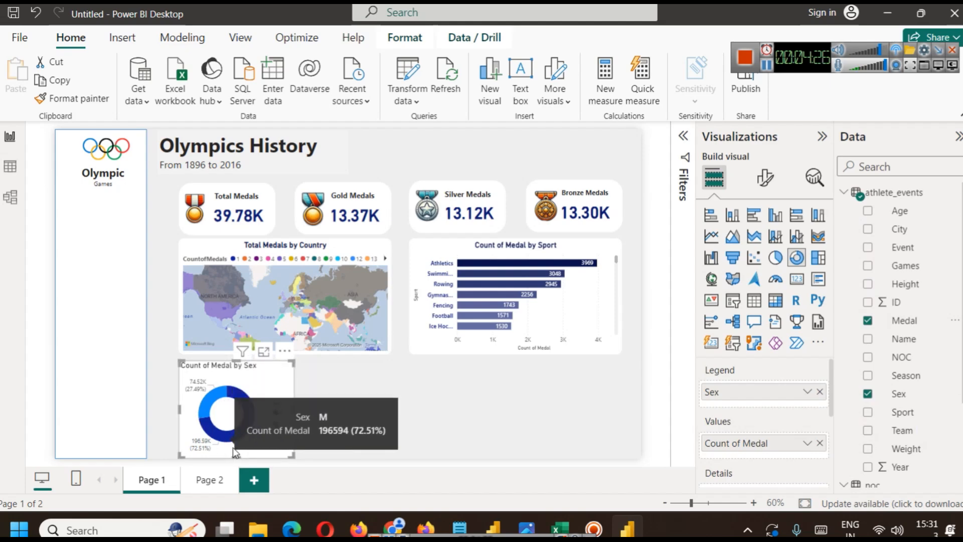
{"action": "left_click", "coordinate": [806, 444]}
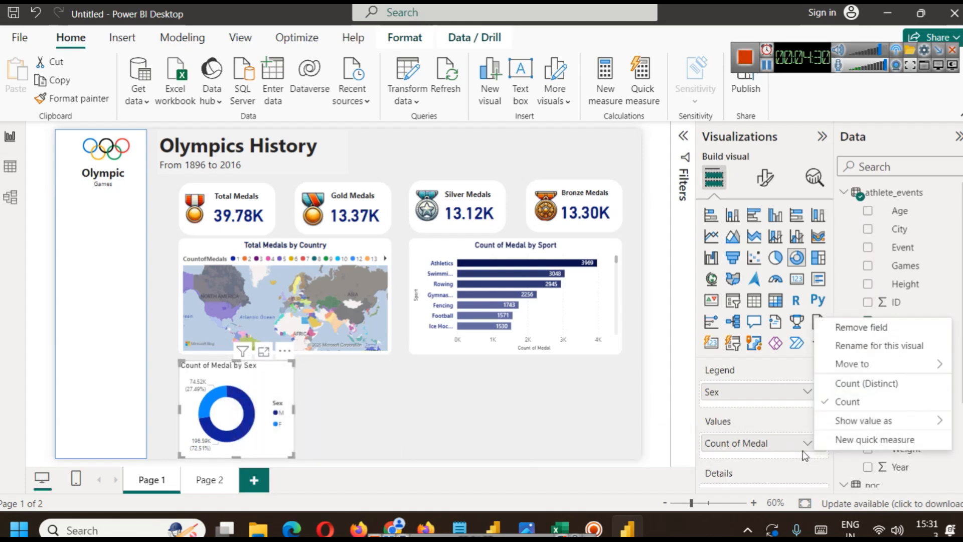
{"action": "left_click", "coordinate": [262, 387]}
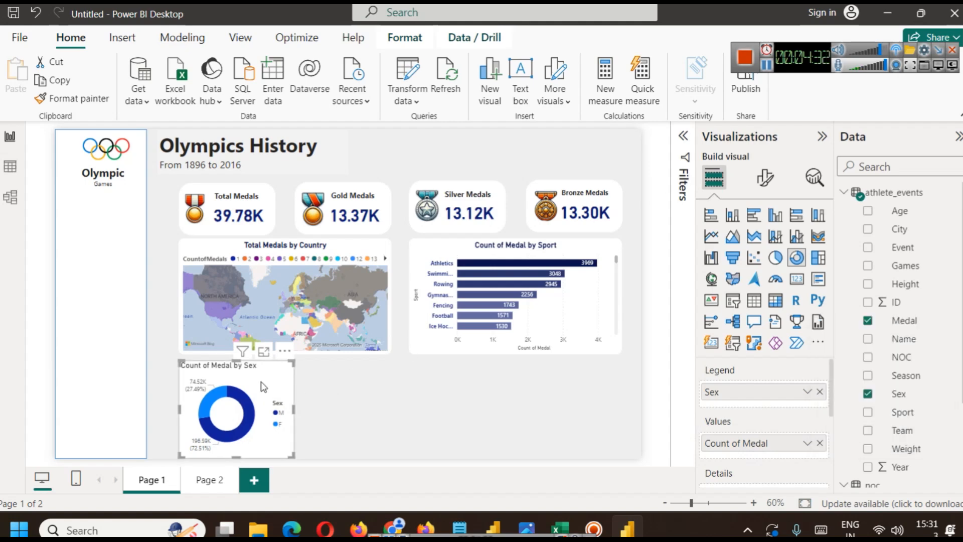
- Filter the donut chart by Medal to include Bronze, Gold and Silver but exclude NA
{"action": "left_click", "coordinate": [683, 135]}
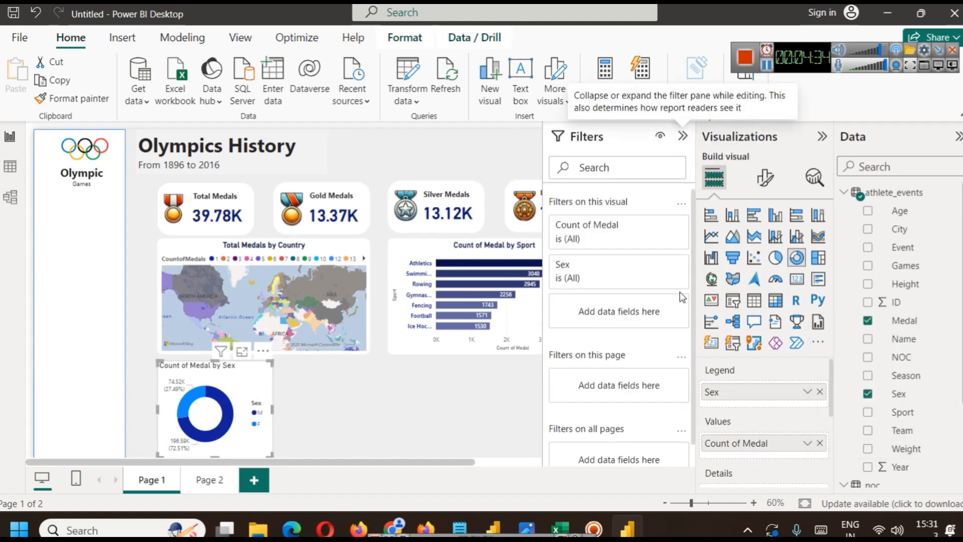
{"action": "left_click_drag", "start_coordinate": [927, 325], "coordinate": [633, 311]}
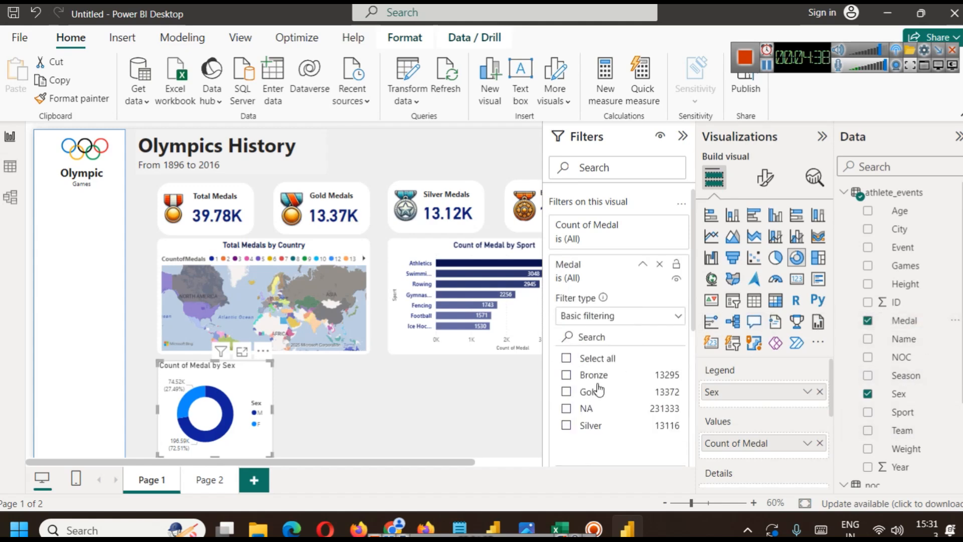
{"action": "left_click", "coordinate": [568, 359]}
{"action": "left_click", "coordinate": [567, 412]}
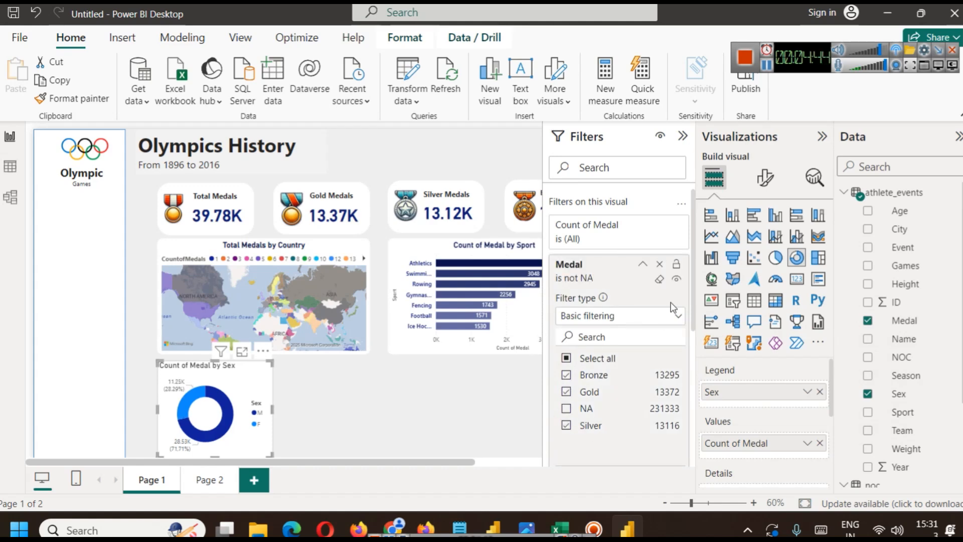
{"action": "left_click", "coordinate": [643, 264]}
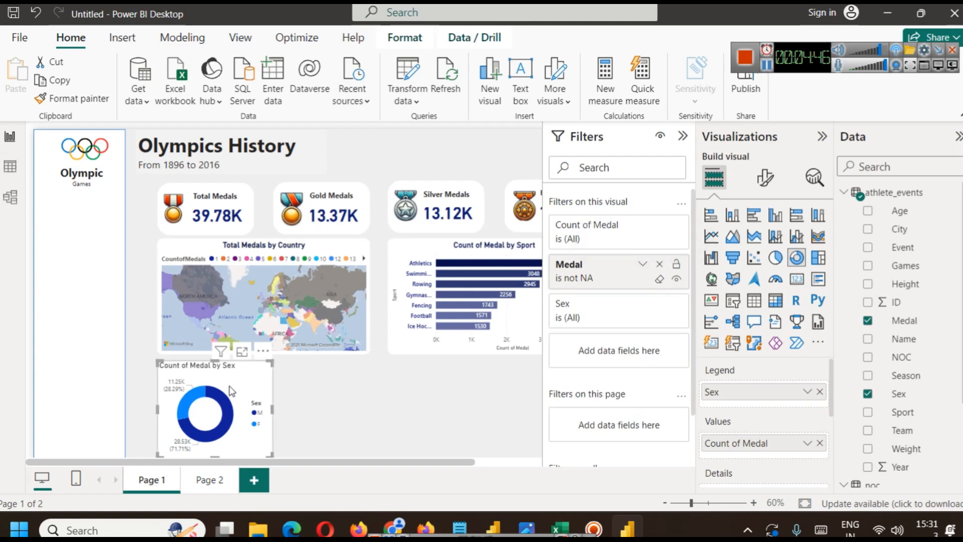
{"action": "left_click", "coordinate": [683, 136]}
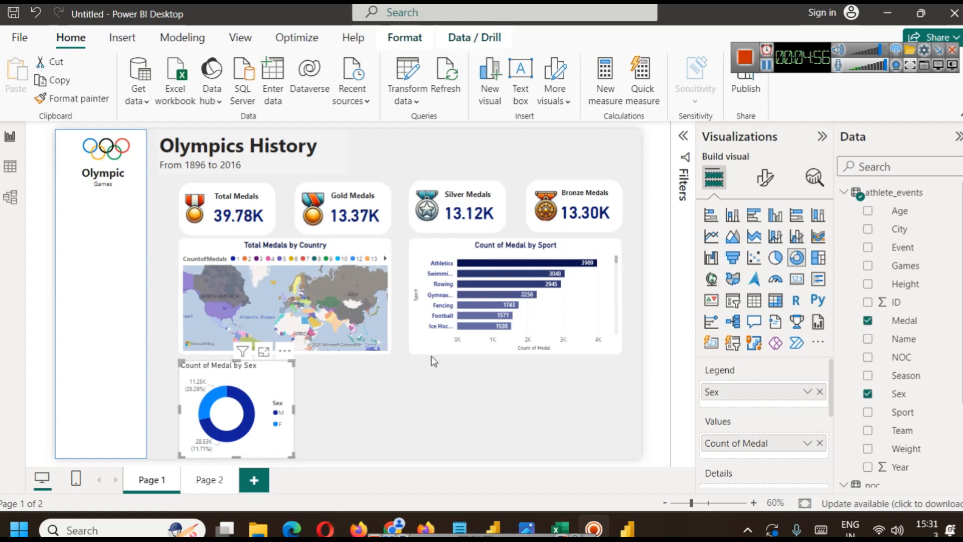
- Color the donut chart's M slice in the second-darkest shade of the dark blue theme color
{"action": "left_click", "coordinate": [765, 177]}
{"action": "left_click", "coordinate": [737, 312]}
{"action": "scroll", "coordinate": [766, 361], "scroll_direction": "down", "scroll_amount": 2}
{"action": "left_click", "coordinate": [735, 313]}
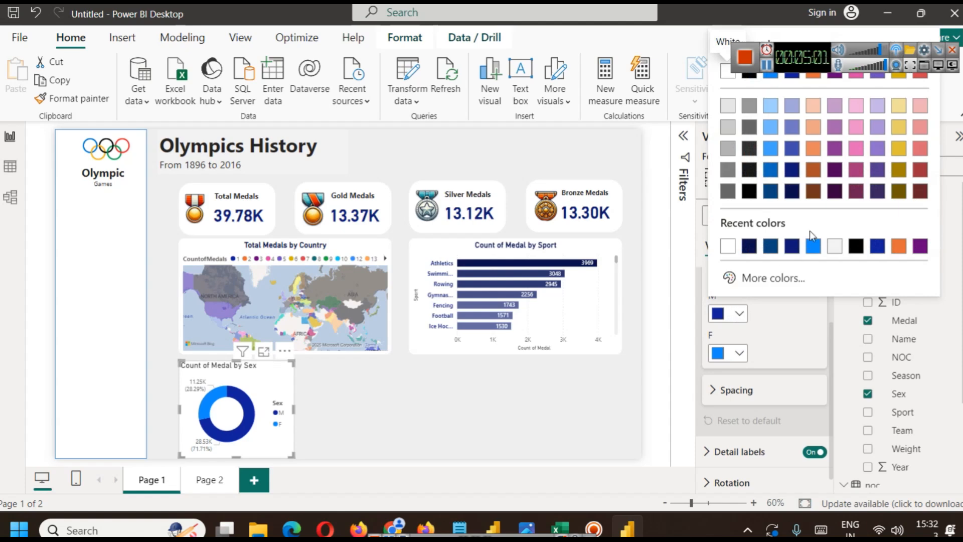
{"action": "left_click", "coordinate": [795, 192]}
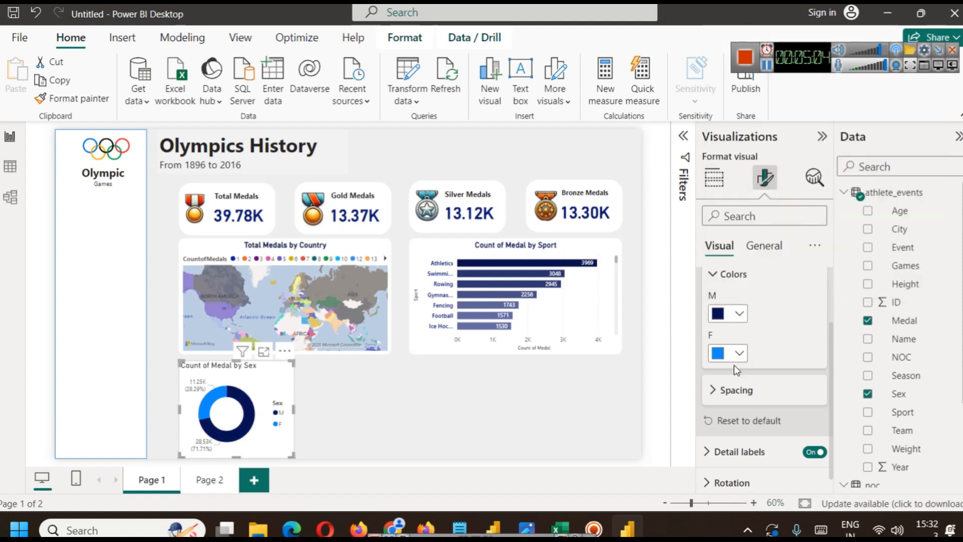
{"action": "left_click", "coordinate": [735, 314]}
{"action": "left_click", "coordinate": [789, 170]}
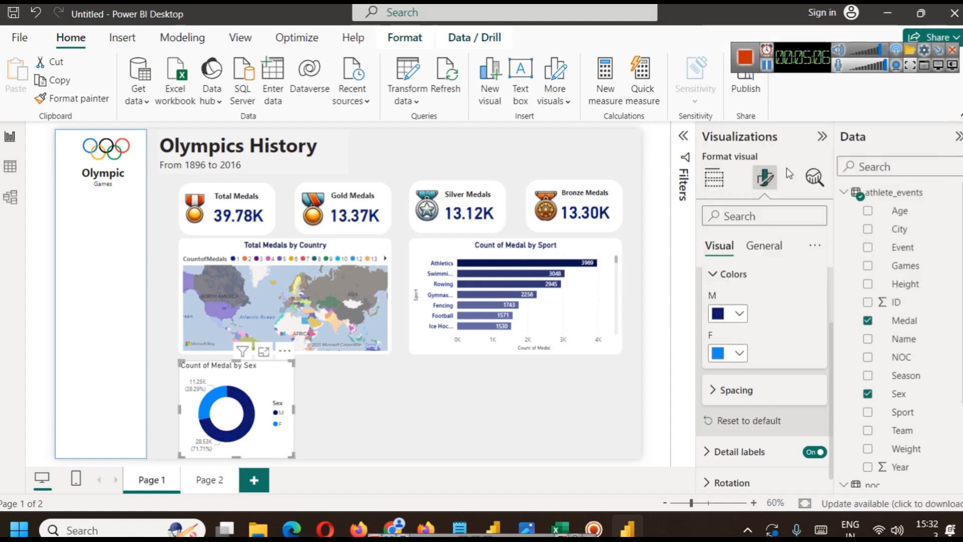
- Color the donut chart's F slice in the slightly lighter shade of the gold theme color
{"action": "left_click", "coordinate": [748, 349]}
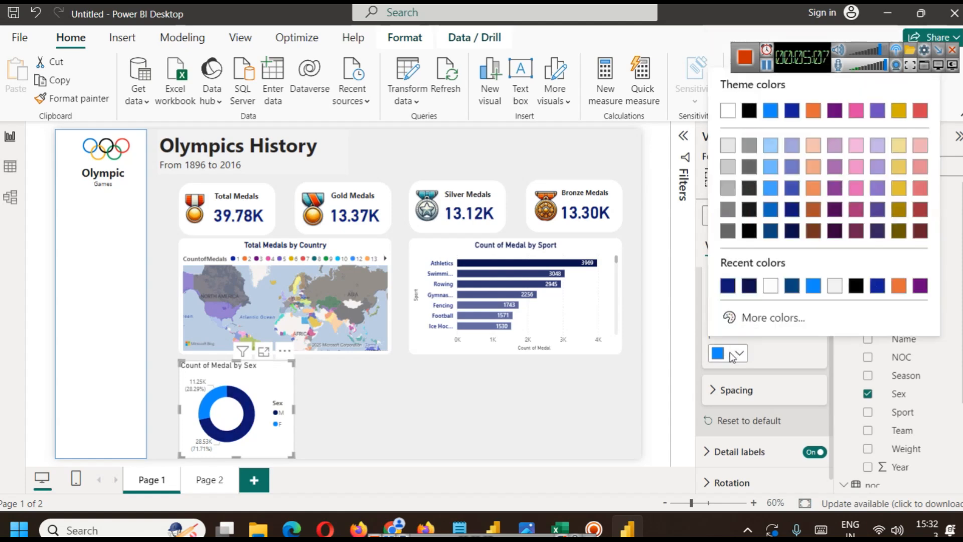
{"action": "left_click", "coordinate": [901, 152]}
{"action": "left_click", "coordinate": [740, 353]}
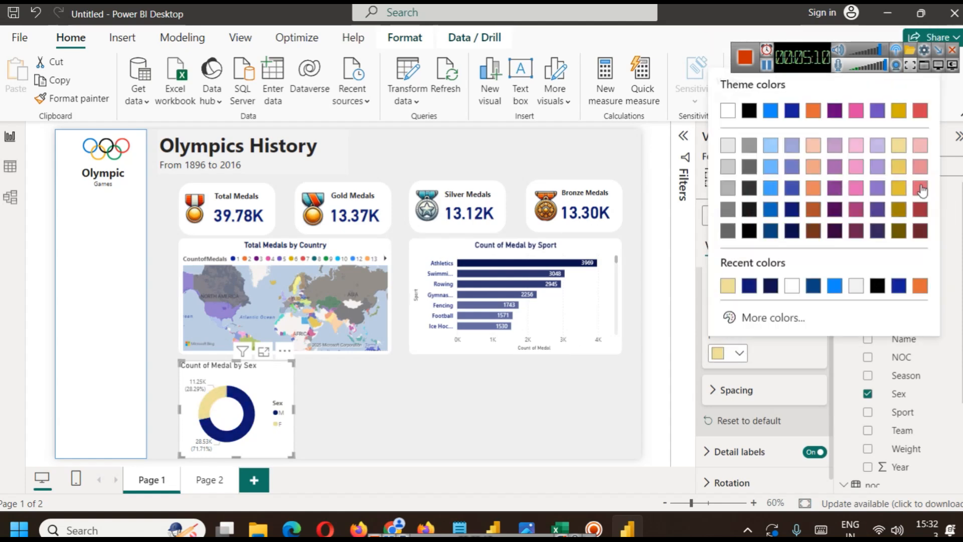
{"action": "left_click", "coordinate": [906, 193]}
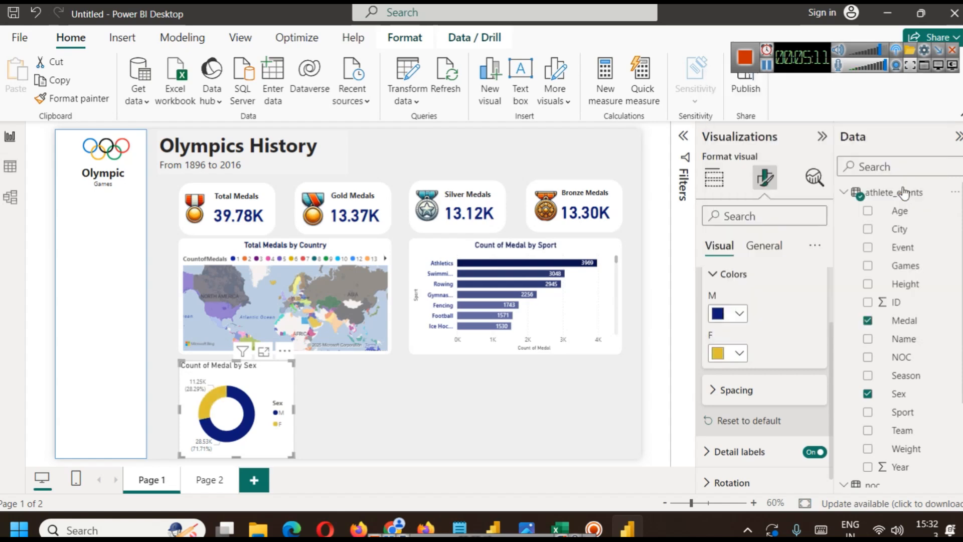
{"action": "left_click", "coordinate": [474, 415]}
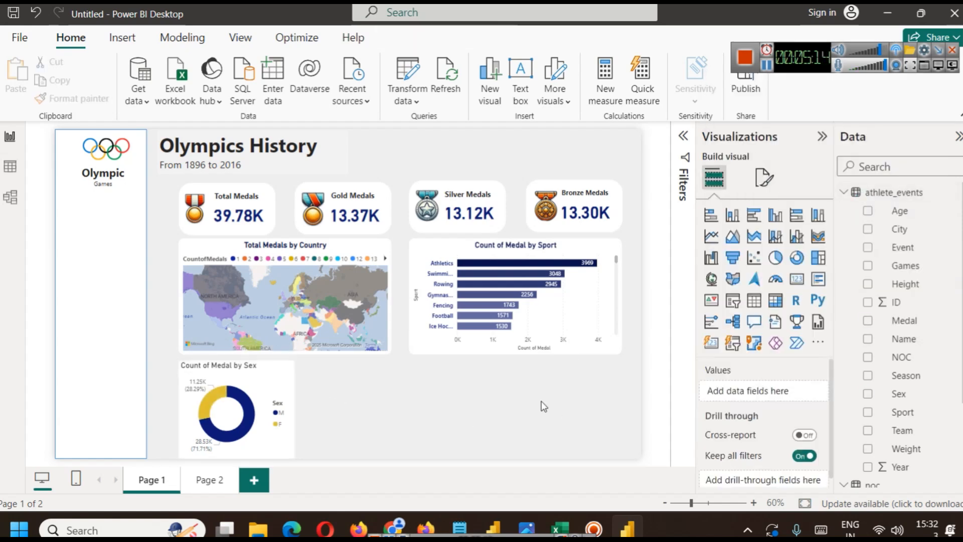
- Turn on the visual border for the medals-by-sex donut chart and expand its border settings
{"action": "left_click", "coordinate": [289, 392]}
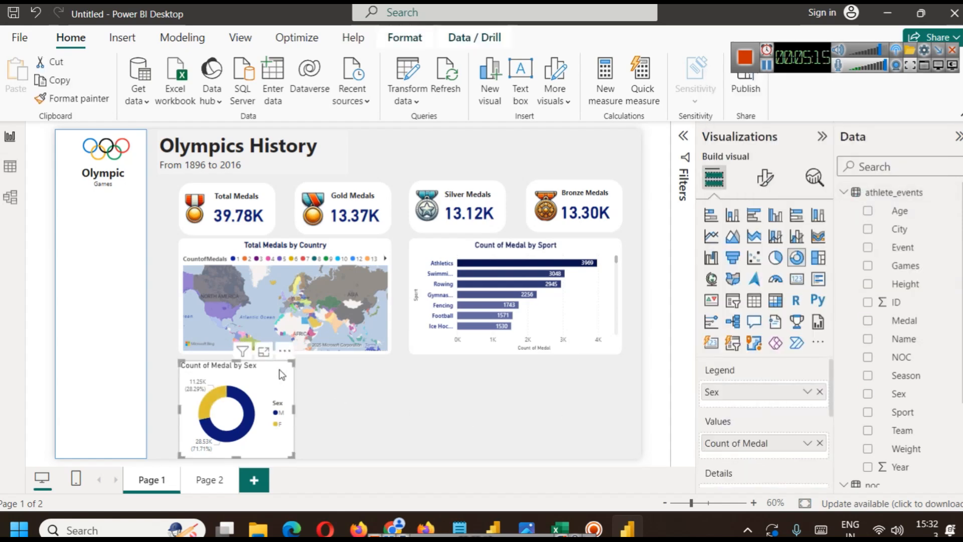
{"action": "left_click", "coordinate": [764, 177]}
{"action": "left_click", "coordinate": [772, 247]}
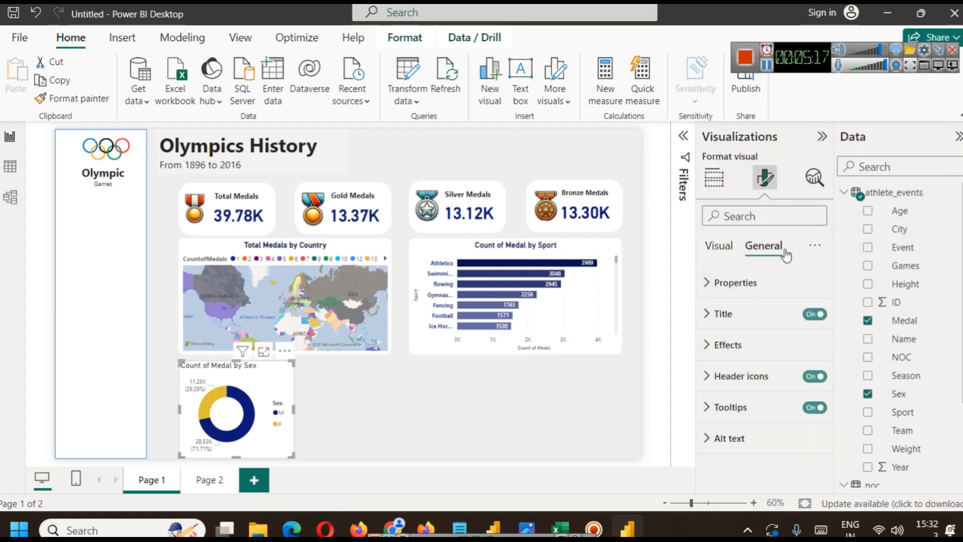
{"action": "left_click", "coordinate": [750, 346]}
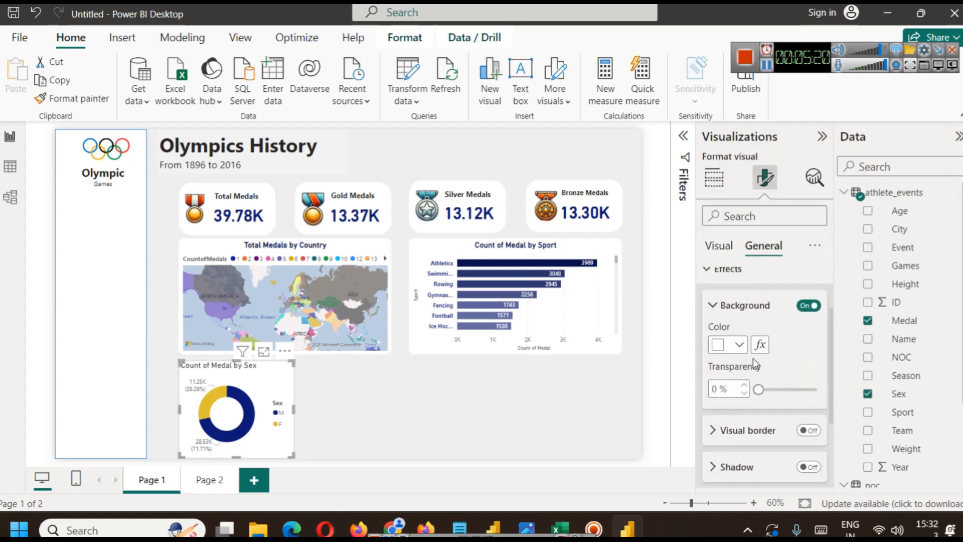
{"action": "scroll", "coordinate": [782, 396], "scroll_direction": "down", "scroll_amount": 2}
{"action": "left_click", "coordinate": [809, 355]}
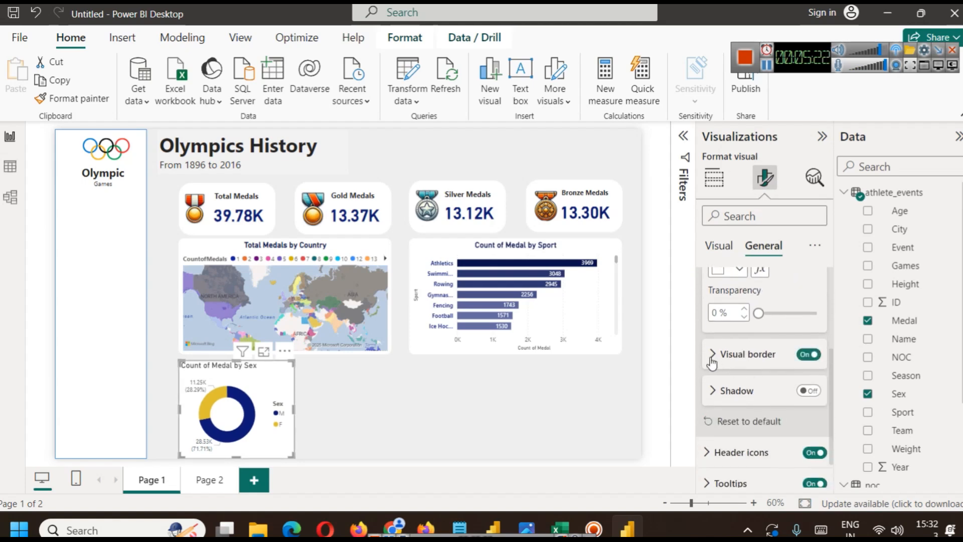
{"action": "left_click", "coordinate": [712, 355]}
- Set the donut chart's visual border color to white and its rounded corners to 12 px
{"action": "left_click", "coordinate": [717, 393]}
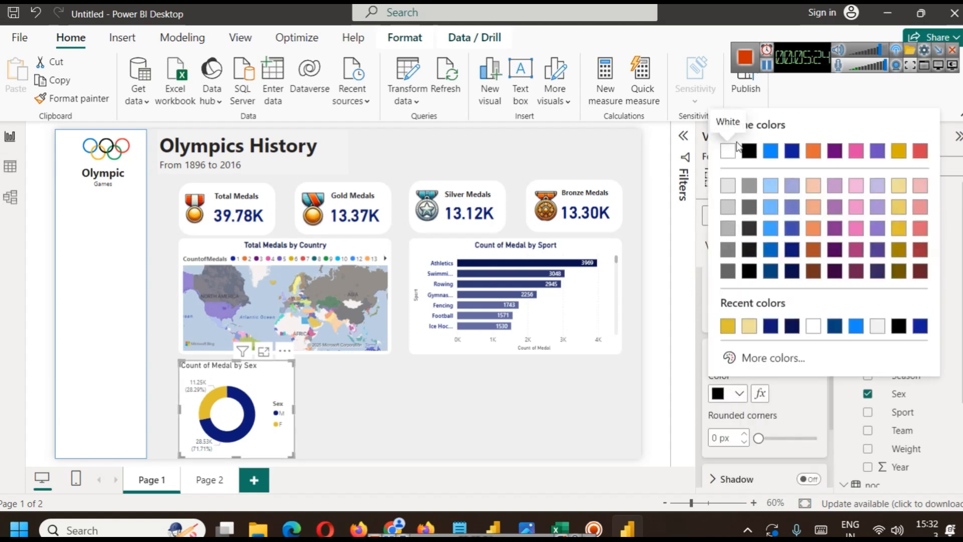
{"action": "left_click", "coordinate": [728, 150]}
{"action": "left_click", "coordinate": [715, 438]}
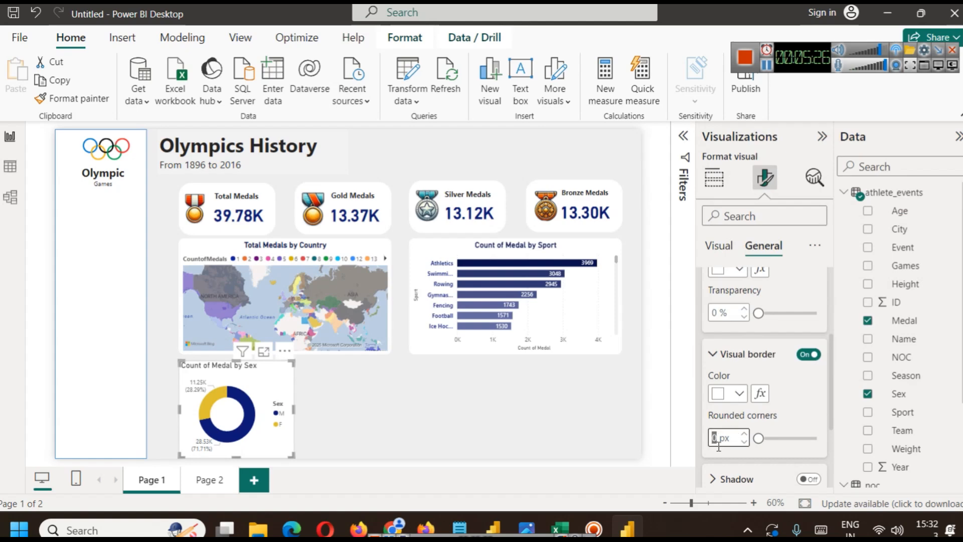
{"action": "type", "text": "12"}
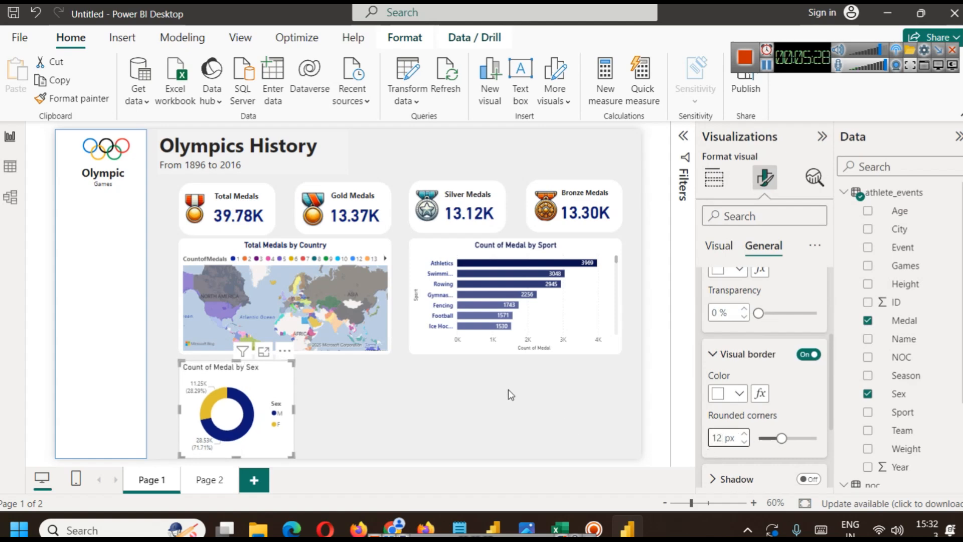
- Change the title text of the medals-by-sex donut chart to "Genderwise Count of Medals"
{"action": "left_click", "coordinate": [509, 394]}
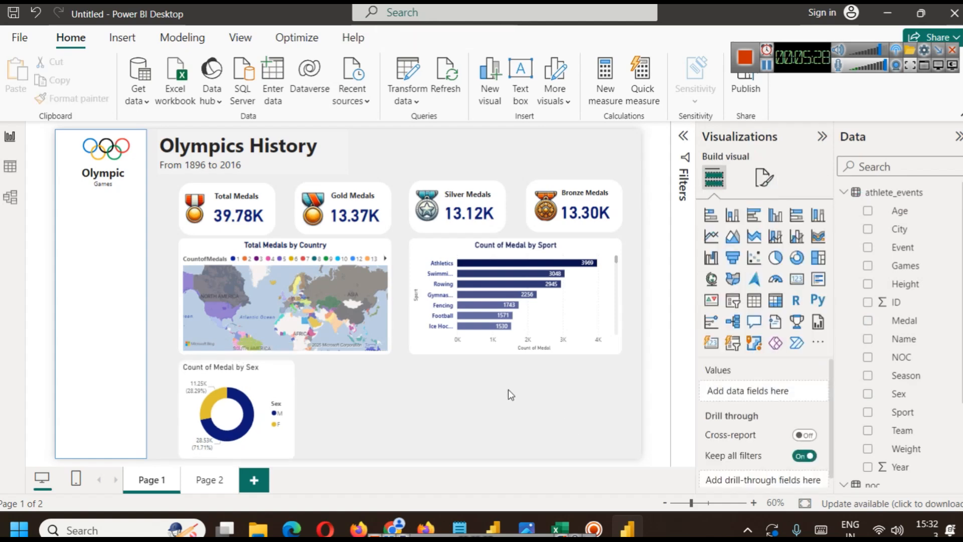
{"action": "left_click", "coordinate": [279, 384]}
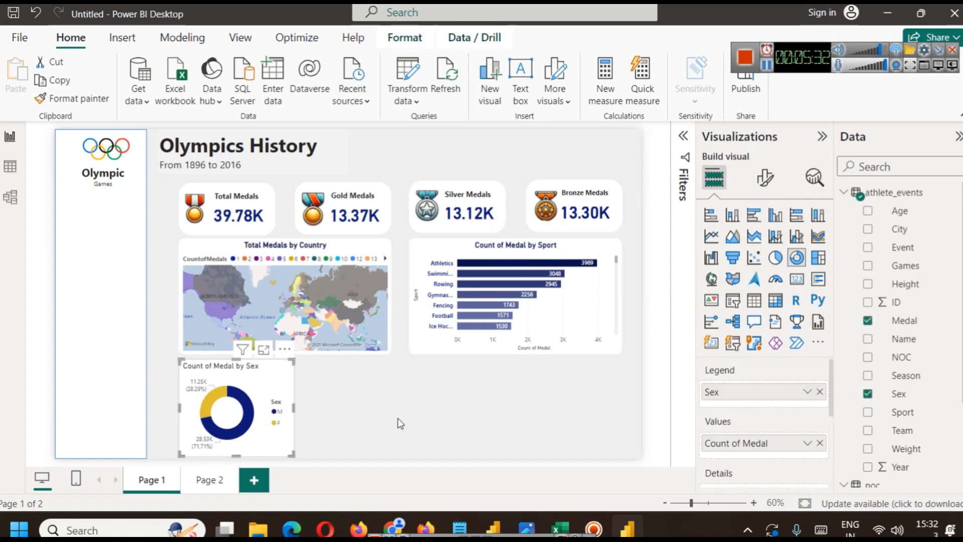
{"action": "left_click", "coordinate": [766, 177]}
{"action": "left_click", "coordinate": [776, 251]}
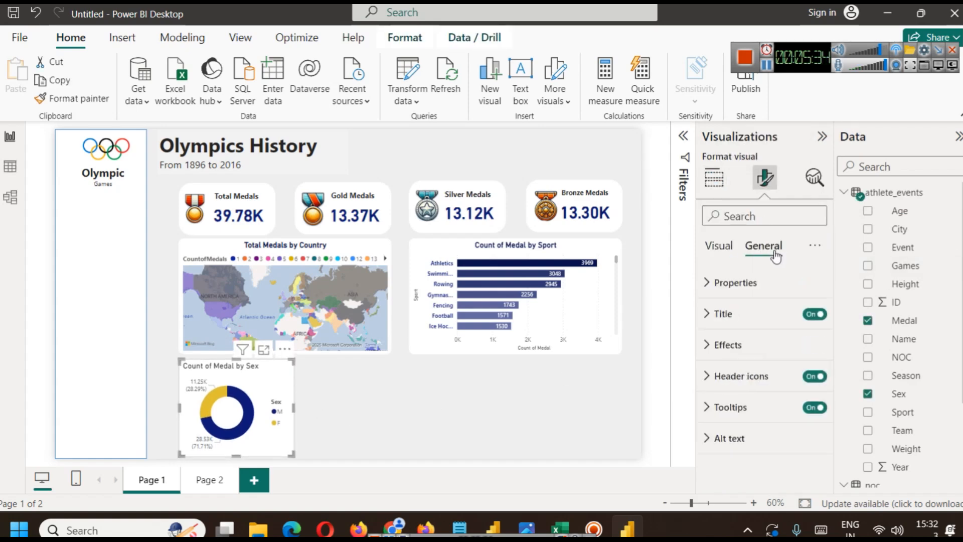
{"action": "left_click", "coordinate": [721, 314]}
{"action": "left_click_drag", "start_coordinate": [786, 390], "coordinate": [844, 404]}
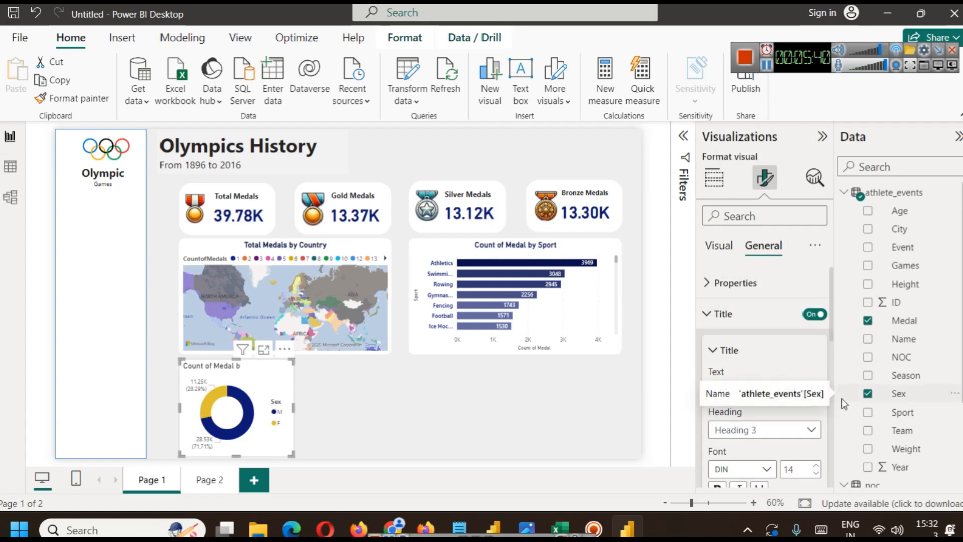
{"action": "key", "text": "ctrl+a"}
{"action": "key", "text": "BackSpace"}
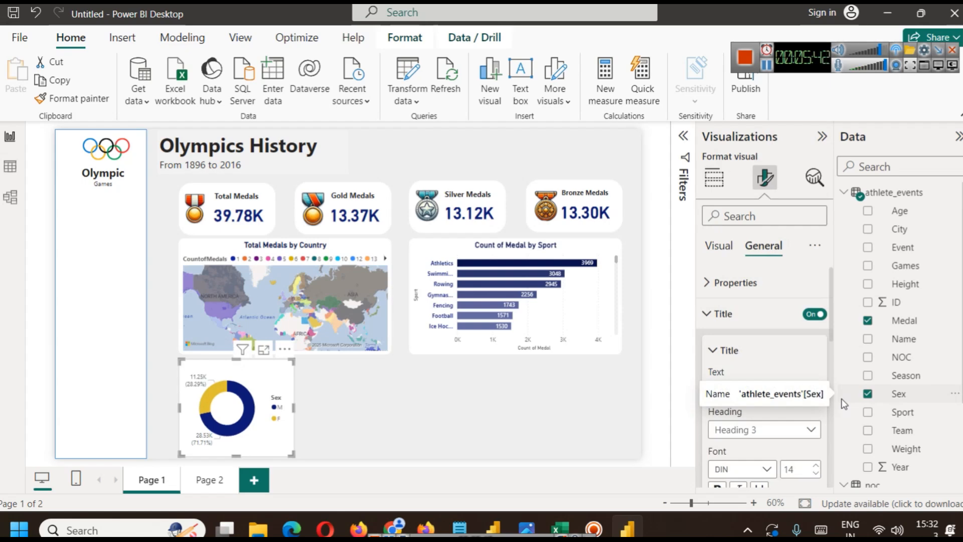
{"action": "type", "text": "Genderwise"}
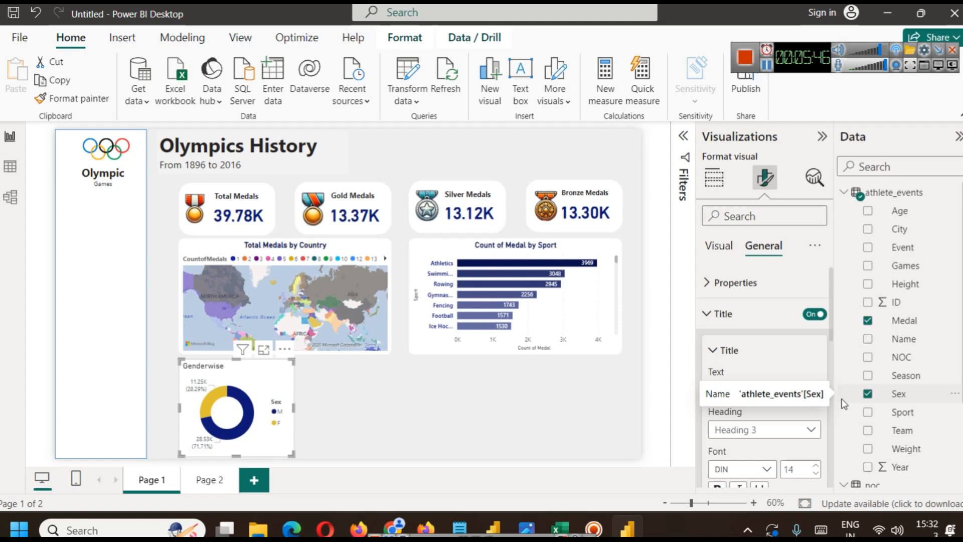
{"action": "type", "text": " Count of Medals"}
{"action": "left_click", "coordinate": [525, 365]}
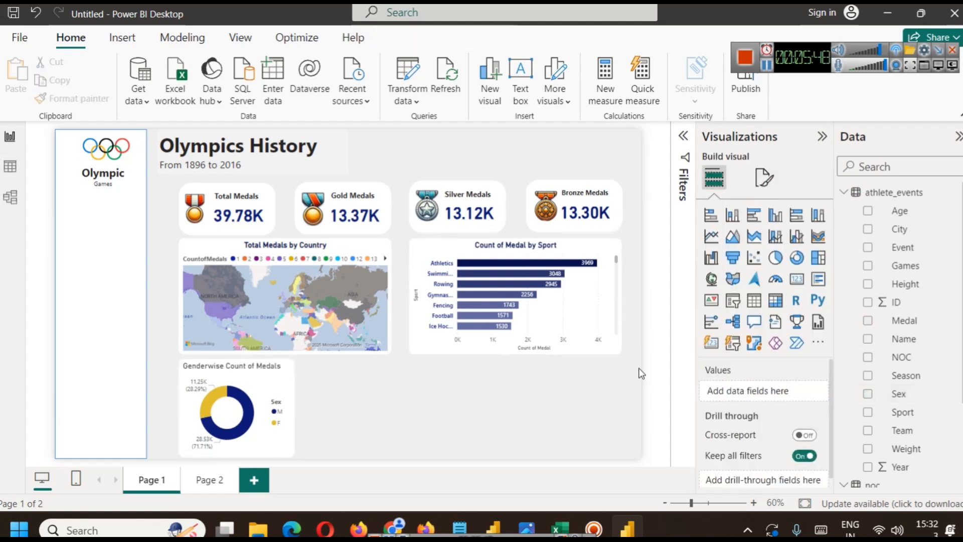
- Make the donut chart's title bold and centered, and color it in the second-darkest shade of the dark blue theme color
{"action": "left_click", "coordinate": [764, 177]}
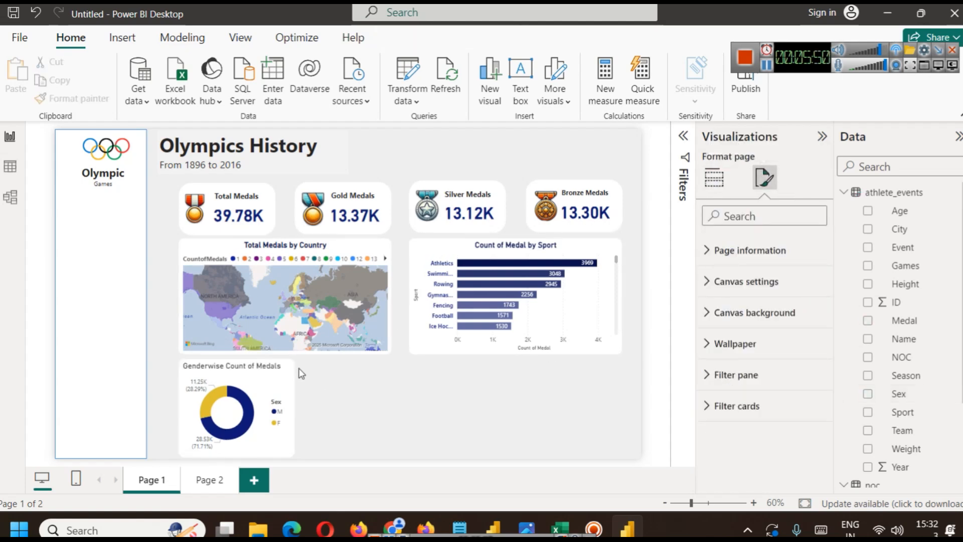
{"action": "left_click", "coordinate": [284, 375]}
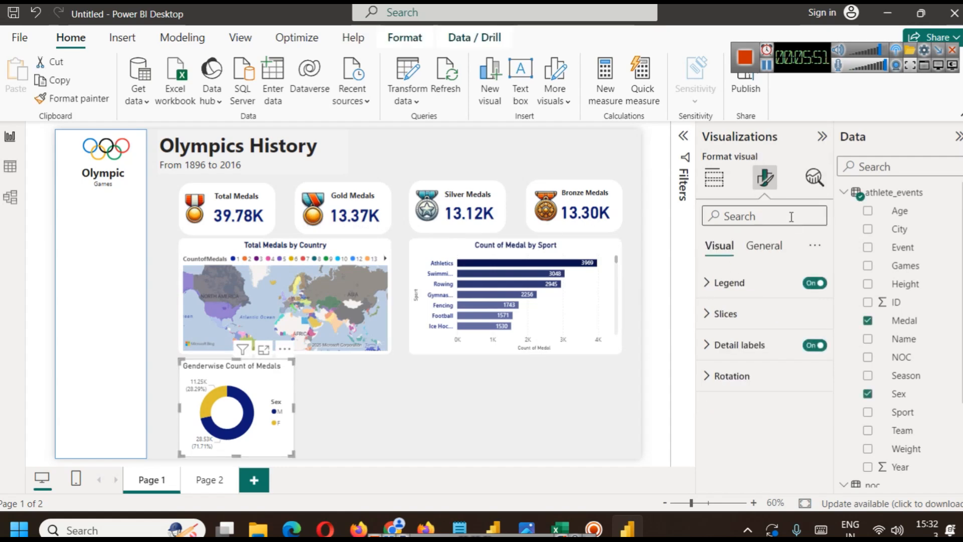
{"action": "left_click", "coordinate": [764, 246]}
{"action": "left_click", "coordinate": [711, 314]}
{"action": "scroll", "coordinate": [758, 362], "scroll_direction": "down", "scroll_amount": 3}
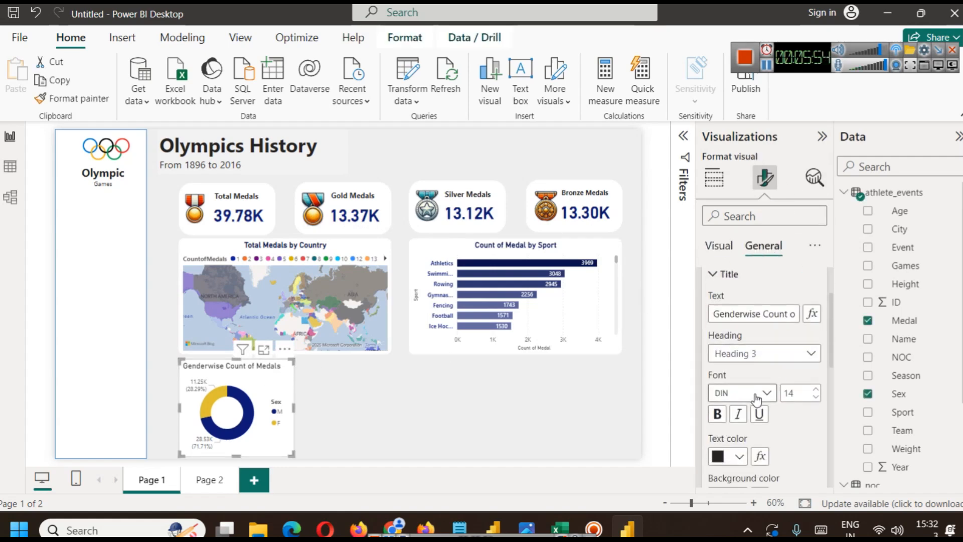
{"action": "scroll", "coordinate": [751, 432], "scroll_direction": "down", "scroll_amount": 2}
{"action": "left_click", "coordinate": [738, 462]}
{"action": "left_click", "coordinate": [740, 380]}
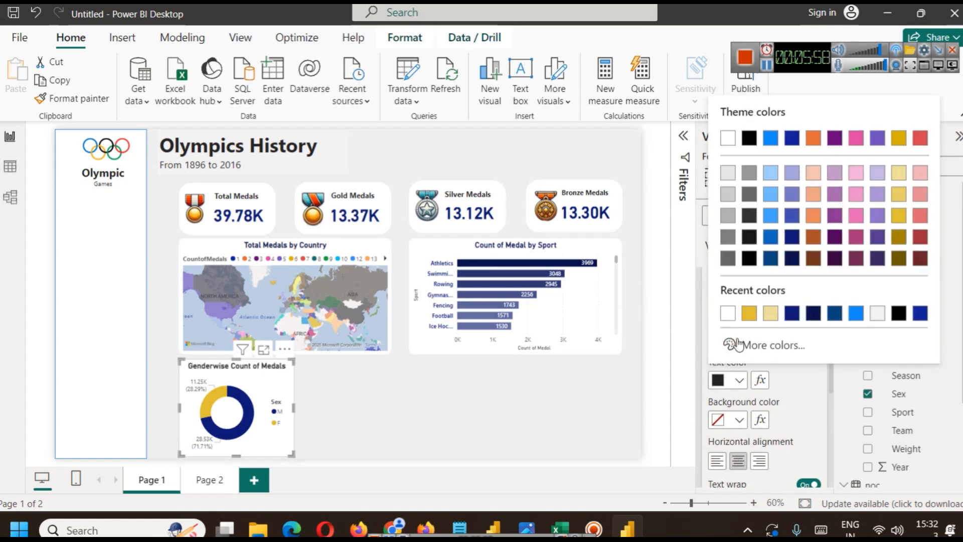
{"action": "left_click", "coordinate": [793, 238]}
{"action": "left_click", "coordinate": [492, 391]}
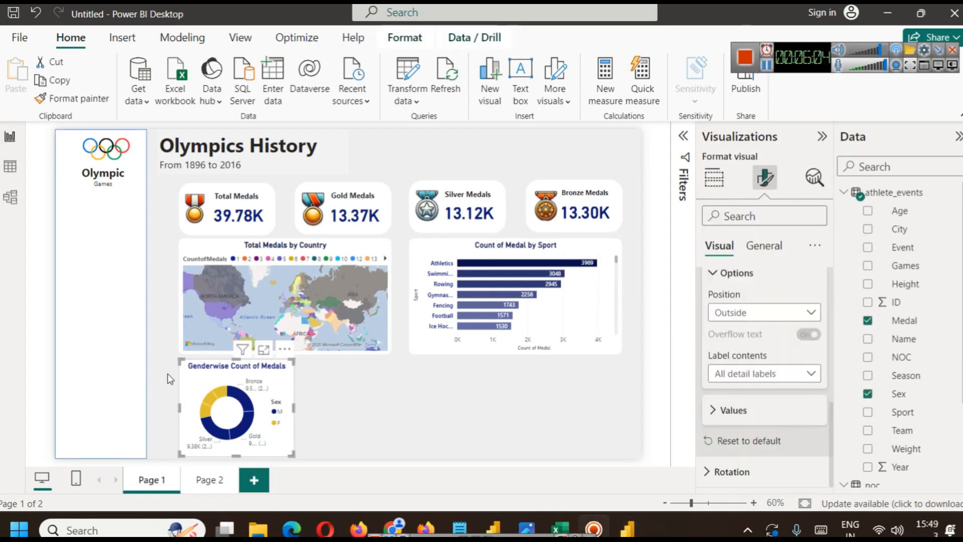
- Examine the donut chart's Details field and, in focus mode, its breakdown of medal types by sex
{"action": "left_click", "coordinate": [194, 384]}
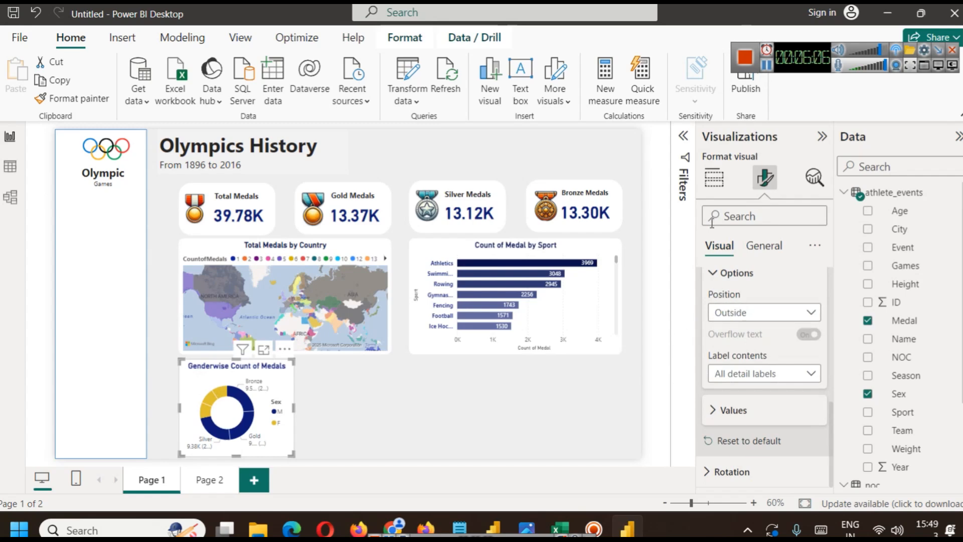
{"action": "left_click", "coordinate": [713, 177]}
{"action": "scroll", "coordinate": [775, 396], "scroll_direction": "down", "scroll_amount": 5}
{"action": "scroll", "coordinate": [773, 402], "scroll_direction": "up", "scroll_amount": 2}
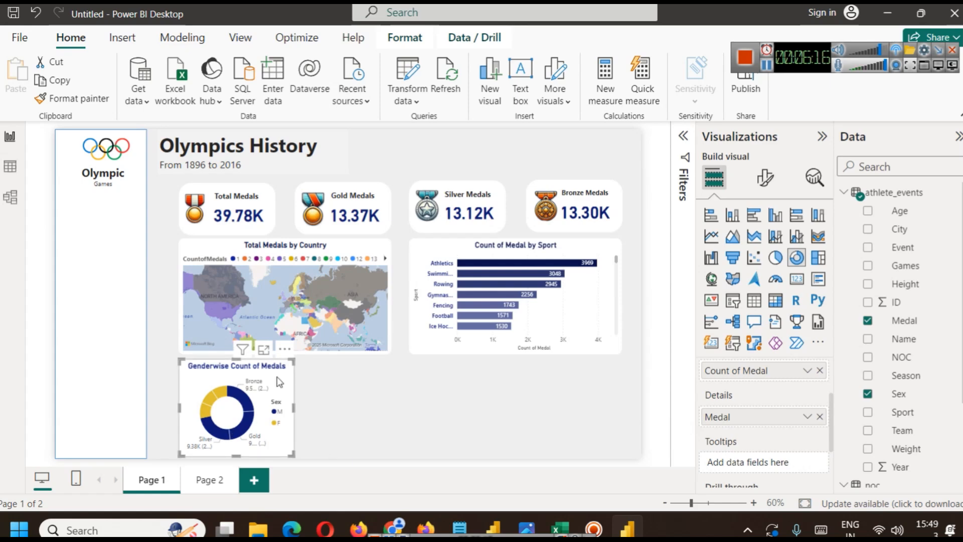
{"action": "left_click", "coordinate": [264, 350]}
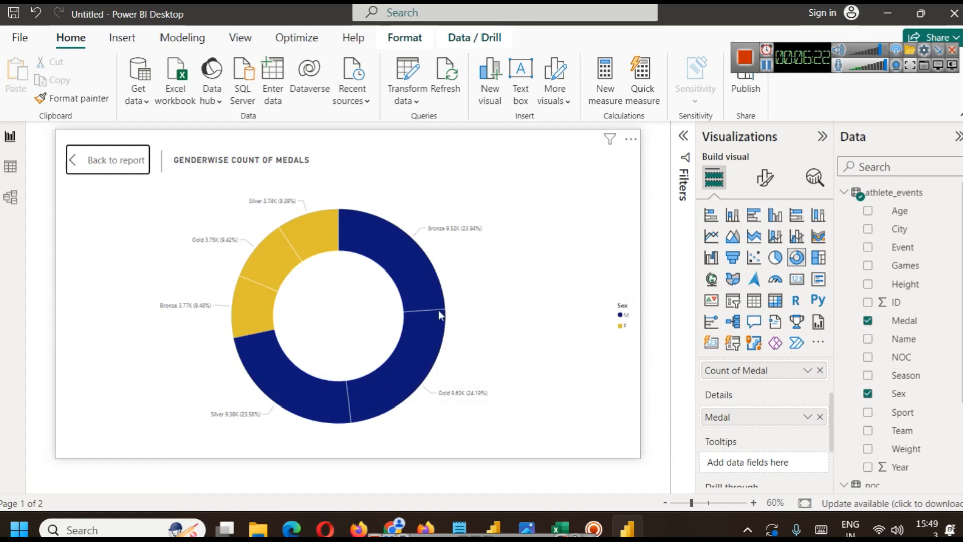
{"action": "mouse_move", "coordinate": [405, 279]}
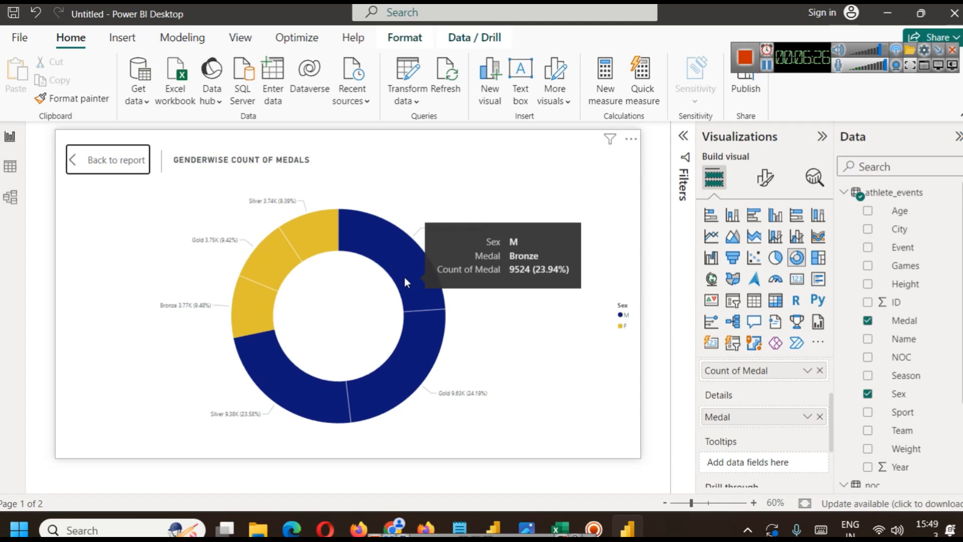
{"action": "mouse_move", "coordinate": [406, 319]}
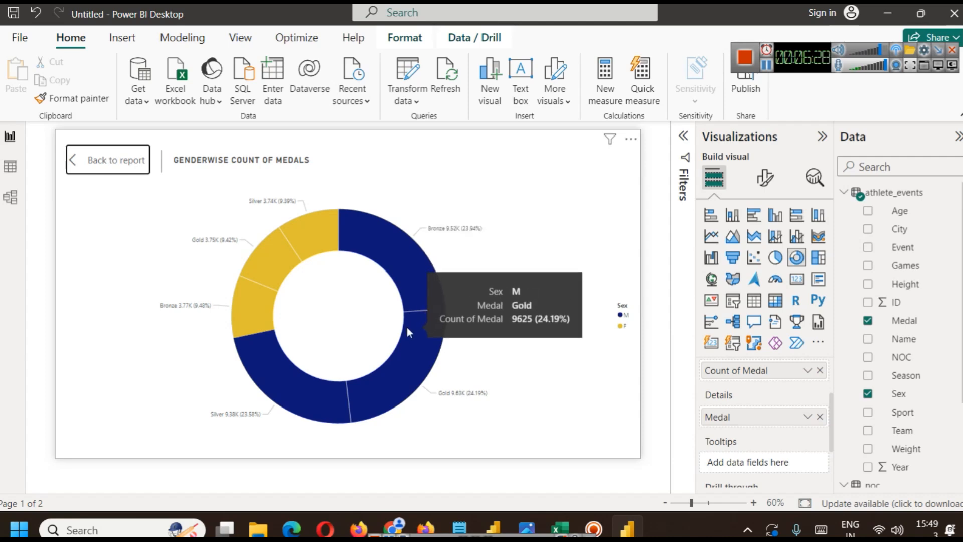
{"action": "mouse_move", "coordinate": [322, 395]}
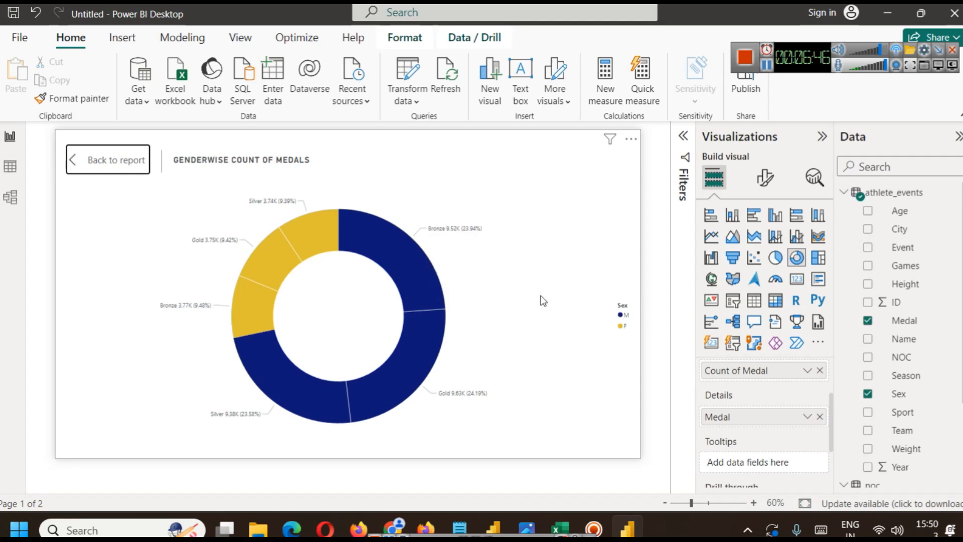
{"action": "left_click", "coordinate": [99, 162]}
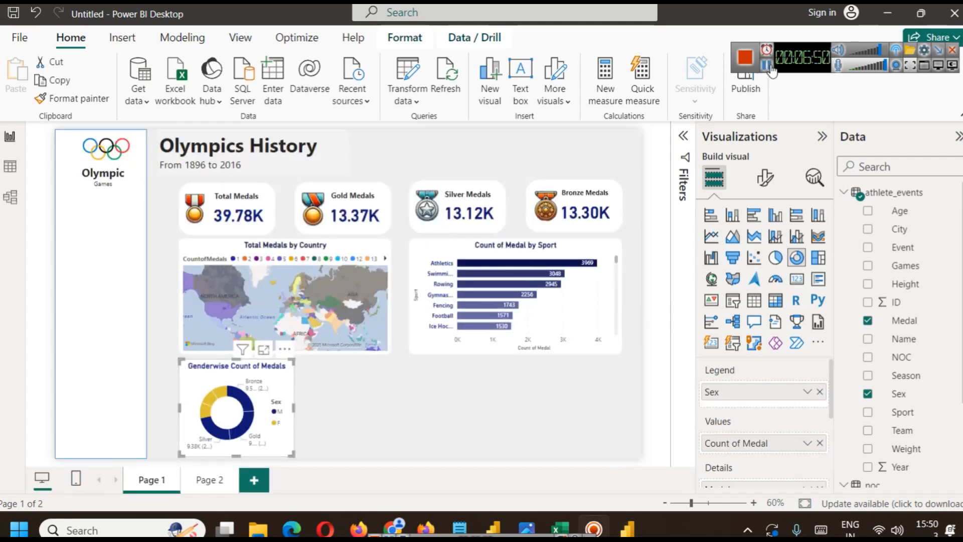
- Set the legend position of the Genderwise Count of Medals donut chart to Bottom center
{"action": "left_click", "coordinate": [764, 176]}
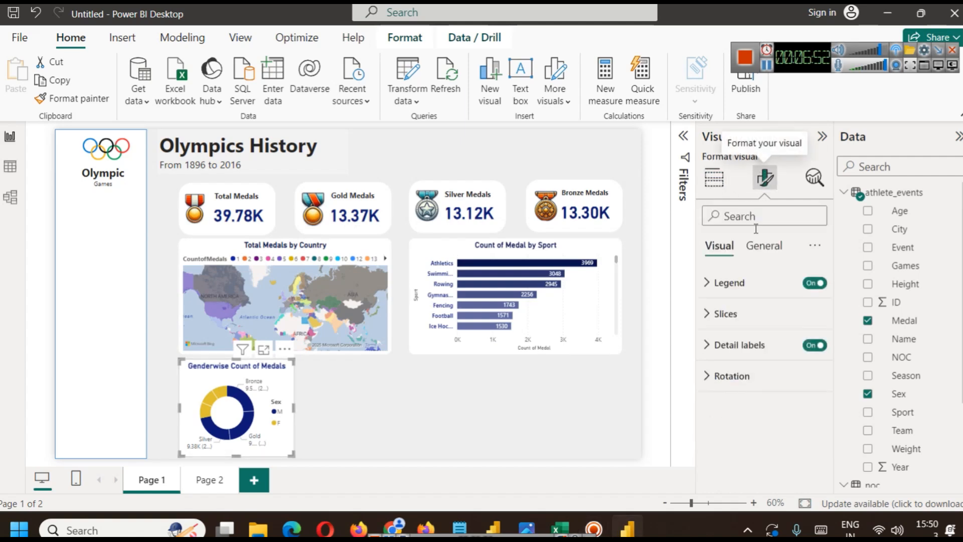
{"action": "left_click", "coordinate": [728, 283]}
{"action": "left_click", "coordinate": [774, 368]}
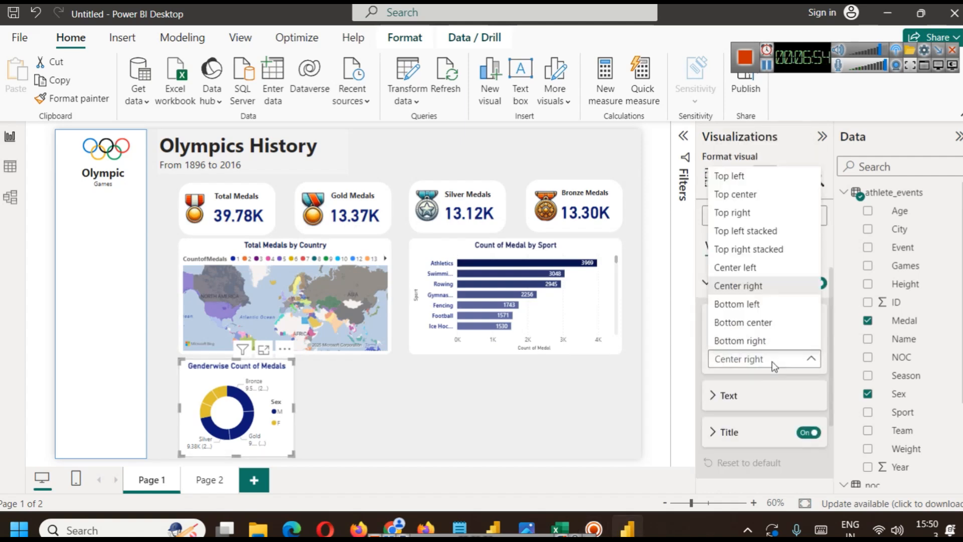
{"action": "left_click", "coordinate": [755, 340]}
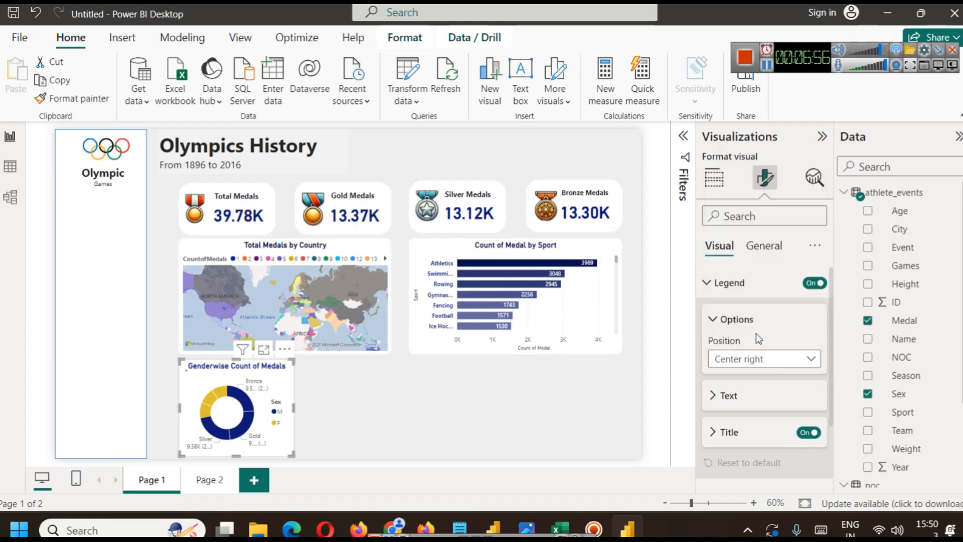
{"action": "left_click", "coordinate": [751, 361]}
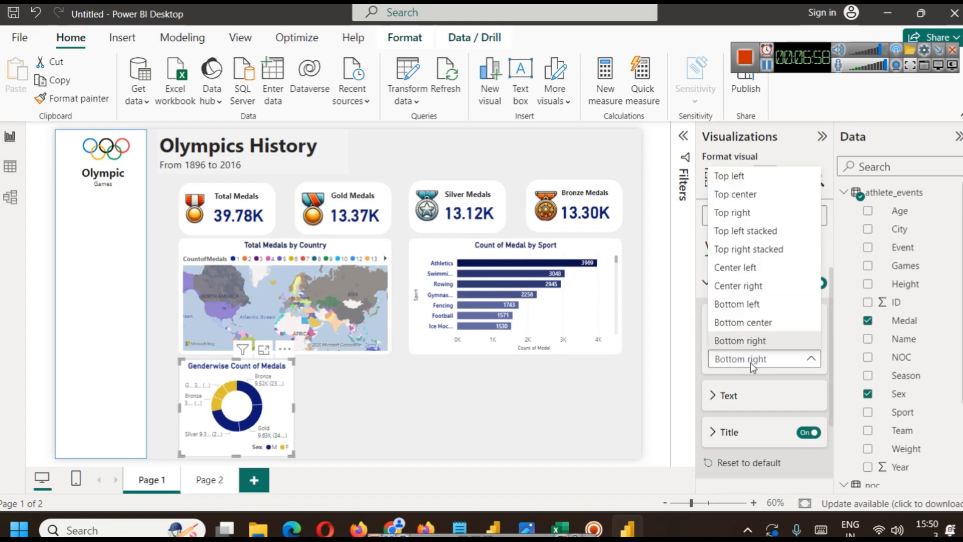
{"action": "left_click", "coordinate": [742, 322]}
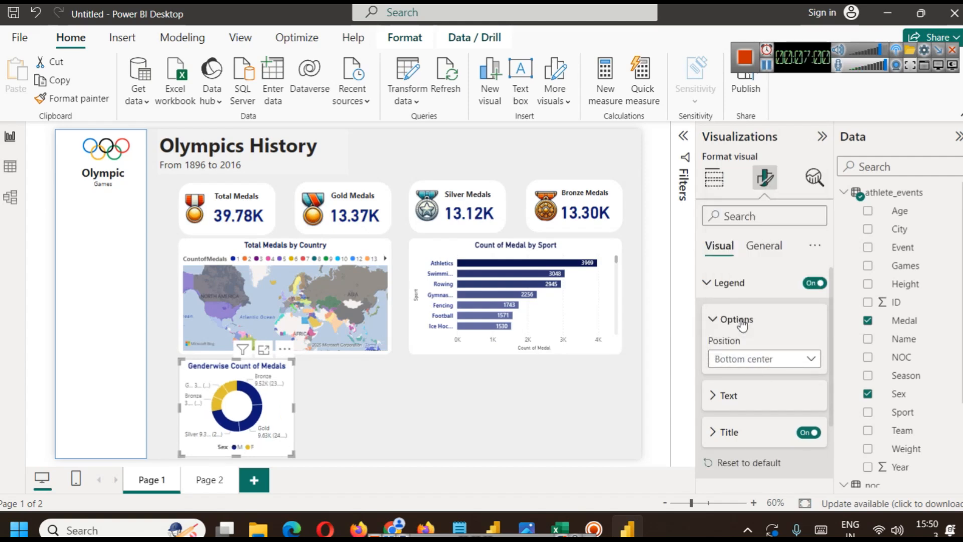
{"action": "left_click", "coordinate": [350, 418]}
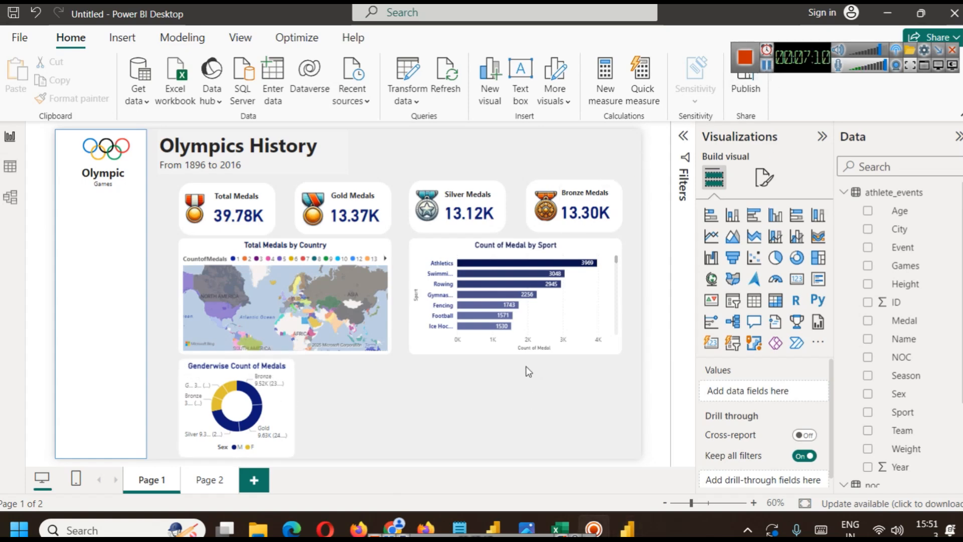
- Duplicate the Genderwise Count of Medals donut chart and place the copy directly beside the original
{"action": "left_click", "coordinate": [208, 369]}
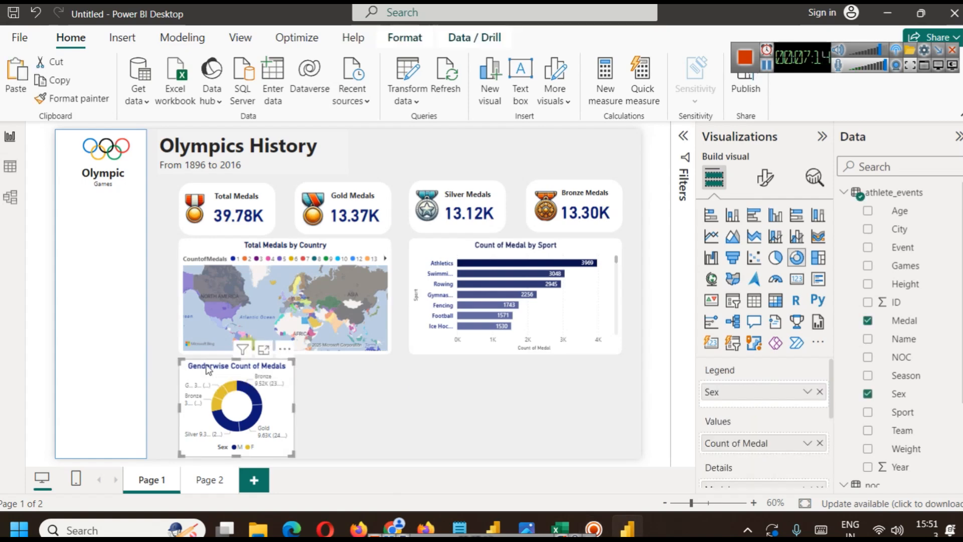
{"action": "key", "text": "ctrl+c"}
{"action": "key", "text": "ctrl+v"}
{"action": "left_click_drag", "start_coordinate": [208, 370], "coordinate": [318, 383]}
- Narrow the original donut chart and its copy so both fit side by side within the map's width
{"action": "left_click", "coordinate": [276, 410]}
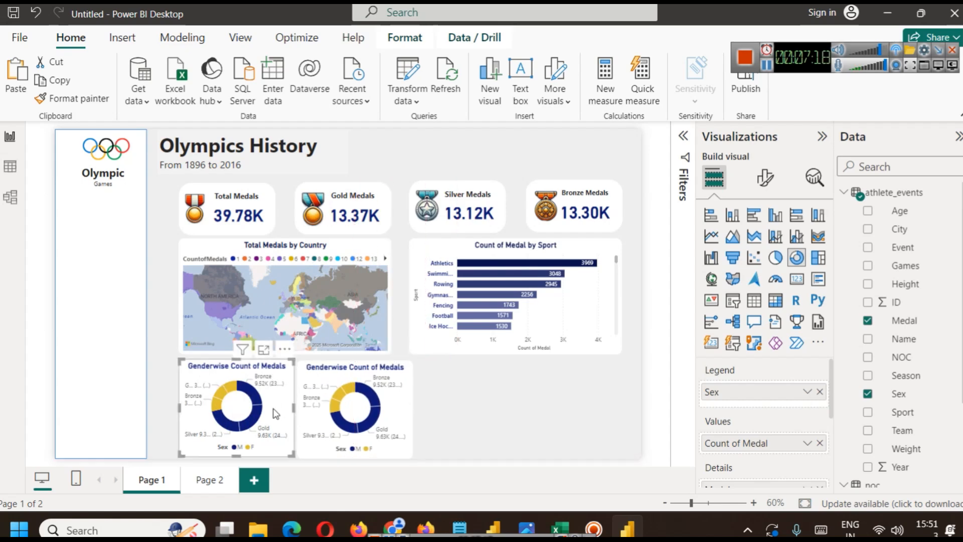
{"action": "mouse_move", "coordinate": [295, 408]}
{"action": "left_mouse_down"}
{"action": "mouse_move", "coordinate": [284, 408]}
{"action": "mouse_move", "coordinate": [306, 406]}
{"action": "left_mouse_up"}
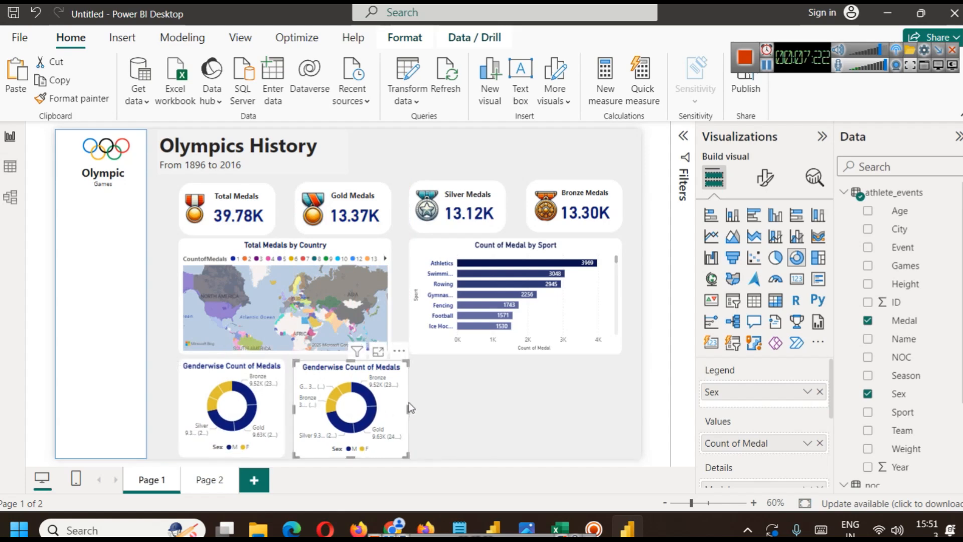
{"action": "left_click_drag", "start_coordinate": [405, 417], "coordinate": [388, 417]}
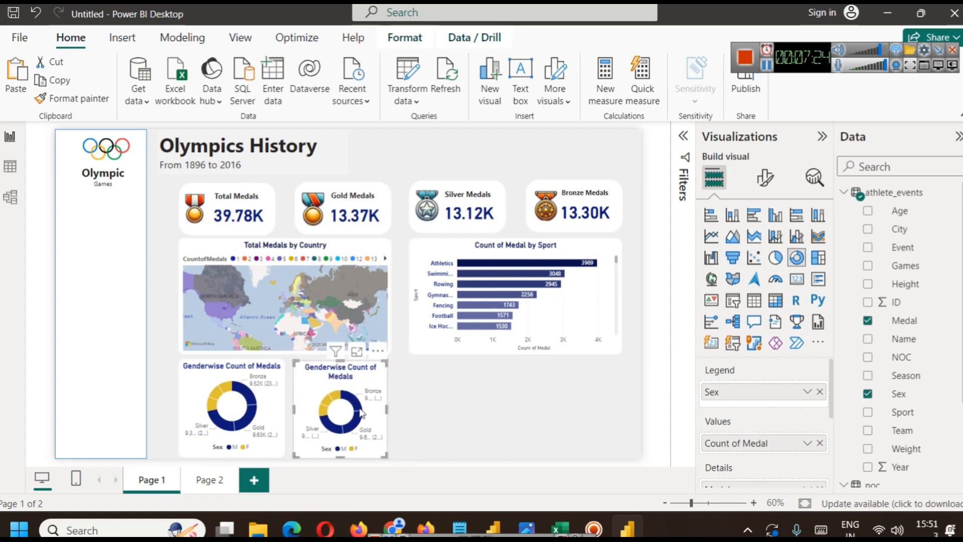
- Try a narrower width for the original donut chart and widen it back out
{"action": "left_click", "coordinate": [287, 401]}
{"action": "left_click", "coordinate": [284, 407]}
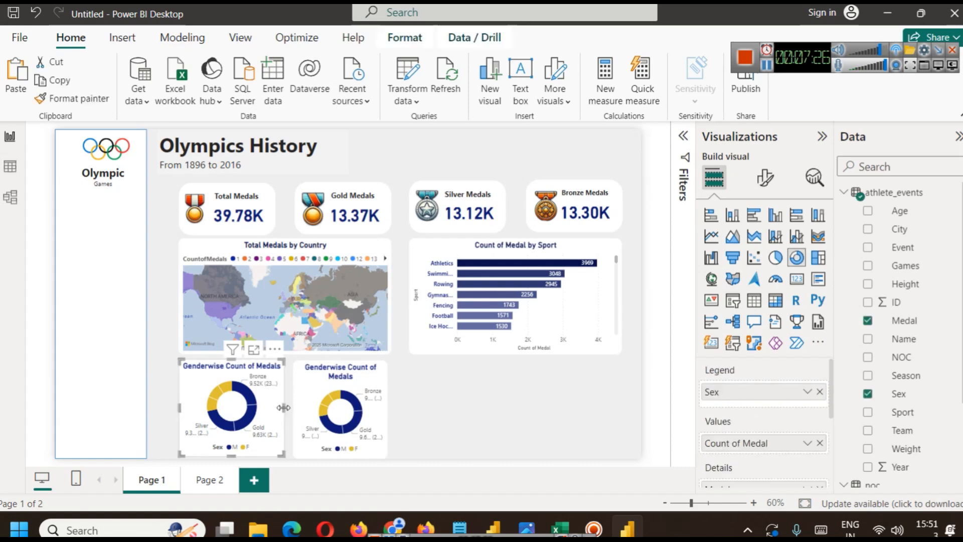
{"action": "left_click_drag", "start_coordinate": [284, 412], "coordinate": [275, 410]}
{"action": "left_click", "coordinate": [313, 408]}
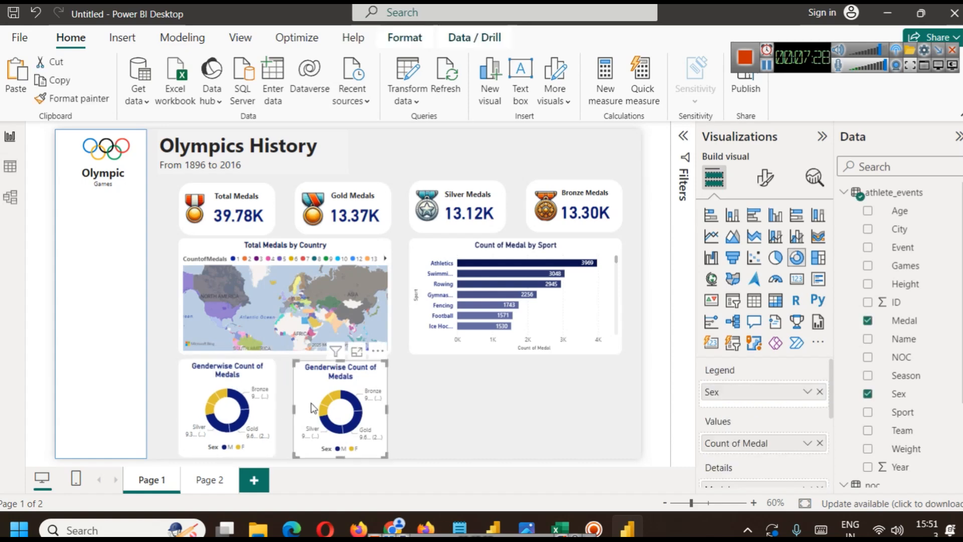
{"action": "left_click", "coordinate": [282, 430]}
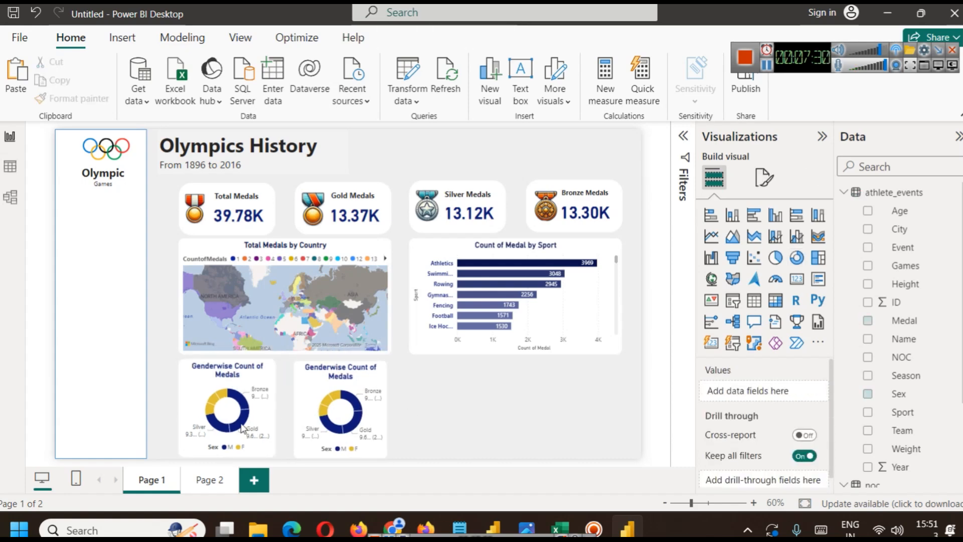
{"action": "left_click", "coordinate": [264, 416]}
{"action": "left_click_drag", "start_coordinate": [275, 411], "coordinate": [296, 413]}
- Shift the copied donut chart slightly so it lines up with the original and the map's edge
{"action": "left_click", "coordinate": [301, 400]}
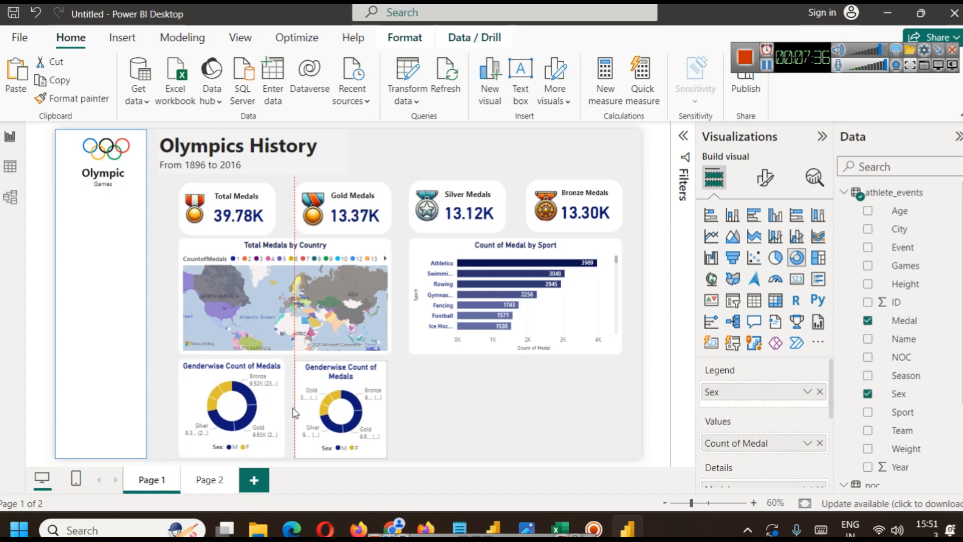
{"action": "left_click", "coordinate": [458, 443]}
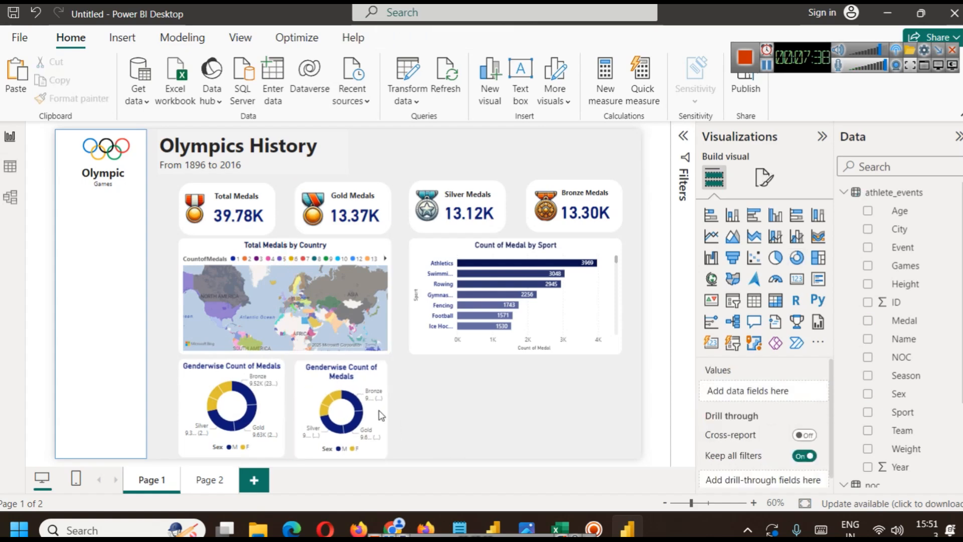
{"action": "left_click", "coordinate": [320, 379]}
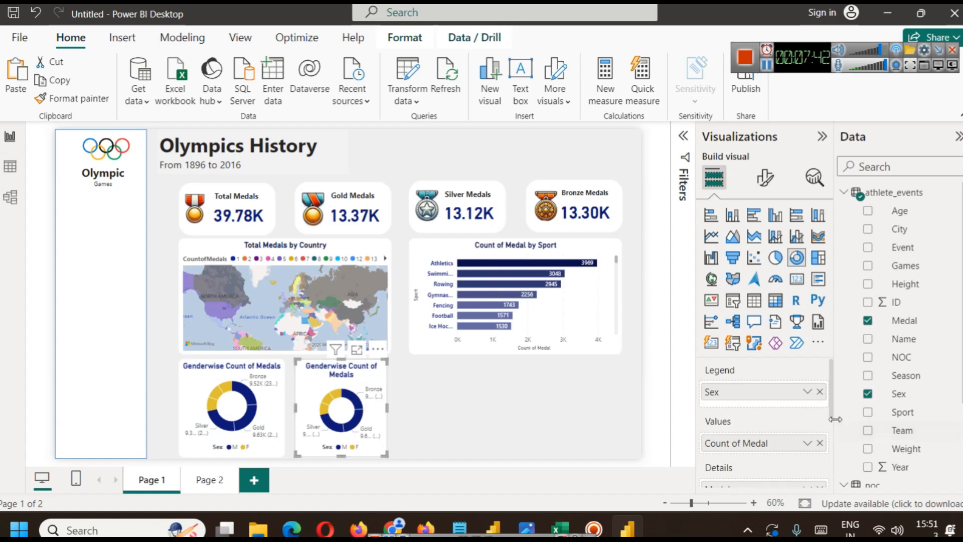
- Replace Sex with Season as the legend field of the copied donut chart and check the chart's filters
{"action": "left_click", "coordinate": [821, 392]}
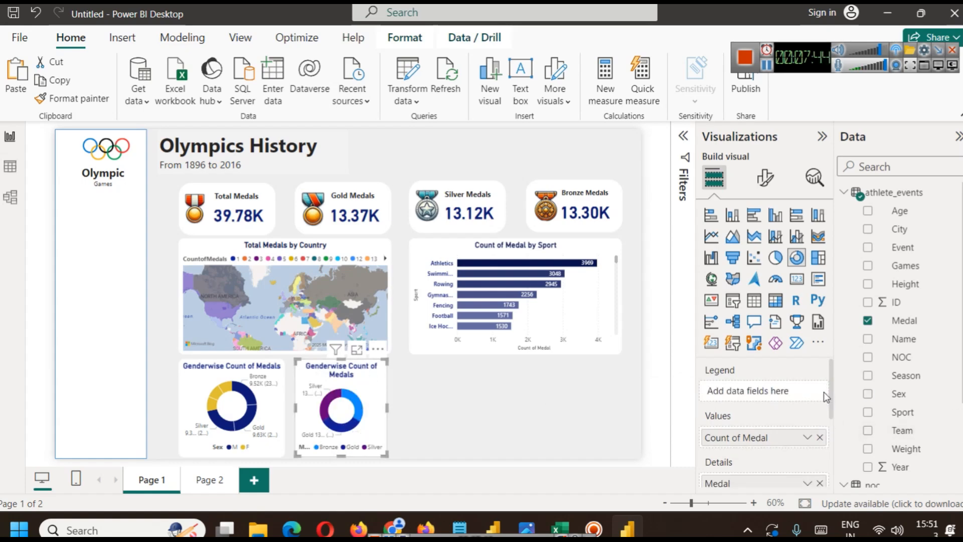
{"action": "left_click_drag", "start_coordinate": [912, 377], "coordinate": [799, 393]}
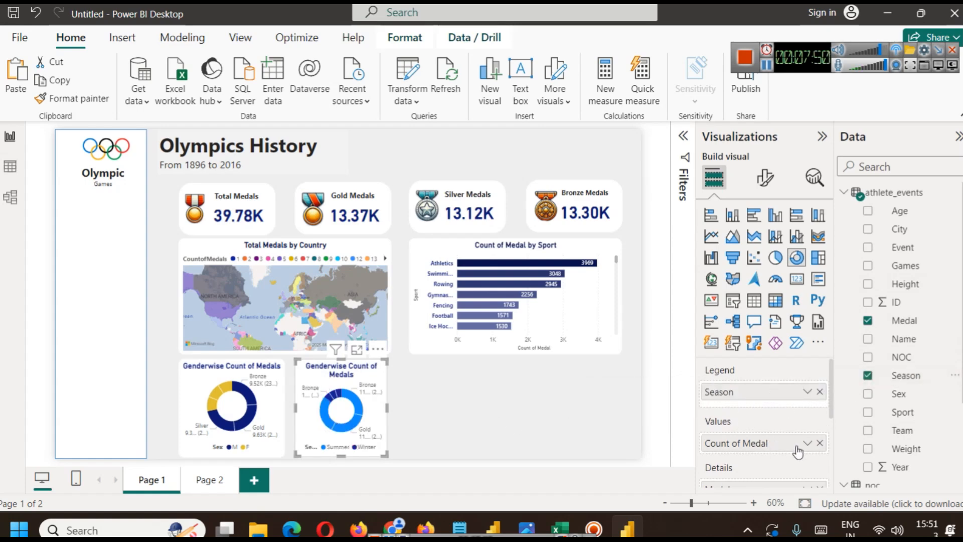
{"action": "left_click", "coordinate": [688, 136]}
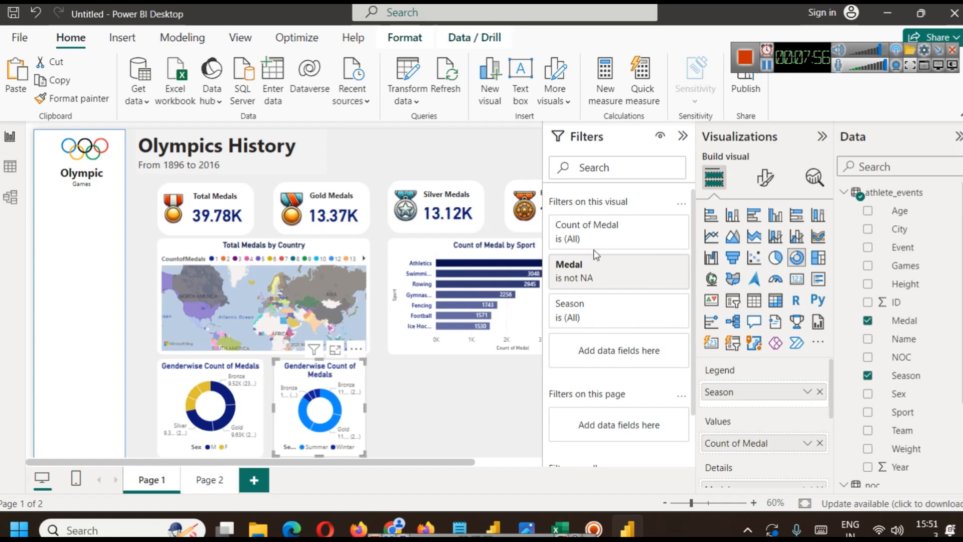
{"action": "left_click", "coordinate": [689, 136]}
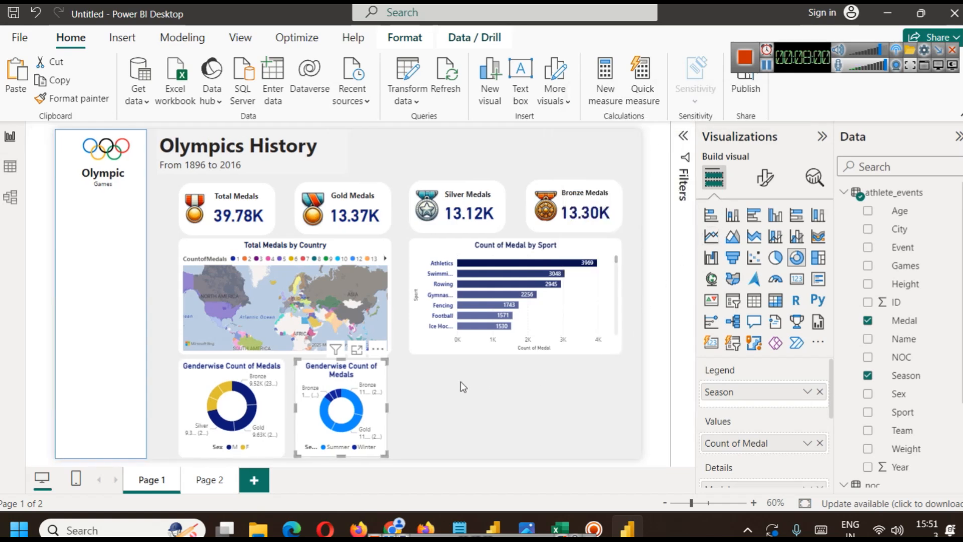
- Change the copied donut chart's title to "SeasonwiseCount of Medals"
{"action": "left_click", "coordinate": [765, 178]}
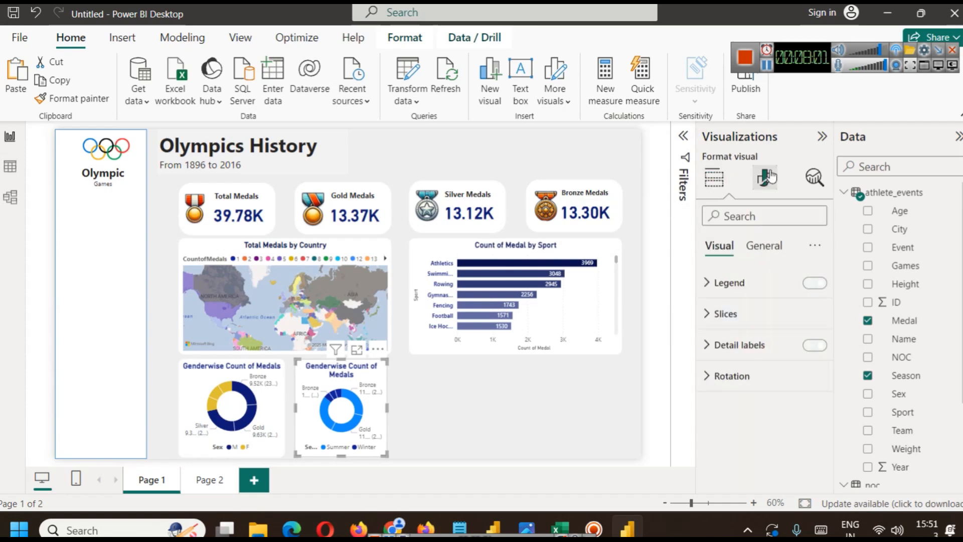
{"action": "left_click", "coordinate": [764, 246]}
{"action": "left_click", "coordinate": [707, 315]}
{"action": "left_click", "coordinate": [743, 389]}
{"action": "double_click", "coordinate": [743, 388]}
{"action": "type", "text": "Season"}
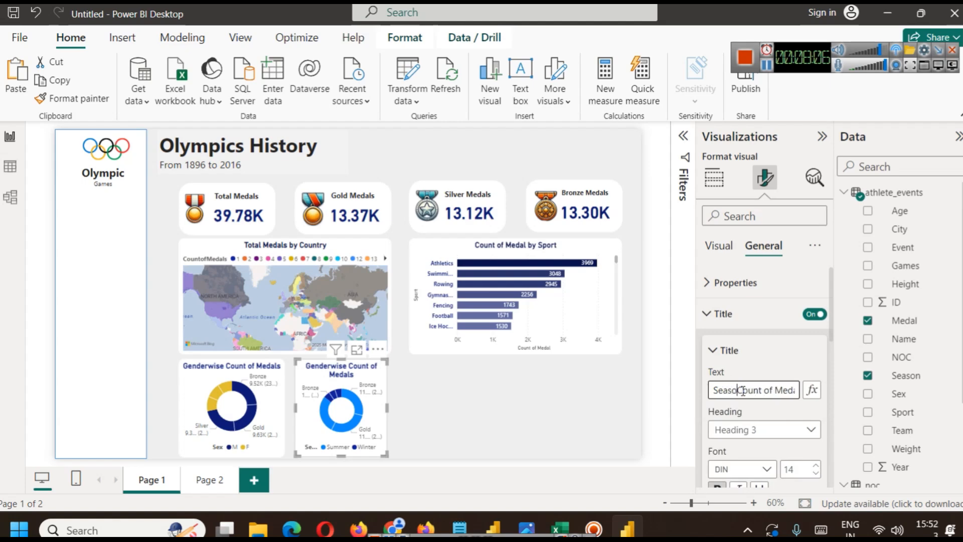
{"action": "type", "text": "wise"}
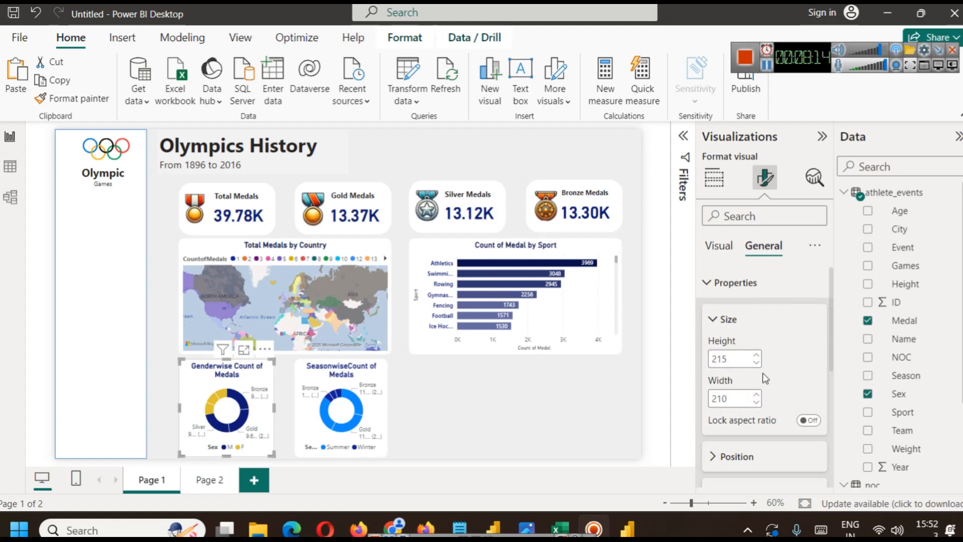
- Set the seasonwise donut chart's width to 210, matching the genderwise donut chart
{"action": "left_click", "coordinate": [311, 392]}
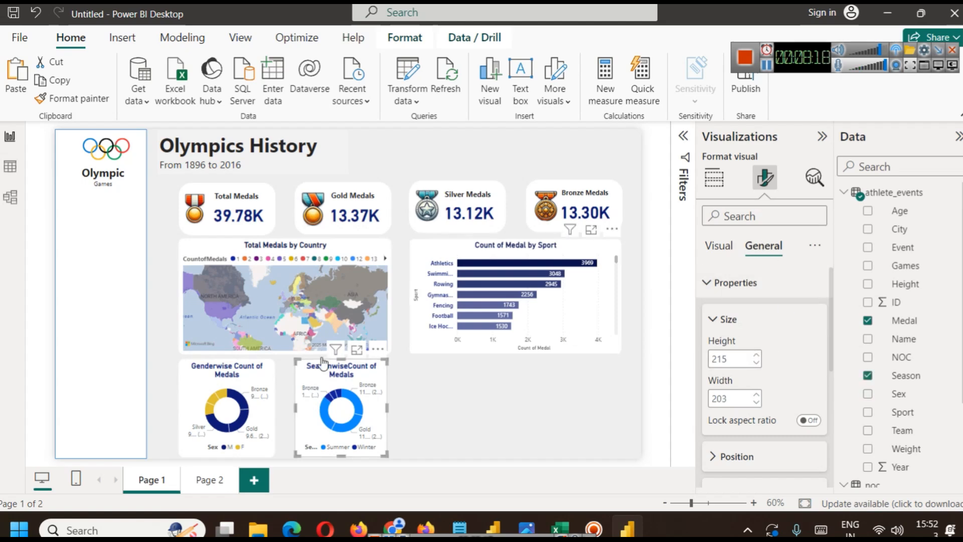
{"action": "left_click", "coordinate": [261, 376]}
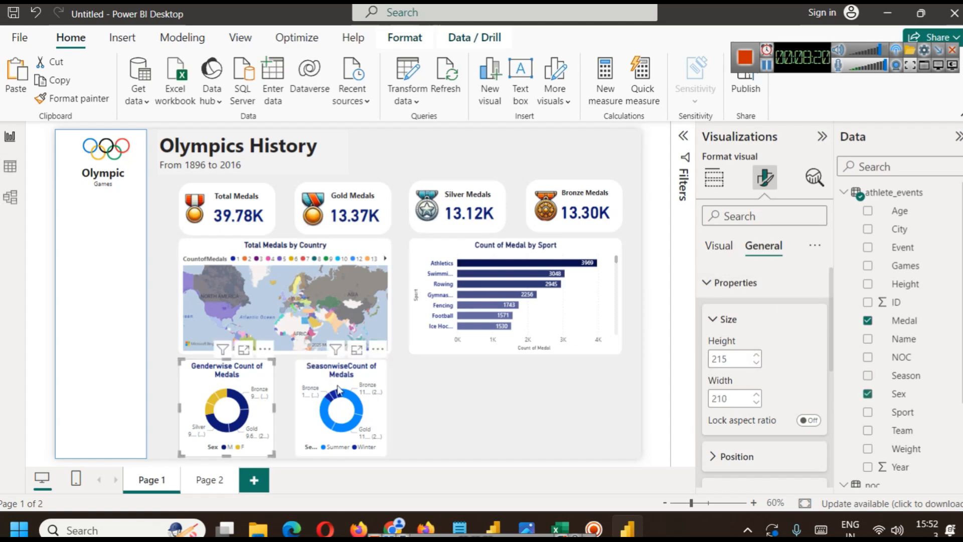
{"action": "left_click", "coordinate": [341, 396]}
{"action": "left_click", "coordinate": [758, 394]}
{"action": "left_click", "coordinate": [758, 394]}
{"action": "left_click", "coordinate": [758, 395]}
{"action": "left_click", "coordinate": [759, 395]}
{"action": "left_click", "coordinate": [758, 395]}
{"action": "left_click", "coordinate": [758, 395]}
{"action": "left_click", "coordinate": [758, 395]}
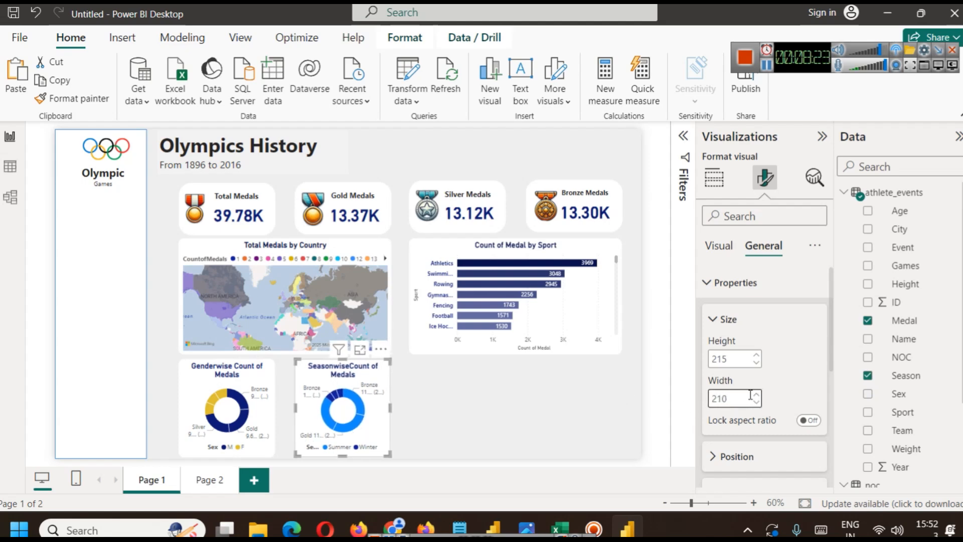
{"action": "left_click", "coordinate": [489, 416]}
{"action": "left_click", "coordinate": [307, 380]}
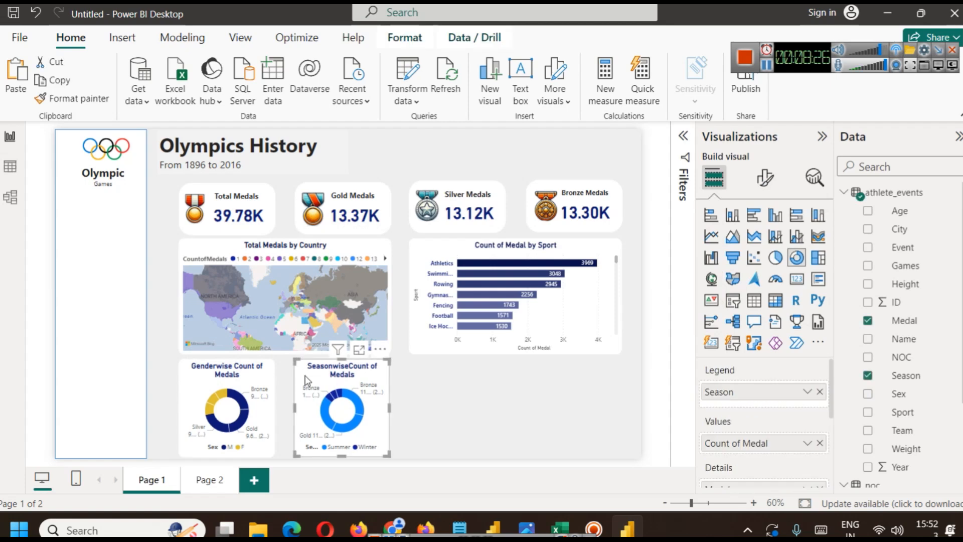
{"action": "left_click", "coordinate": [445, 396]}
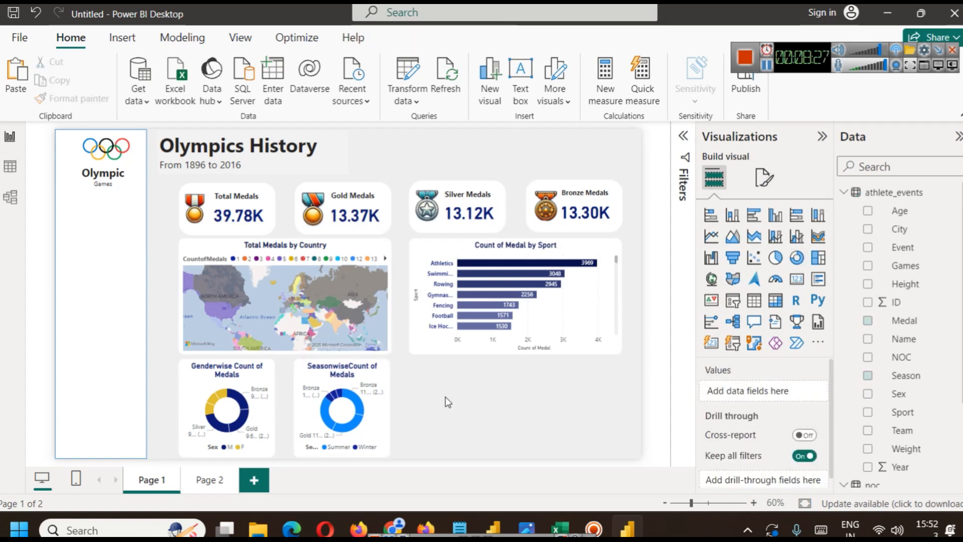
- Widen the genderwise donut chart slightly through its size properties
{"action": "left_click", "coordinate": [270, 382]}
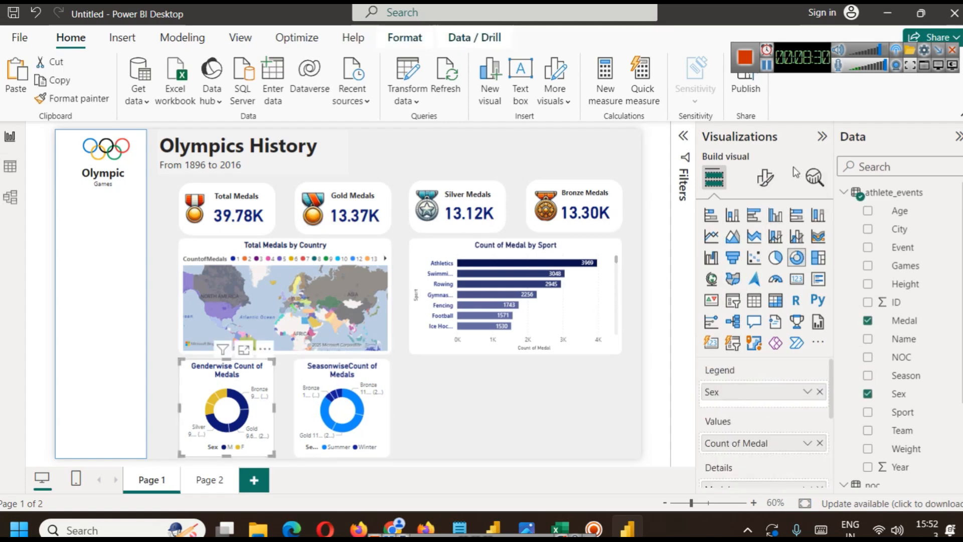
{"action": "left_click", "coordinate": [765, 176]}
{"action": "left_click", "coordinate": [764, 248]}
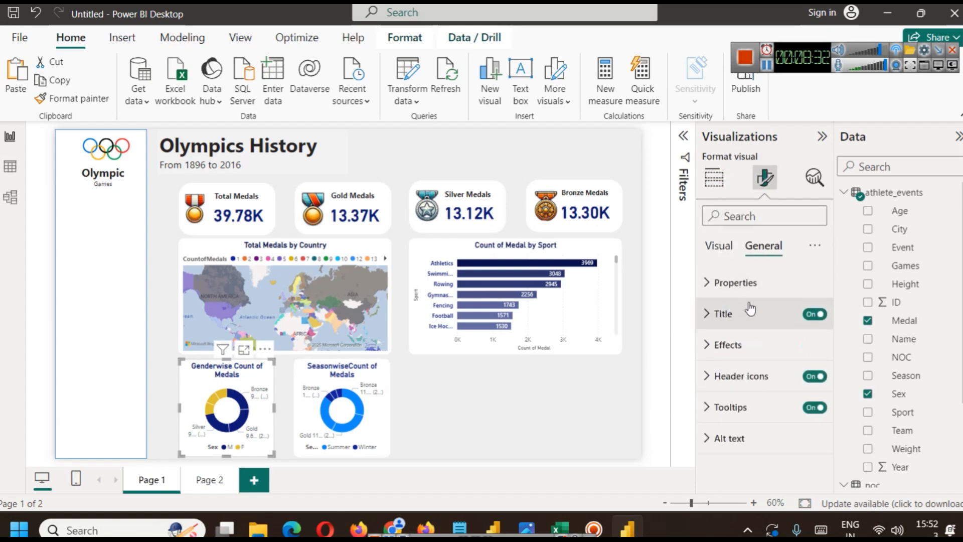
{"action": "left_click", "coordinate": [753, 283]}
{"action": "left_click", "coordinate": [755, 397]}
{"action": "left_click", "coordinate": [756, 396]}
{"action": "left_click", "coordinate": [755, 396]}
{"action": "left_click", "coordinate": [756, 396]}
{"action": "left_click", "coordinate": [756, 396]}
{"action": "left_click", "coordinate": [756, 396]}
{"action": "left_click", "coordinate": [755, 395]}
{"action": "left_click", "coordinate": [755, 396]}
{"action": "left_click", "coordinate": [755, 397]}
- Set the seasonwise donut chart's width to 221
{"action": "left_click", "coordinate": [312, 389]}
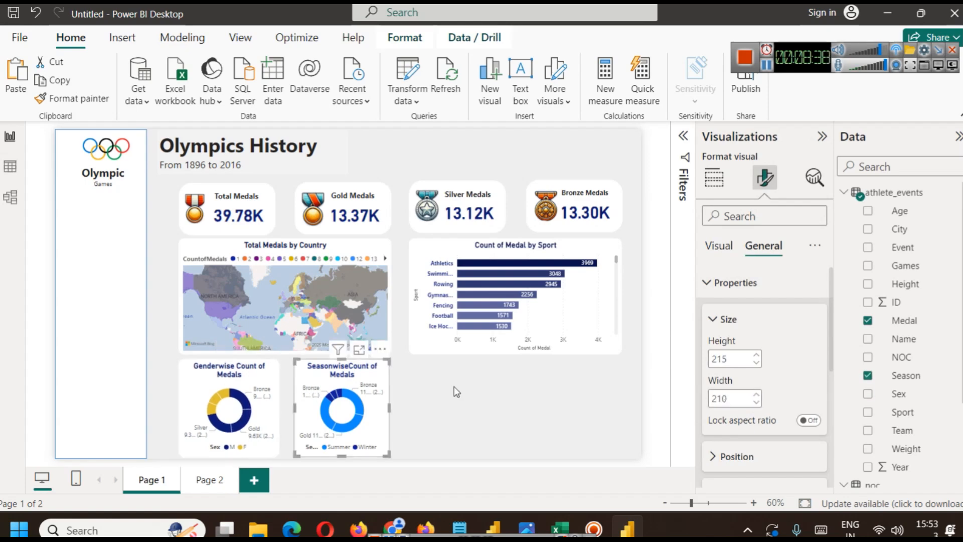
{"action": "left_click", "coordinate": [756, 396]}
{"action": "left_click", "coordinate": [755, 396]}
{"action": "left_click", "coordinate": [756, 396]}
{"action": "left_click", "coordinate": [755, 396]}
{"action": "left_click", "coordinate": [755, 396]}
{"action": "left_click", "coordinate": [756, 397]}
{"action": "left_click", "coordinate": [755, 397]}
{"action": "left_click", "coordinate": [755, 397]}
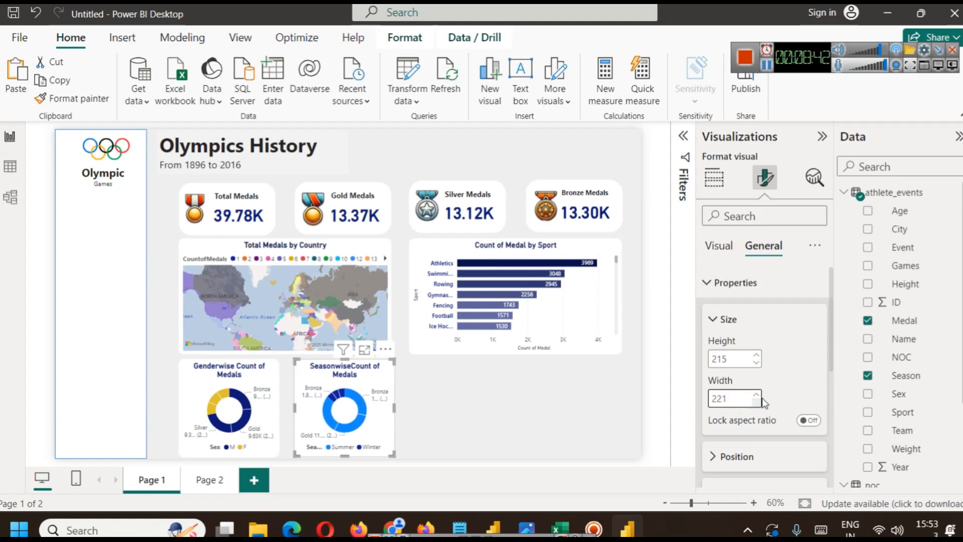
{"action": "left_click", "coordinate": [506, 413]}
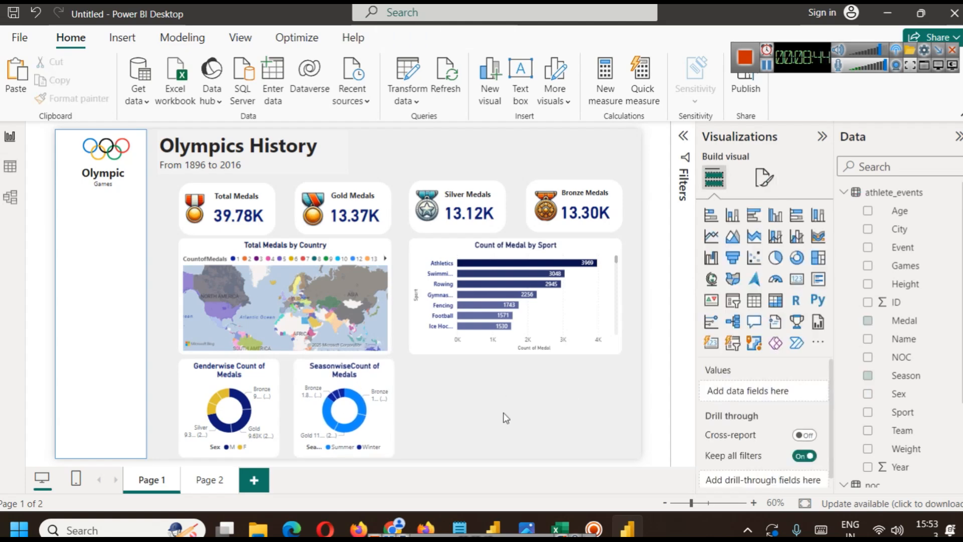
- Nudge the Olympic rings logo slightly to the left within the white side panel
{"action": "key", "text": "Left"}
{"action": "key", "text": "Left"}
{"action": "key", "text": "Left"}
{"action": "key", "text": "Left"}
{"action": "key", "text": "Left"}
{"action": "key", "text": "Left"}
- Nudge the seasonwise donut chart left until its edge lines up with the map above
{"action": "left_click", "coordinate": [300, 377]}
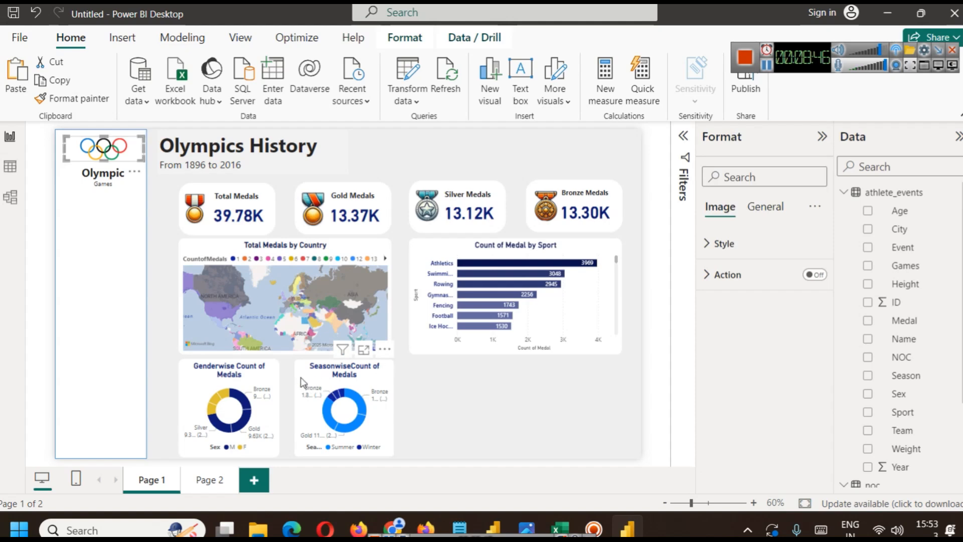
{"action": "key", "text": "Left"}
{"action": "key", "text": "Left"}
{"action": "key", "text": "Left"}
{"action": "key", "text": "Left"}
{"action": "key", "text": "Left"}
{"action": "key", "text": "Left"}
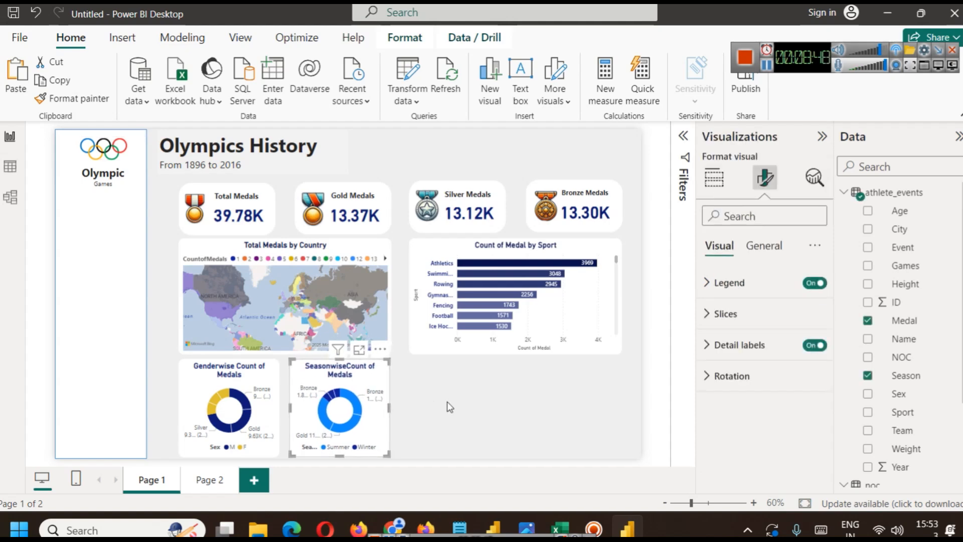
{"action": "left_click", "coordinate": [448, 400]}
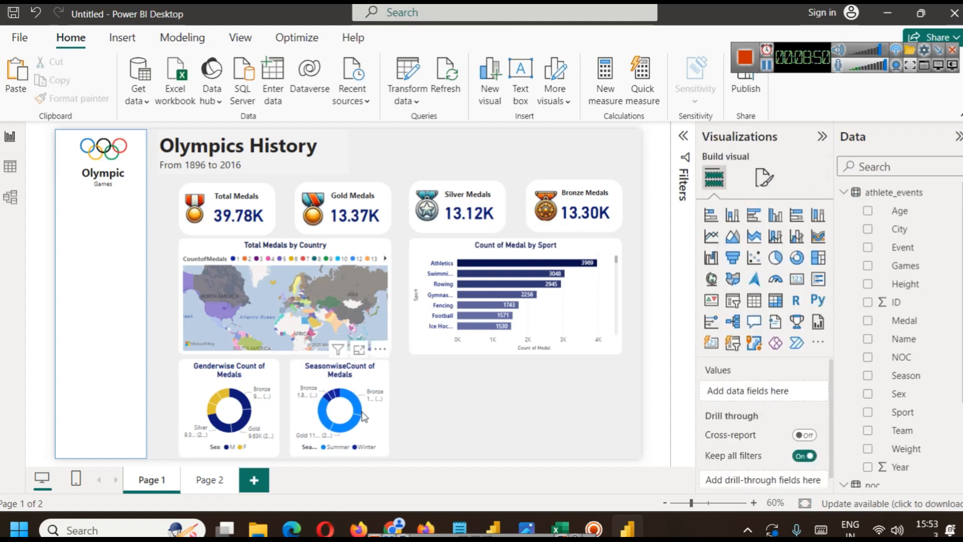
- Remove the Medal field from the details of the seasonwise donut chart
{"action": "left_click", "coordinate": [371, 426]}
{"action": "scroll", "coordinate": [777, 429], "scroll_direction": "down", "scroll_amount": 2}
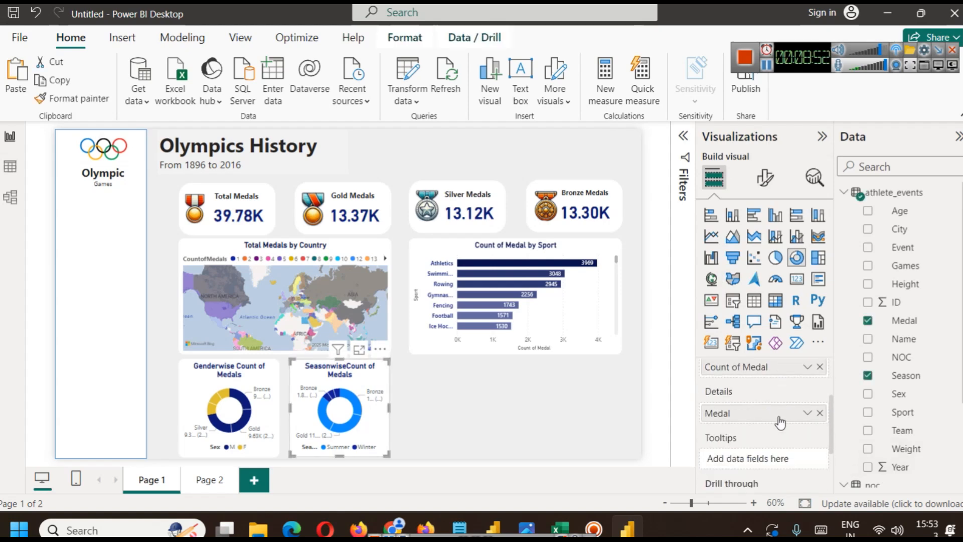
{"action": "left_click", "coordinate": [820, 412]}
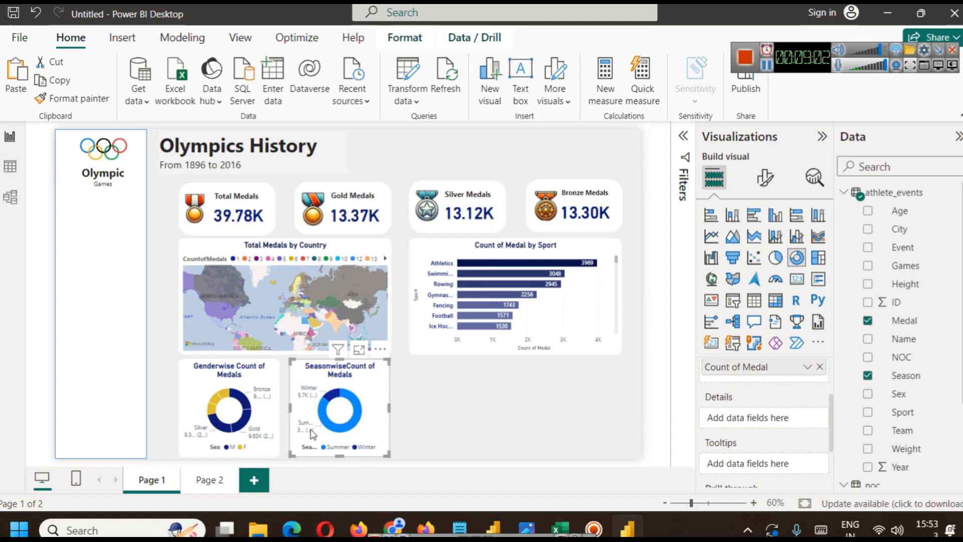
- Try the Top left stacked and Center left legend positions on the seasonwise donut chart and restore Bottom center
{"action": "left_click", "coordinate": [766, 178]}
{"action": "left_click", "coordinate": [742, 282]}
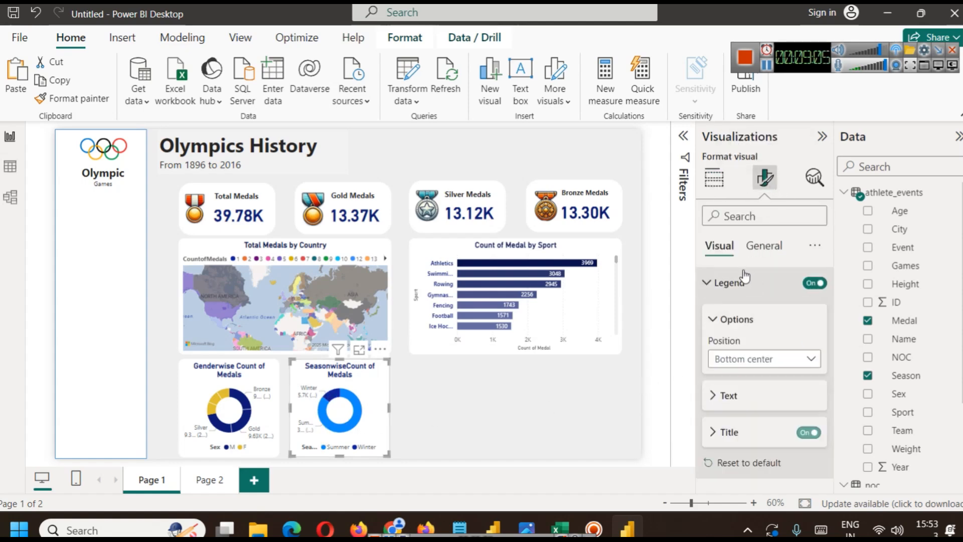
{"action": "left_click", "coordinate": [758, 371]}
{"action": "left_click", "coordinate": [751, 231]}
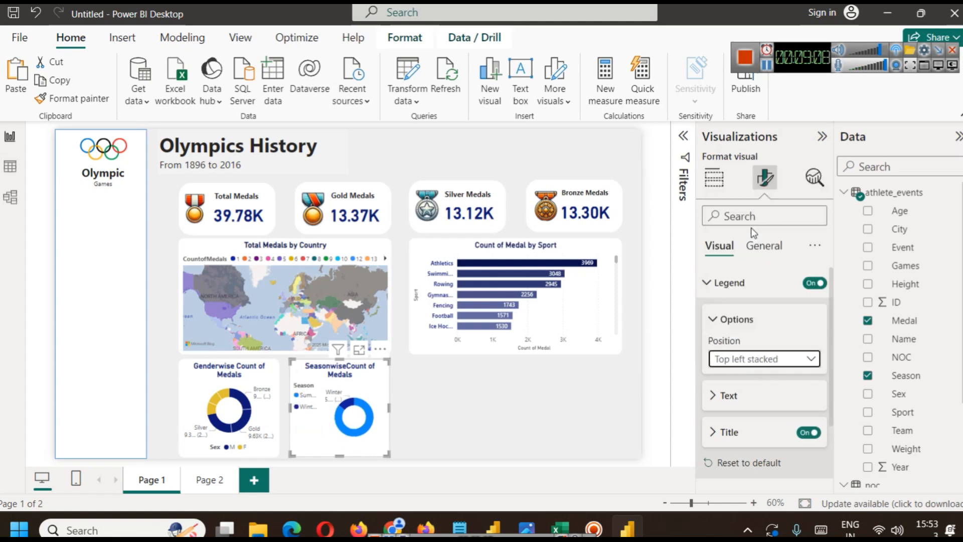
{"action": "left_click", "coordinate": [756, 368]}
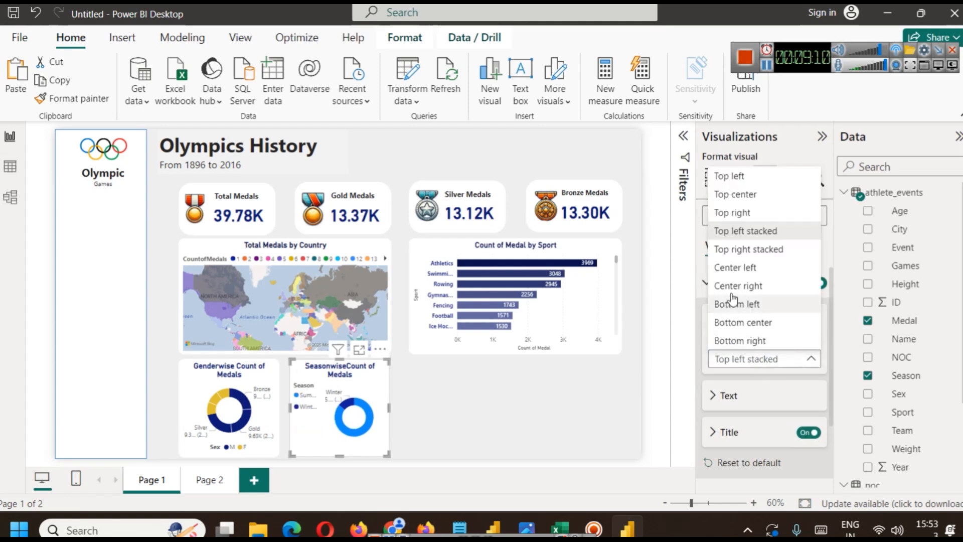
{"action": "left_click", "coordinate": [750, 268]}
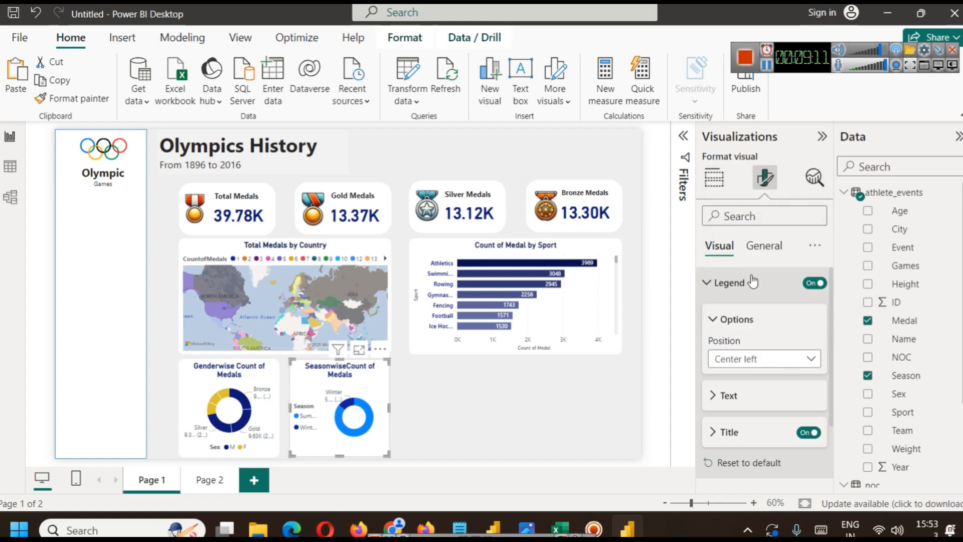
{"action": "left_click", "coordinate": [751, 364]}
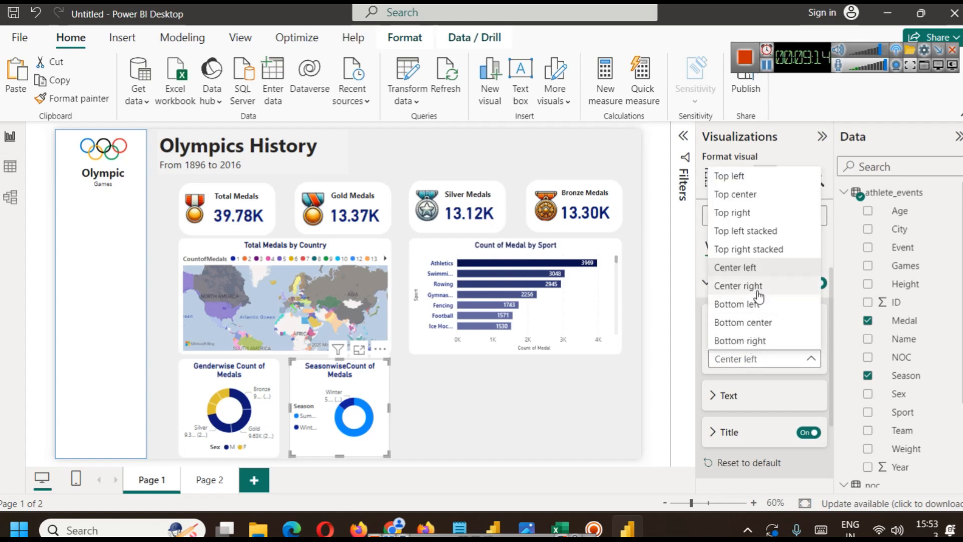
{"action": "left_click", "coordinate": [776, 327]}
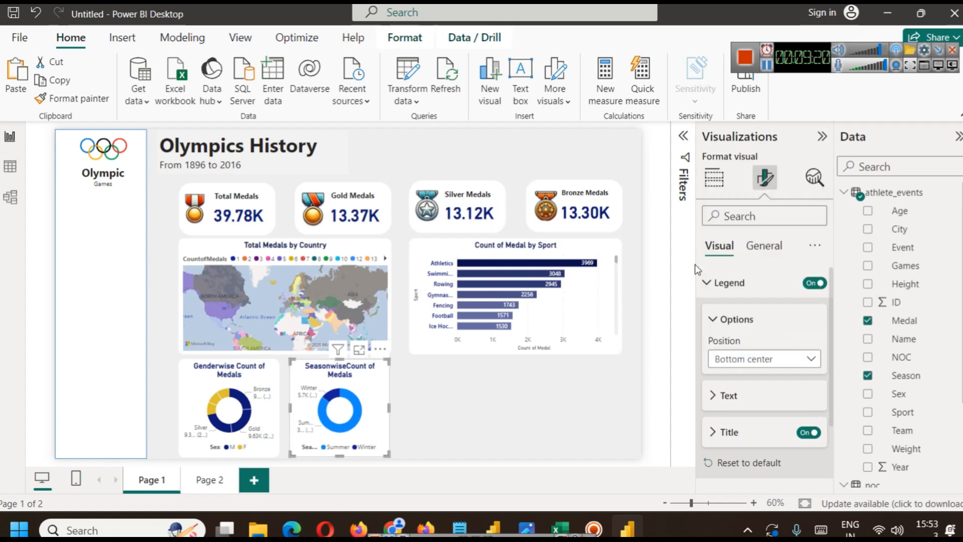
- Try the Inside position for the seasonwise donut chart's detail labels
{"action": "scroll", "coordinate": [739, 354], "scroll_direction": "down", "scroll_amount": 3}
{"action": "left_click", "coordinate": [743, 410]}
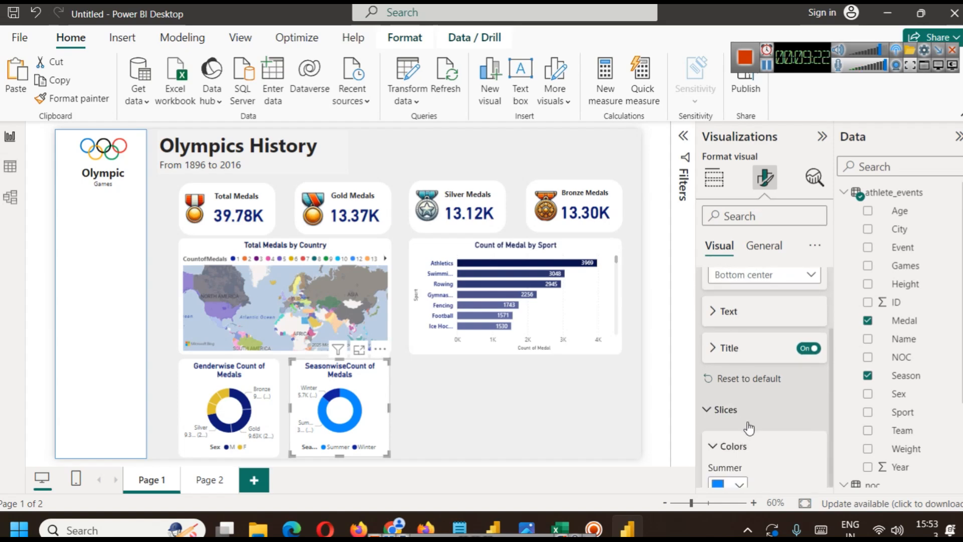
{"action": "scroll", "coordinate": [747, 408], "scroll_direction": "down", "scroll_amount": 3}
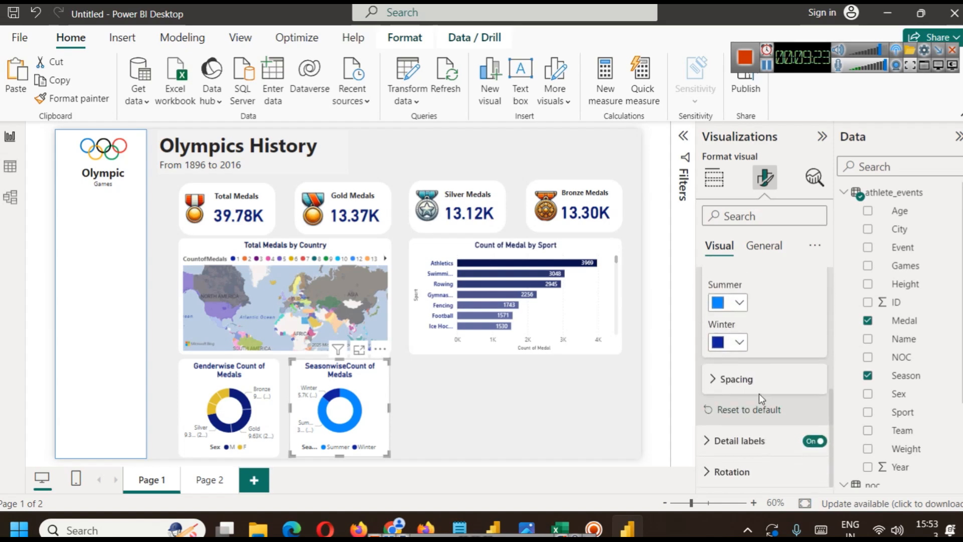
{"action": "left_click", "coordinate": [737, 441]}
{"action": "scroll", "coordinate": [756, 393], "scroll_direction": "down", "scroll_amount": 1}
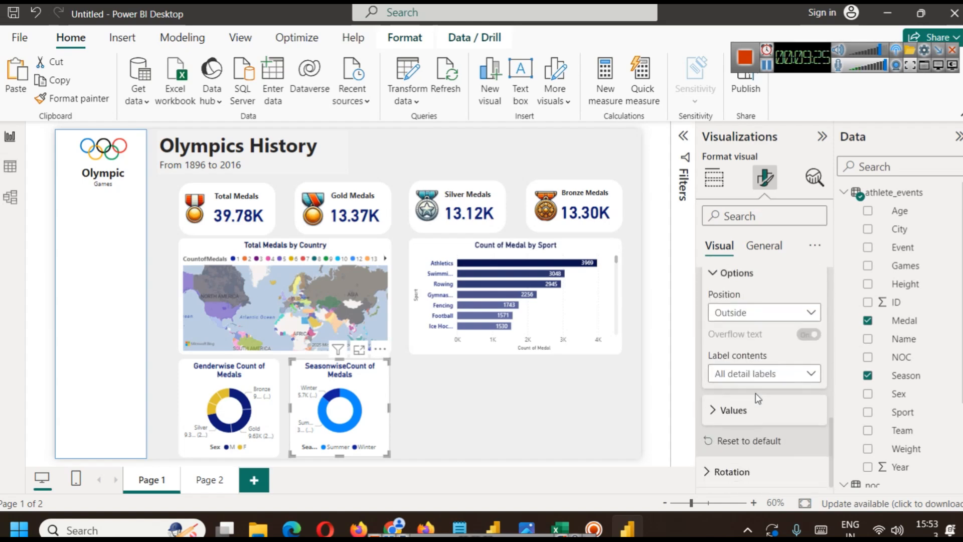
{"action": "left_click", "coordinate": [754, 314]}
{"action": "left_click", "coordinate": [746, 355]}
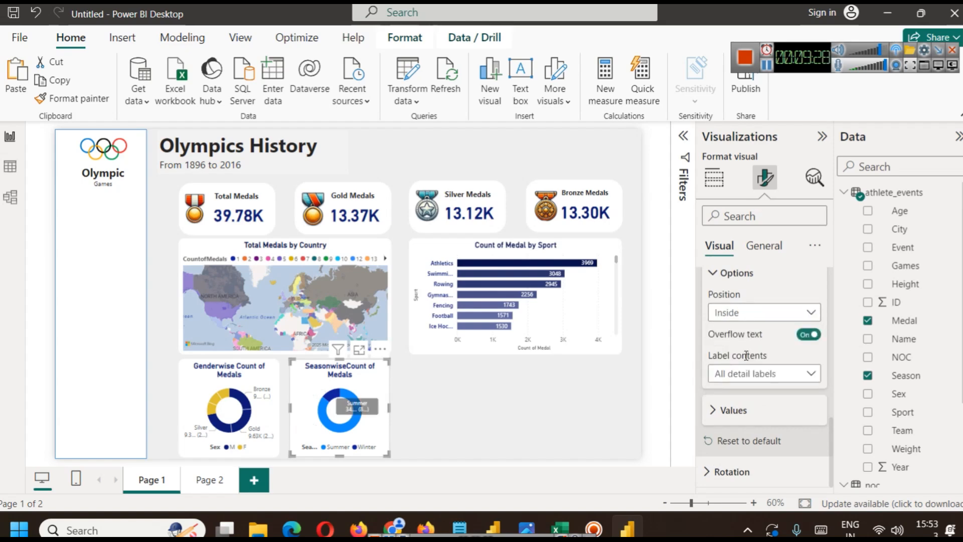
- Make the seasonwise donut chart's detail label values bold, with the labels placed outside the ring
{"action": "left_click", "coordinate": [765, 372]}
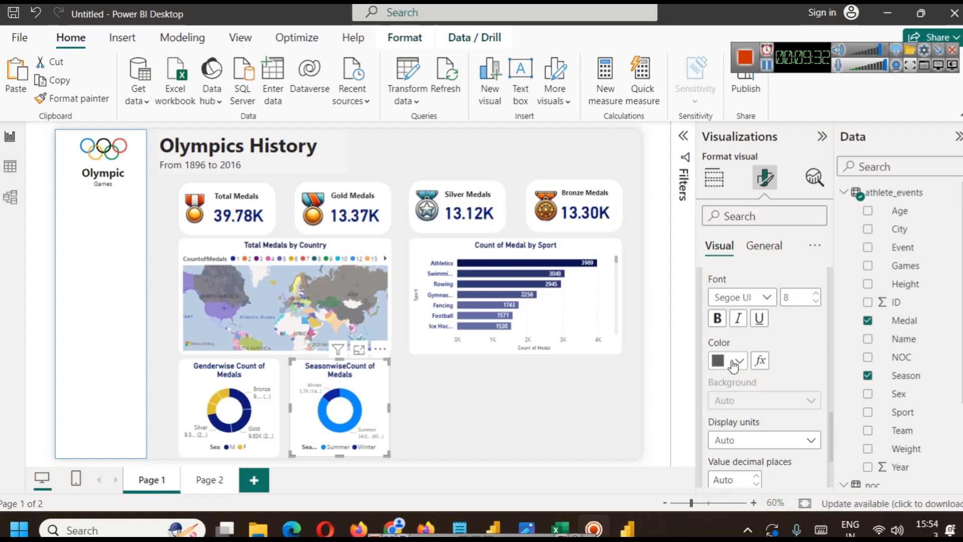
{"action": "left_click", "coordinate": [718, 319]}
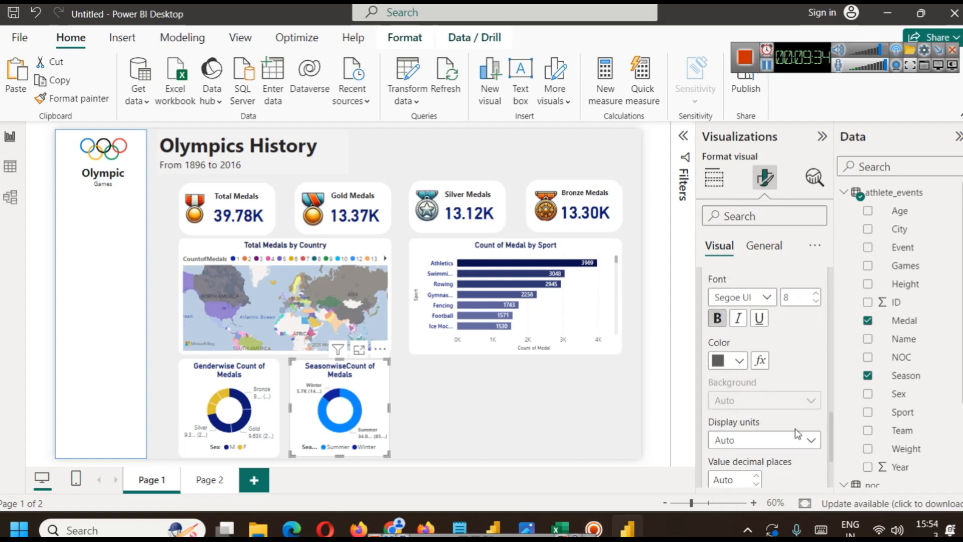
{"action": "left_click", "coordinate": [481, 418]}
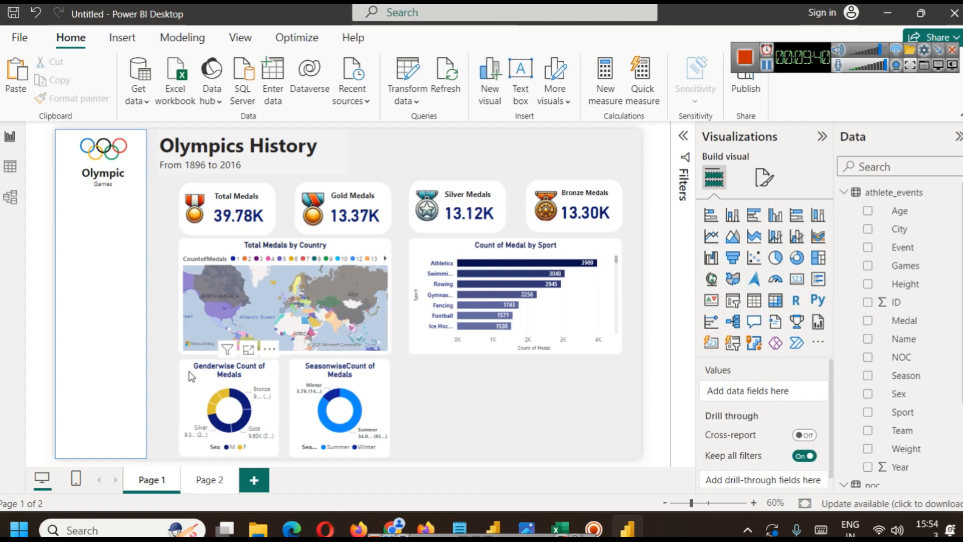
- Correct the seasonwise donut chart's title to "Seasonwise Count of Medals"
{"action": "left_click", "coordinate": [352, 391]}
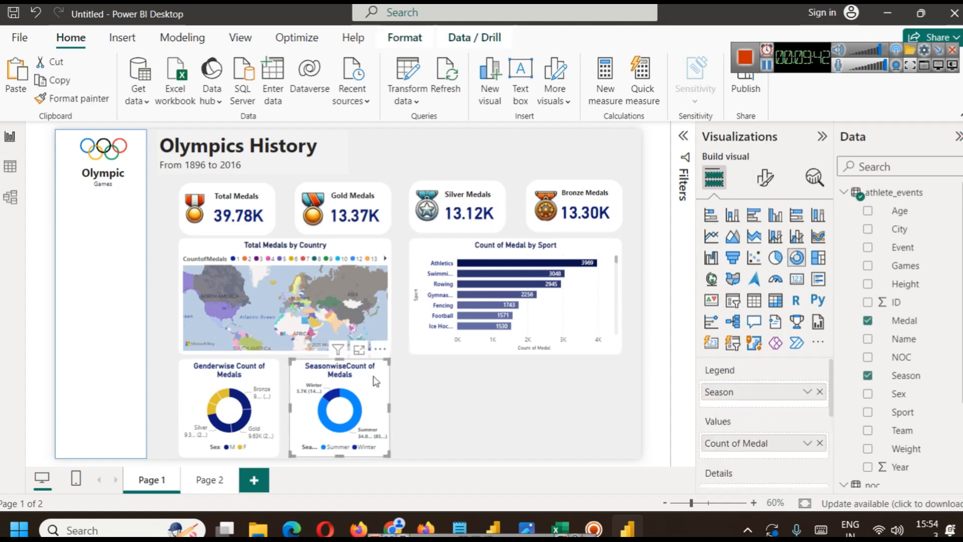
{"action": "left_click", "coordinate": [765, 176]}
{"action": "left_click", "coordinate": [763, 245]}
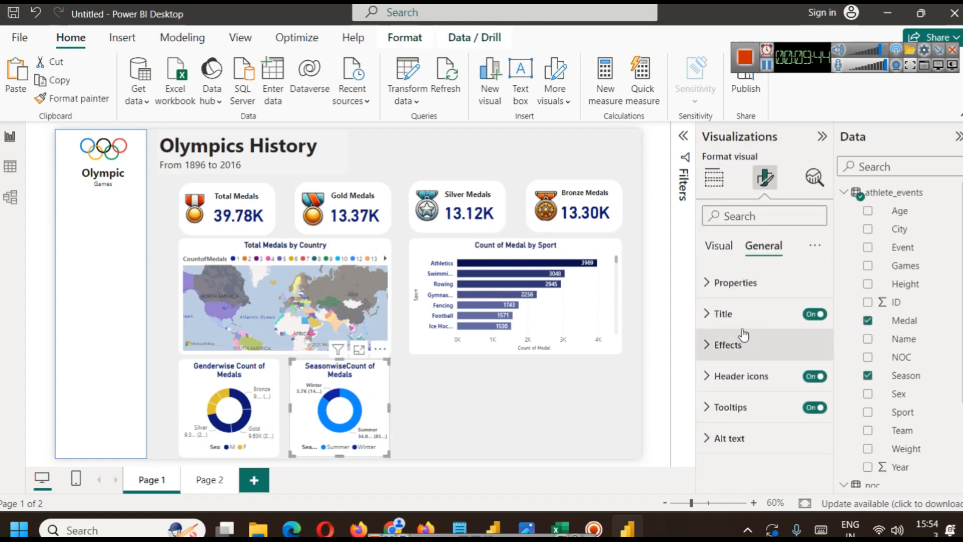
{"action": "left_click", "coordinate": [721, 315]}
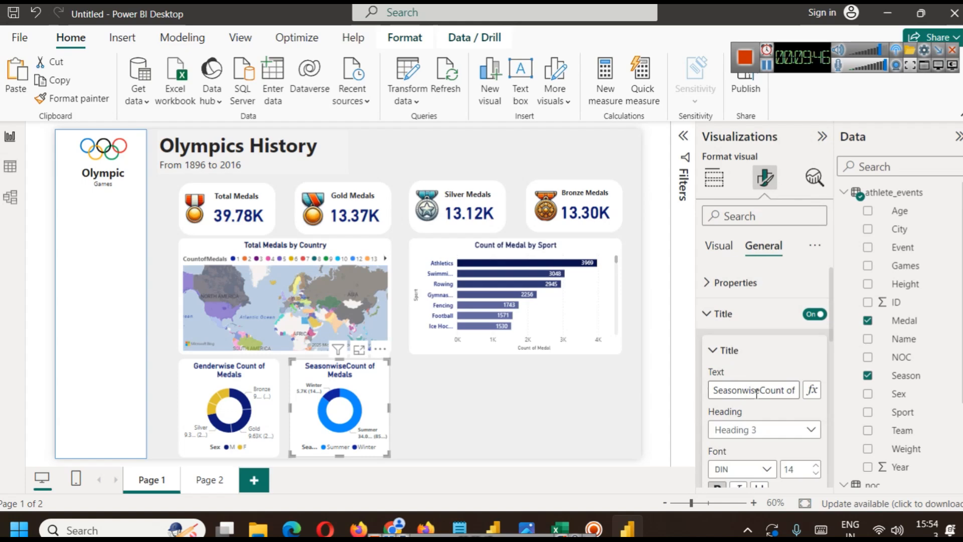
{"action": "left_click", "coordinate": [497, 421]}
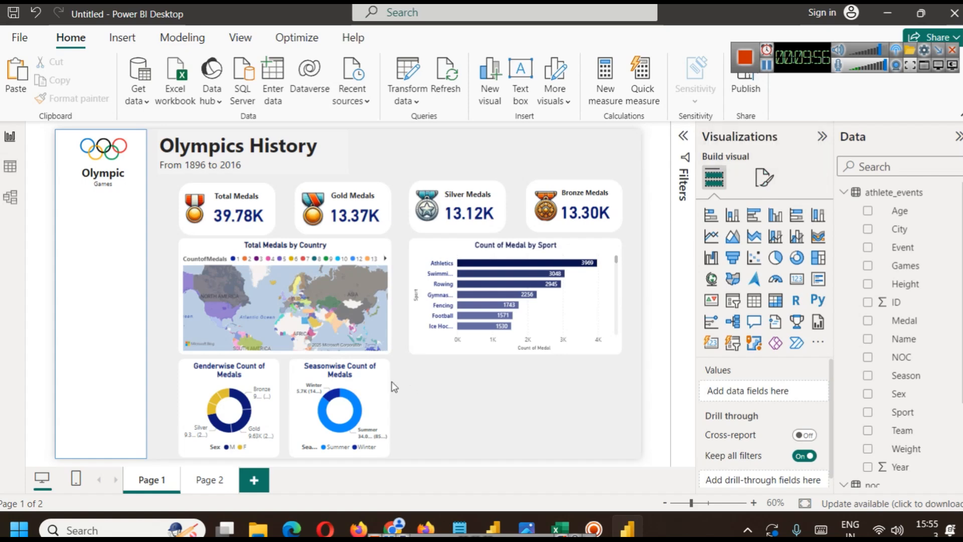
- Set the Summer slice of the seasonwise donut chart to the golden yellow recent color
{"action": "left_click", "coordinate": [364, 386]}
{"action": "left_click", "coordinate": [764, 177]}
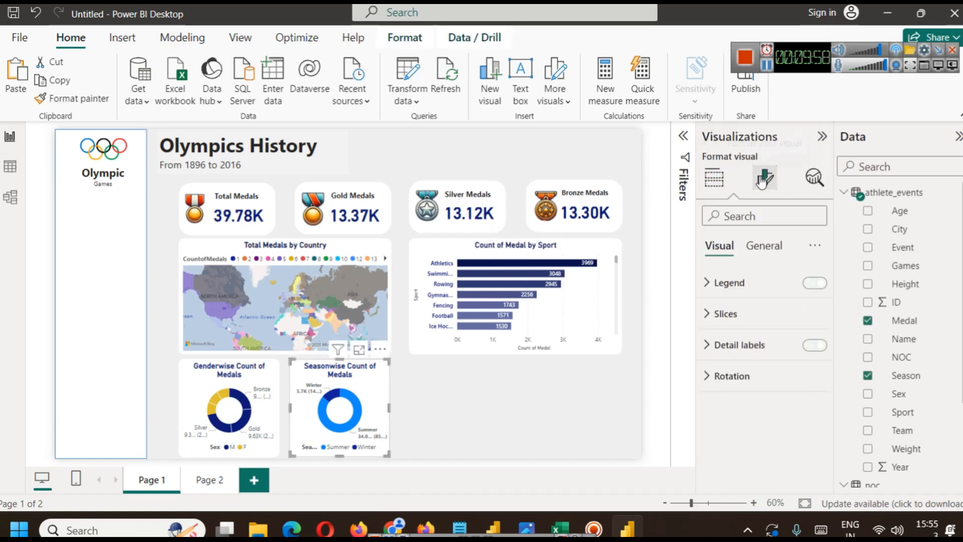
{"action": "left_click", "coordinate": [736, 312]}
{"action": "scroll", "coordinate": [742, 340], "scroll_direction": "down", "scroll_amount": 1}
{"action": "left_click", "coordinate": [745, 340]}
{"action": "left_click", "coordinate": [745, 340]}
{"action": "left_click", "coordinate": [739, 302]}
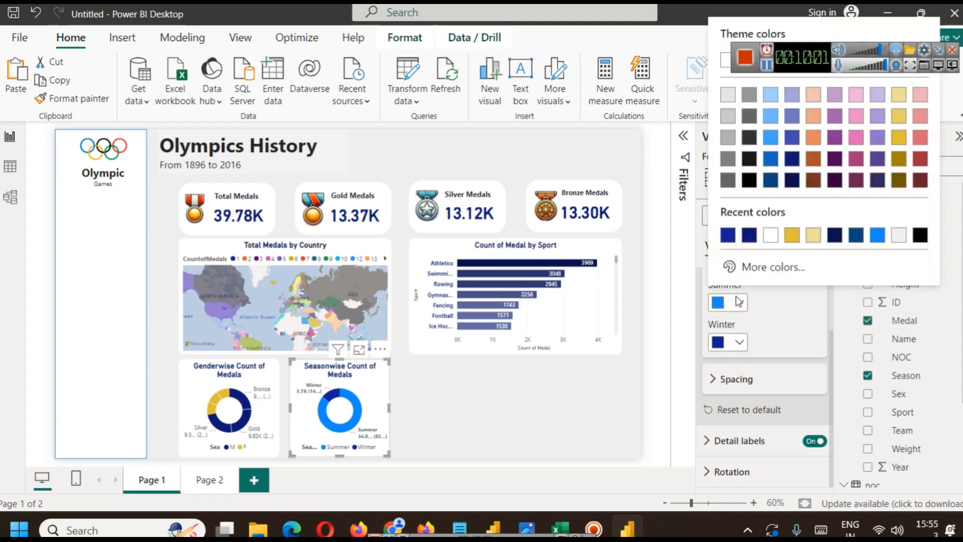
{"action": "left_click", "coordinate": [771, 233]}
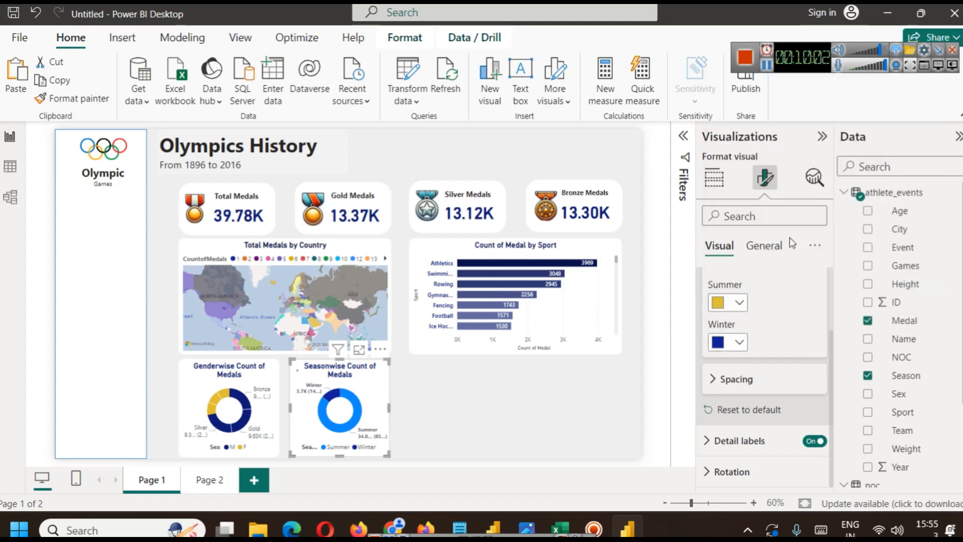
{"action": "left_click", "coordinate": [513, 403]}
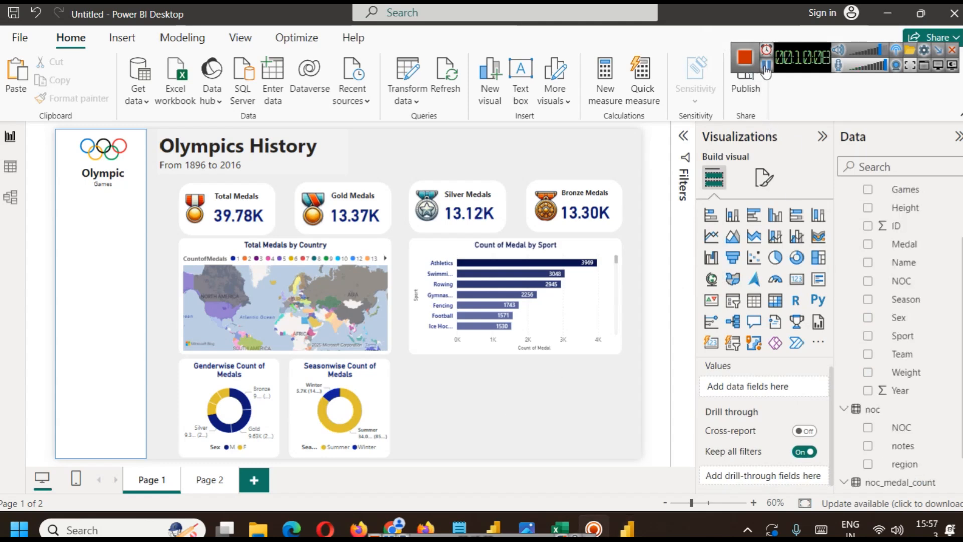
- Examine the columns of the athlete_events table in the data view and return to the report
{"action": "left_click", "coordinate": [9, 170]}
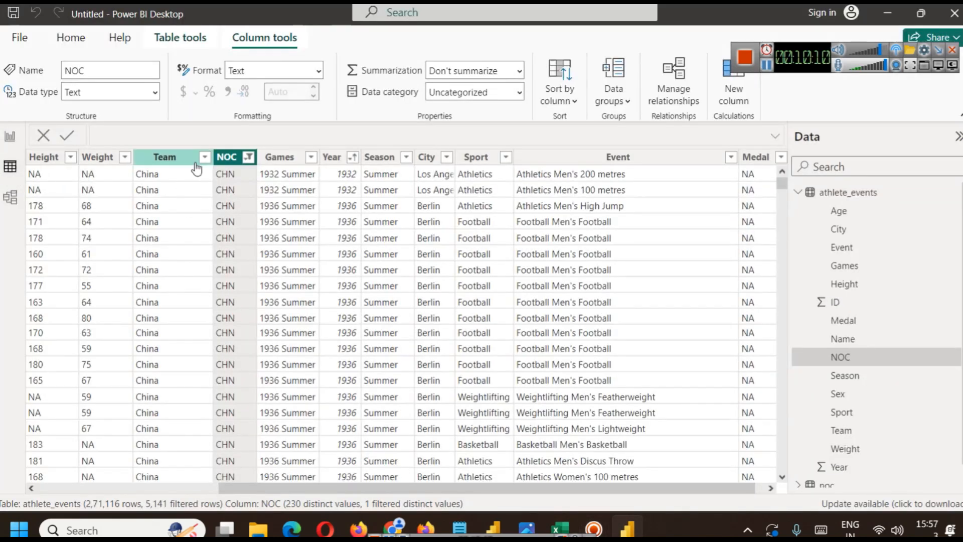
{"action": "left_click_drag", "start_coordinate": [359, 482], "coordinate": [206, 481]}
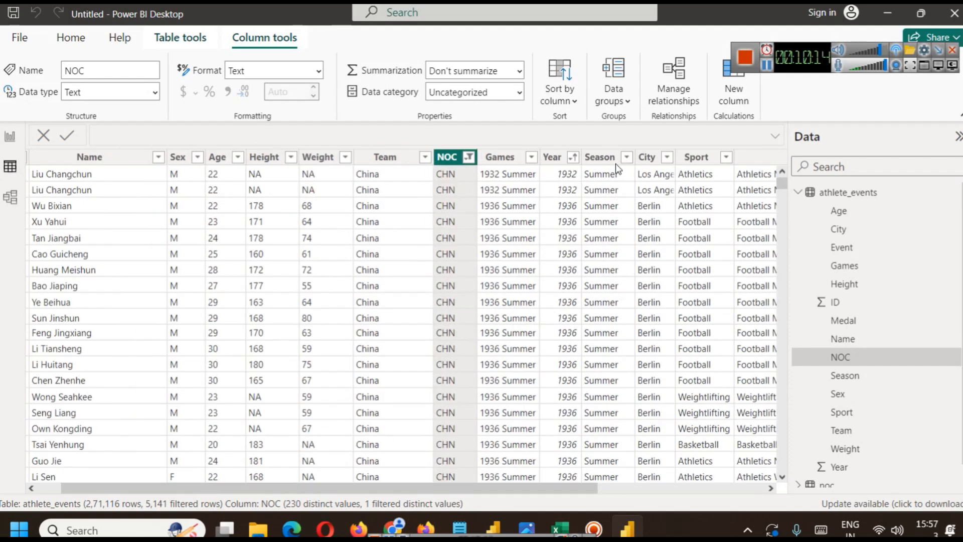
{"action": "left_click", "coordinate": [22, 144]}
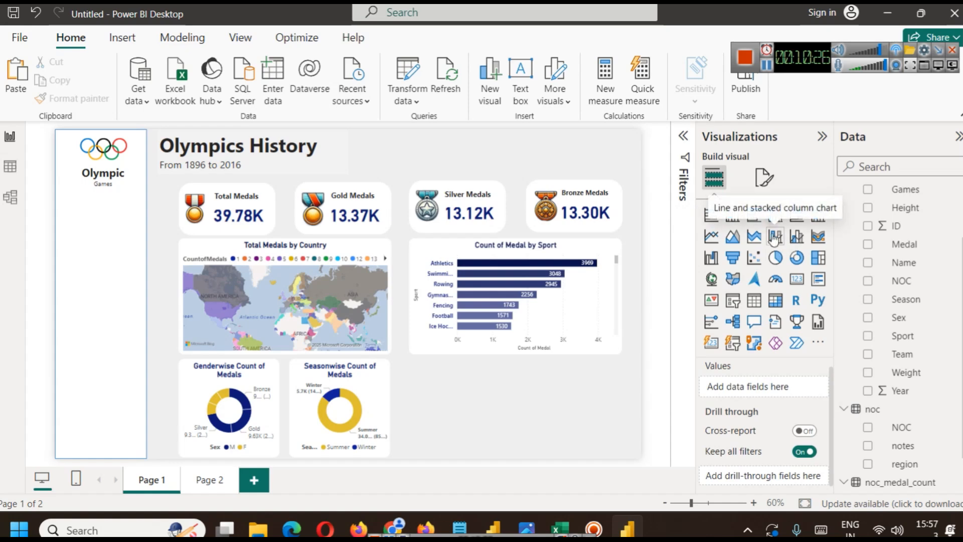
- Add a line chart in the empty area below the sport bar chart, with Year on the X-axis and count of Medal on the Y-axis
{"action": "left_click", "coordinate": [714, 241]}
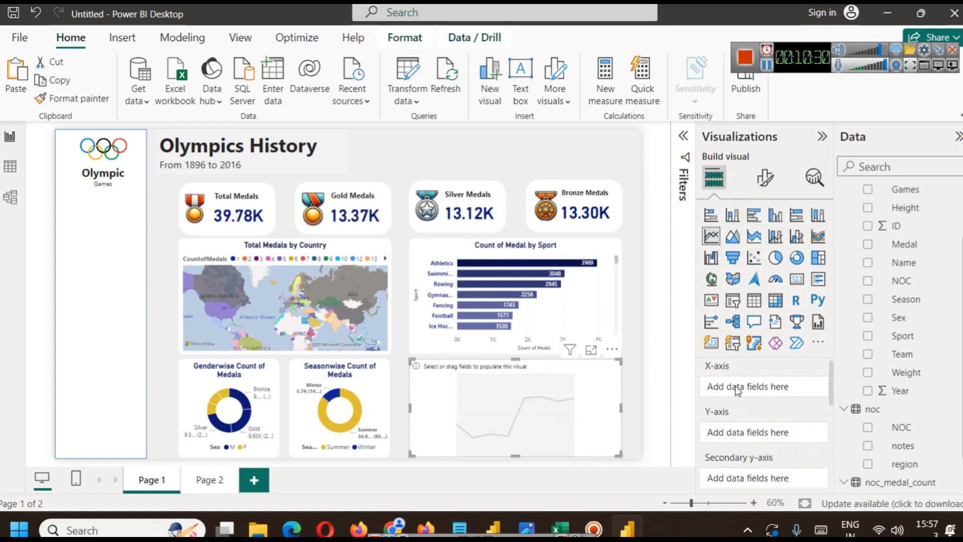
{"action": "scroll", "coordinate": [738, 385], "scroll_direction": "up", "scroll_amount": 1}
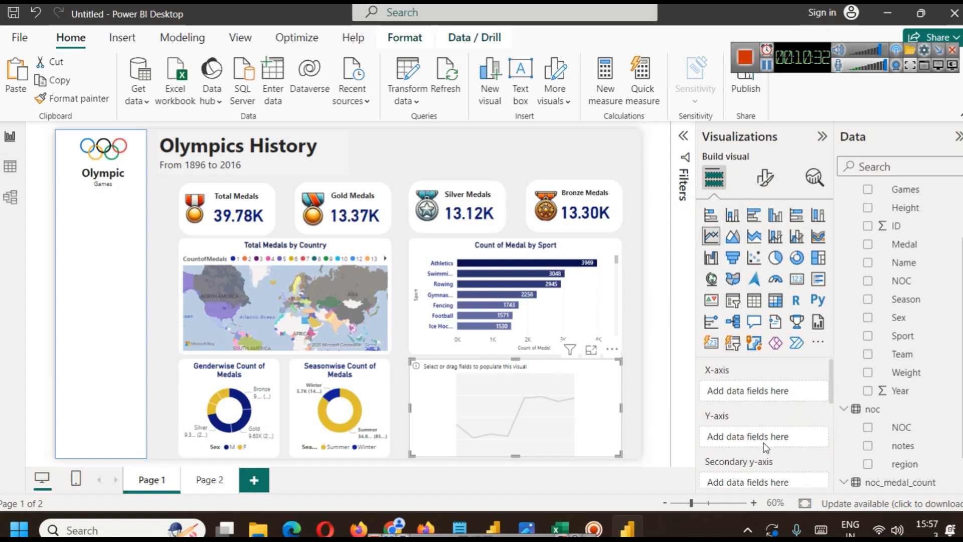
{"action": "left_click_drag", "start_coordinate": [900, 390], "coordinate": [749, 399]}
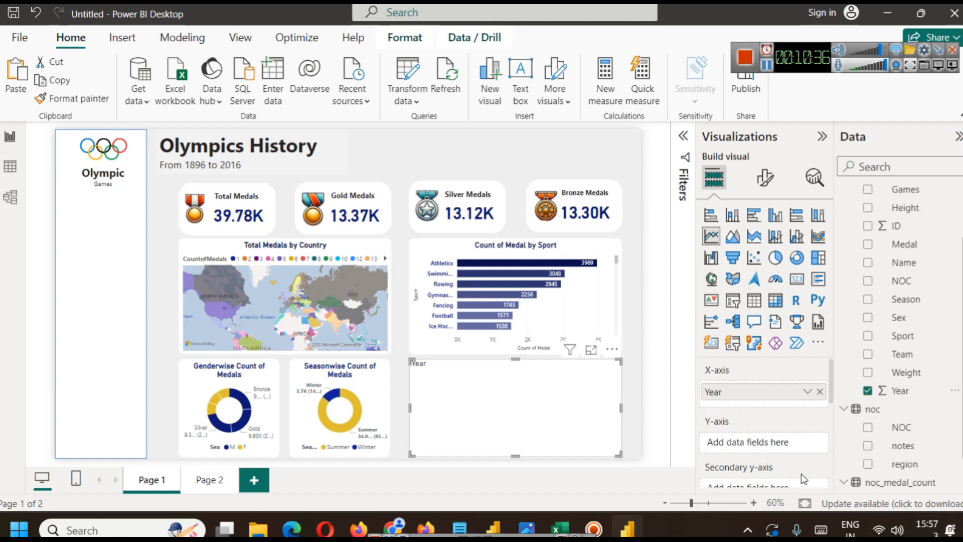
{"action": "left_click_drag", "start_coordinate": [906, 246], "coordinate": [776, 443]}
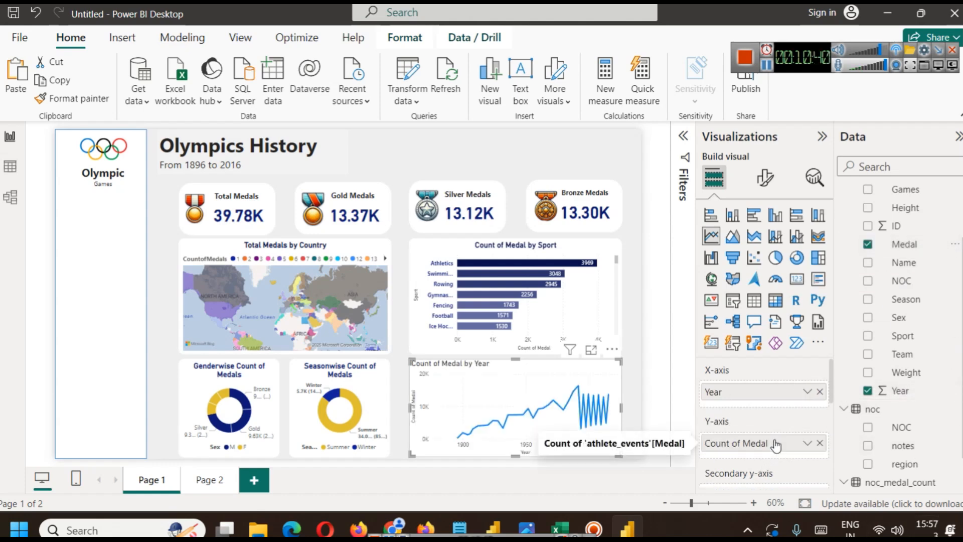
- Split the line chart by Sex as its legend and filter this visual by the Medal field
{"action": "scroll", "coordinate": [777, 401], "scroll_direction": "down", "scroll_amount": 3}
{"action": "scroll", "coordinate": [776, 398], "scroll_direction": "up", "scroll_amount": 3}
{"action": "scroll", "coordinate": [775, 399], "scroll_direction": "down", "scroll_amount": 2}
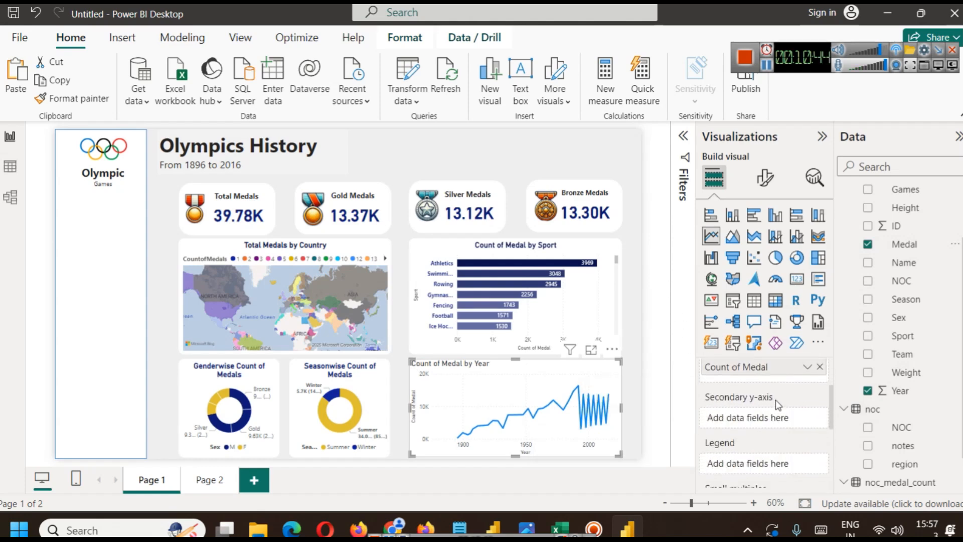
{"action": "scroll", "coordinate": [776, 426], "scroll_direction": "down", "scroll_amount": 2}
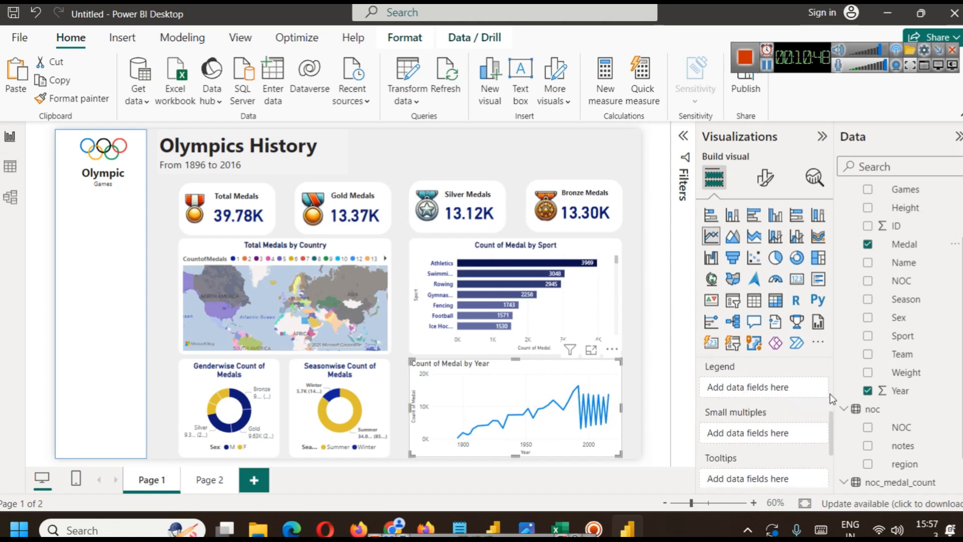
{"action": "left_click_drag", "start_coordinate": [916, 319], "coordinate": [757, 385]}
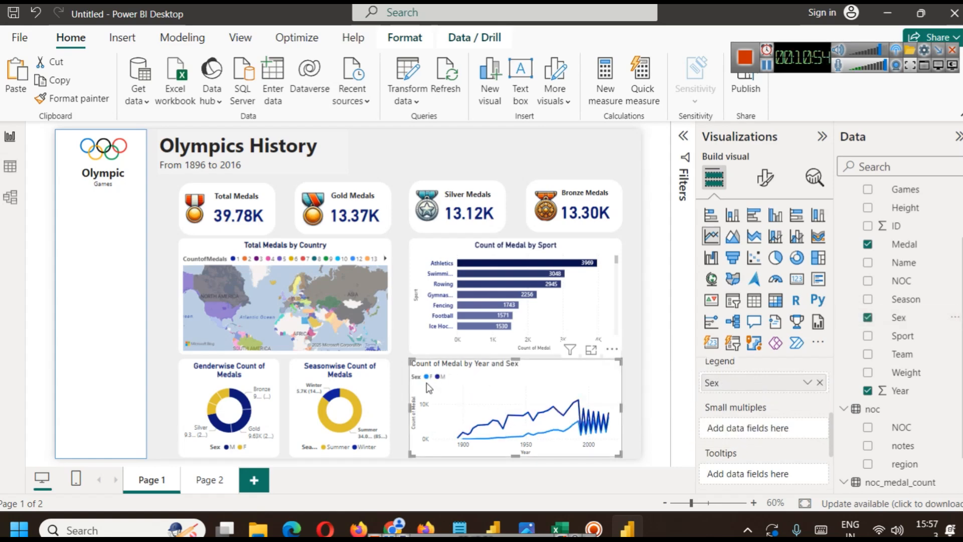
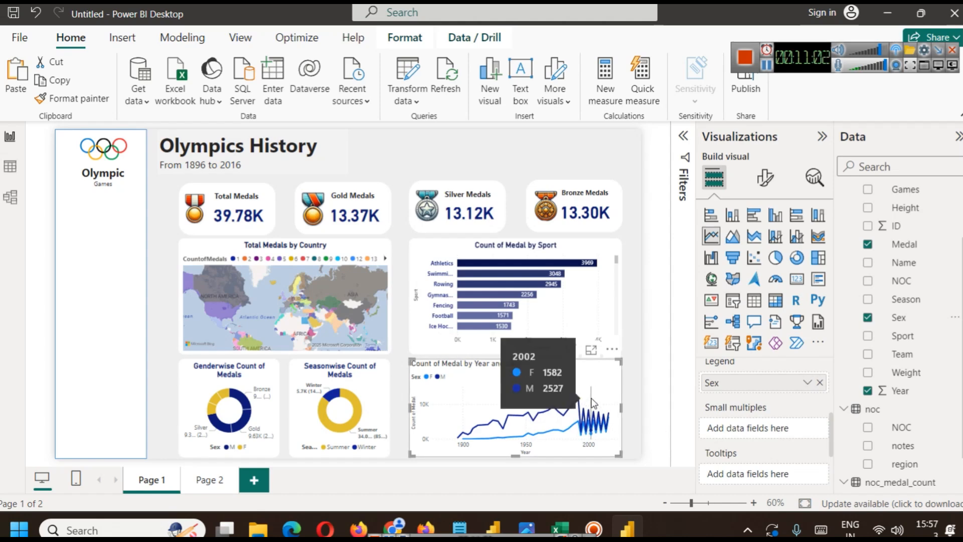
{"action": "left_click", "coordinate": [683, 138]}
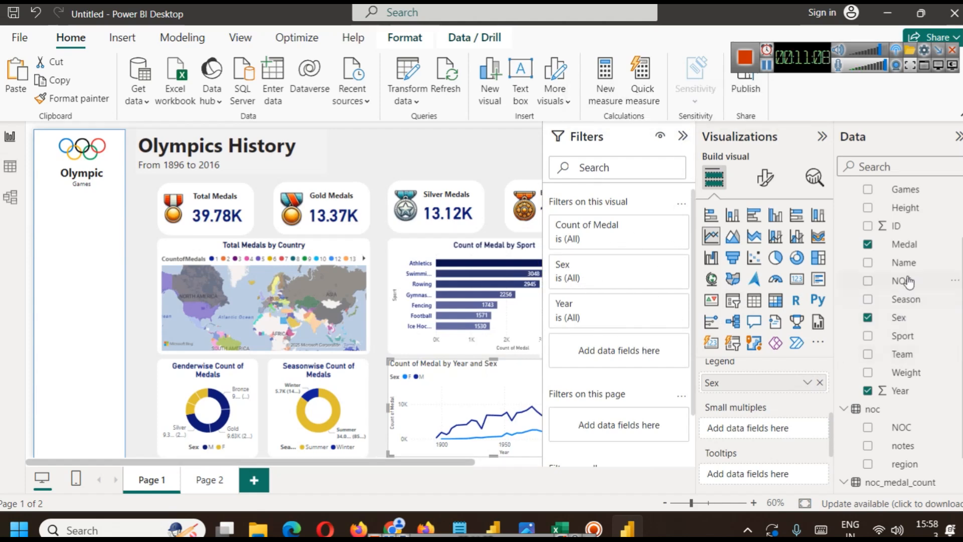
{"action": "left_click_drag", "start_coordinate": [905, 244], "coordinate": [647, 338]}
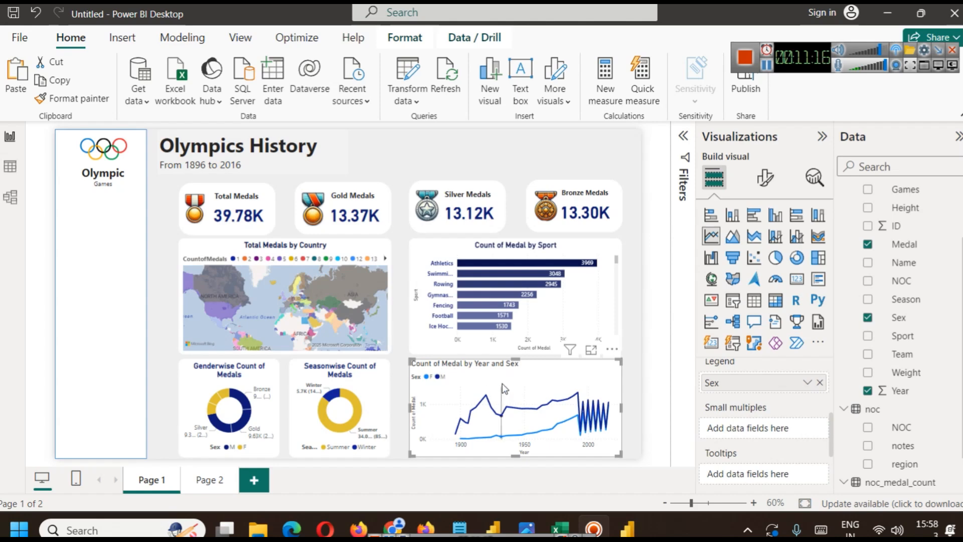
- Center the line chart's title and make it bold and dark blue
{"action": "left_click", "coordinate": [765, 177]}
{"action": "left_click", "coordinate": [765, 249]}
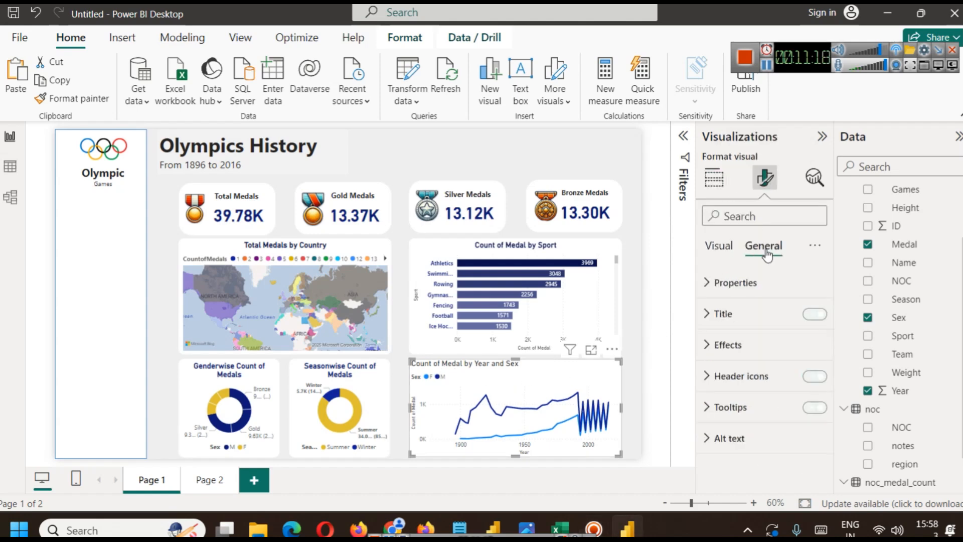
{"action": "left_click", "coordinate": [741, 315]}
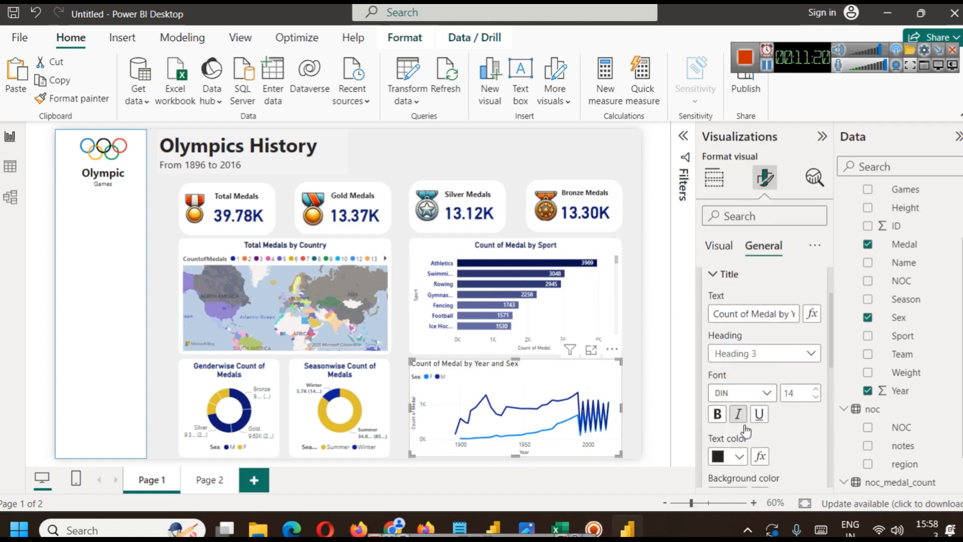
{"action": "scroll", "coordinate": [746, 431], "scroll_direction": "down", "scroll_amount": 2}
{"action": "left_click", "coordinate": [738, 460]}
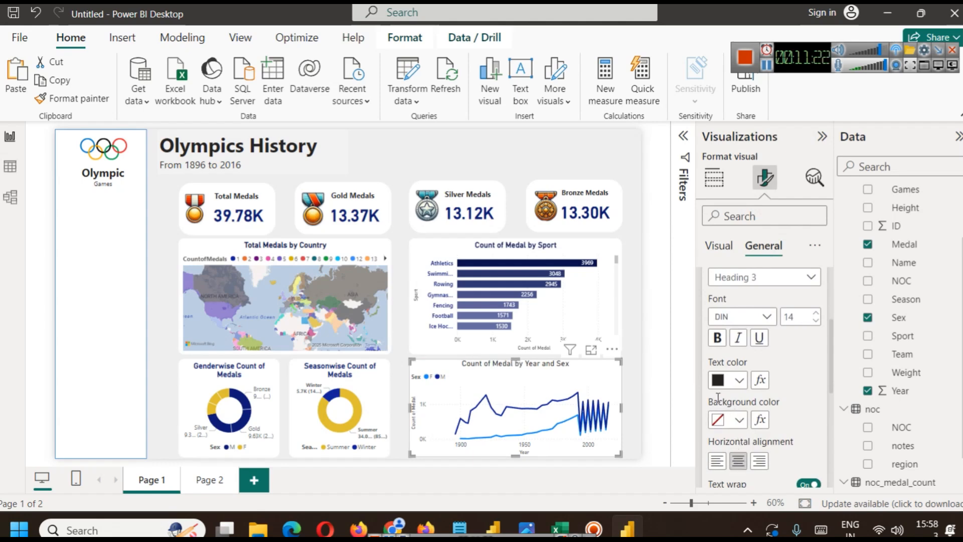
{"action": "left_click", "coordinate": [740, 381]}
{"action": "left_click", "coordinate": [739, 380]}
{"action": "left_click", "coordinate": [739, 381]}
{"action": "left_click", "coordinate": [796, 241]}
{"action": "left_click", "coordinate": [717, 338]}
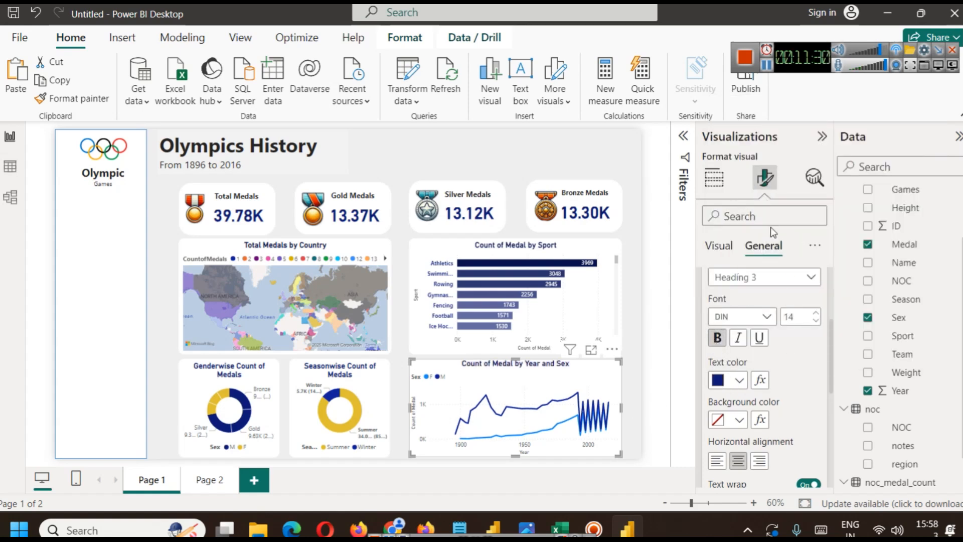
- Give the line chart a white visual border with 12 px rounded corners
{"action": "scroll", "coordinate": [782, 337], "scroll_direction": "up", "scroll_amount": 5}
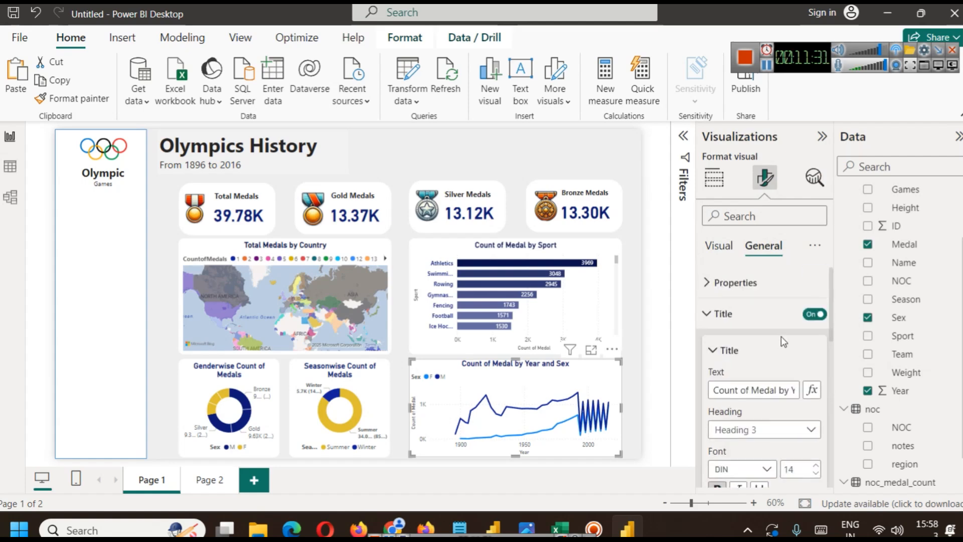
{"action": "left_click", "coordinate": [722, 315]}
{"action": "left_click", "coordinate": [741, 361]}
{"action": "scroll", "coordinate": [766, 389], "scroll_direction": "down", "scroll_amount": 3}
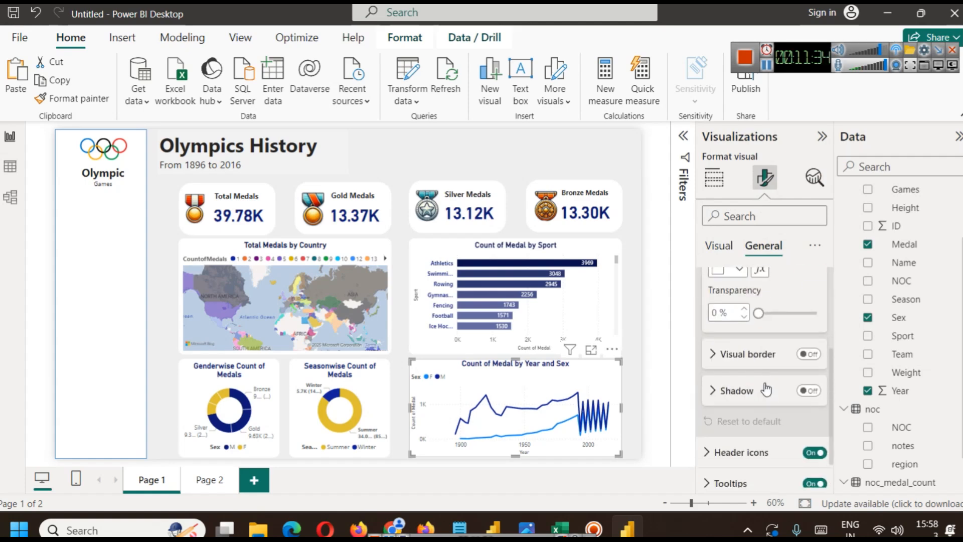
{"action": "left_click", "coordinate": [738, 357]}
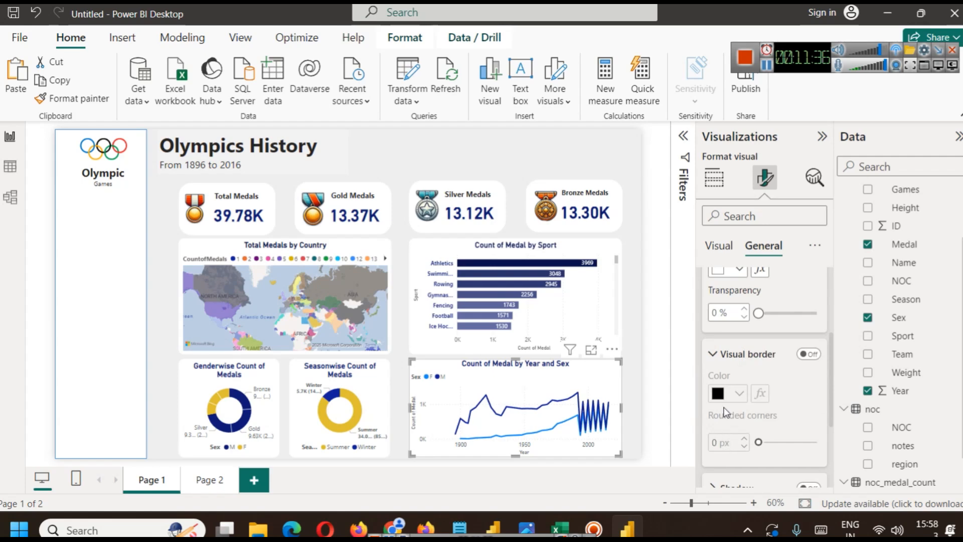
{"action": "left_click", "coordinate": [805, 354]}
{"action": "scroll", "coordinate": [767, 361], "scroll_direction": "down", "scroll_amount": 3}
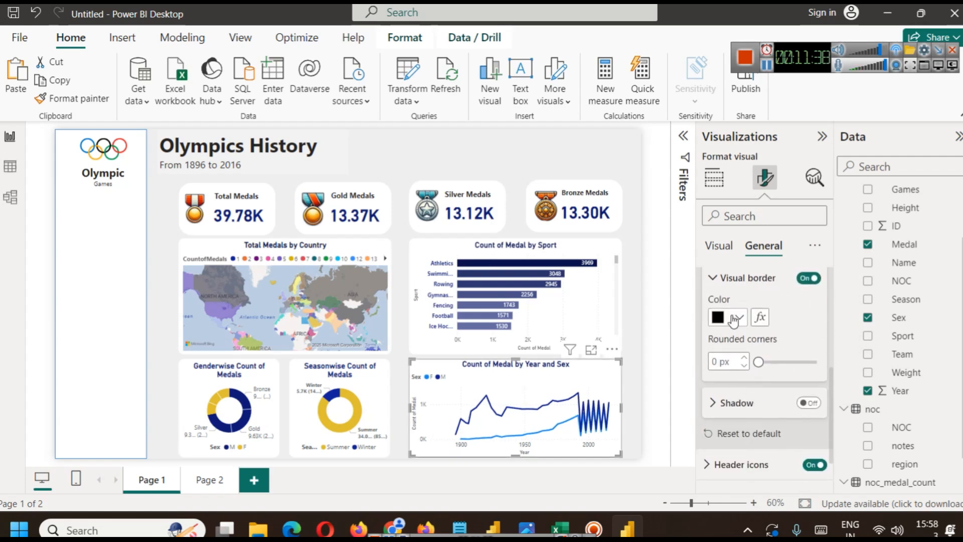
{"action": "left_click", "coordinate": [737, 317]}
{"action": "left_click", "coordinate": [730, 76]}
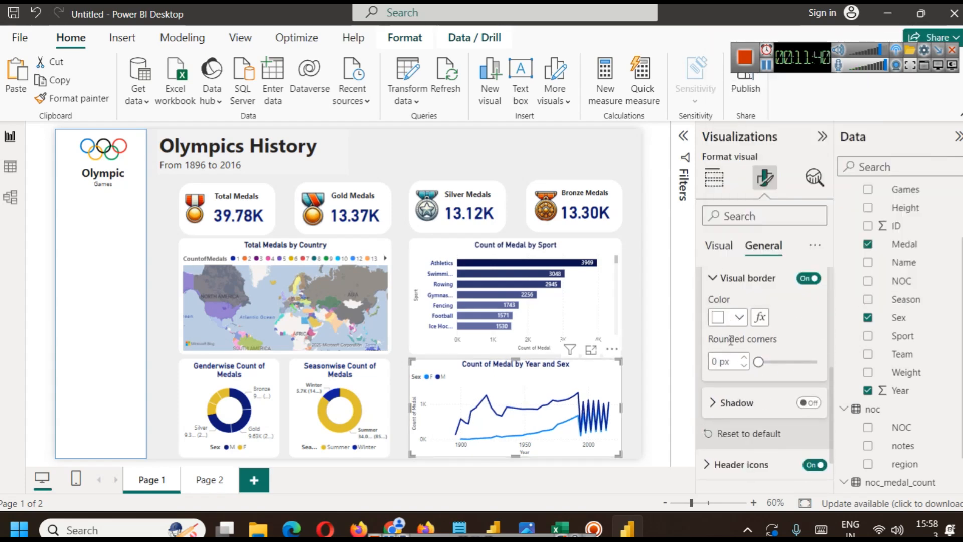
{"action": "left_click", "coordinate": [715, 362]}
{"action": "type", "text": "12"}
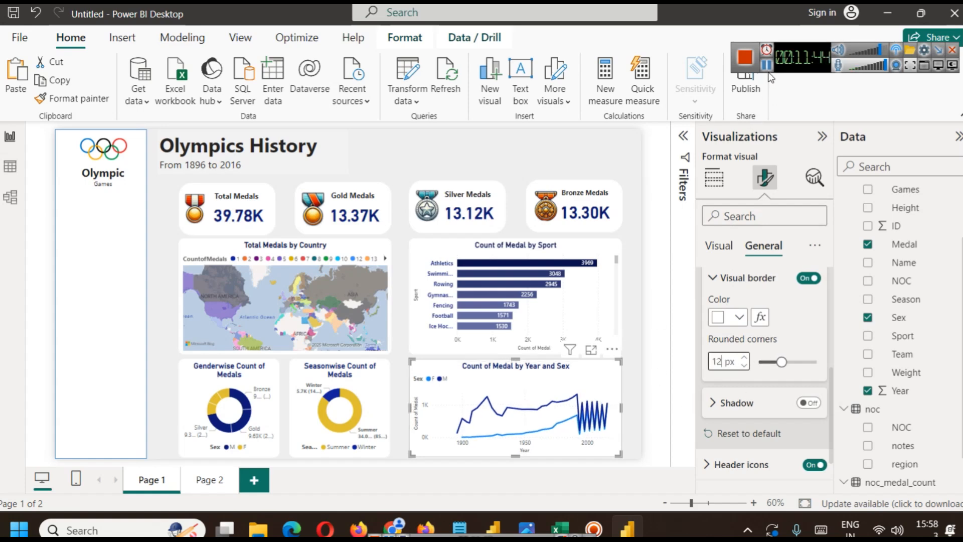
- Move the line chart's legend to the top center position
{"action": "left_click", "coordinate": [714, 176]}
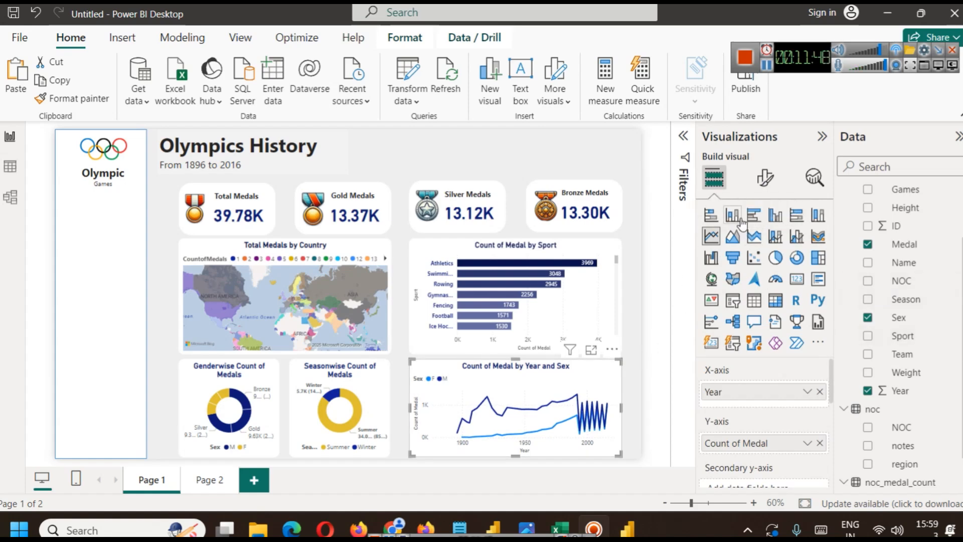
{"action": "left_click", "coordinate": [764, 176]}
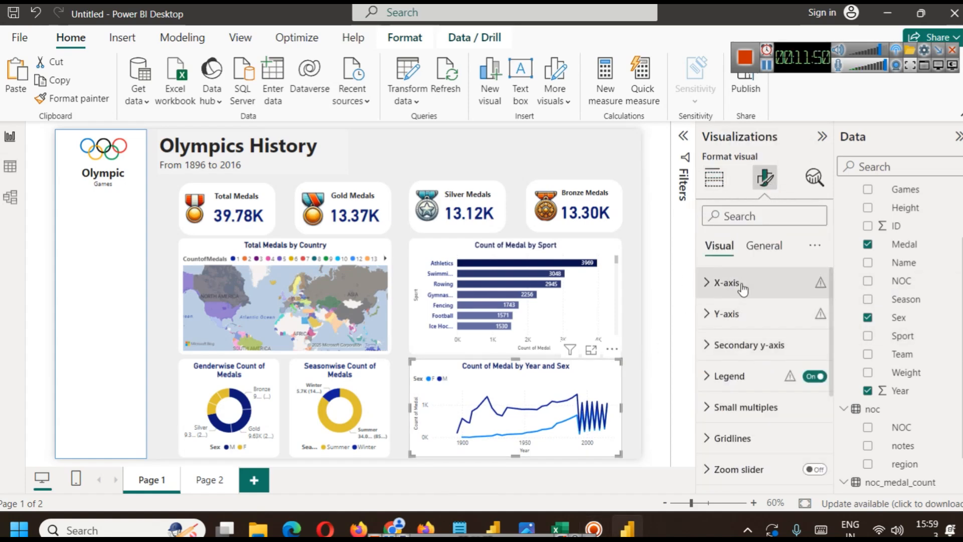
{"action": "scroll", "coordinate": [747, 341], "scroll_direction": "down", "scroll_amount": 2}
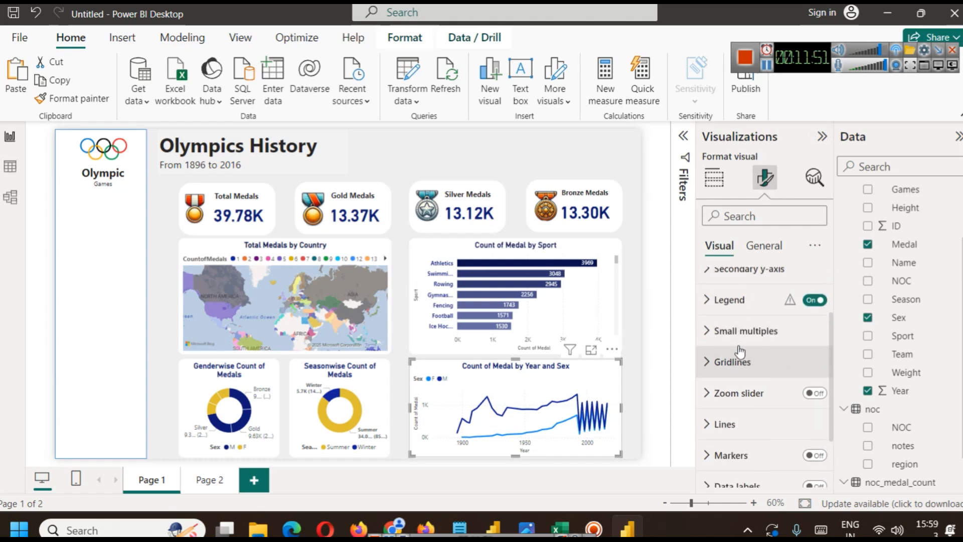
{"action": "left_click", "coordinate": [735, 312]}
{"action": "scroll", "coordinate": [765, 358], "scroll_direction": "down", "scroll_amount": 2}
{"action": "left_click", "coordinate": [762, 300]}
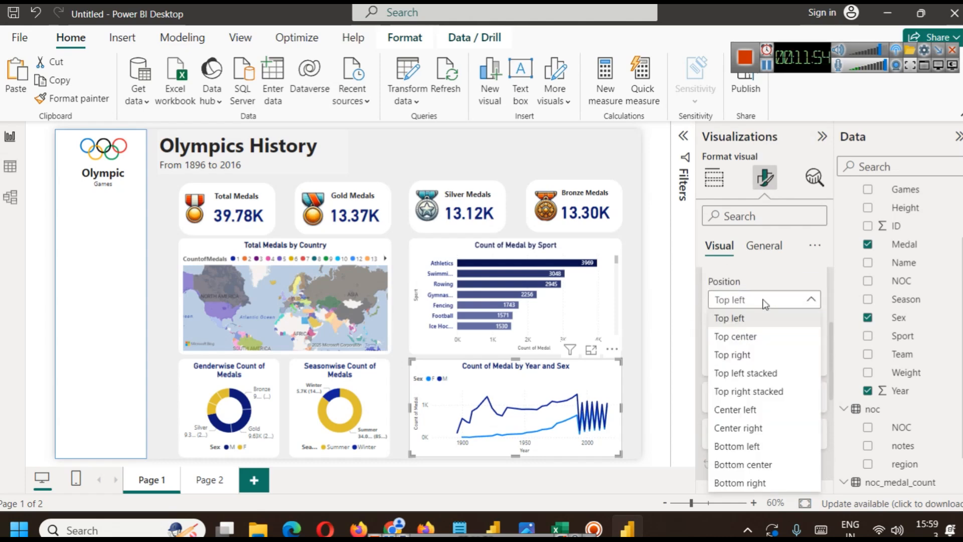
{"action": "left_click", "coordinate": [763, 336]}
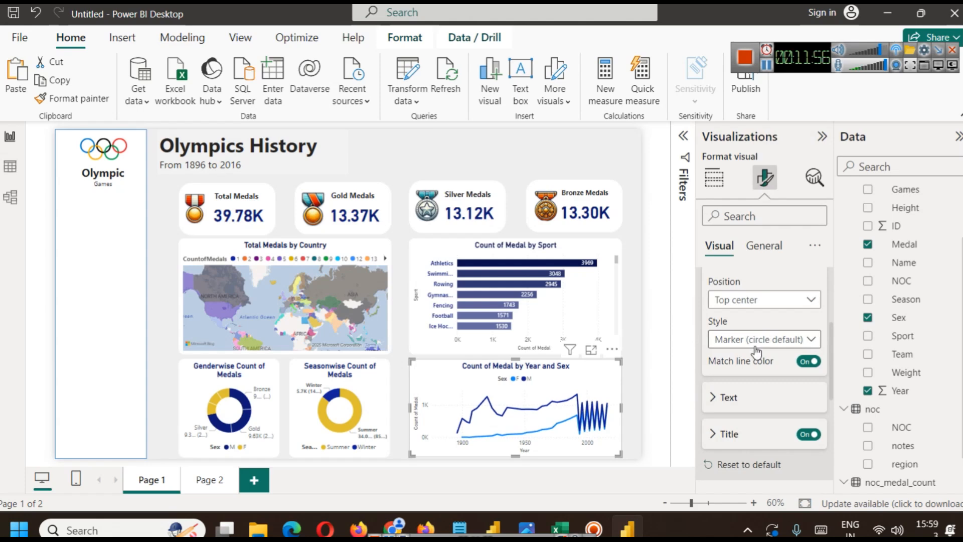
- Change the line chart's F series color to gold, matching the donut charts
{"action": "scroll", "coordinate": [761, 336], "scroll_direction": "down", "scroll_amount": 5}
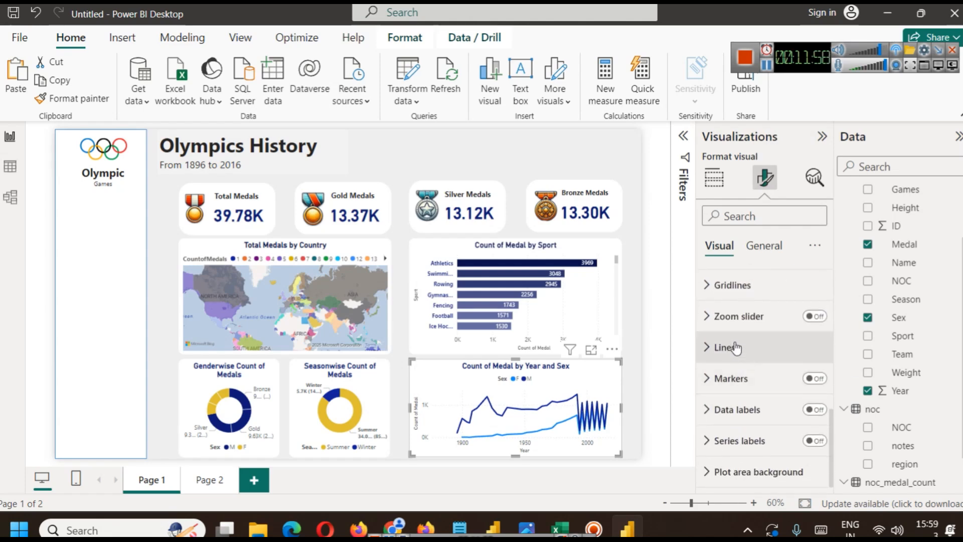
{"action": "left_click", "coordinate": [735, 347]}
{"action": "scroll", "coordinate": [763, 406], "scroll_direction": "down", "scroll_amount": 5}
{"action": "scroll", "coordinate": [763, 406], "scroll_direction": "up", "scroll_amount": 3}
{"action": "scroll", "coordinate": [727, 374], "scroll_direction": "down", "scroll_amount": 3}
{"action": "left_click", "coordinate": [727, 351]}
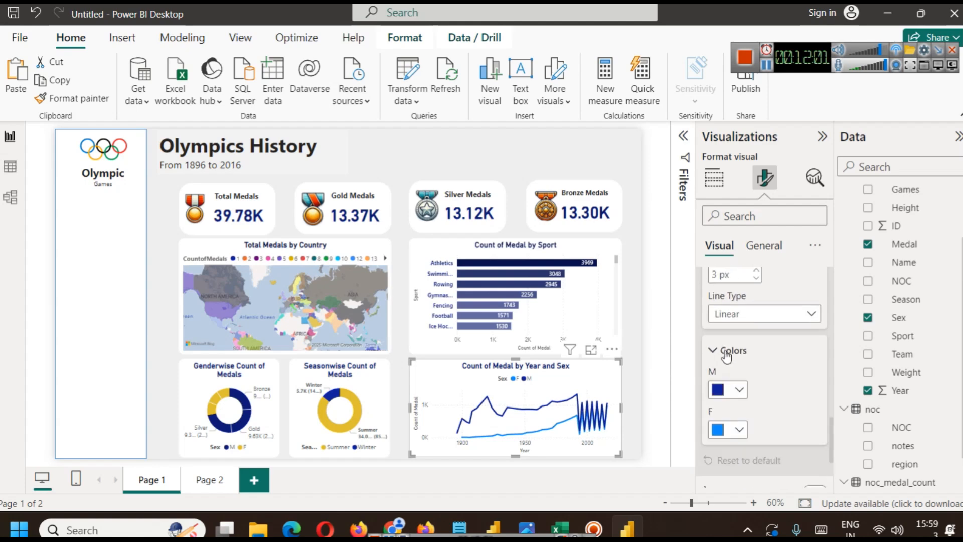
{"action": "left_click", "coordinate": [740, 390]}
{"action": "left_click", "coordinate": [734, 430]}
{"action": "left_click", "coordinate": [733, 430]}
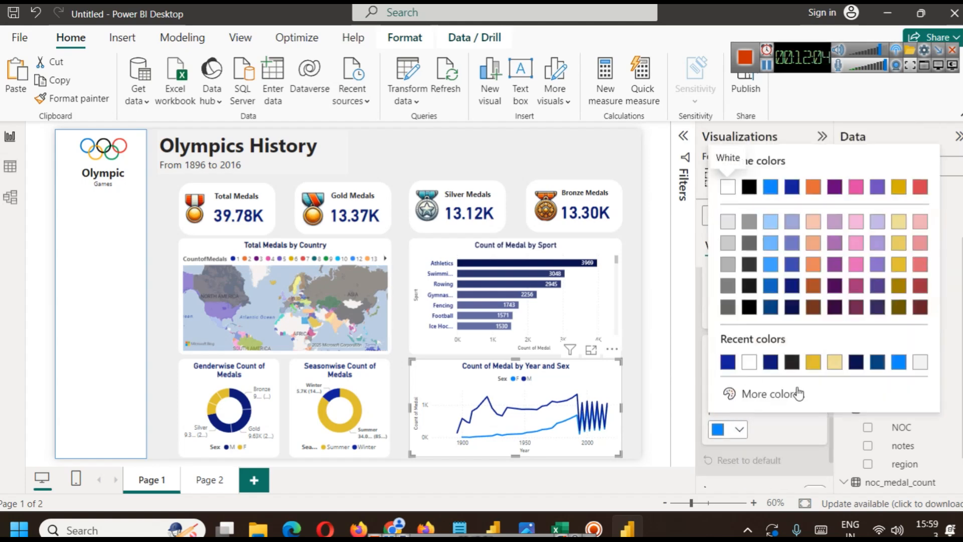
{"action": "left_click", "coordinate": [813, 362]}
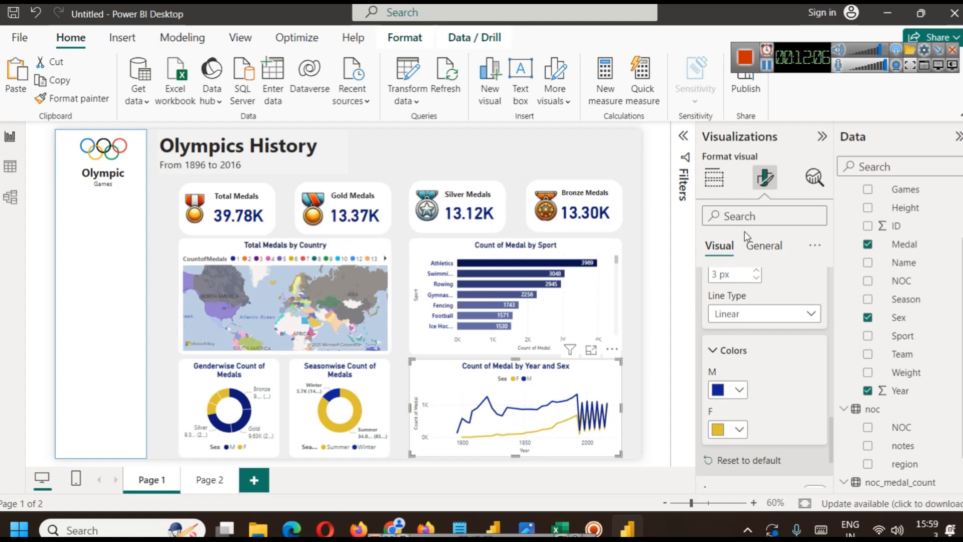
{"action": "left_click", "coordinate": [768, 66]}
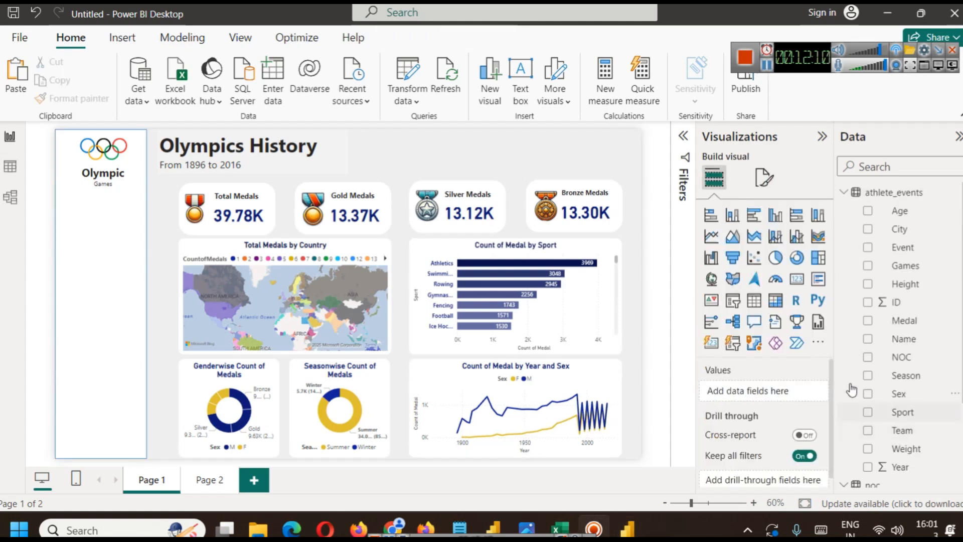
- Add a slicer on the Sport field, sized to fit the white side panel beneath the Olympic Games logo
{"action": "left_click", "coordinate": [733, 301]}
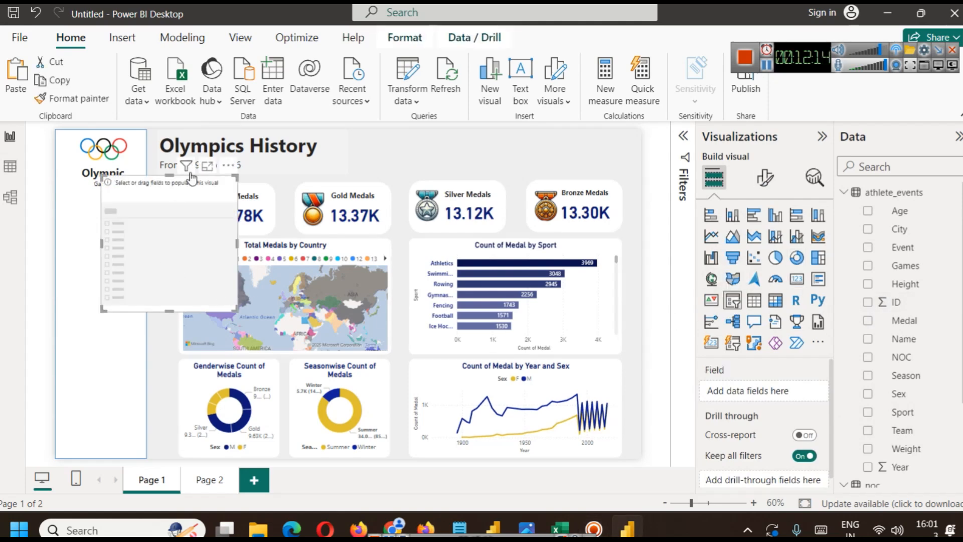
{"action": "left_click_drag", "start_coordinate": [173, 176], "coordinate": [110, 266]}
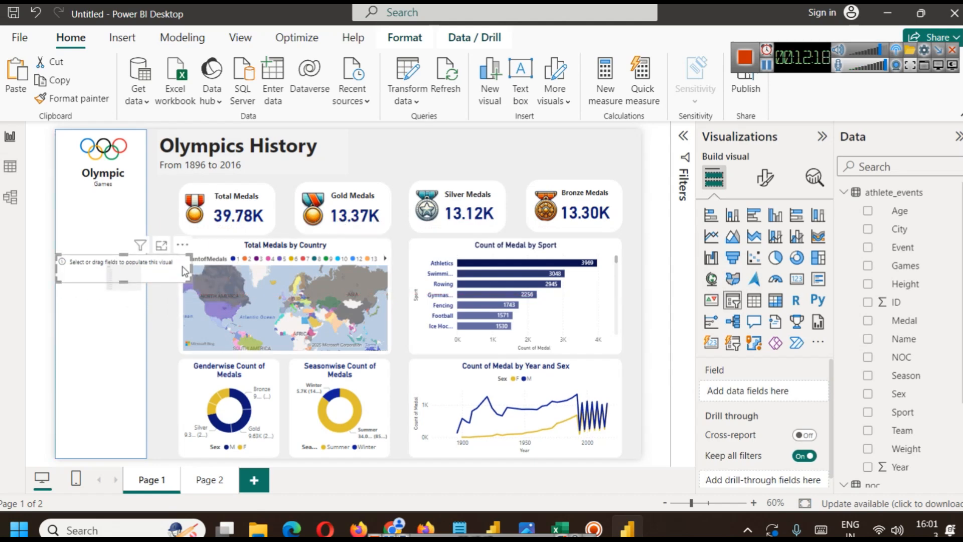
{"action": "left_click_drag", "start_coordinate": [193, 267], "coordinate": [110, 250]}
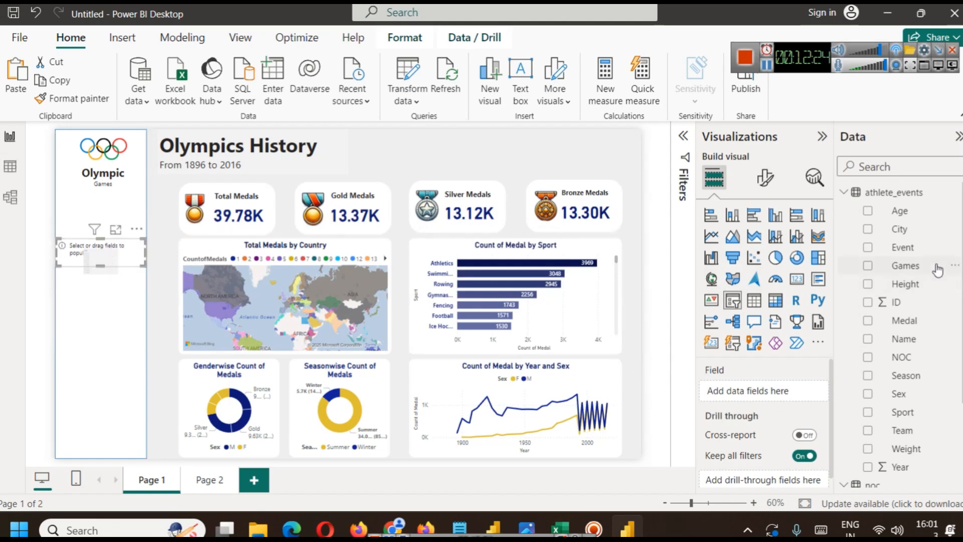
{"action": "left_click_drag", "start_coordinate": [931, 412], "coordinate": [783, 393]}
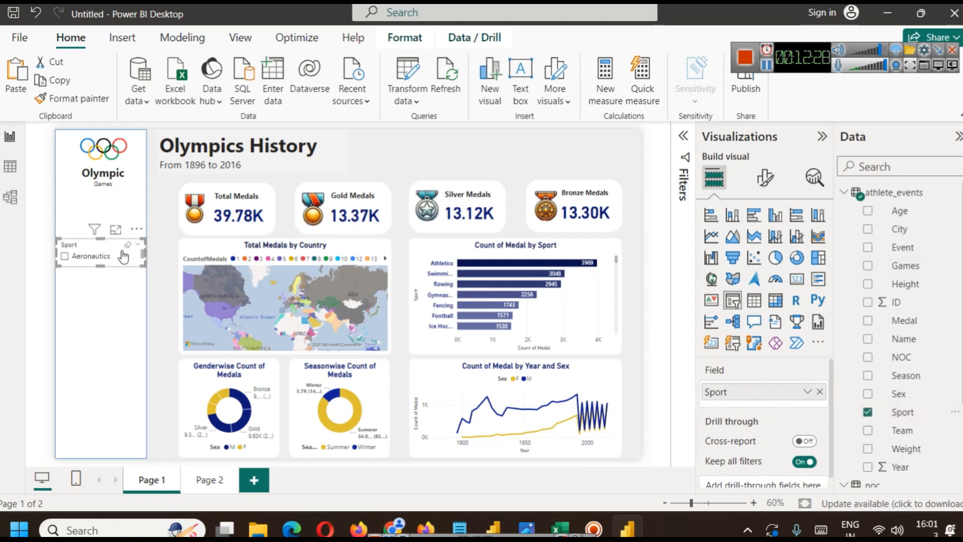
- Change the Sport slicer's style to Dropdown
{"action": "left_click", "coordinate": [765, 177]}
{"action": "left_click", "coordinate": [768, 247]}
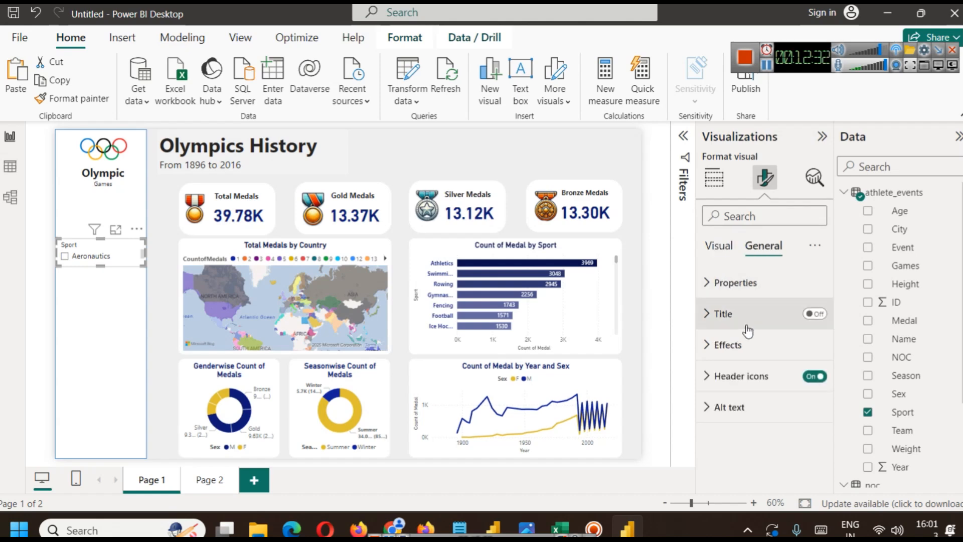
{"action": "left_click", "coordinate": [761, 345]}
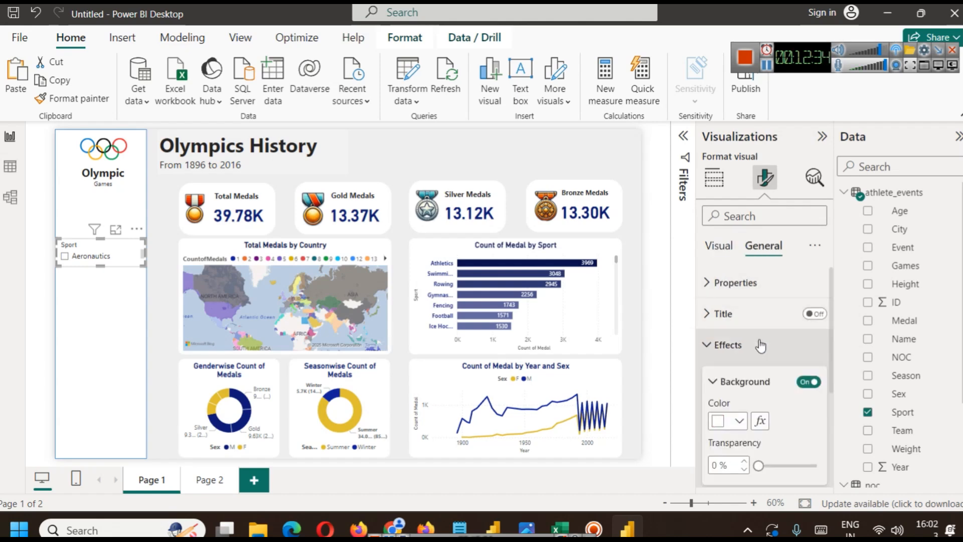
{"action": "left_click", "coordinate": [750, 349]}
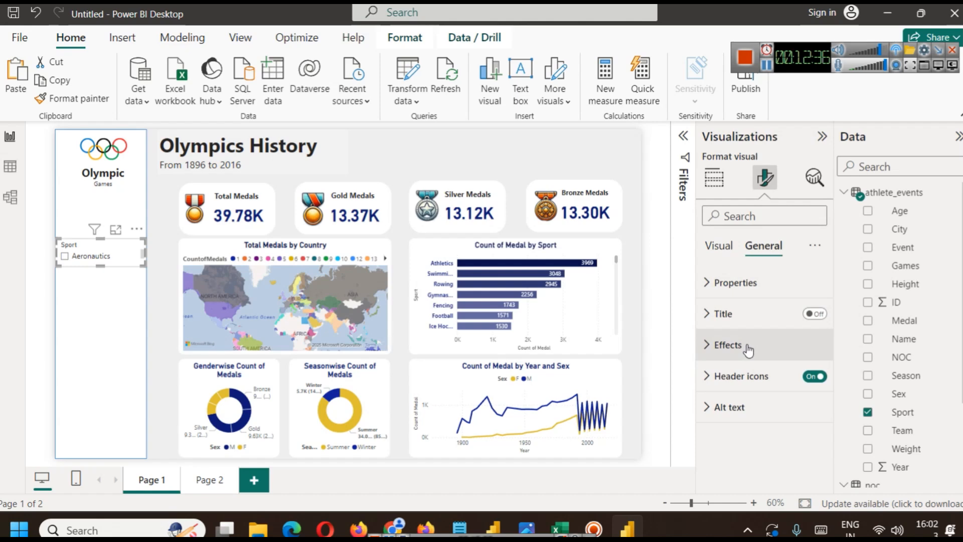
{"action": "left_click", "coordinate": [735, 319]}
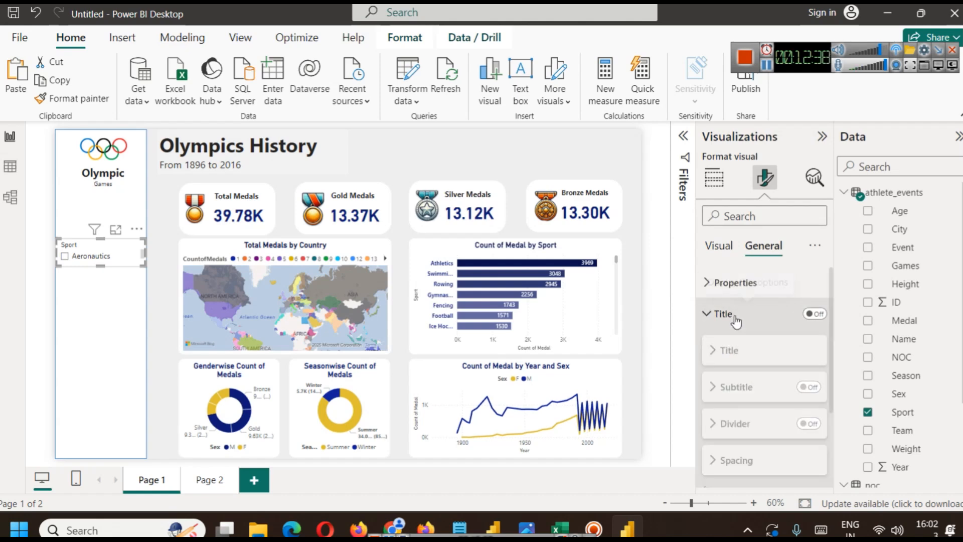
{"action": "left_click", "coordinate": [736, 316]}
{"action": "left_click", "coordinate": [719, 246]}
{"action": "left_click", "coordinate": [736, 284]}
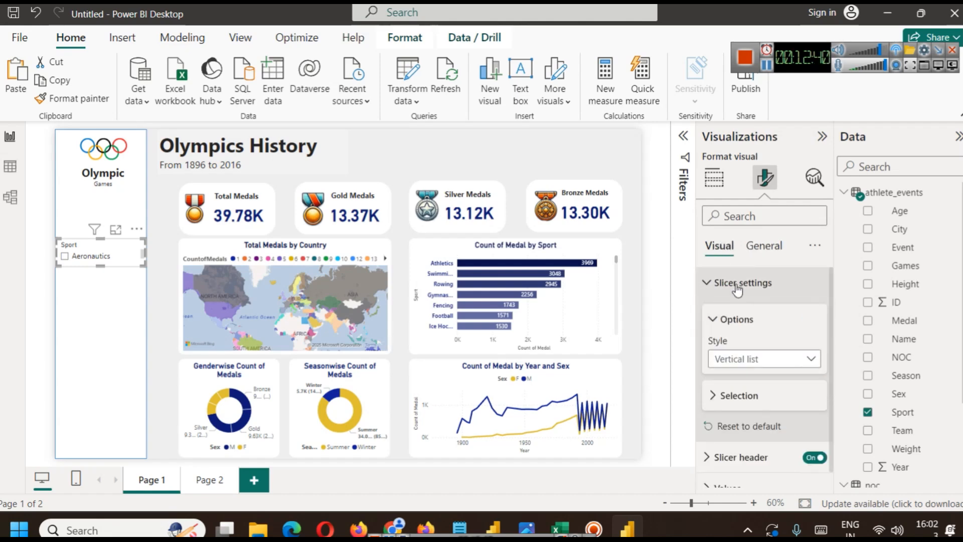
{"action": "left_click", "coordinate": [748, 360]}
{"action": "left_click", "coordinate": [733, 412]}
{"action": "left_click", "coordinate": [107, 260]}
{"action": "left_click", "coordinate": [107, 260]}
- Make the Sport slicer's header text bold and dark blue
{"action": "scroll", "coordinate": [792, 364], "scroll_direction": "down", "scroll_amount": 1}
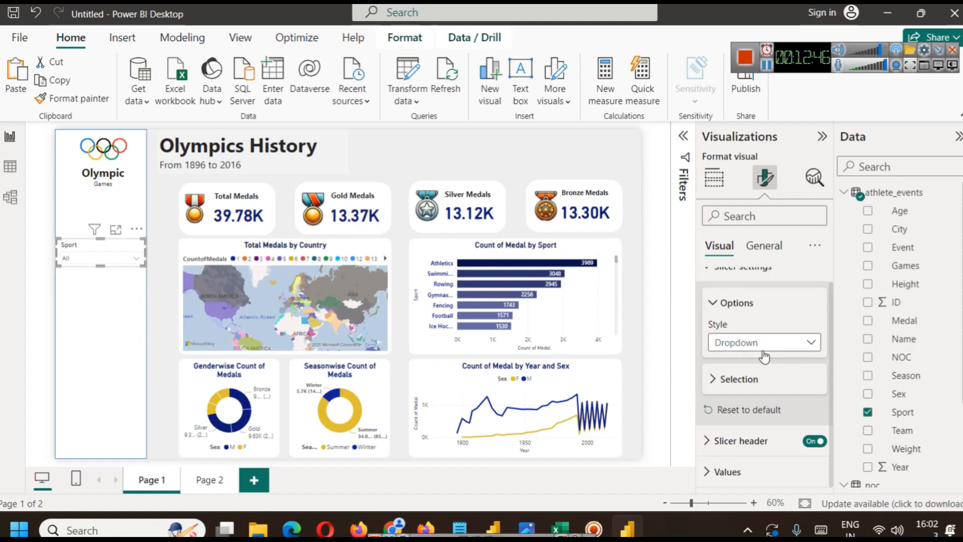
{"action": "left_click", "coordinate": [712, 448]}
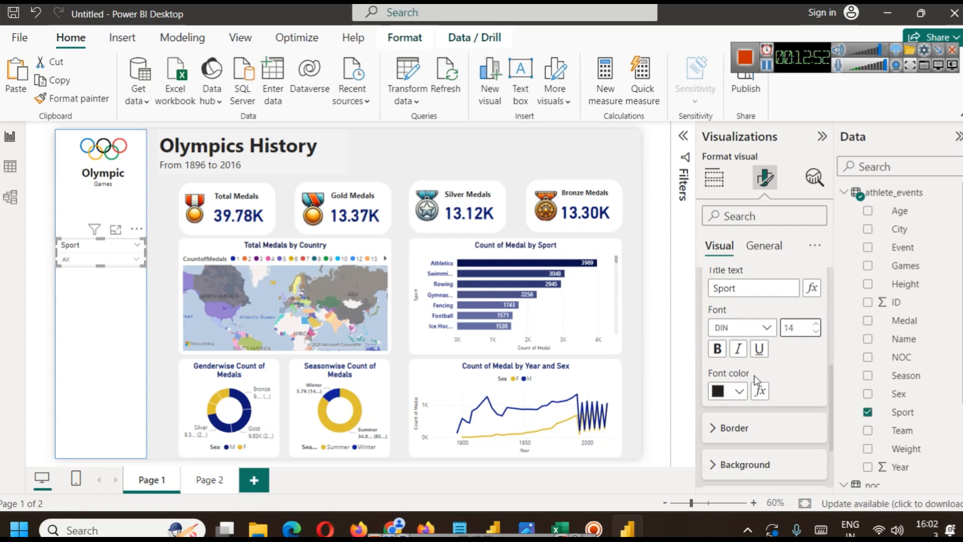
{"action": "left_click", "coordinate": [739, 391]}
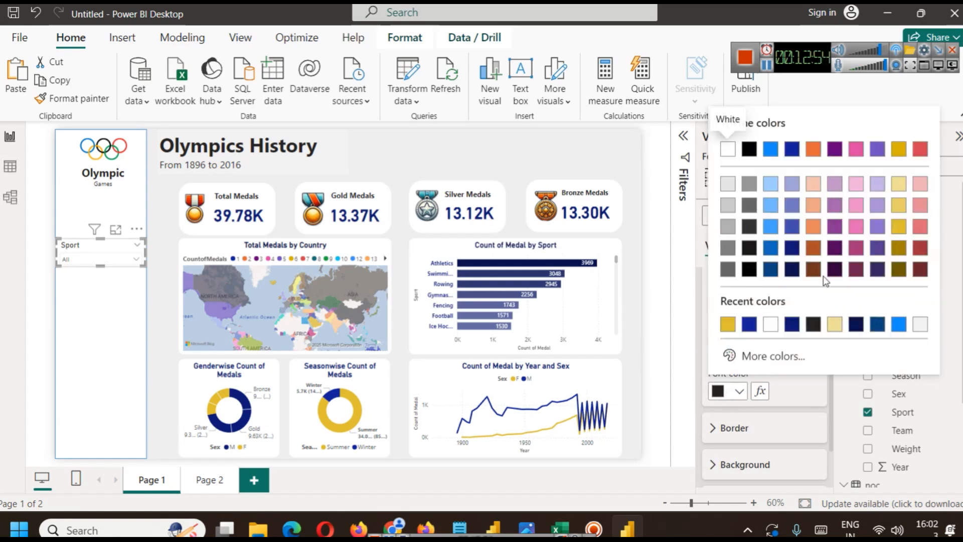
{"action": "left_click", "coordinate": [797, 256]}
{"action": "left_click", "coordinate": [719, 349]}
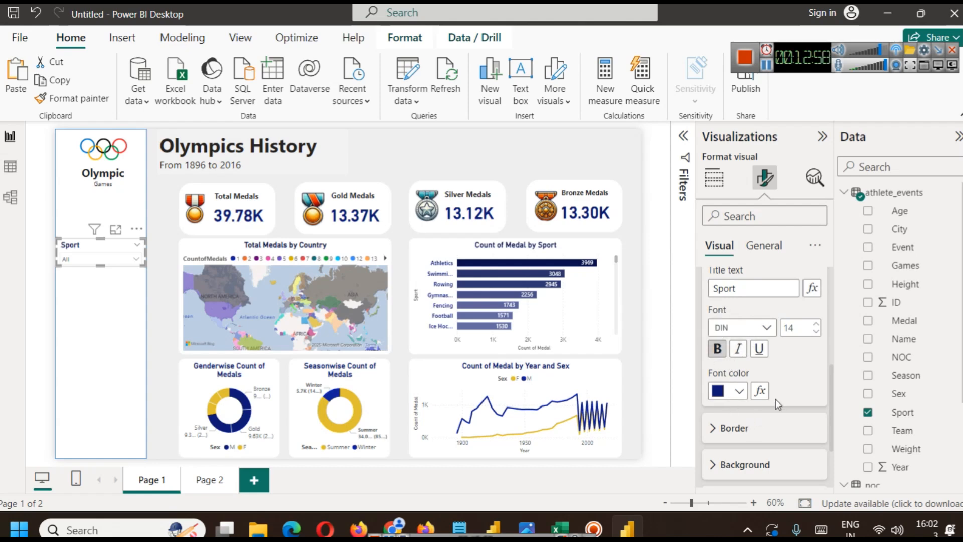
- Make the Sport slicer's value text bold and dark gold
{"action": "scroll", "coordinate": [773, 396], "scroll_direction": "down", "scroll_amount": 3}
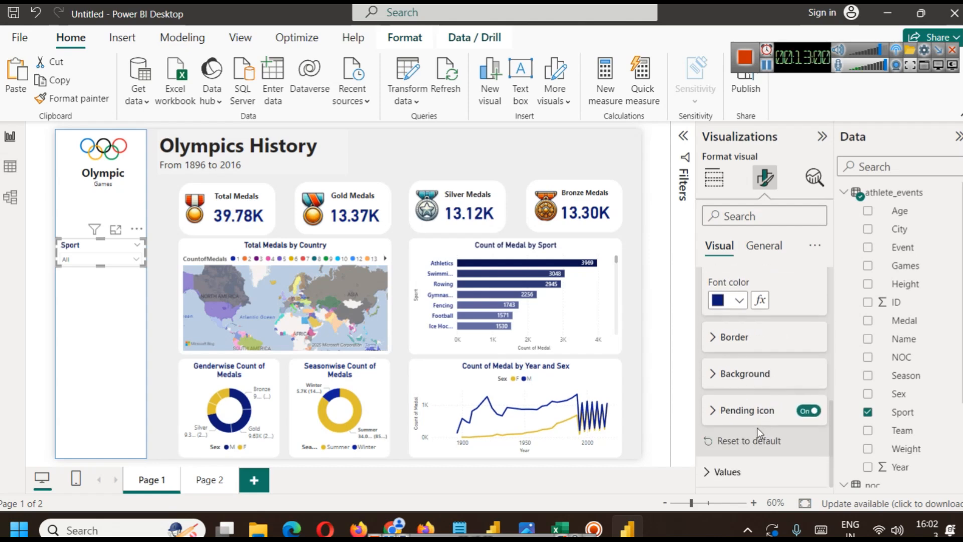
{"action": "left_click", "coordinate": [726, 471]}
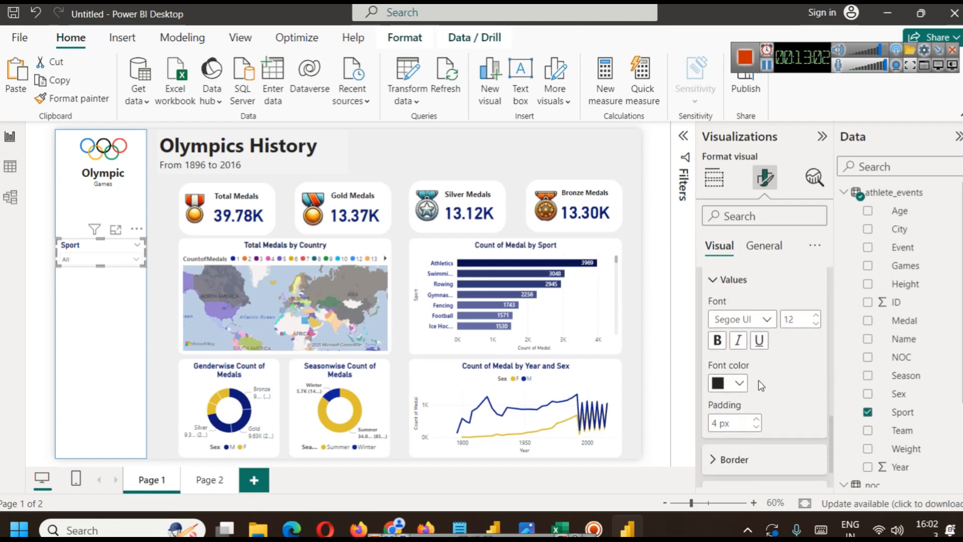
{"action": "left_click", "coordinate": [741, 385]}
{"action": "left_click", "coordinate": [749, 314]}
{"action": "left_click", "coordinate": [740, 383]}
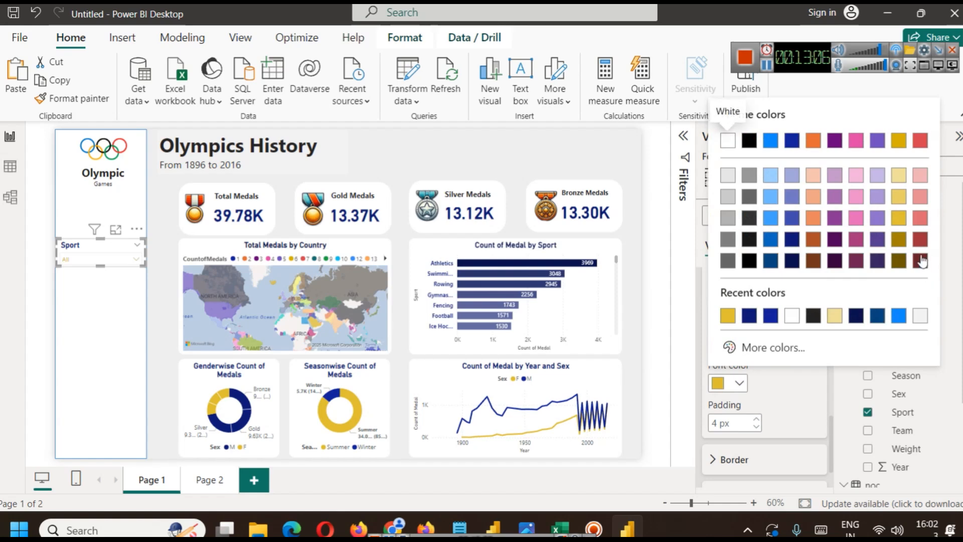
{"action": "left_click", "coordinate": [898, 240]}
{"action": "left_click", "coordinate": [718, 340]}
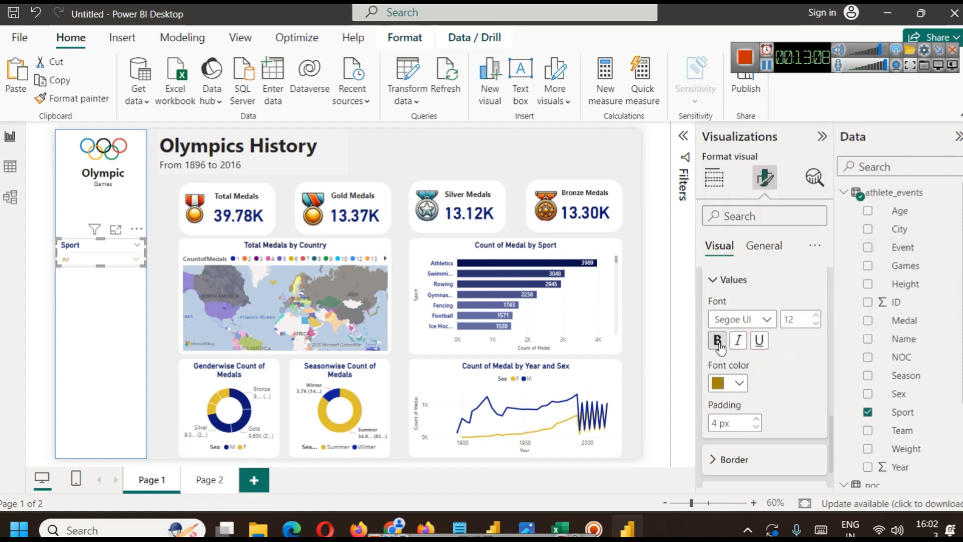
- Preview the Sport slicer's dropdown list and narrow the slicer slightly to leave a margin inside the white side panel
{"action": "left_click", "coordinate": [124, 259]}
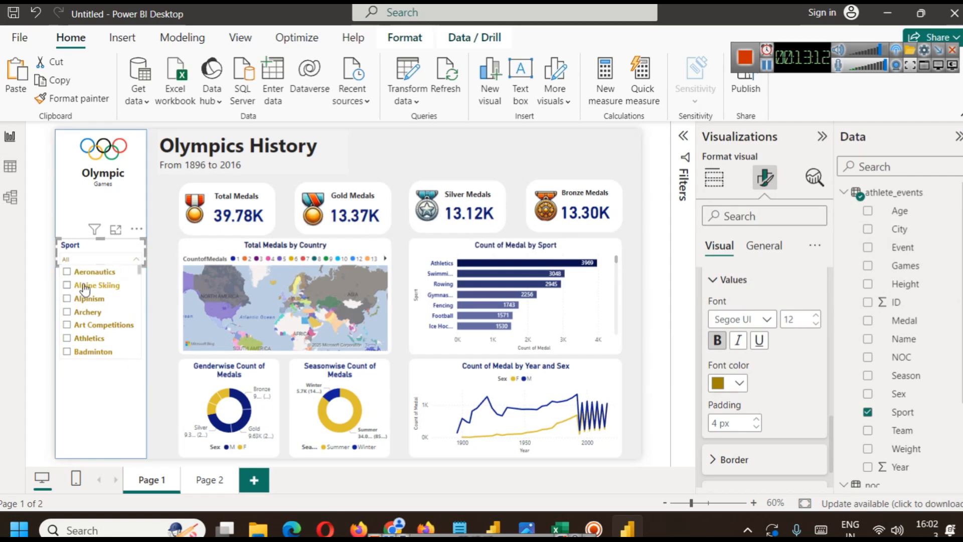
{"action": "left_click", "coordinate": [92, 414]}
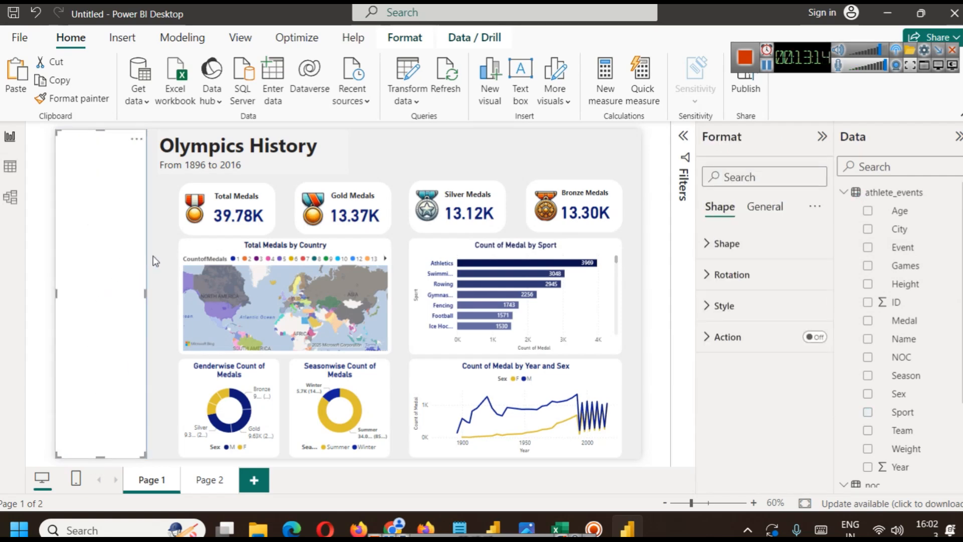
{"action": "left_click", "coordinate": [99, 243]}
{"action": "left_click_drag", "start_coordinate": [57, 253], "coordinate": [102, 253]}
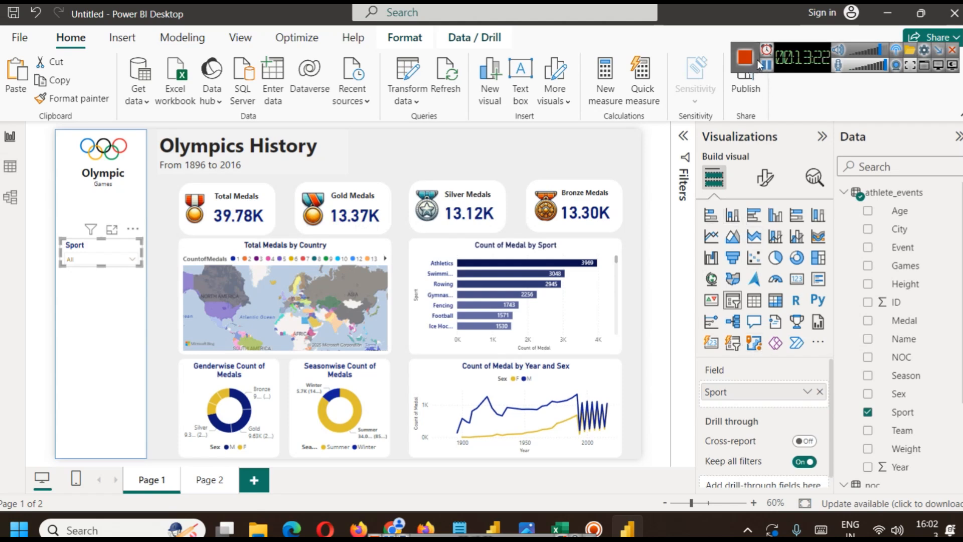
- Give the Sport slicer's values a custom pale yellow background, #F8FAE2
{"action": "left_click", "coordinate": [766, 177]}
{"action": "left_click", "coordinate": [735, 445]}
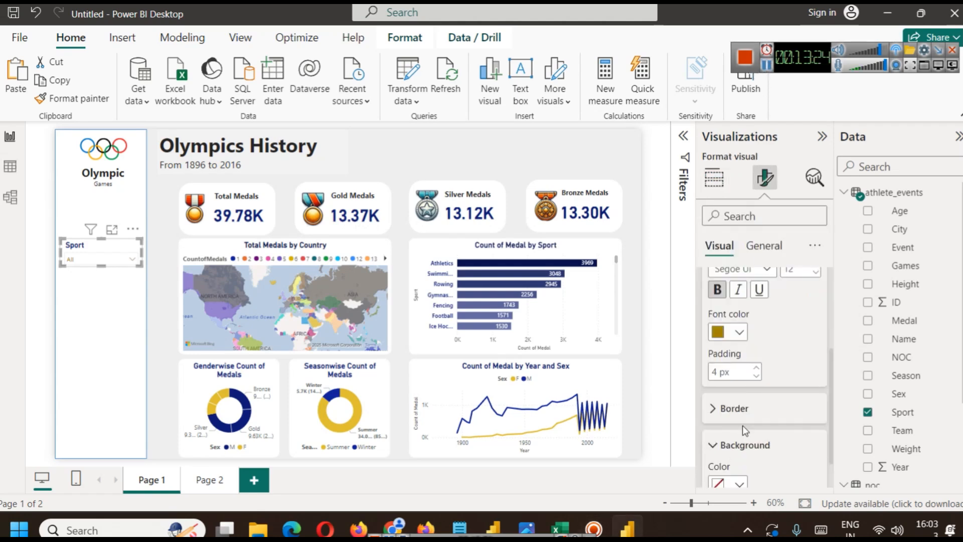
{"action": "left_click", "coordinate": [738, 443]}
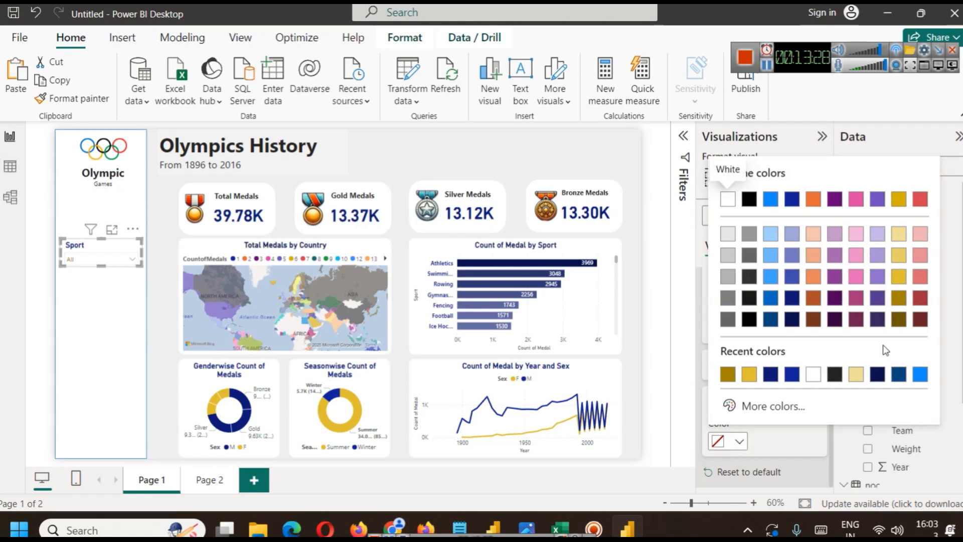
{"action": "left_click", "coordinate": [766, 412]}
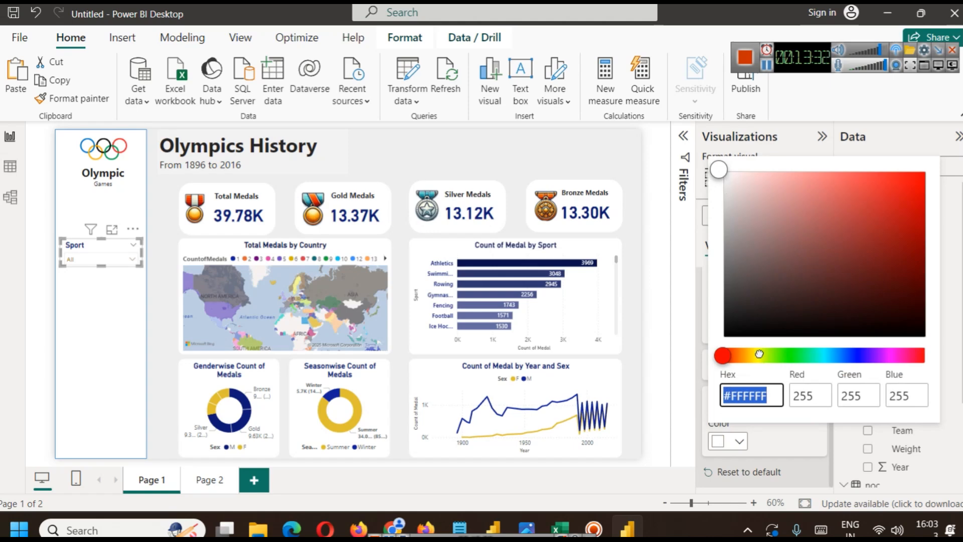
{"action": "left_click", "coordinate": [759, 354]}
{"action": "left_click", "coordinate": [738, 176]}
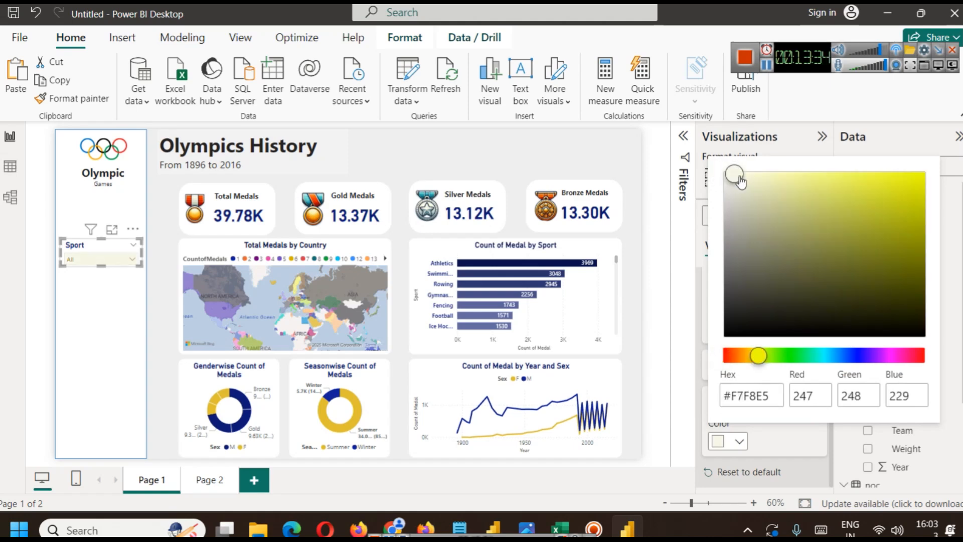
{"action": "left_click_drag", "start_coordinate": [740, 177], "coordinate": [743, 177]}
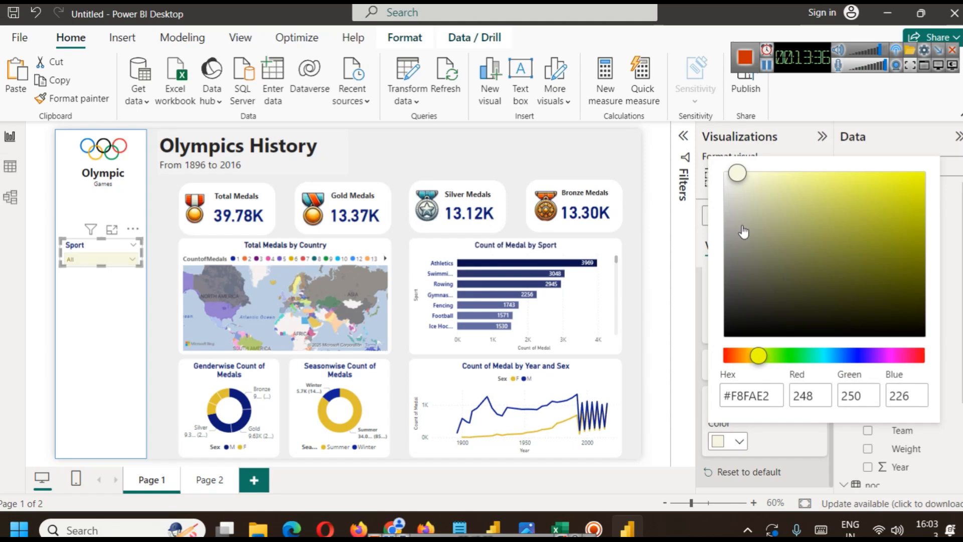
- Close the color picker, check the Sport slicer's dropdown with the new background, and deselect everything
{"action": "left_click", "coordinate": [694, 232]}
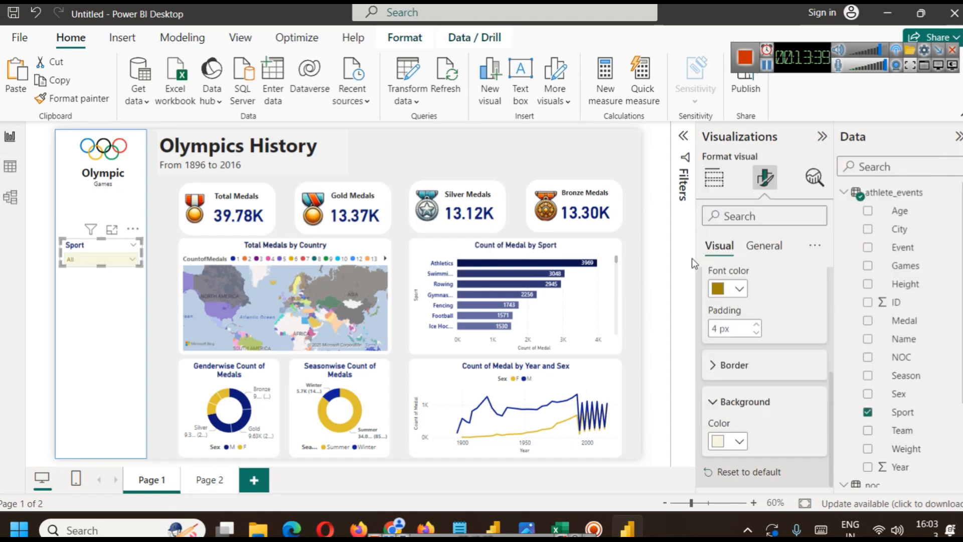
{"action": "left_click", "coordinate": [124, 258]}
{"action": "left_click", "coordinate": [124, 257]}
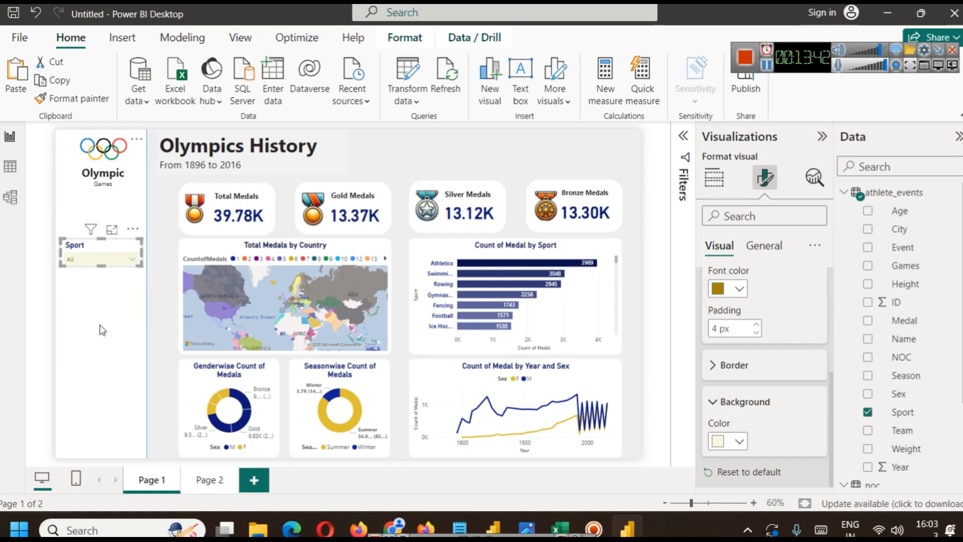
{"action": "left_click", "coordinate": [99, 327]}
{"action": "left_click", "coordinate": [164, 275]}
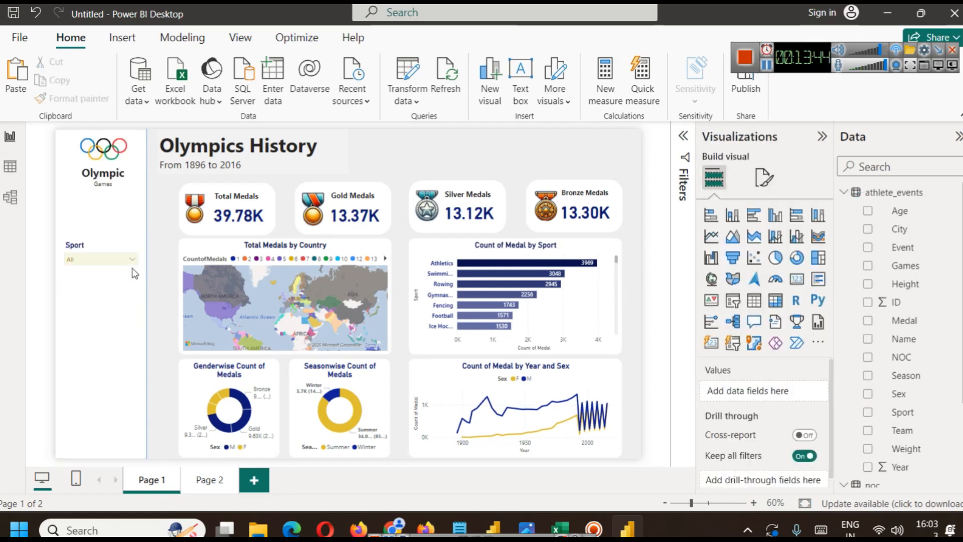
- Duplicate the Sport slicer twice and stack the copies beneath the original in the white side panel
{"action": "left_click", "coordinate": [100, 252]}
{"action": "key", "text": "ctrl+c"}
{"action": "key", "text": "ctrl+v"}
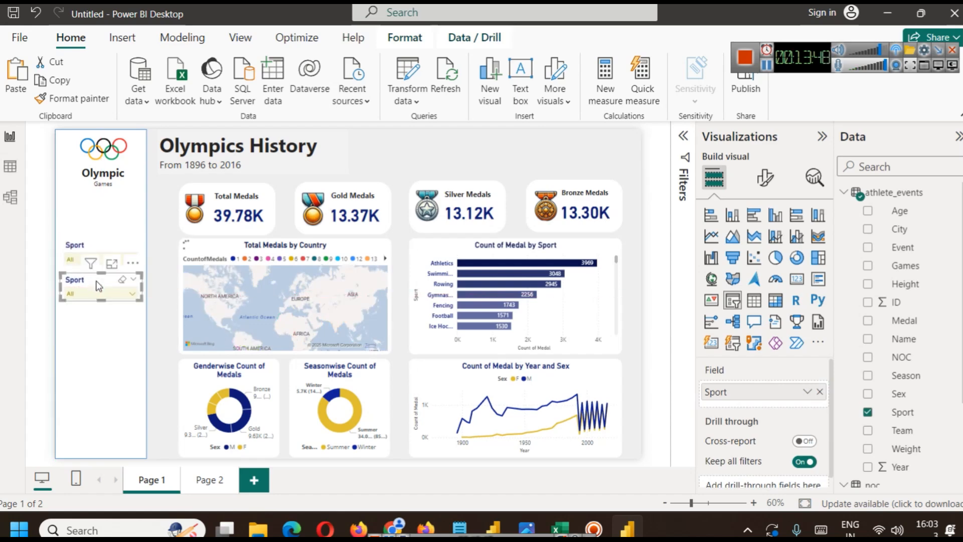
{"action": "key", "text": "ctrl+v"}
{"action": "left_click_drag", "start_coordinate": [98, 249], "coordinate": [95, 318]}
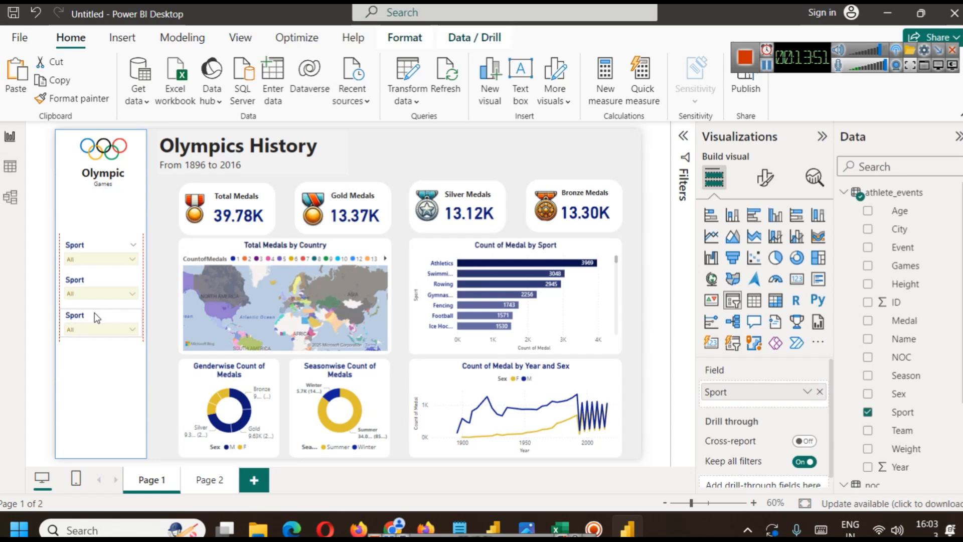
- Replace the Sport field in the second slicer with Medal from athlete_events
{"action": "left_click", "coordinate": [109, 284]}
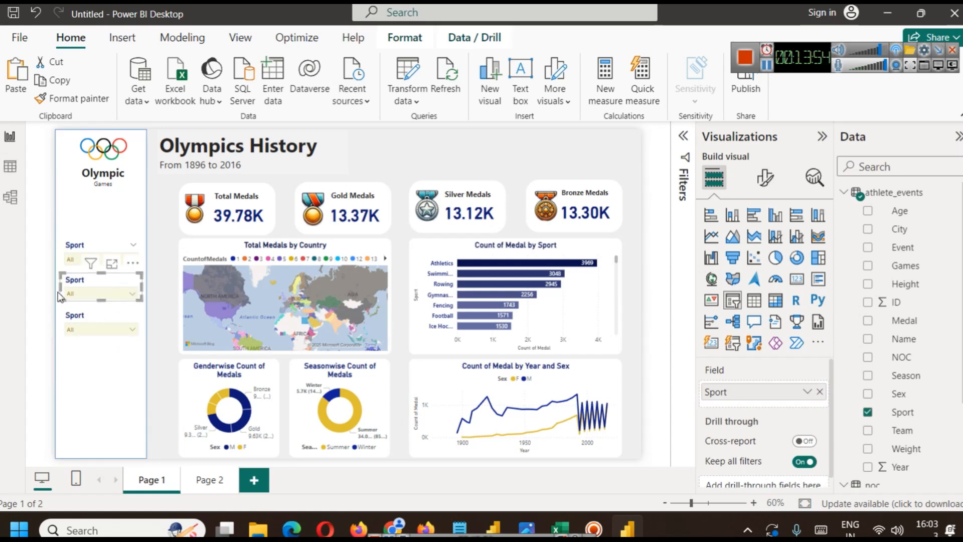
{"action": "left_click", "coordinate": [819, 391]}
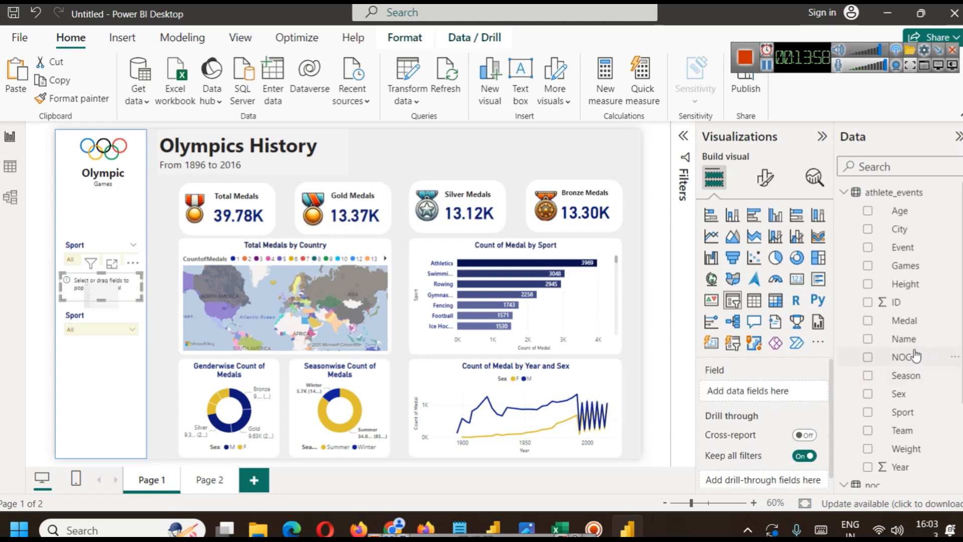
{"action": "left_click_drag", "start_coordinate": [904, 320], "coordinate": [786, 392]}
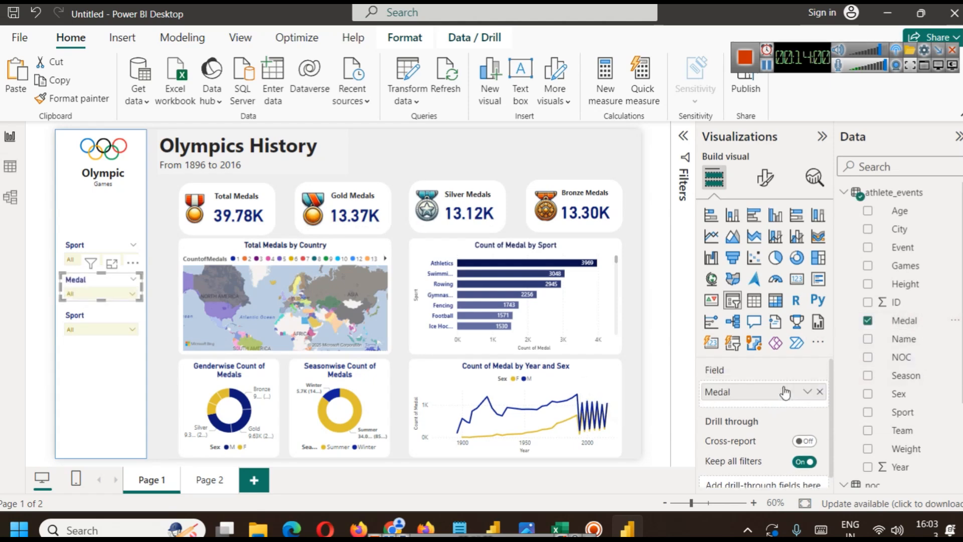
- Replace the Sport field in the third slicer with Season from athlete_events
{"action": "left_click", "coordinate": [91, 321]}
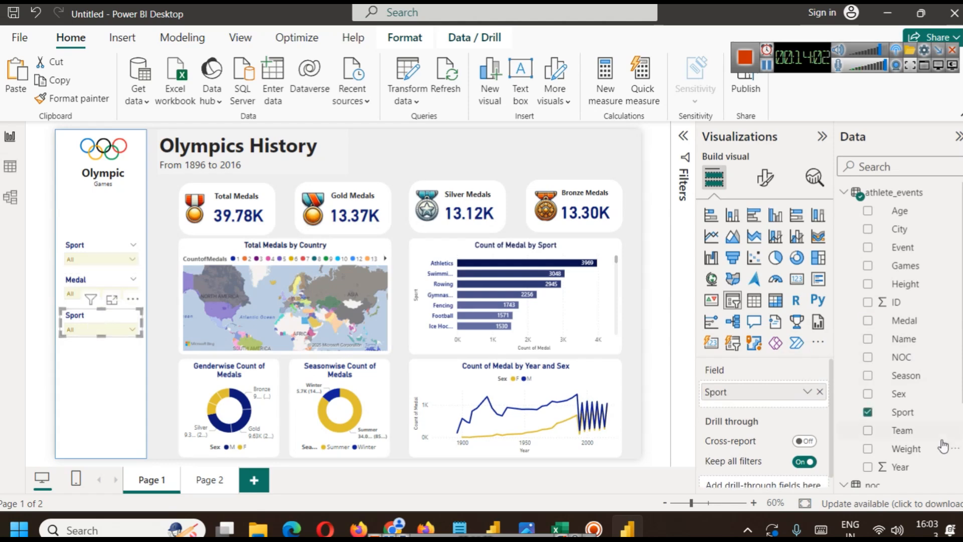
{"action": "left_click", "coordinate": [820, 391]}
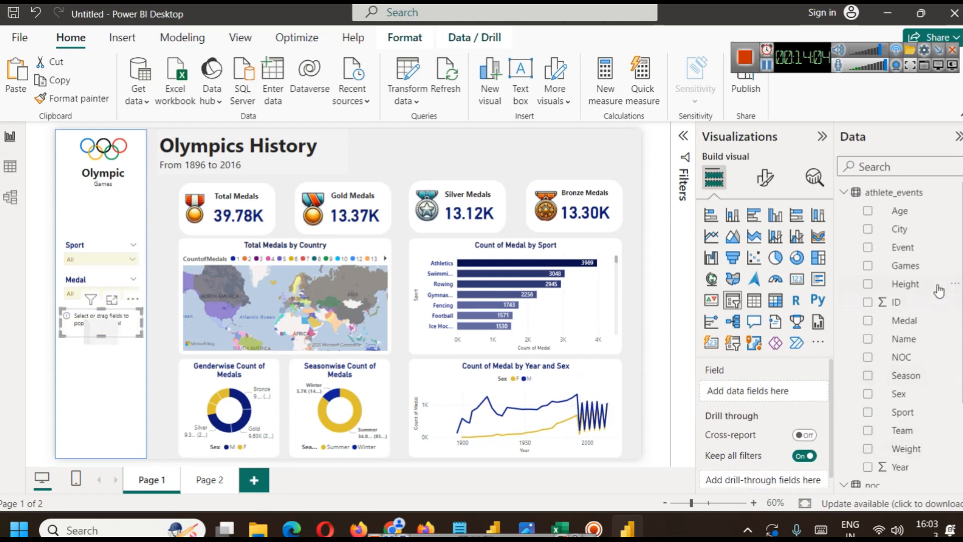
{"action": "left_click_drag", "start_coordinate": [903, 375], "coordinate": [763, 392]}
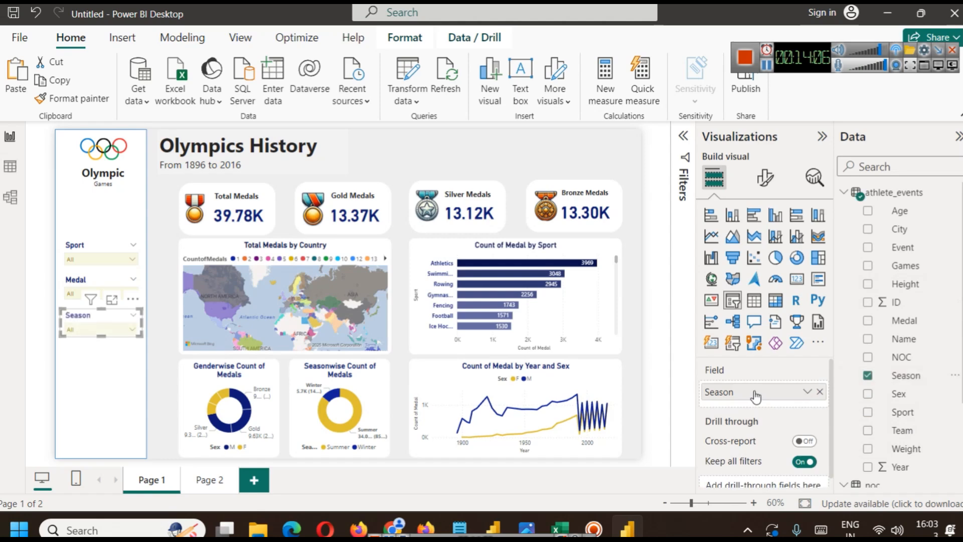
- Place a copy of the Season slicer directly below the original and nudge it into line with the slicers above
{"action": "left_click_drag", "start_coordinate": [85, 334], "coordinate": [87, 370]}
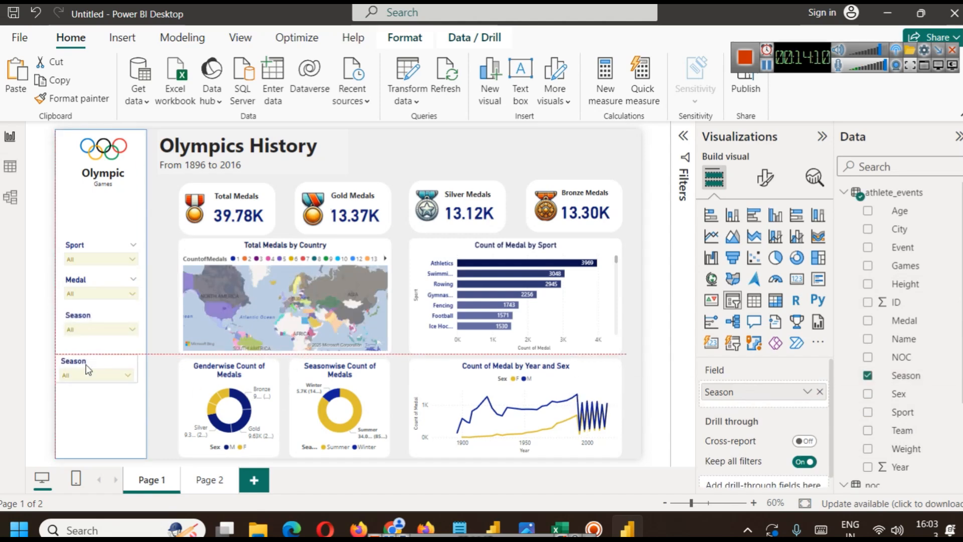
{"action": "key", "text": "Left"}
{"action": "key", "text": "Left"}
{"action": "key", "text": "Left"}
{"action": "key", "text": "Up"}
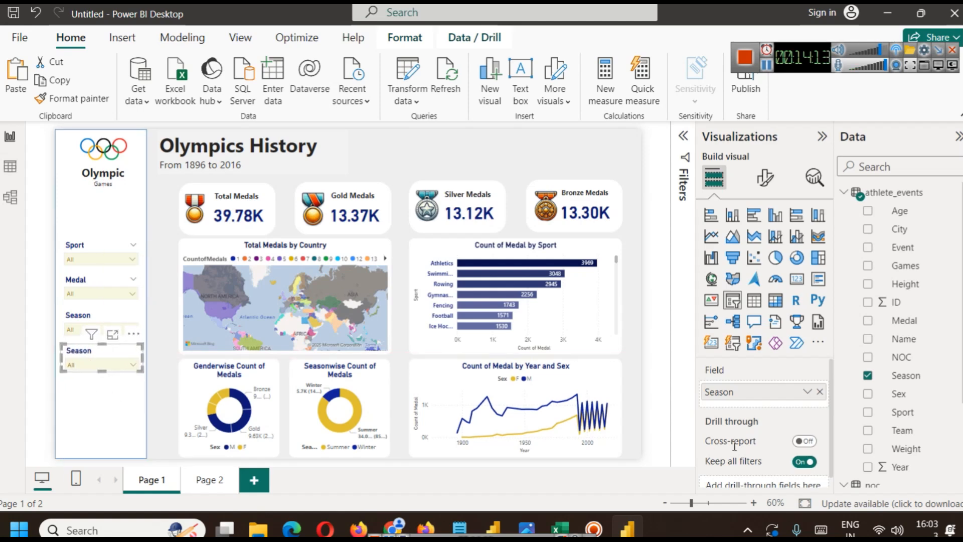
- Replace the fourth slicer's Season field with NOC from the noc table and rename it Location for this visual
{"action": "left_click", "coordinate": [819, 391]}
{"action": "scroll", "coordinate": [926, 439], "scroll_direction": "down", "scroll_amount": 2}
{"action": "scroll", "coordinate": [933, 437], "scroll_direction": "down", "scroll_amount": 1}
{"action": "left_click_drag", "start_coordinate": [901, 387], "coordinate": [766, 395]}
{"action": "left_click", "coordinate": [808, 392]}
{"action": "left_click", "coordinate": [851, 411]}
{"action": "type", "text": "Location"}
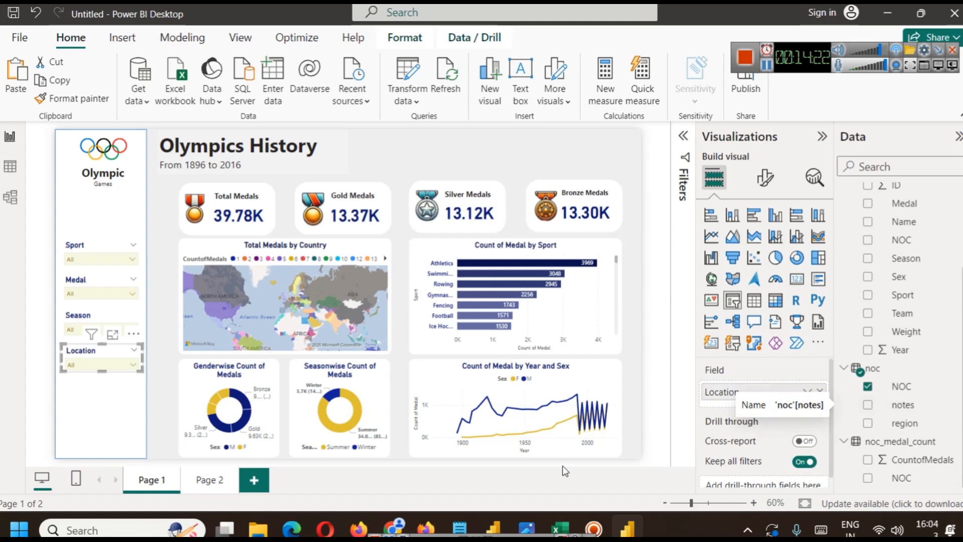
{"action": "key", "text": "Return"}
{"action": "left_click", "coordinate": [111, 401]}
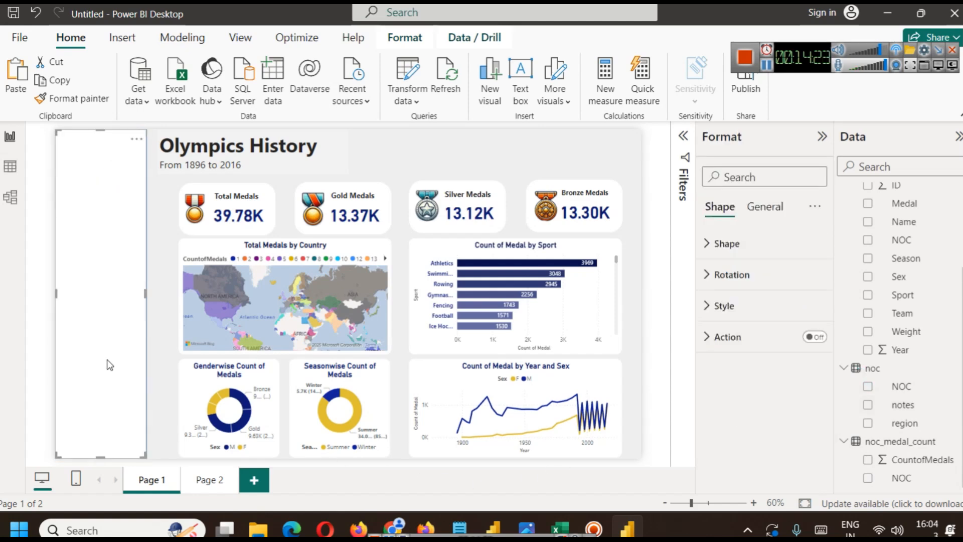
{"action": "left_click", "coordinate": [165, 359]}
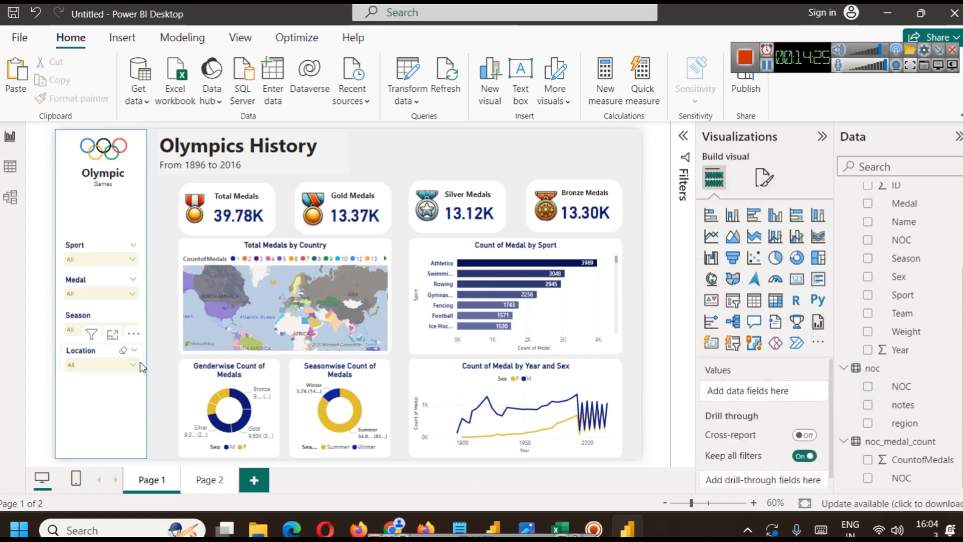
- Rename the fourth slicer's NOC field as Country for this visual
{"action": "left_click", "coordinate": [86, 350]}
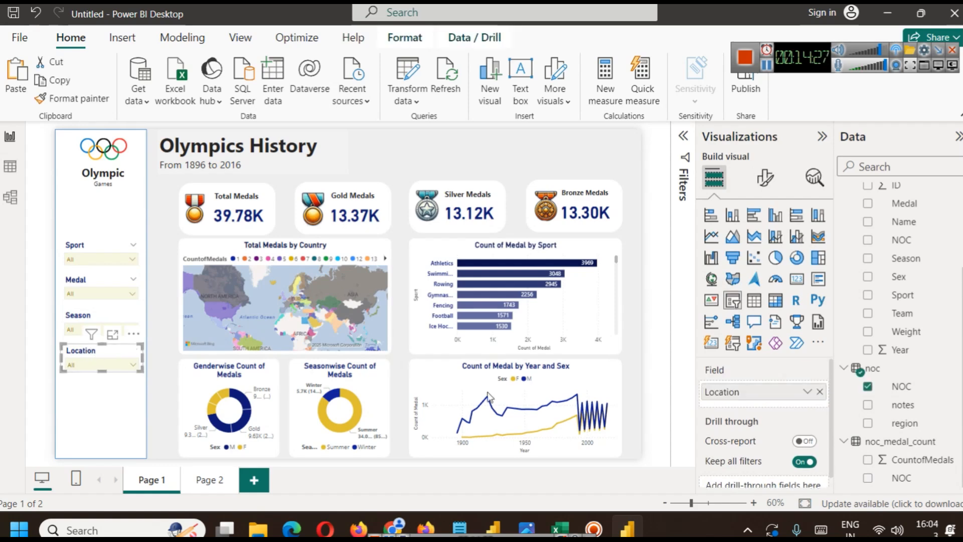
{"action": "left_click", "coordinate": [805, 391]}
{"action": "left_click", "coordinate": [793, 407]}
{"action": "left_click", "coordinate": [808, 393]}
{"action": "left_click", "coordinate": [839, 412]}
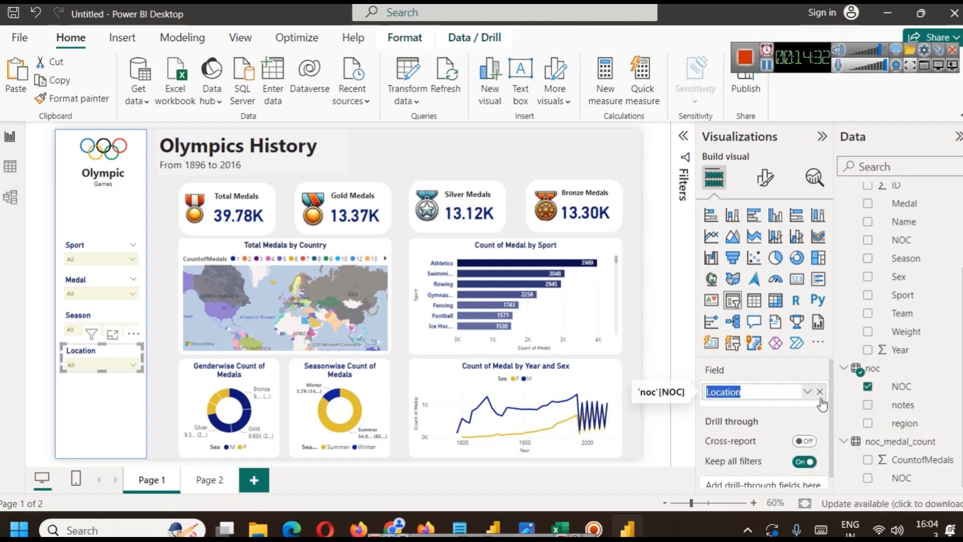
{"action": "type", "text": "Country"}
{"action": "key", "text": "Return"}
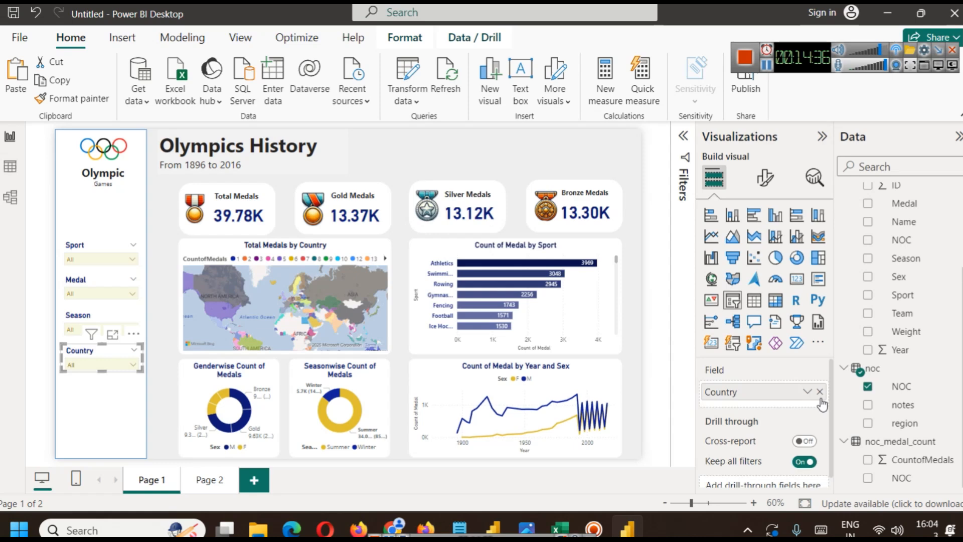
- Rename the fourth slicer's NOC field as Team for this visual
{"action": "right_click", "coordinate": [822, 401]}
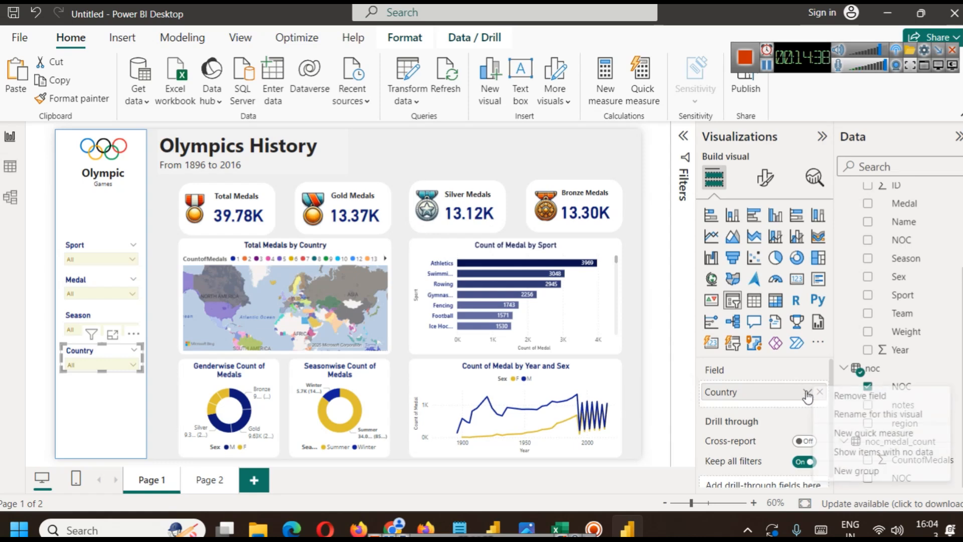
{"action": "left_click", "coordinate": [843, 414]}
{"action": "type", "text": "Tea"}
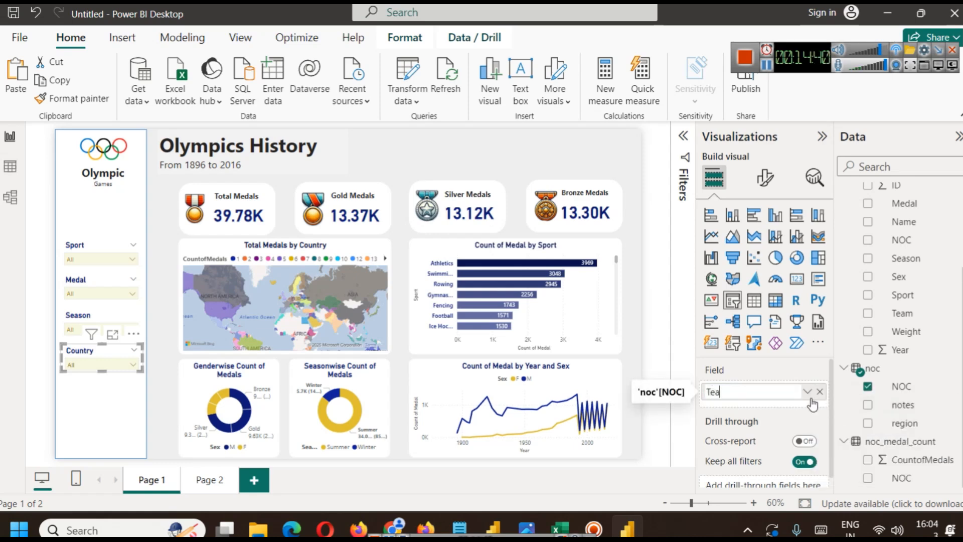
{"action": "type", "text": "m"}
{"action": "key", "text": "Return"}
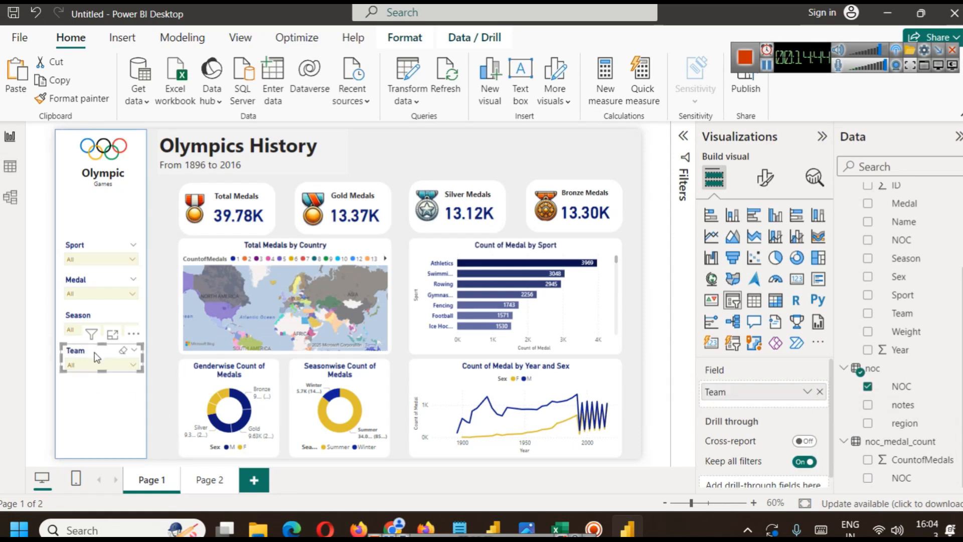
- Place a copy of the Team slicer beneath it and replace the copy's field with City from athlete_events
{"action": "left_click_drag", "start_coordinate": [97, 358], "coordinate": [87, 383]}
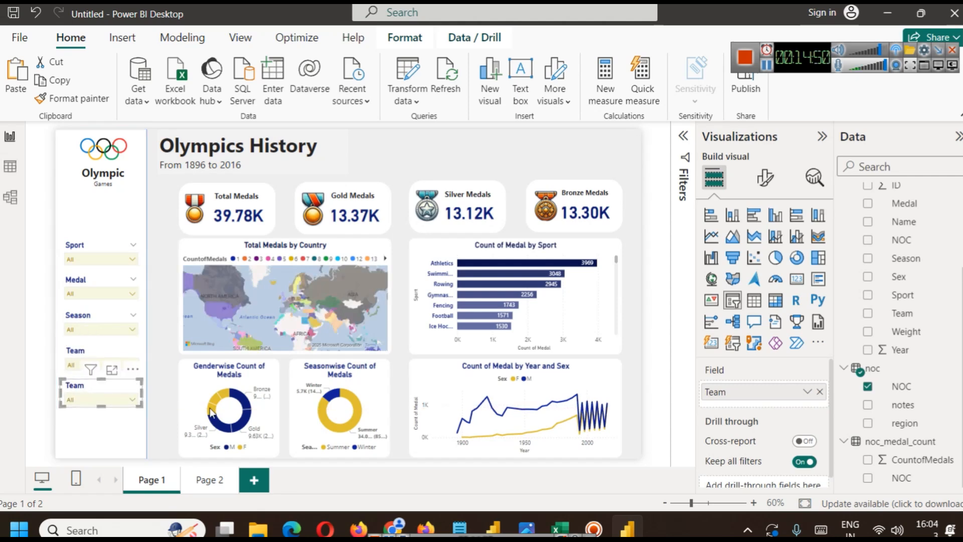
{"action": "left_click", "coordinate": [820, 391]}
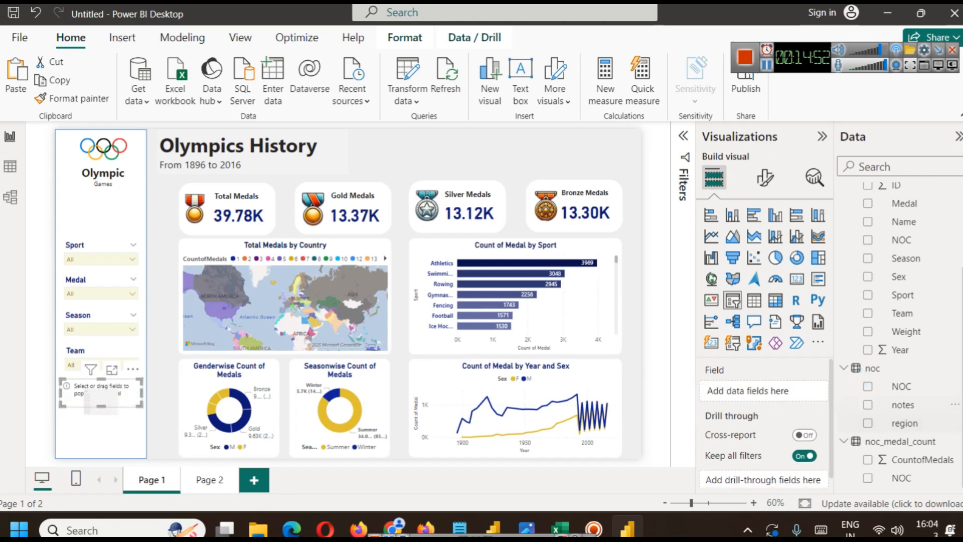
{"action": "scroll", "coordinate": [928, 392], "scroll_direction": "up", "scroll_amount": 3}
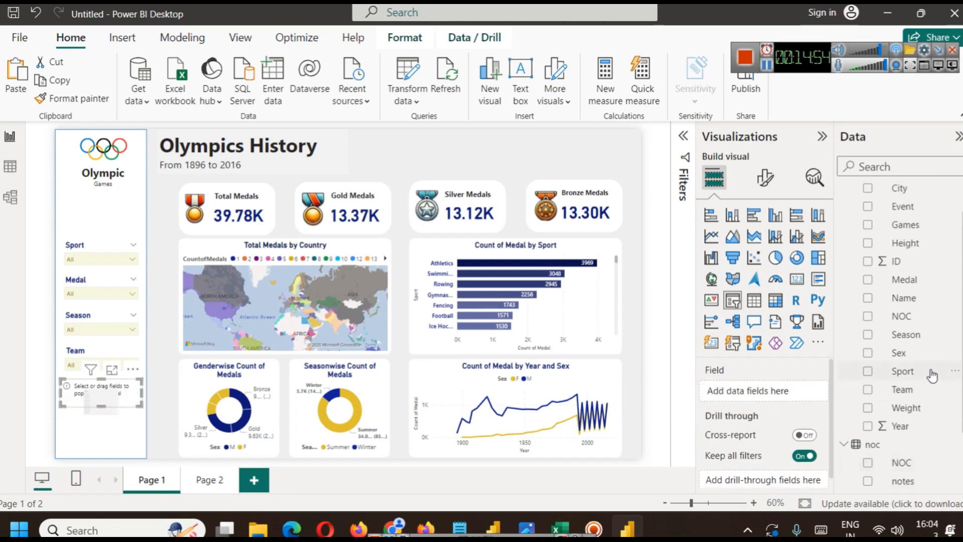
{"action": "scroll", "coordinate": [921, 397], "scroll_direction": "up", "scroll_amount": 2}
{"action": "left_click_drag", "start_coordinate": [906, 229], "coordinate": [778, 391]}
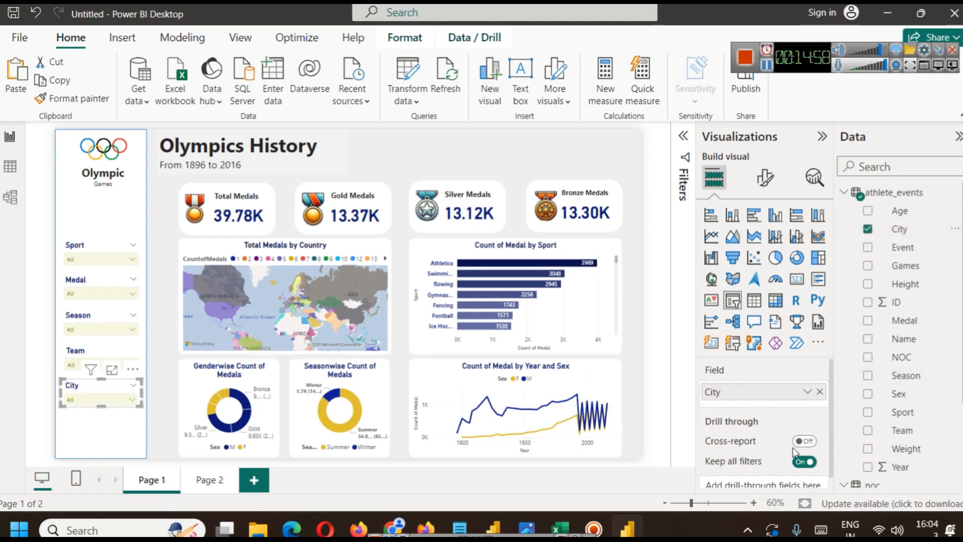
- Rename the fifth slicer's City field as Location for this visual and deselect the slicer
{"action": "left_click", "coordinate": [803, 394]}
{"action": "left_click", "coordinate": [851, 415]}
{"action": "type", "text": "Location"}
{"action": "key", "text": "Return"}
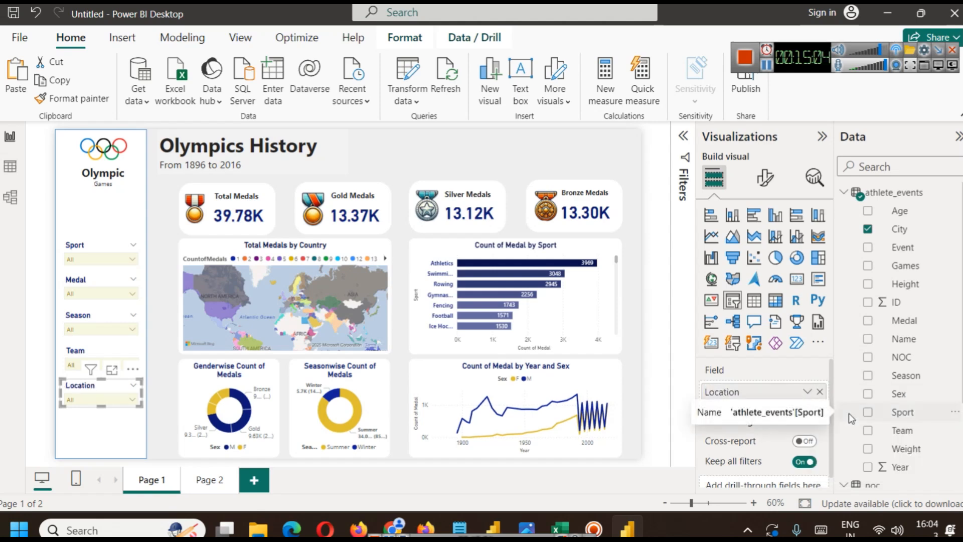
{"action": "left_click", "coordinate": [161, 273]}
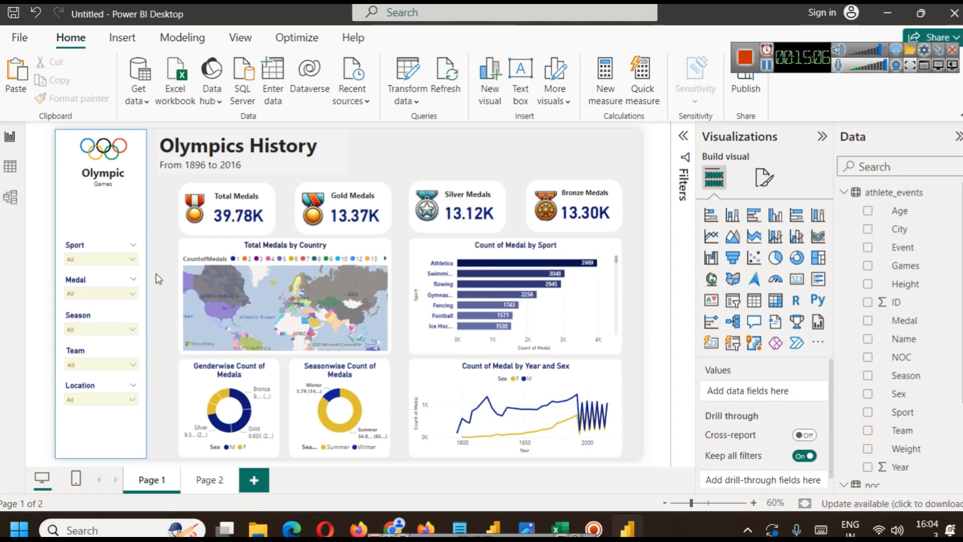
- Test the Location slicer by filtering the dashboard to Beijing and inspecting the Seasonwise donut, and clear the filter
{"action": "left_click", "coordinate": [103, 400]}
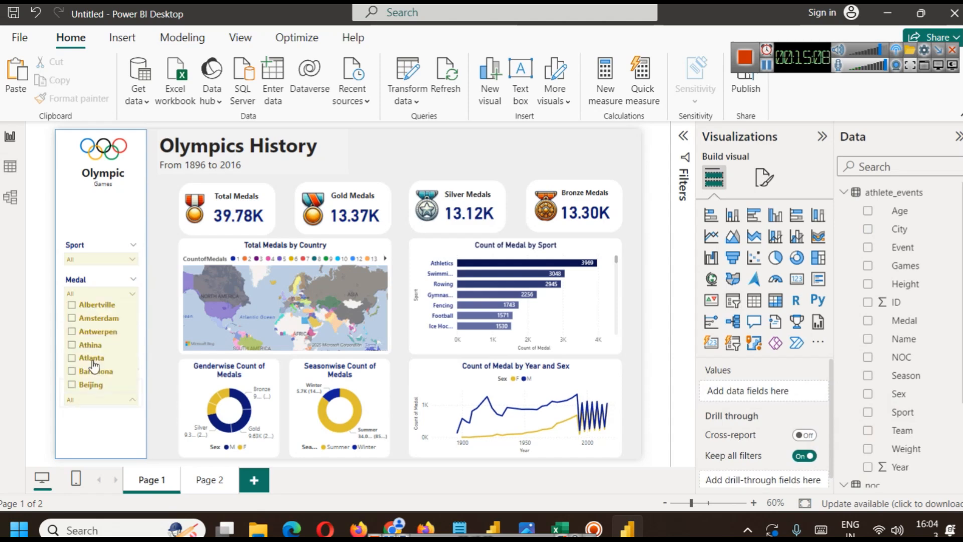
{"action": "left_click", "coordinate": [73, 384]}
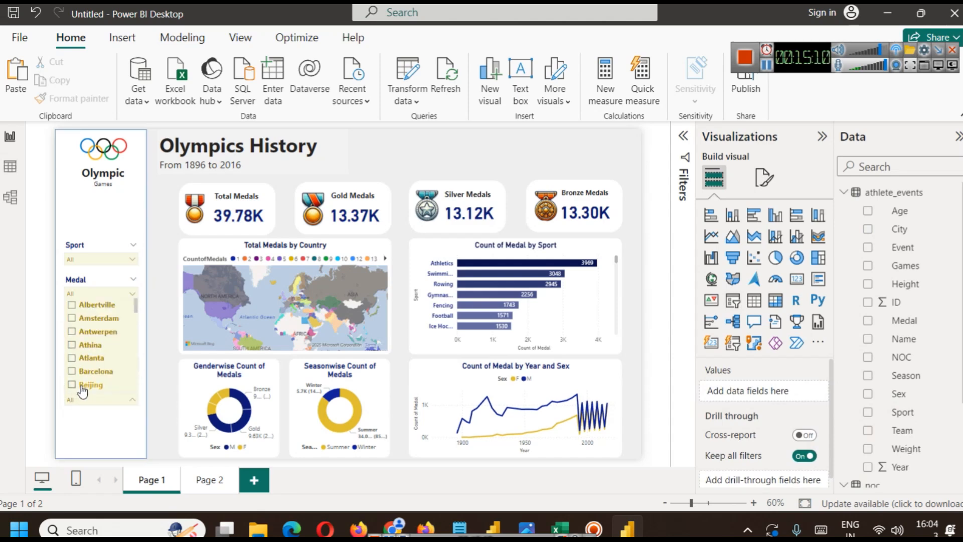
{"action": "left_click", "coordinate": [163, 315]}
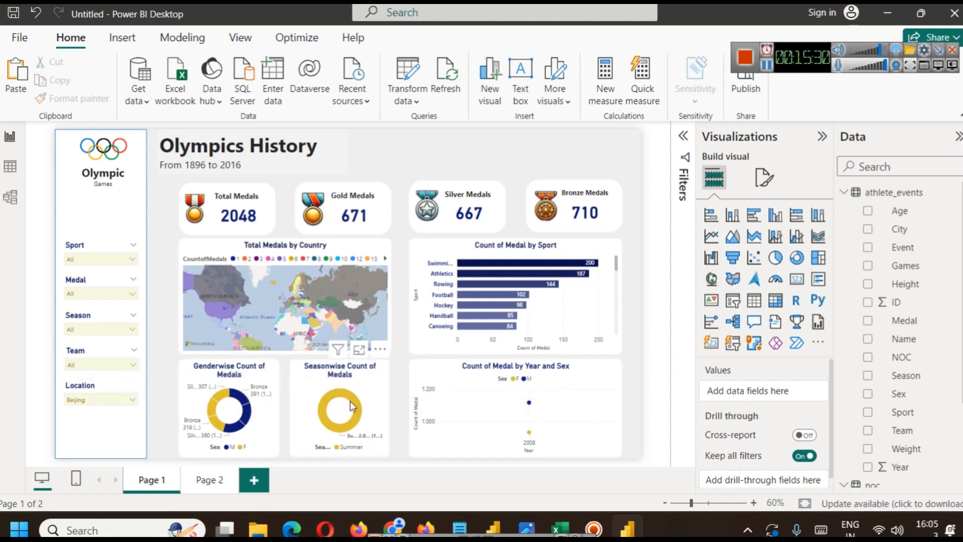
{"action": "mouse_move", "coordinate": [350, 401]}
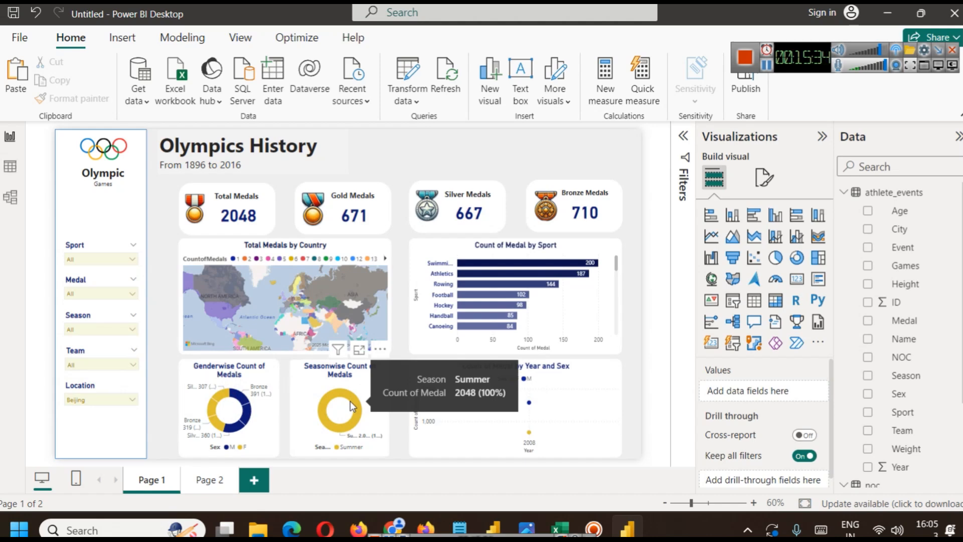
{"action": "left_click", "coordinate": [108, 399]}
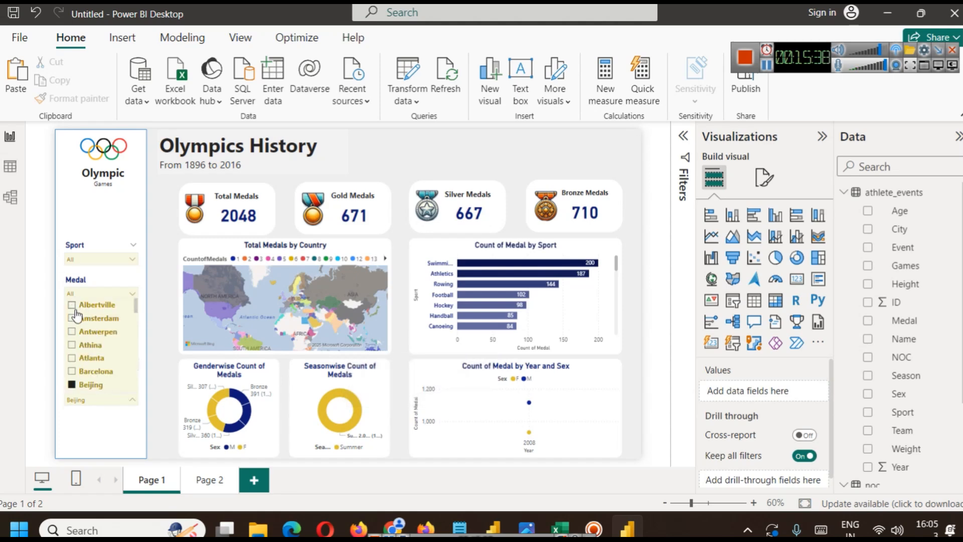
{"action": "left_click", "coordinate": [73, 386]}
{"action": "left_click", "coordinate": [86, 442]}
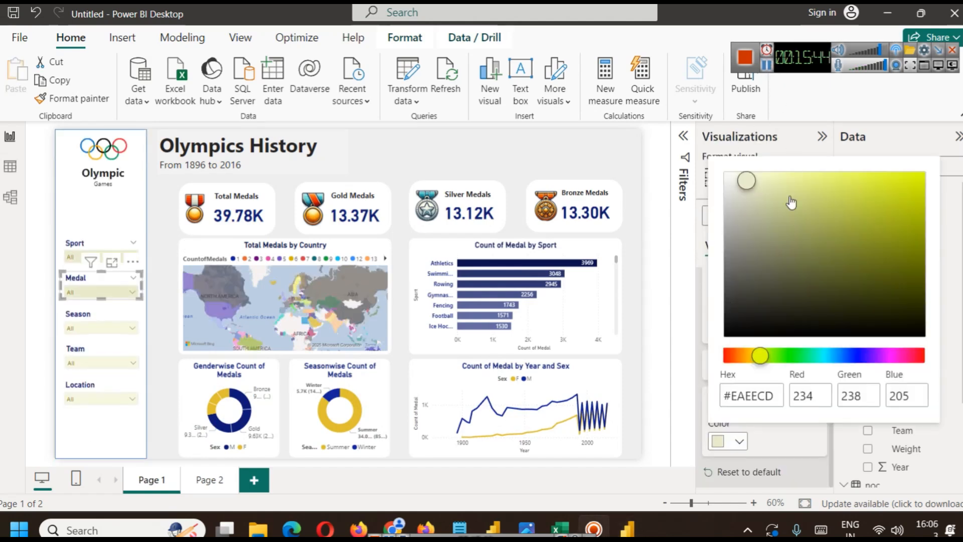
- Set the Season slicer's values background color to #EAEECD
{"action": "left_click", "coordinate": [99, 332]}
{"action": "left_click", "coordinate": [98, 314]}
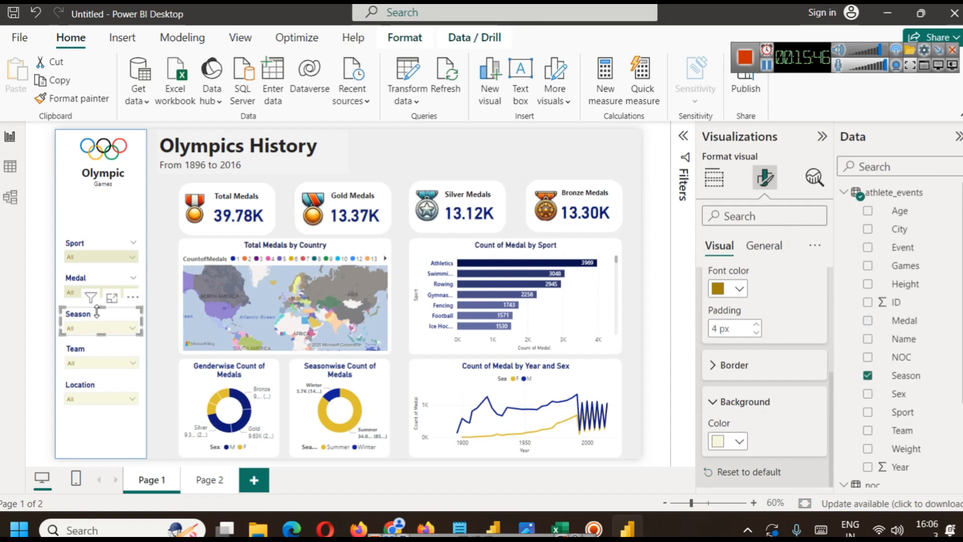
{"action": "left_click", "coordinate": [741, 441]}
{"action": "left_click", "coordinate": [742, 402]}
{"action": "type", "text": "#EAEECD"}
- Set the Team slicer's values background color to #EAEECD
{"action": "left_click", "coordinate": [92, 359]}
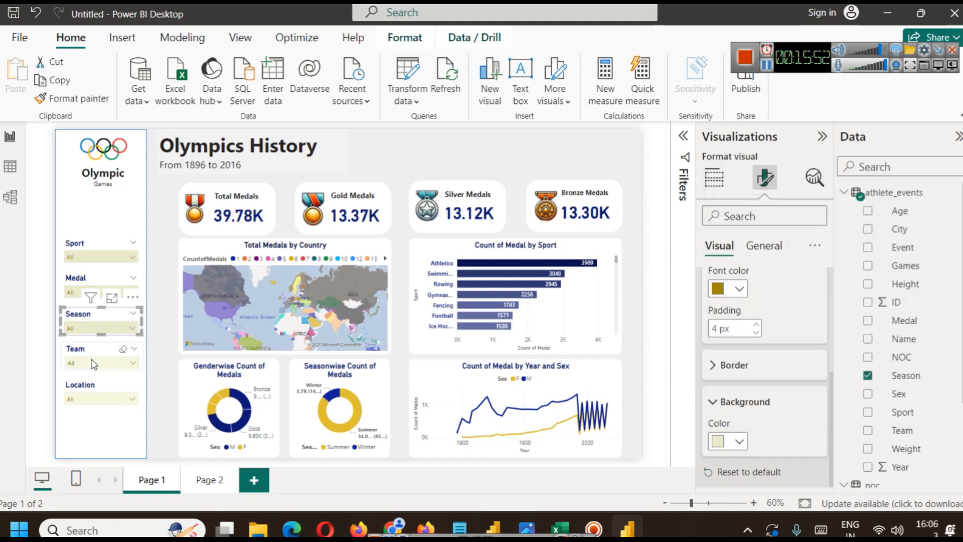
{"action": "left_click", "coordinate": [92, 358]}
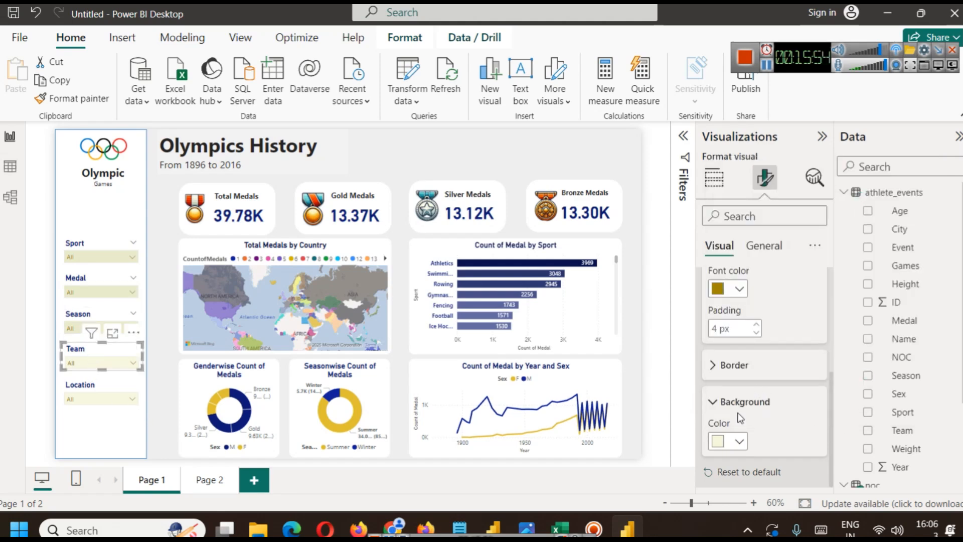
{"action": "left_click", "coordinate": [728, 442]}
{"action": "left_click", "coordinate": [748, 404]}
{"action": "type", "text": "#EAEECD"}
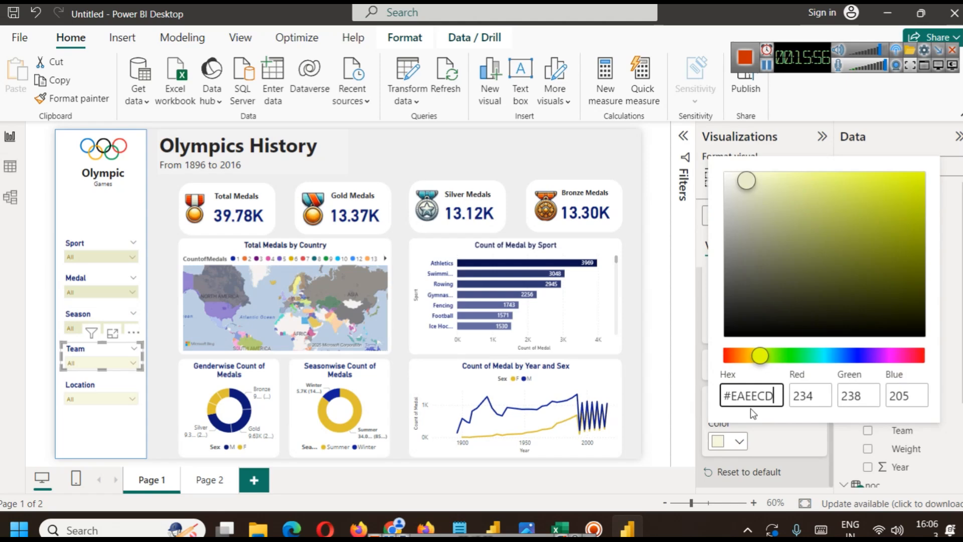
- Set the Location slicer's values background color to #EAEECD and deselect the slicer
{"action": "left_click", "coordinate": [94, 386]}
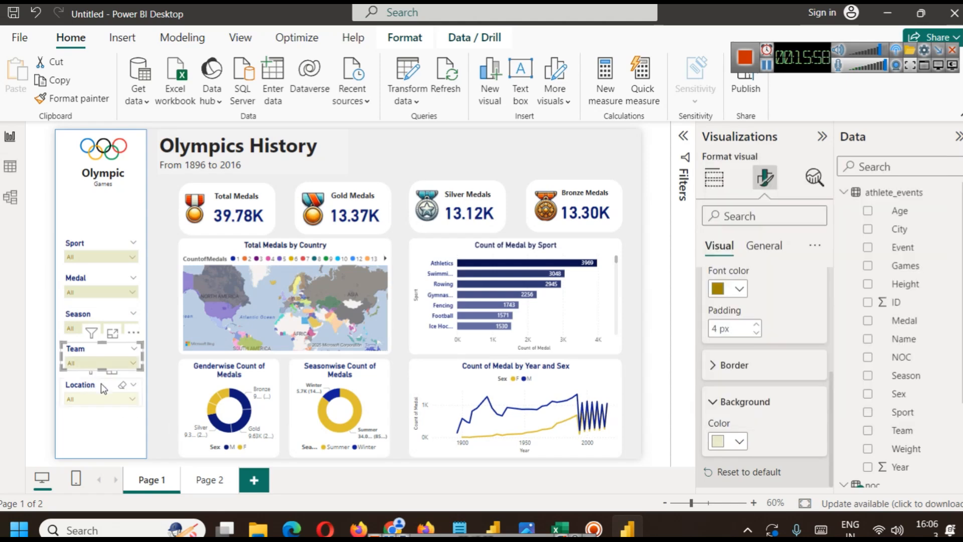
{"action": "left_click", "coordinate": [101, 385]}
{"action": "left_click", "coordinate": [728, 441]}
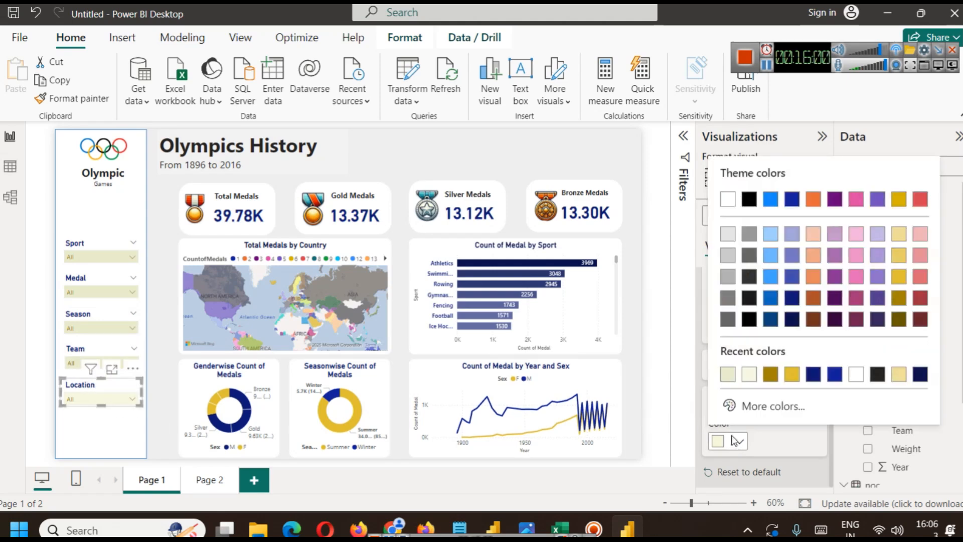
{"action": "left_click", "coordinate": [764, 405]}
{"action": "type", "text": "#EAEECD"}
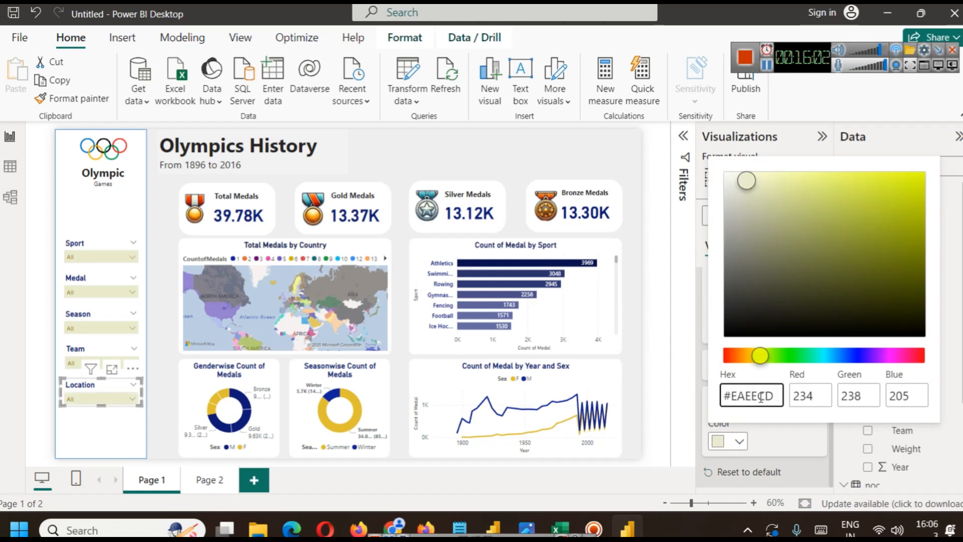
{"action": "left_click", "coordinate": [102, 222]}
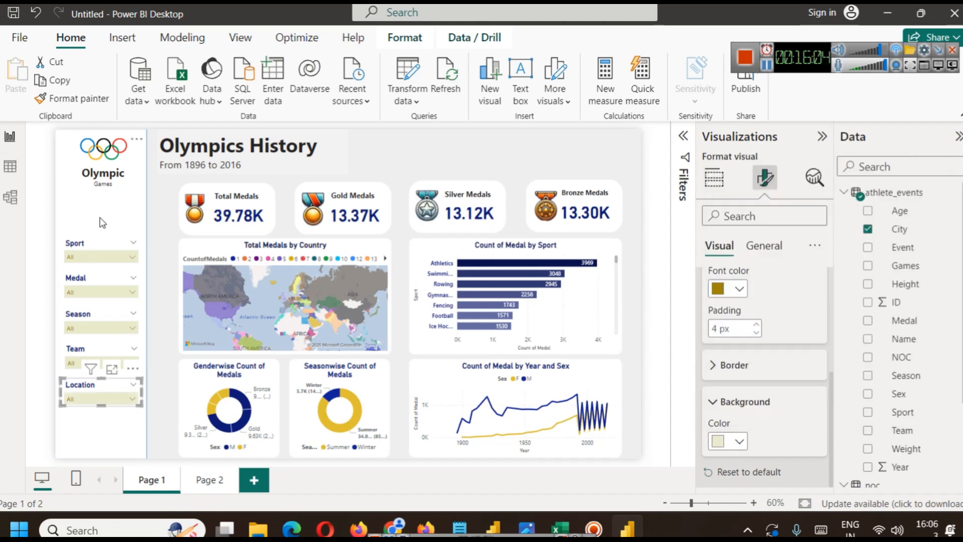
{"action": "left_click", "coordinate": [102, 222]}
{"action": "left_click", "coordinate": [152, 222]}
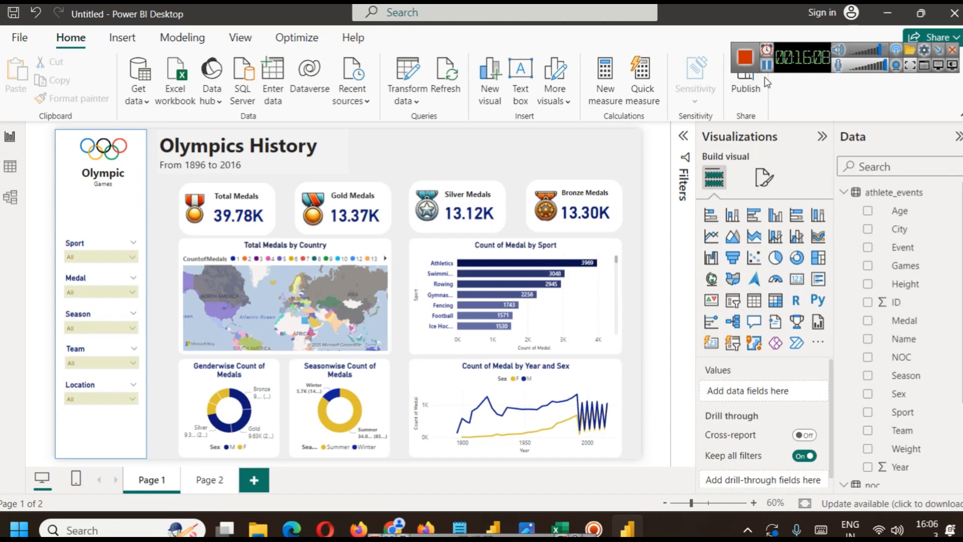
- Recolor the Total Medals card label dark blue and the Gold Medals card label blue
{"action": "left_click", "coordinate": [251, 197]}
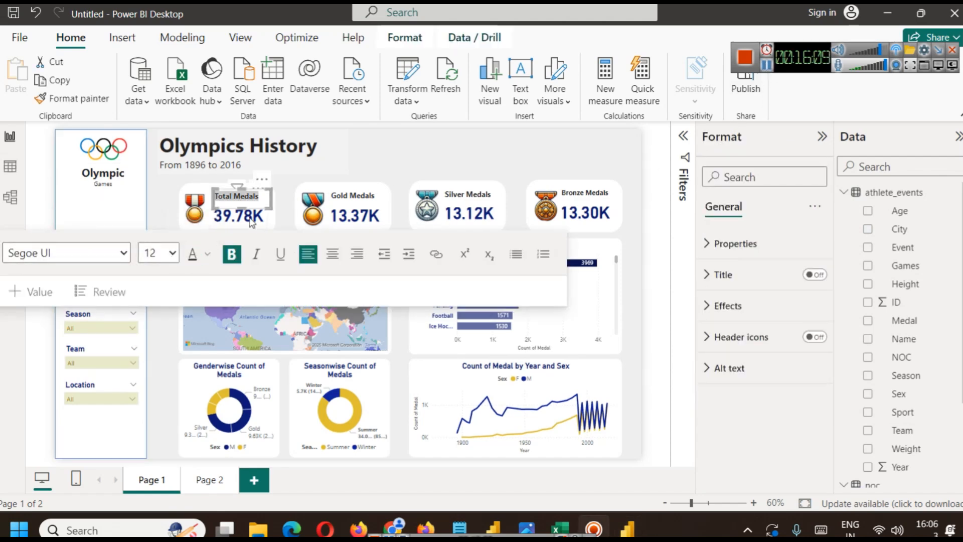
{"action": "left_click", "coordinate": [194, 255]}
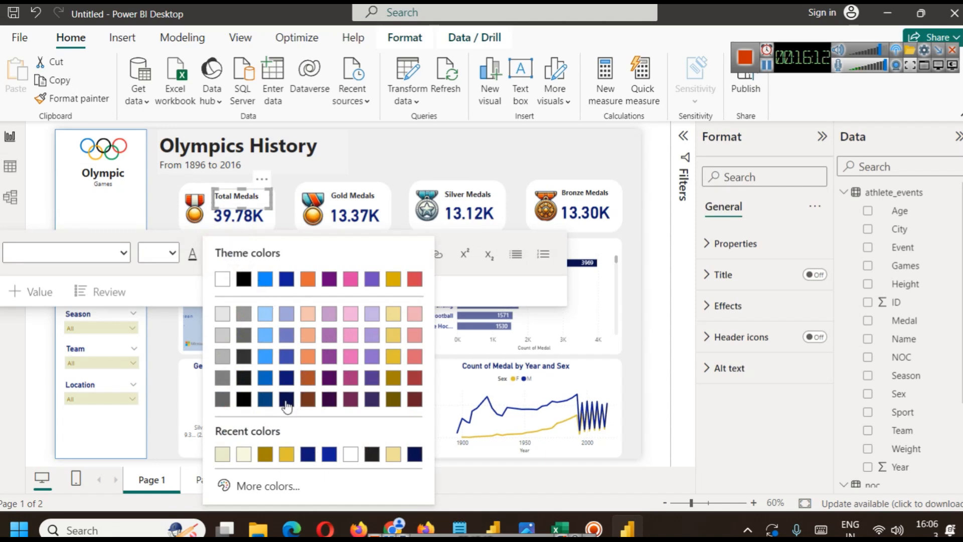
{"action": "left_click", "coordinate": [285, 380]}
{"action": "triple_click", "coordinate": [344, 194]}
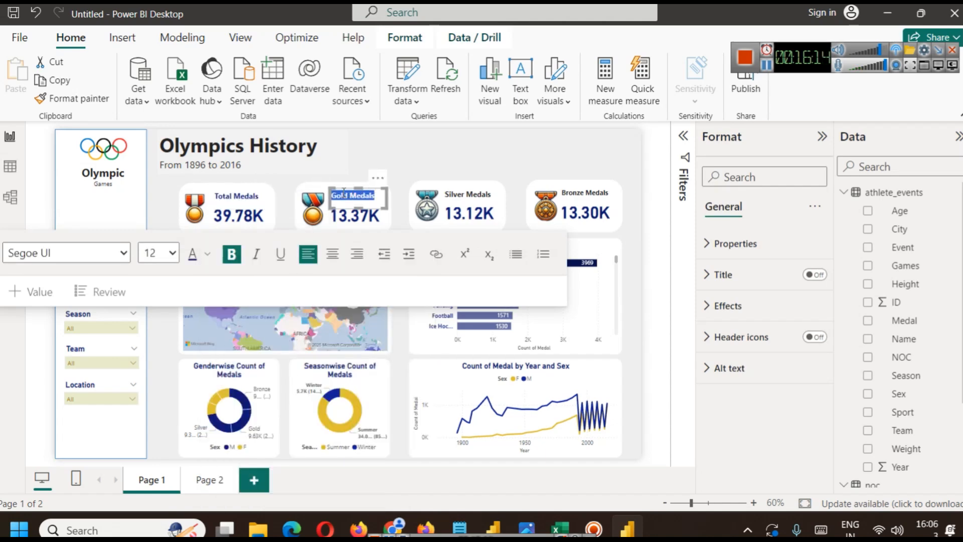
{"action": "left_click", "coordinate": [208, 255]}
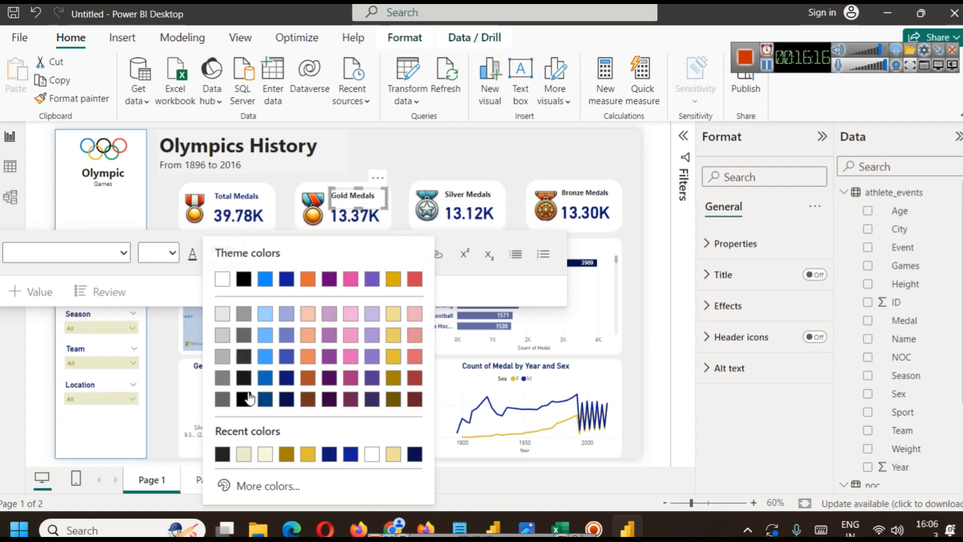
{"action": "left_click", "coordinate": [345, 454]}
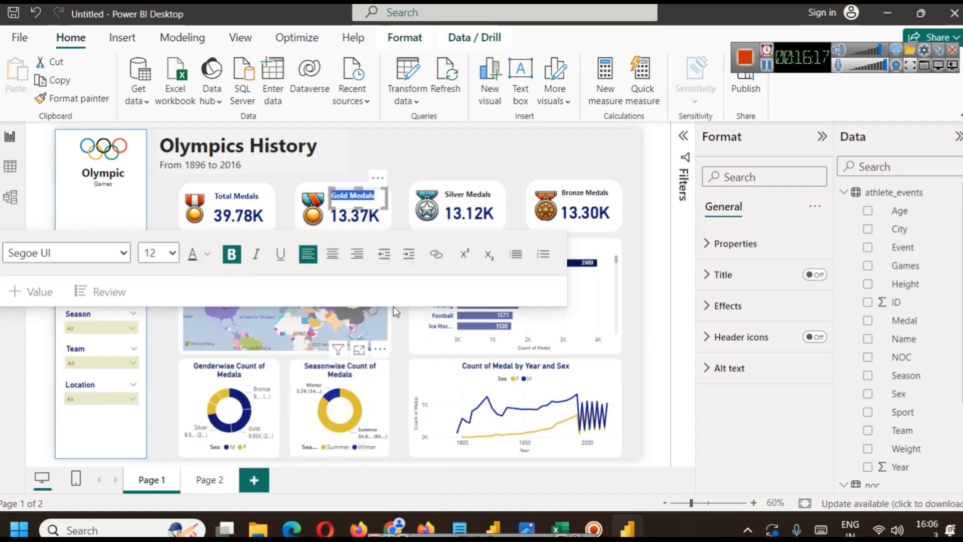
- Recolor the Silver Medals and Bronze Medals card labels dark blue and deselect the text box
{"action": "triple_click", "coordinate": [468, 194]}
{"action": "left_click", "coordinate": [206, 256]}
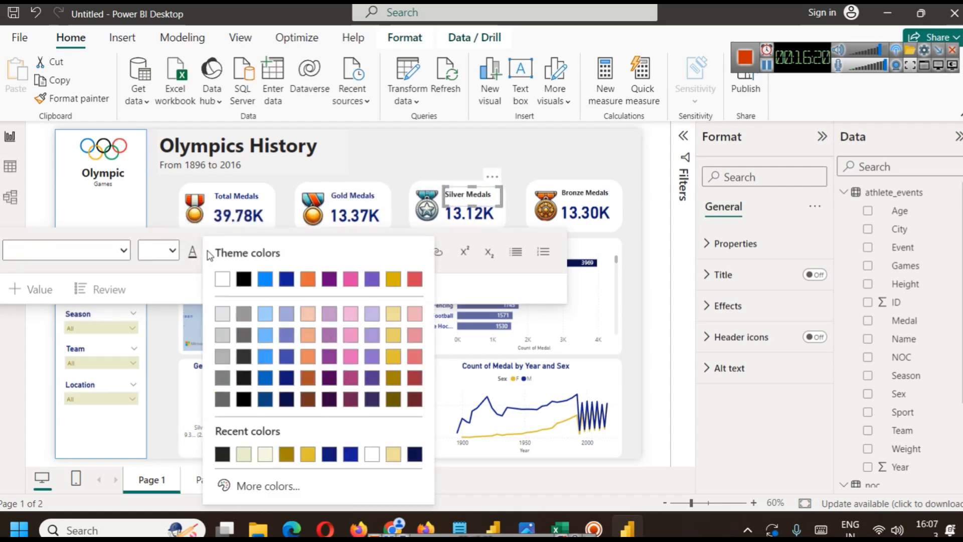
{"action": "left_click", "coordinate": [330, 454]}
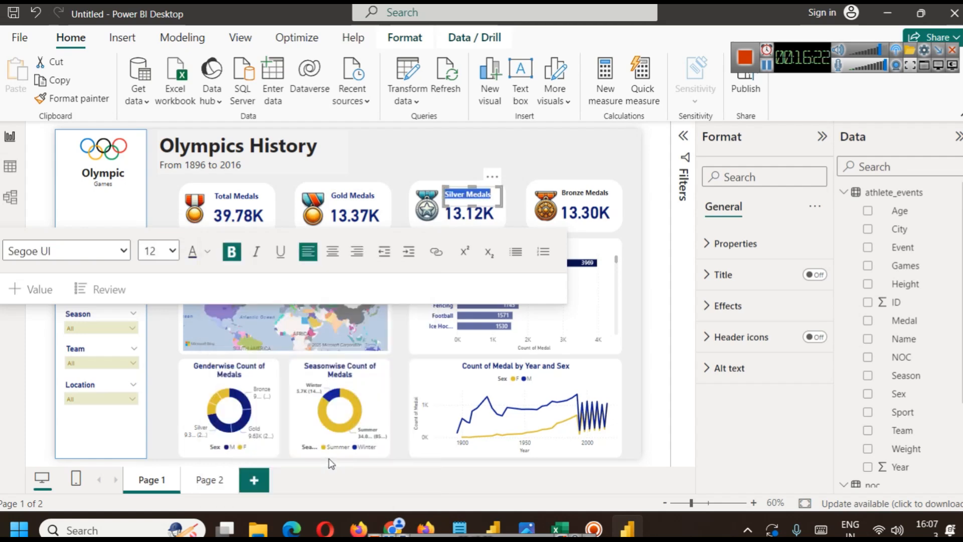
{"action": "double_click", "coordinate": [572, 193]}
{"action": "triple_click", "coordinate": [577, 195]}
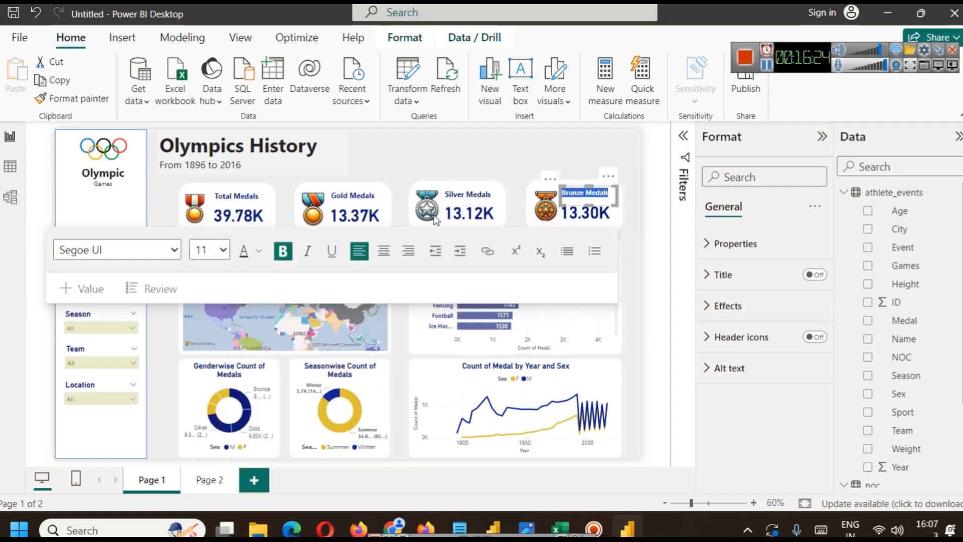
{"action": "left_click", "coordinate": [259, 251]}
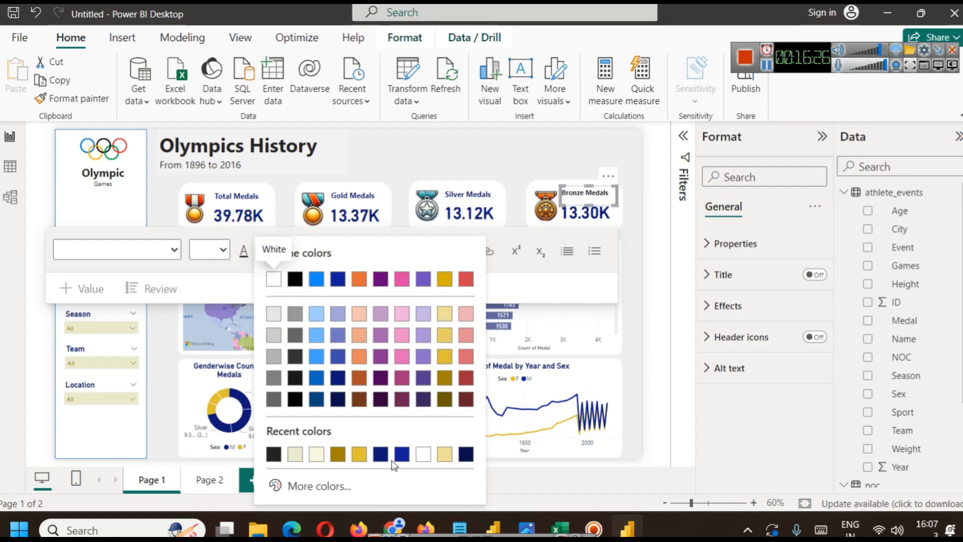
{"action": "left_click", "coordinate": [408, 457]}
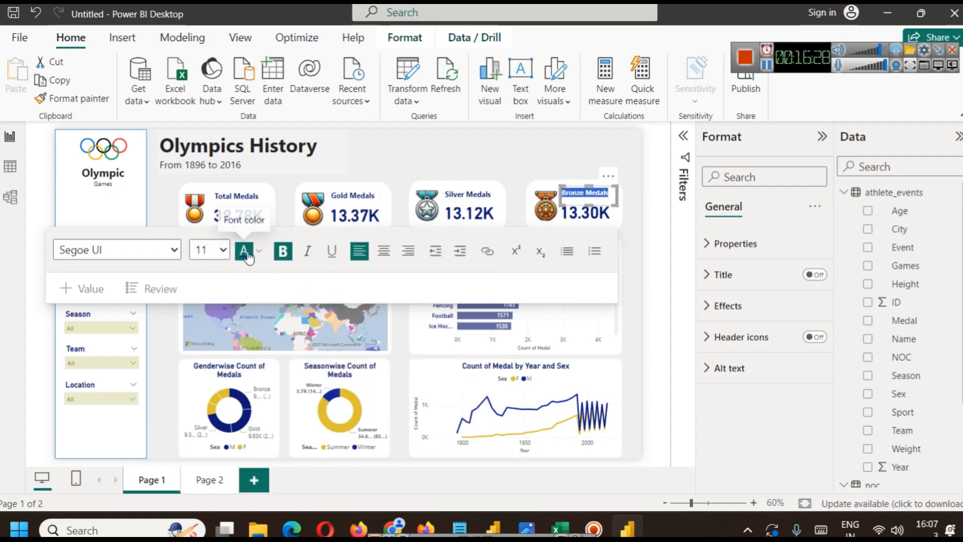
{"action": "left_click", "coordinate": [260, 252]}
{"action": "left_click", "coordinate": [384, 455]}
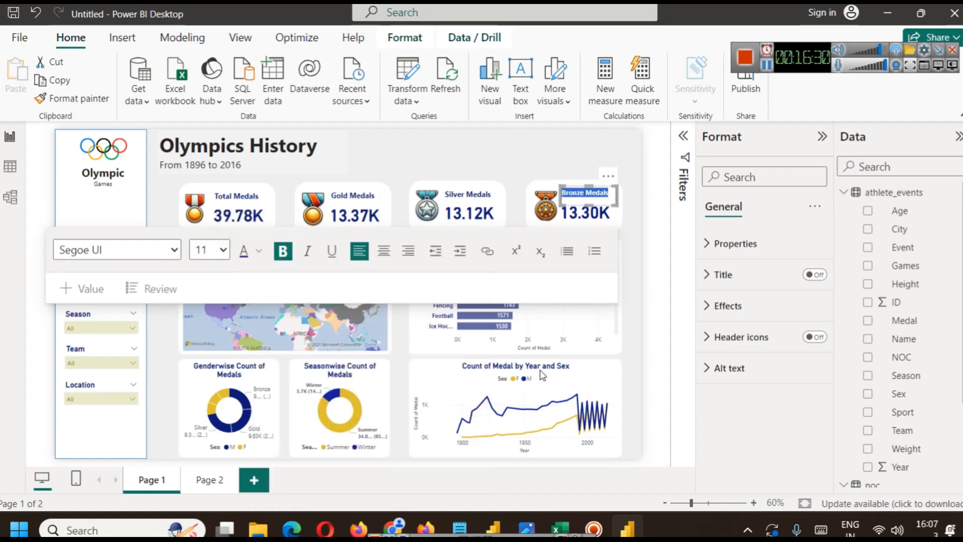
{"action": "left_click", "coordinate": [666, 227]}
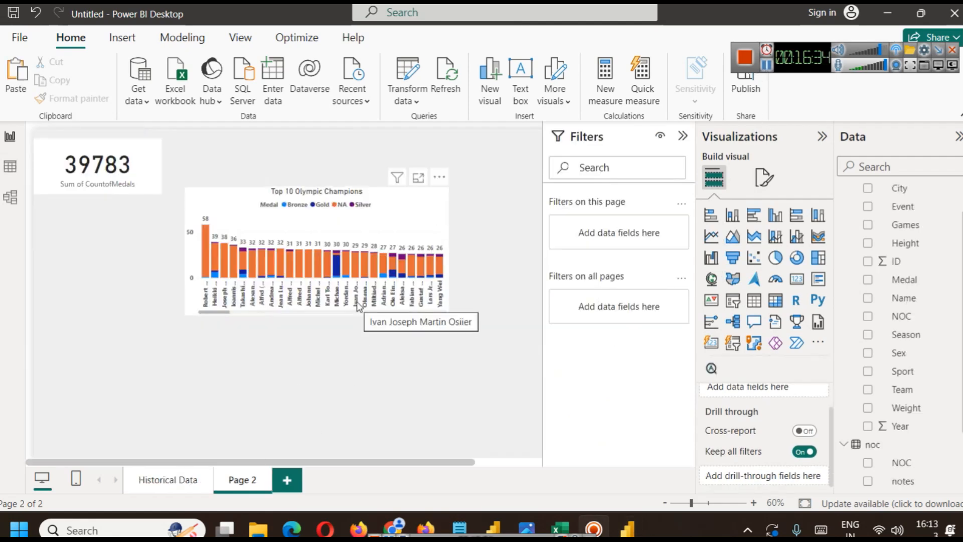
- Move the Top 10 Olympic Champions chart on Page 2 beneath the medal count card and review its axis and legend fields
{"action": "left_click", "coordinate": [391, 195]}
{"action": "left_click_drag", "start_coordinate": [390, 195], "coordinate": [283, 213]}
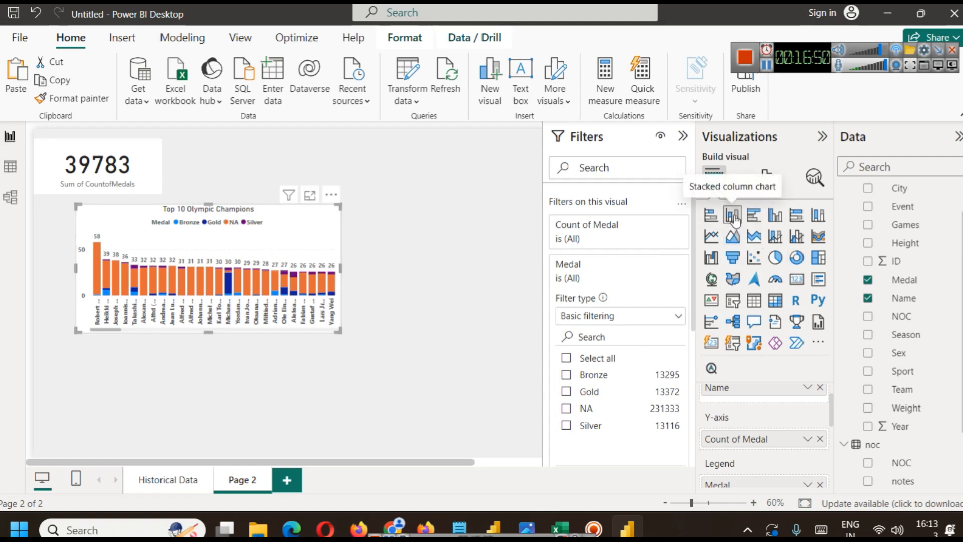
{"action": "scroll", "coordinate": [796, 413], "scroll_direction": "up", "scroll_amount": 2}
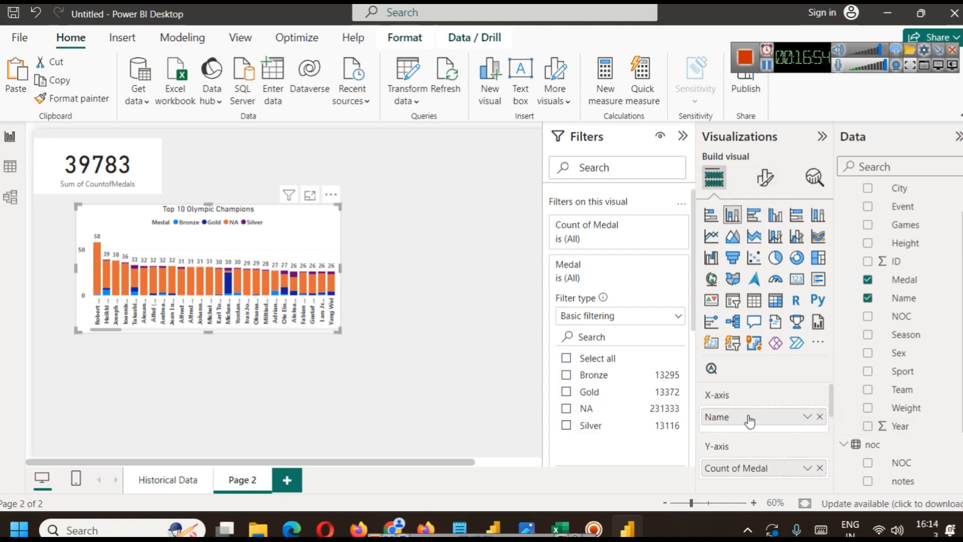
{"action": "scroll", "coordinate": [756, 434], "scroll_direction": "down", "scroll_amount": 2}
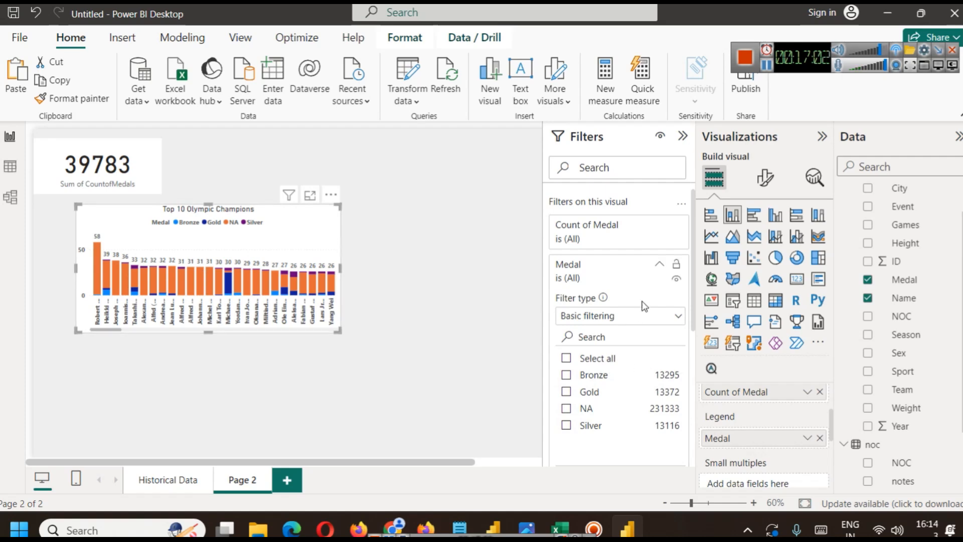
- Filter the champions chart's Medal field to all values except NA and inspect the details of the tallest column
{"action": "left_click", "coordinate": [567, 358]}
{"action": "left_click", "coordinate": [567, 408]}
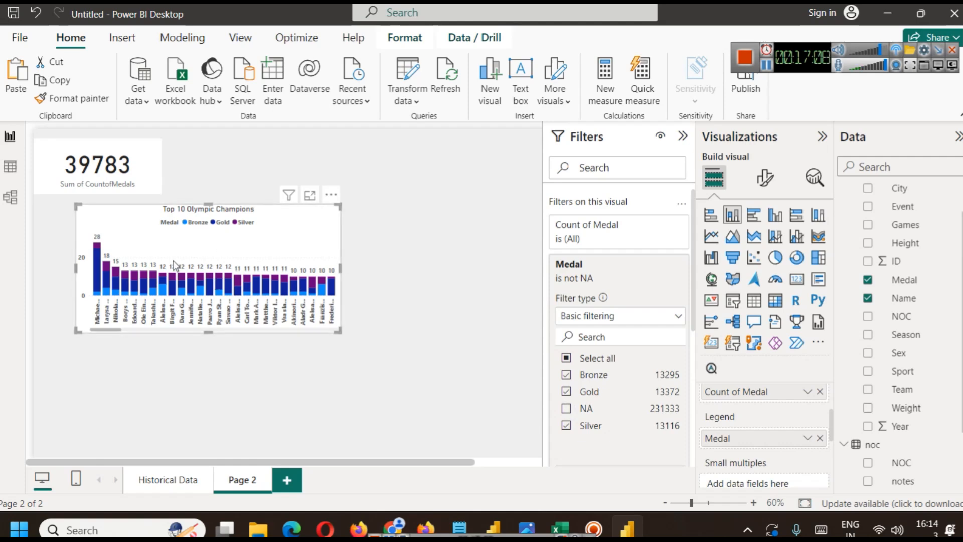
{"action": "left_click", "coordinate": [659, 266]}
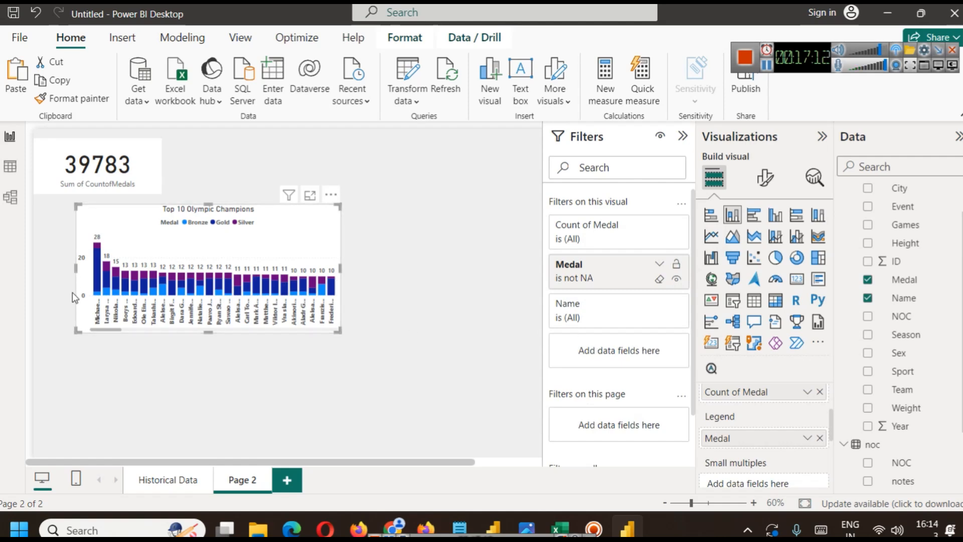
{"action": "mouse_move", "coordinate": [99, 262]}
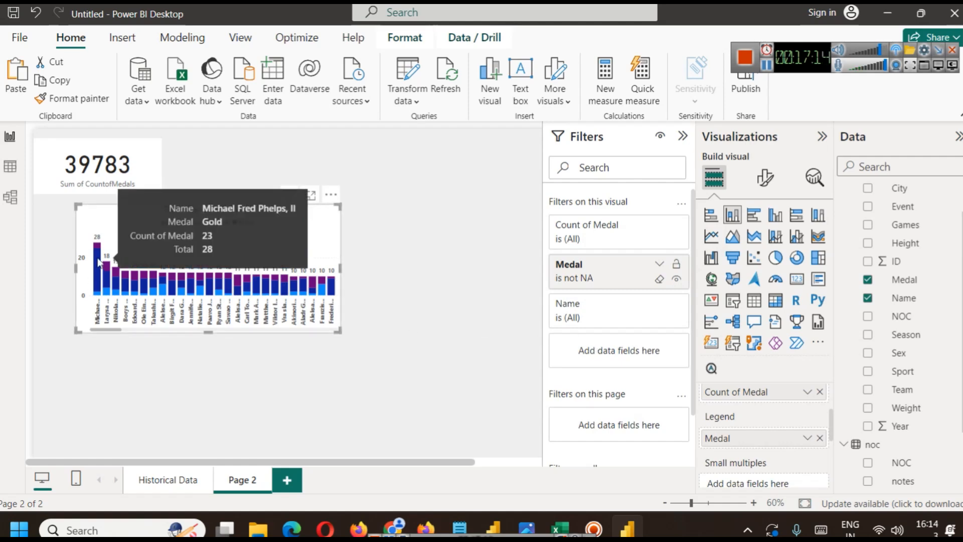